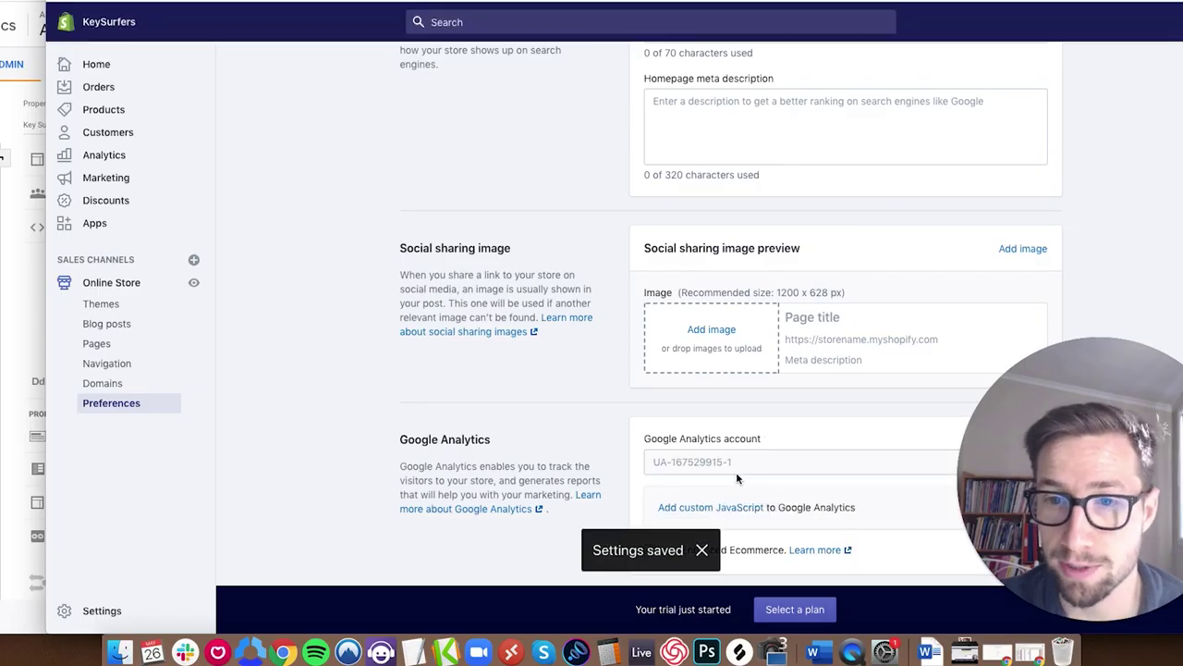
{"action": "scroll", "coordinate": [731, 444], "scroll_direction": "down", "scroll_amount": 2}
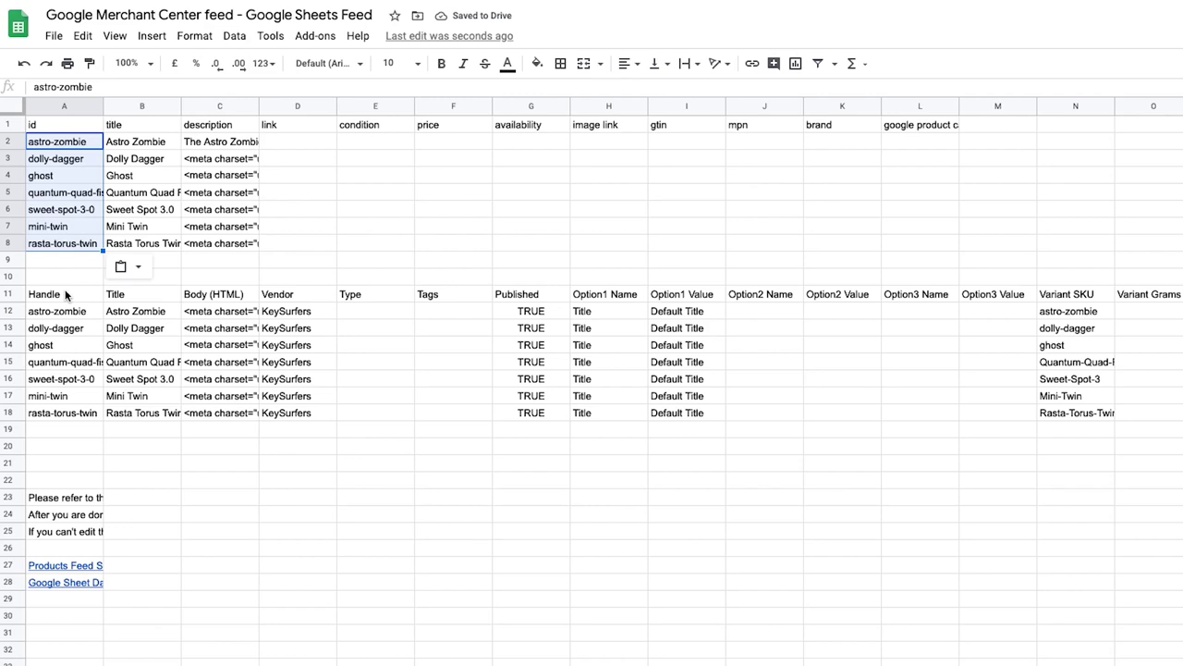
{"action": "left_click_drag", "start_coordinate": [63, 311], "coordinate": [57, 416]}
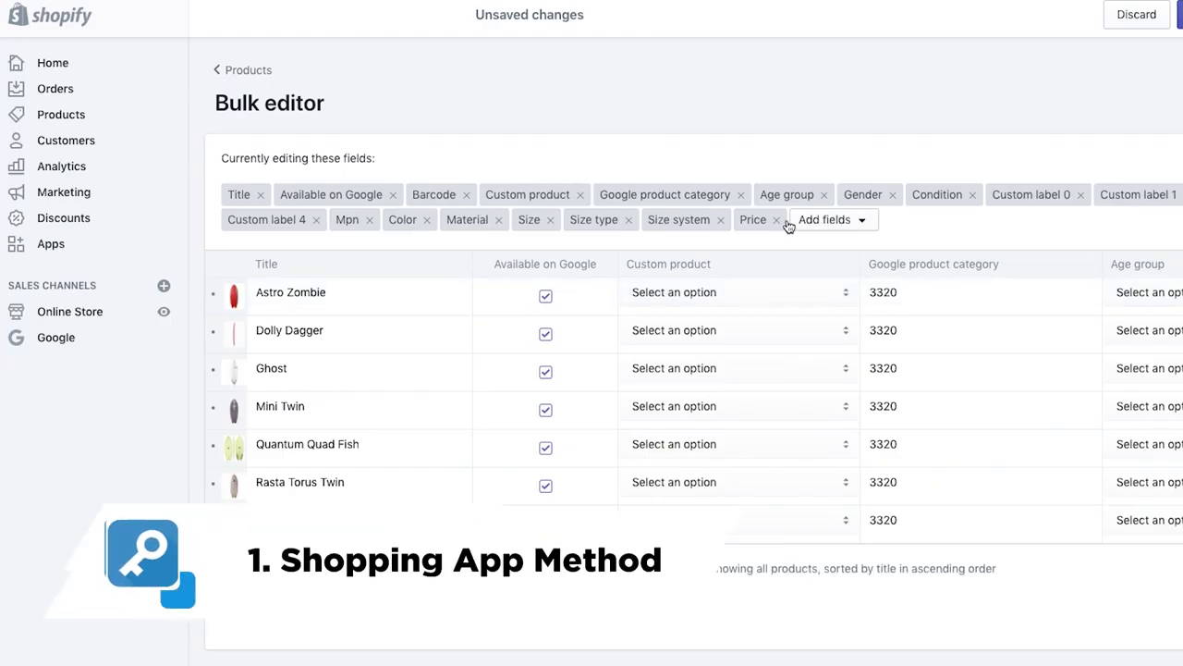
{"action": "left_click", "coordinate": [811, 223]}
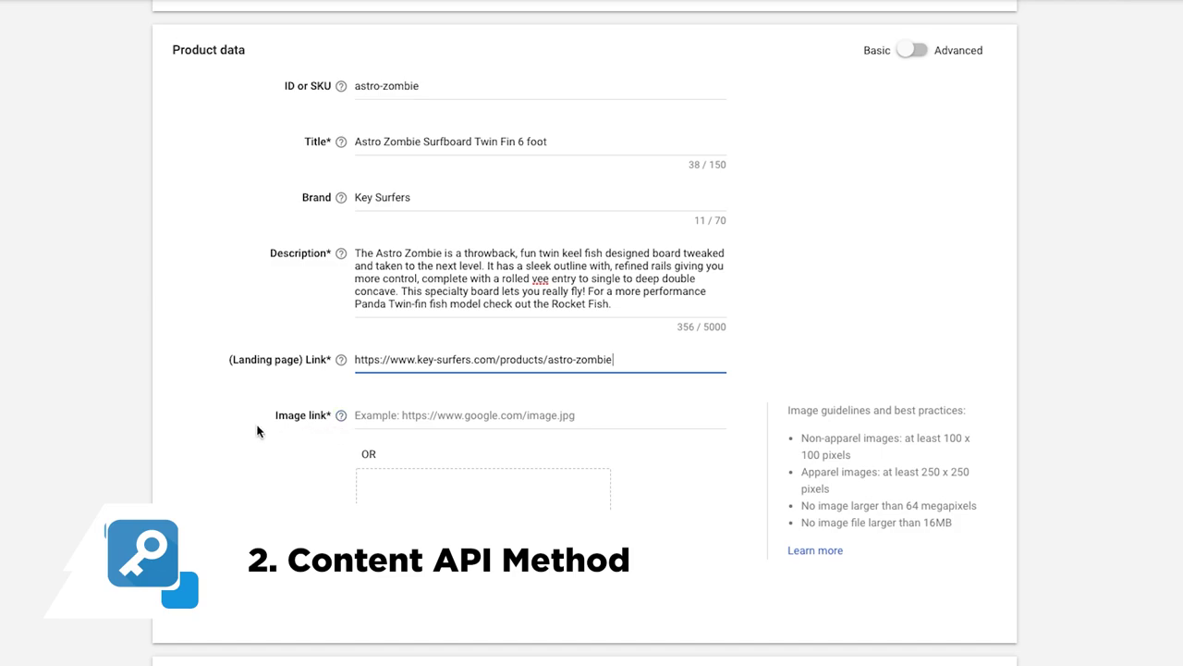
{"action": "scroll", "coordinate": [278, 422], "scroll_direction": "down", "scroll_amount": 1}
{"action": "key", "text": "Tab"}
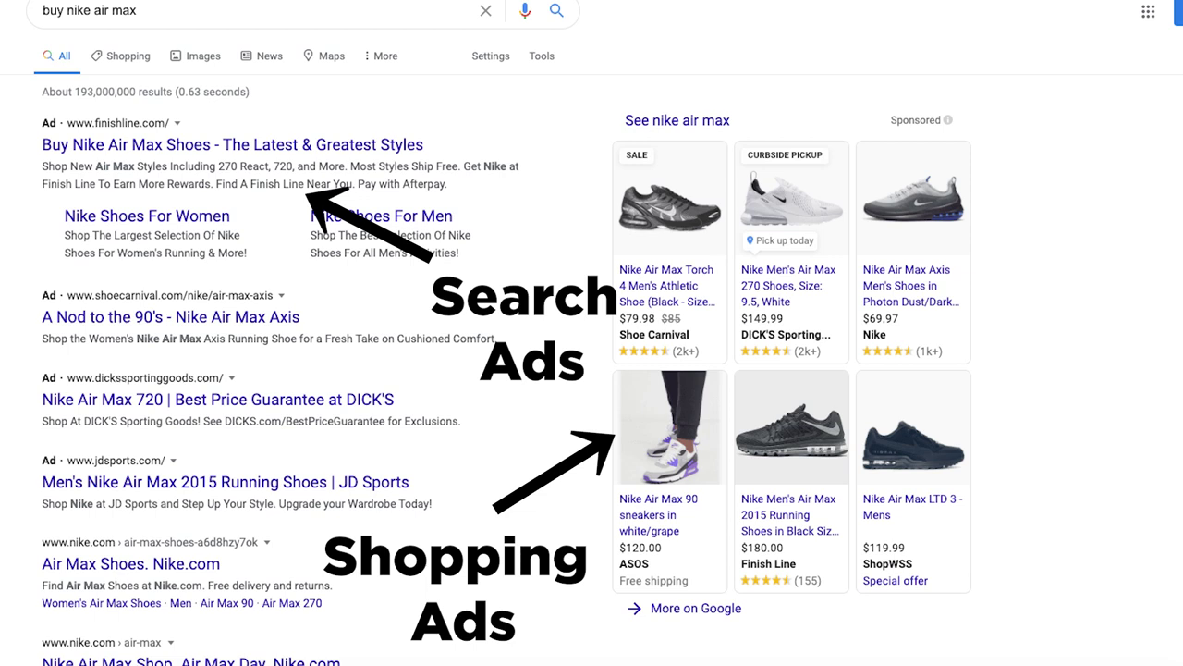
Open the Nike Air Max 90 sneakers shopping ad from ASOS and look through its product page
{"action": "mouse_move", "coordinate": [649, 417]}
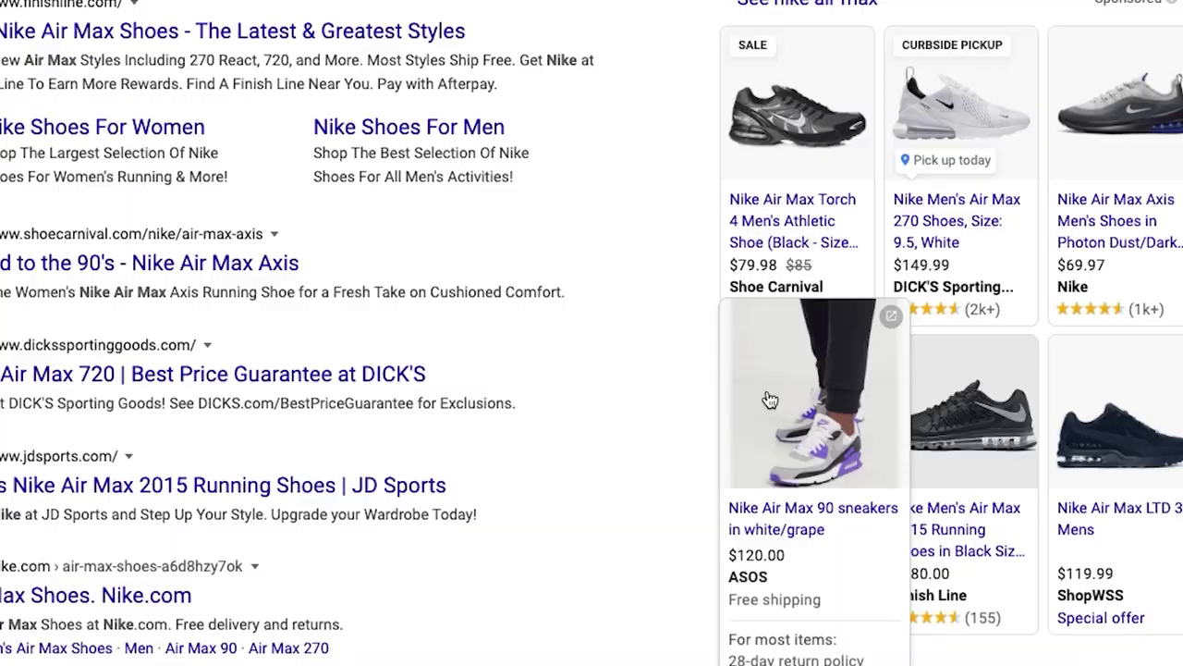
{"action": "left_click", "coordinate": [770, 399]}
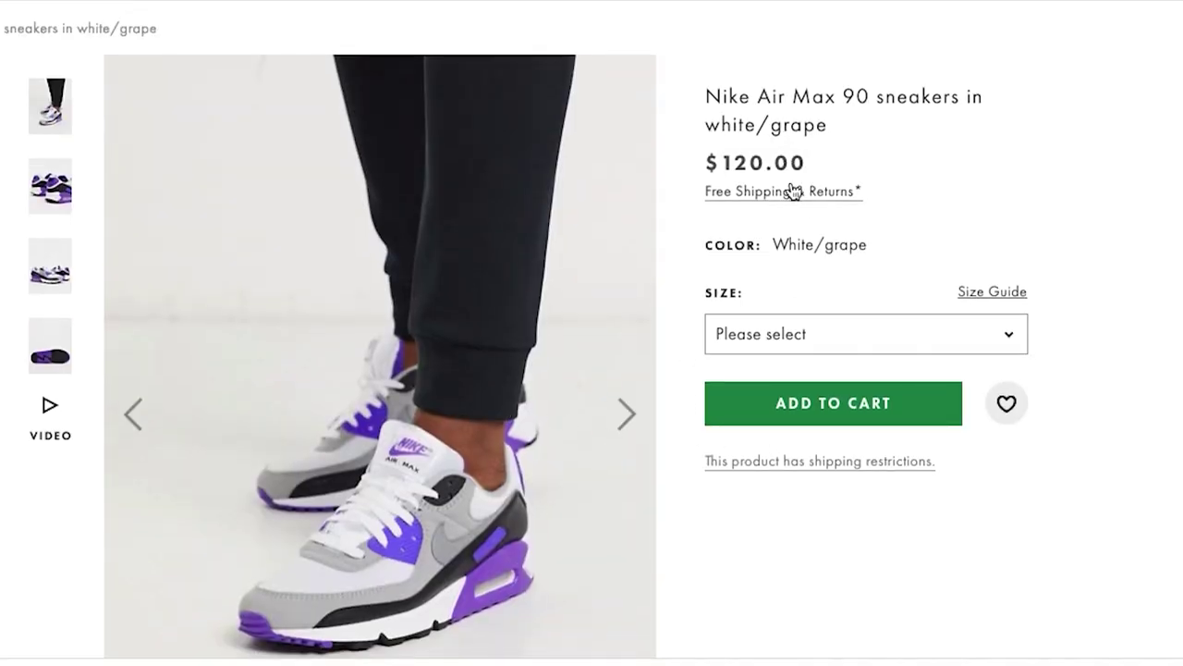
{"action": "scroll", "coordinate": [795, 208], "scroll_direction": "down", "scroll_amount": 1}
{"action": "scroll", "coordinate": [837, 374], "scroll_direction": "down", "scroll_amount": 2}
{"action": "scroll", "coordinate": [840, 374], "scroll_direction": "down", "scroll_amount": 6}
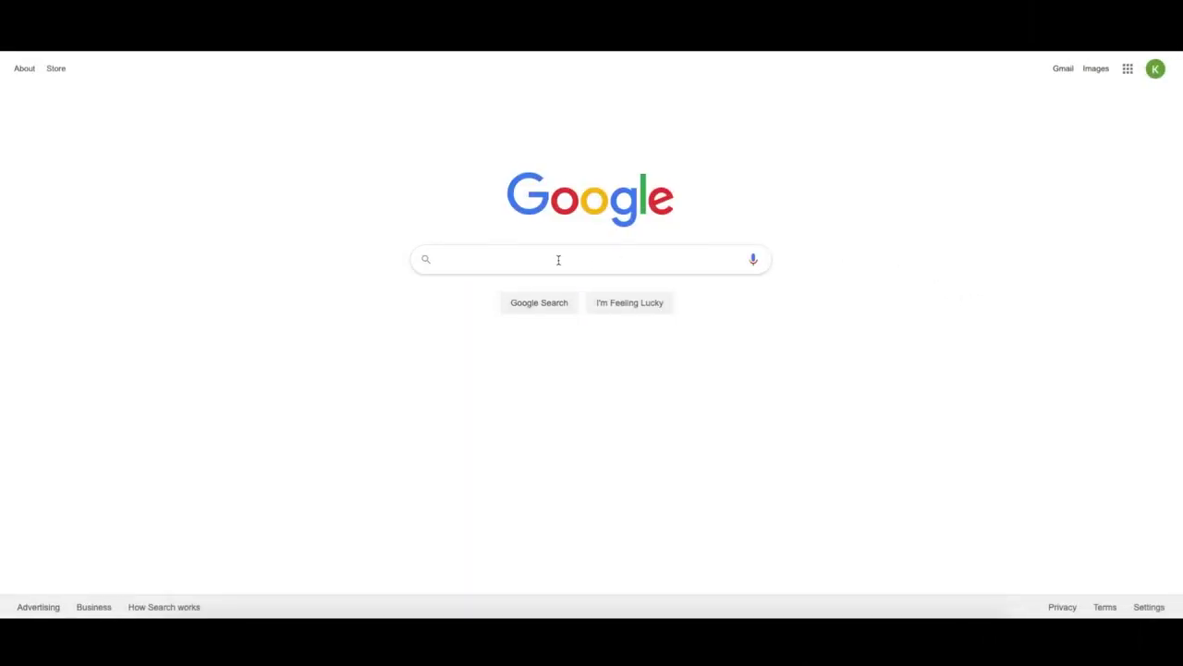
Search Google for "google merchant center" and open the Merchant Center site to start signing up
{"action": "left_click", "coordinate": [558, 259]}
{"action": "type", "text": "google merchant cne"}
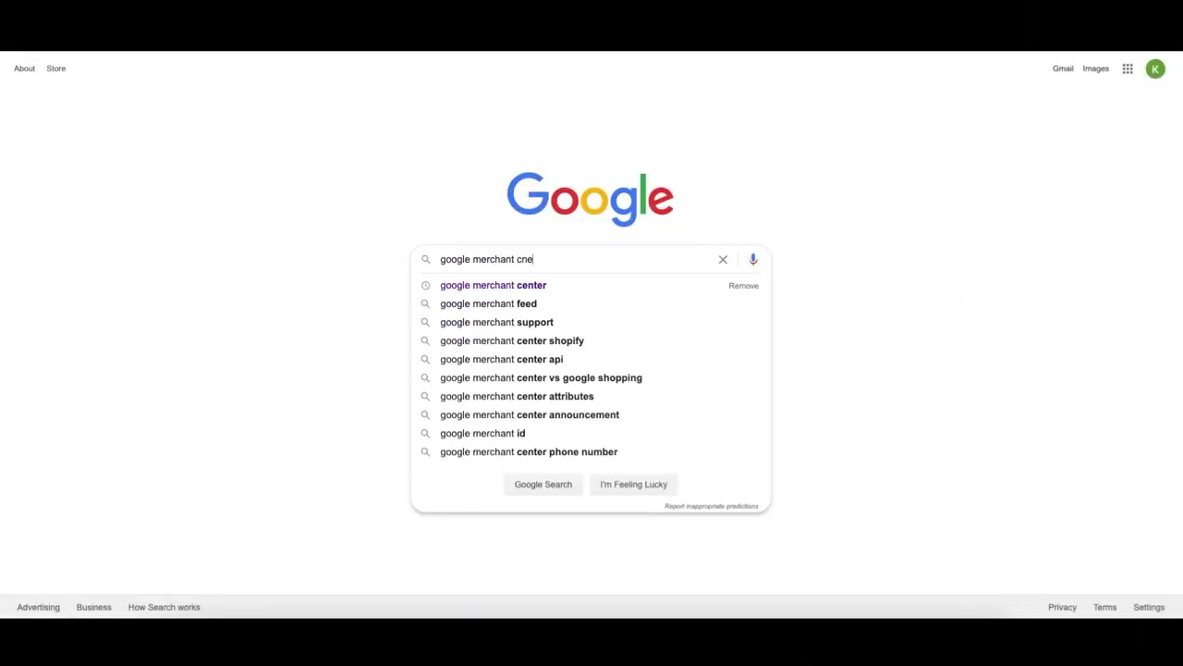
{"action": "key", "text": "BackSpace"}
{"action": "key", "text": "BackSpace"}
{"action": "type", "text": "enter"}
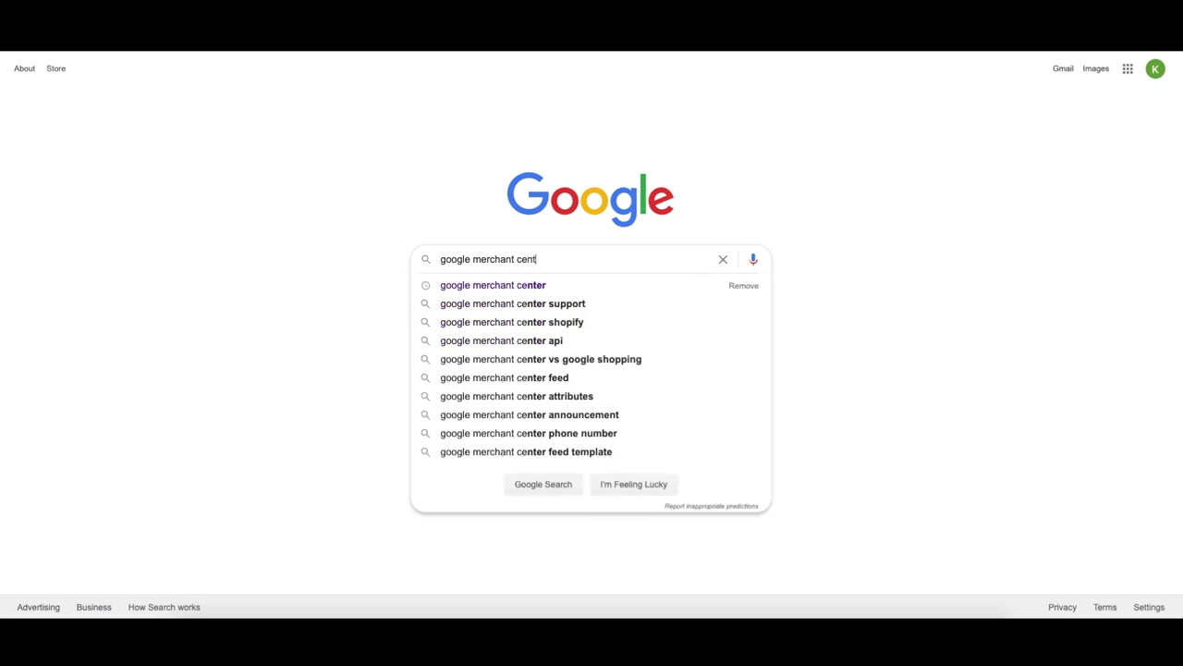
{"action": "key", "text": "Return"}
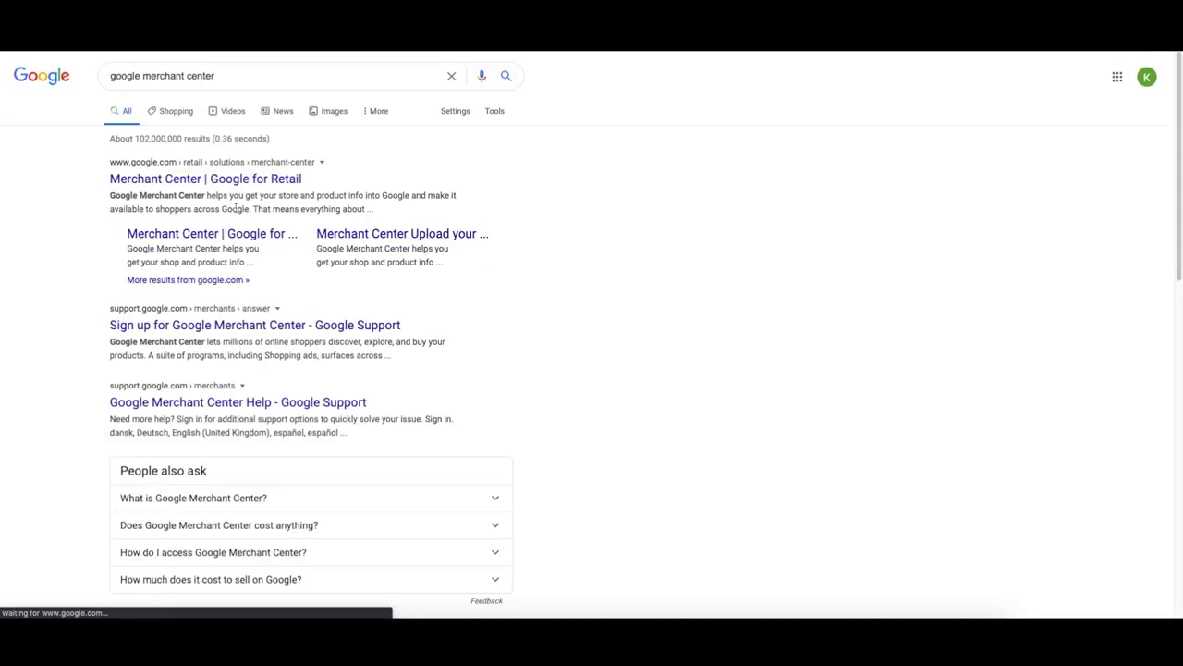
{"action": "left_click", "coordinate": [232, 182]}
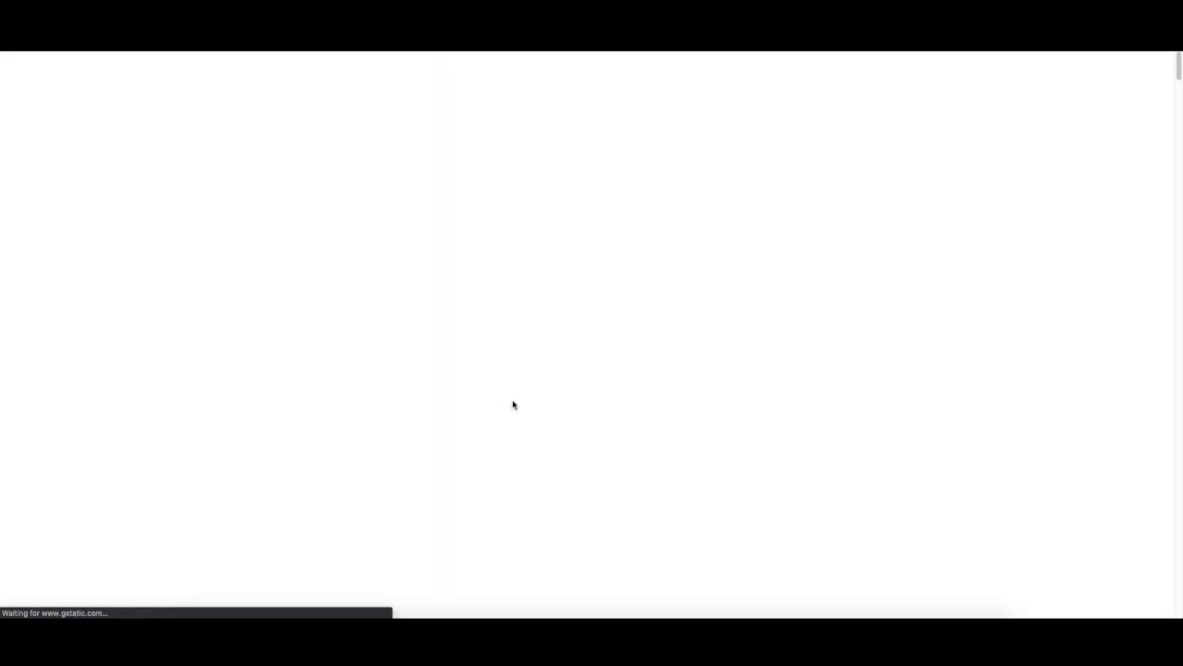
{"action": "left_click", "coordinate": [305, 404]}
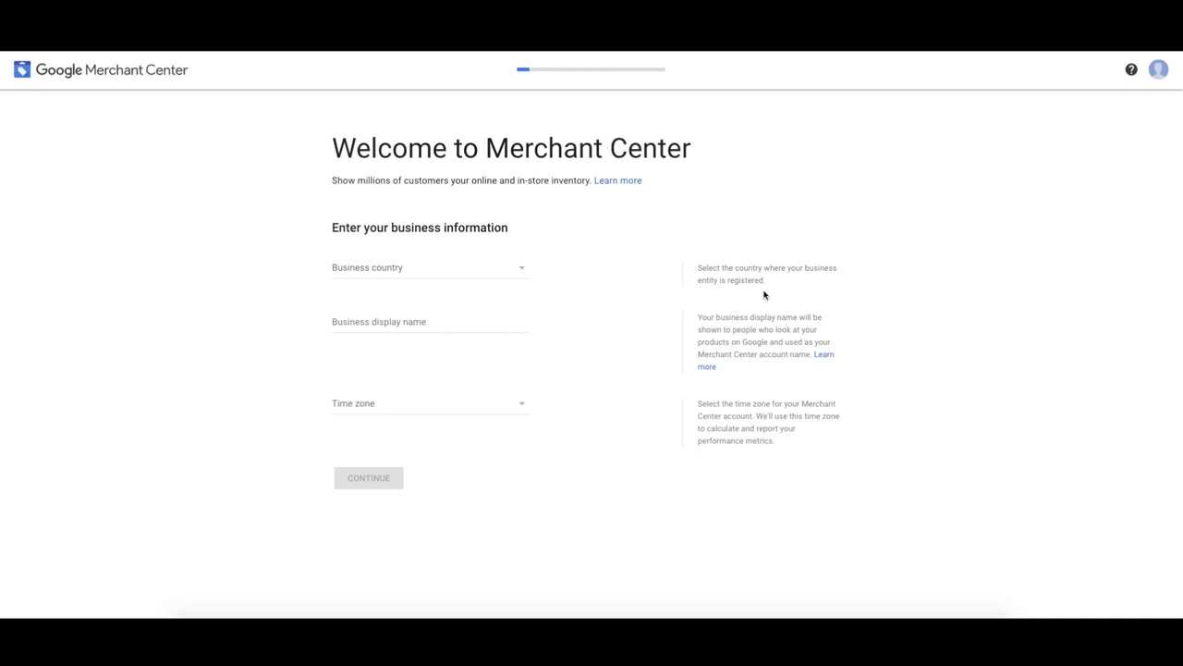
Register the business Key Surfers in the United States with Pacific Standard Time (Los Angeles), and agree to the Merchant Center Terms and Conditions
{"action": "left_click", "coordinate": [447, 272]}
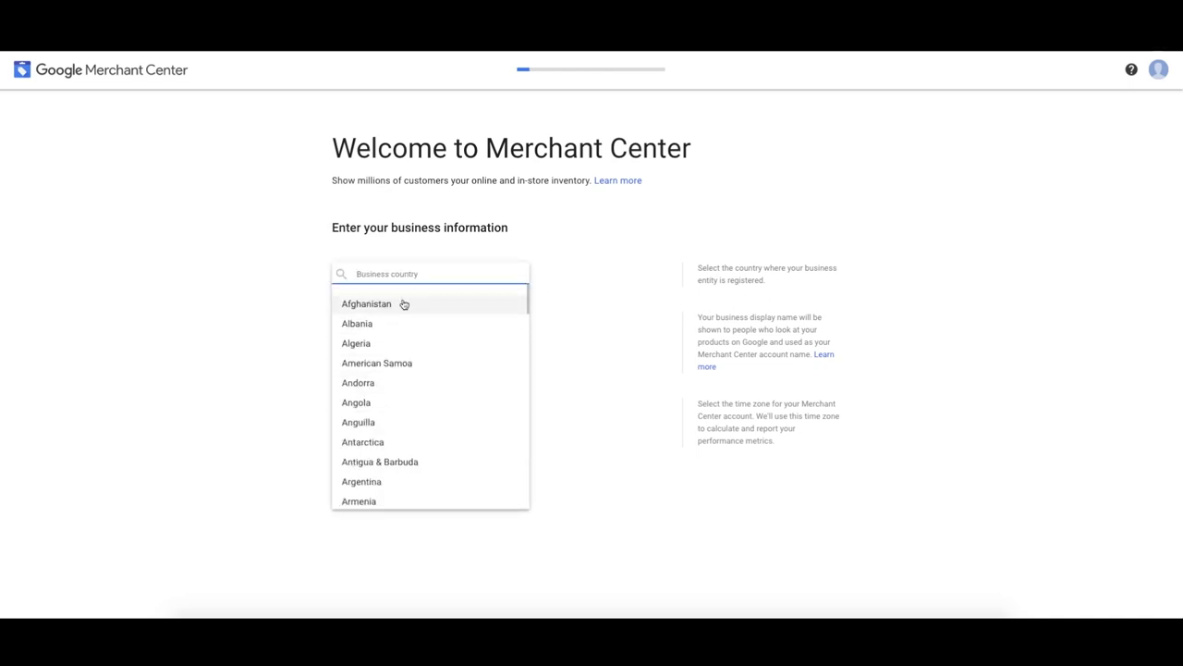
{"action": "left_click", "coordinate": [431, 321]}
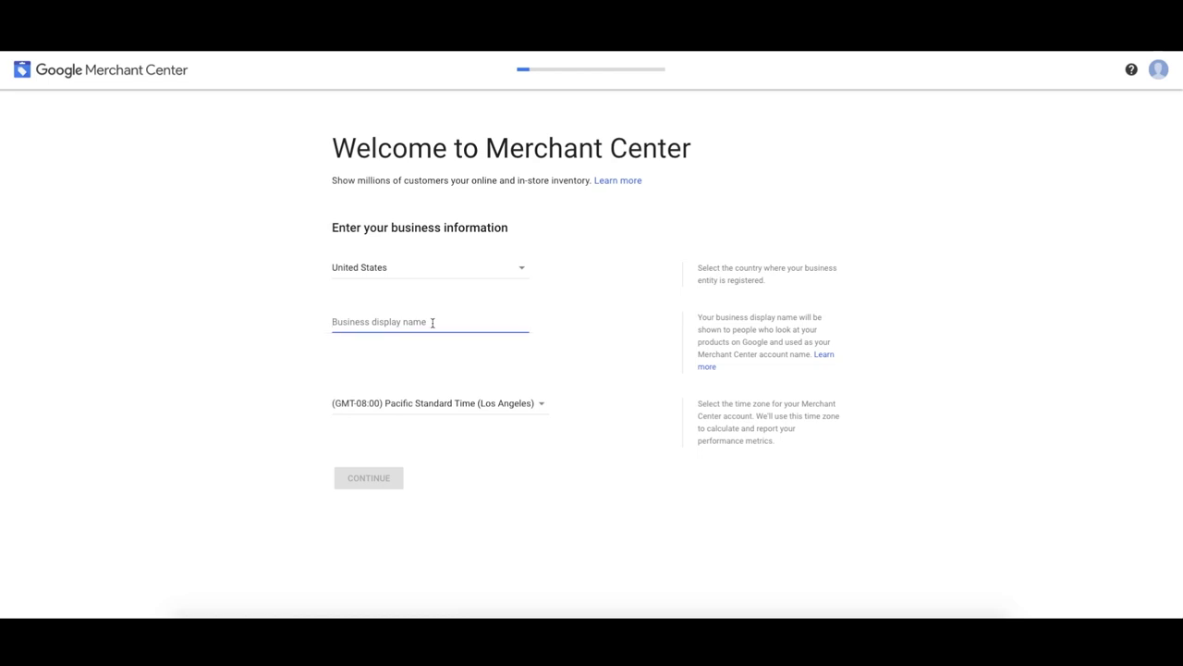
{"action": "type", "text": "Key Surfers"}
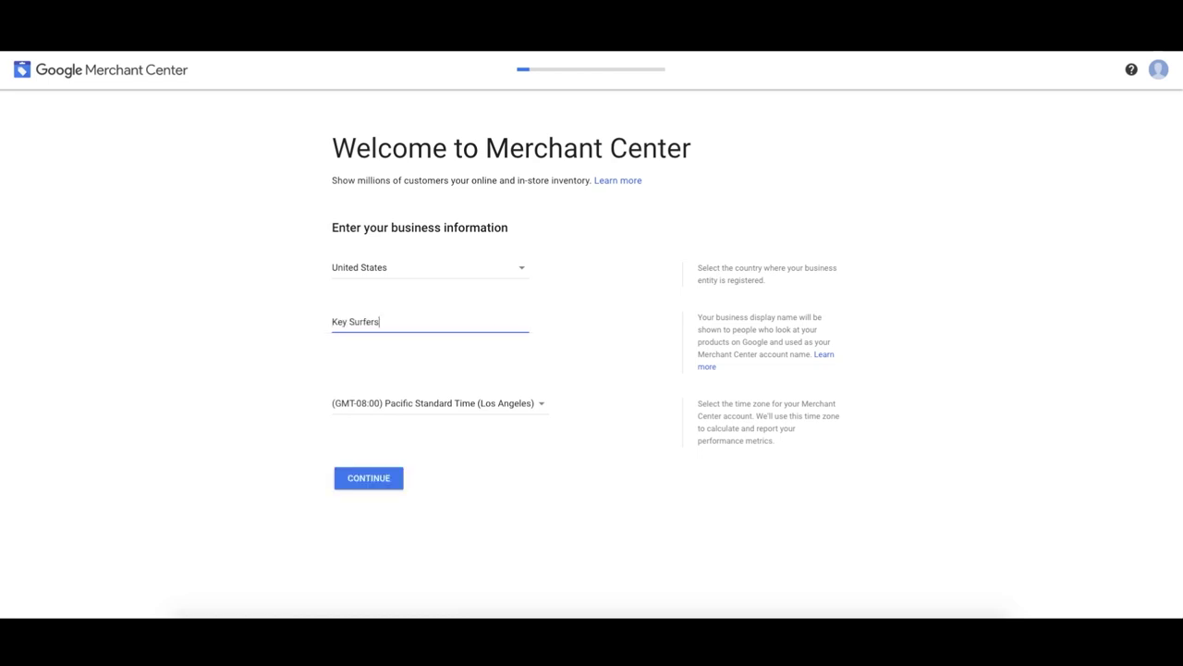
{"action": "left_click", "coordinate": [465, 404]}
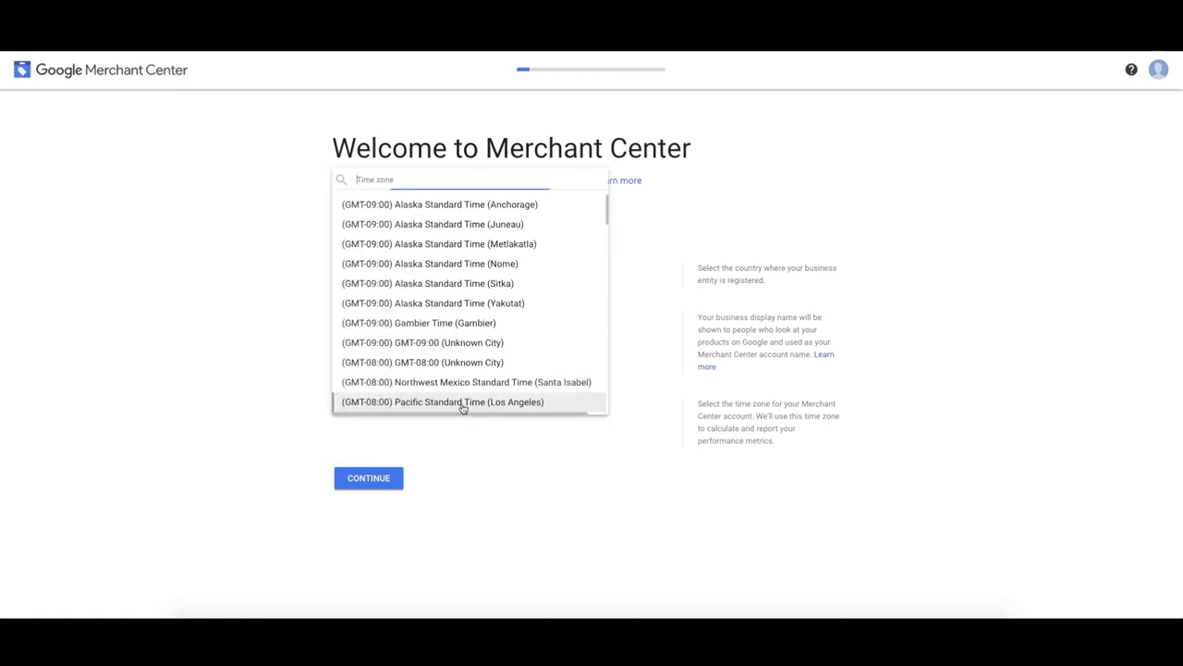
{"action": "left_click", "coordinate": [463, 411]}
{"action": "left_click", "coordinate": [396, 407]}
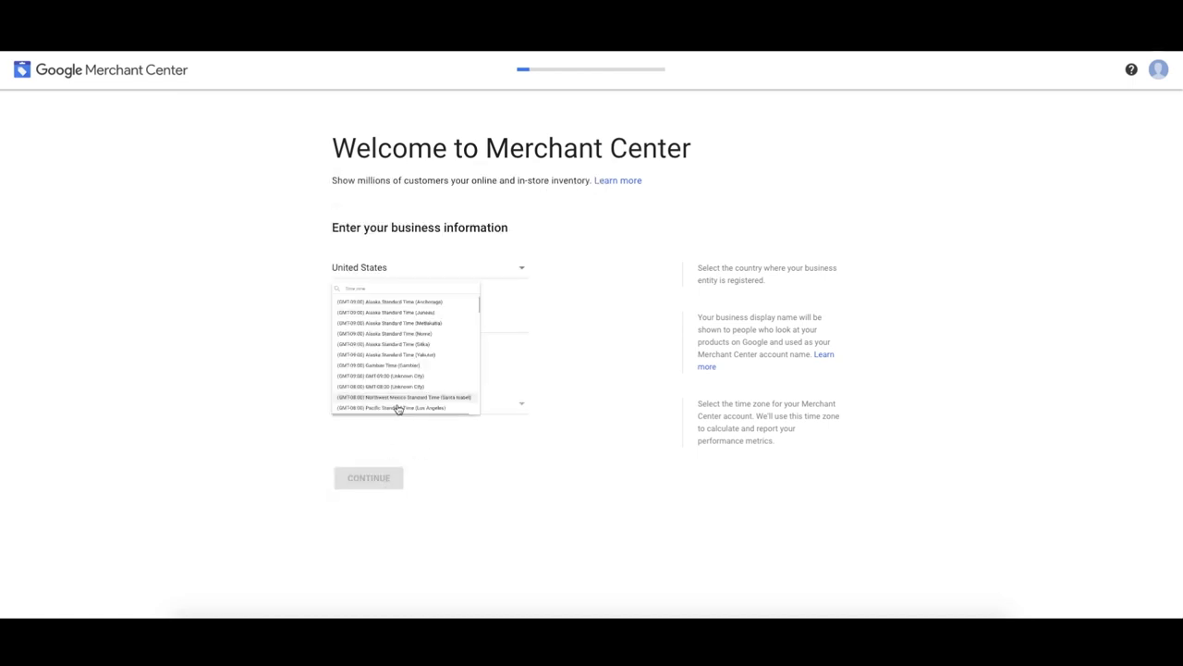
{"action": "left_click", "coordinate": [448, 400]}
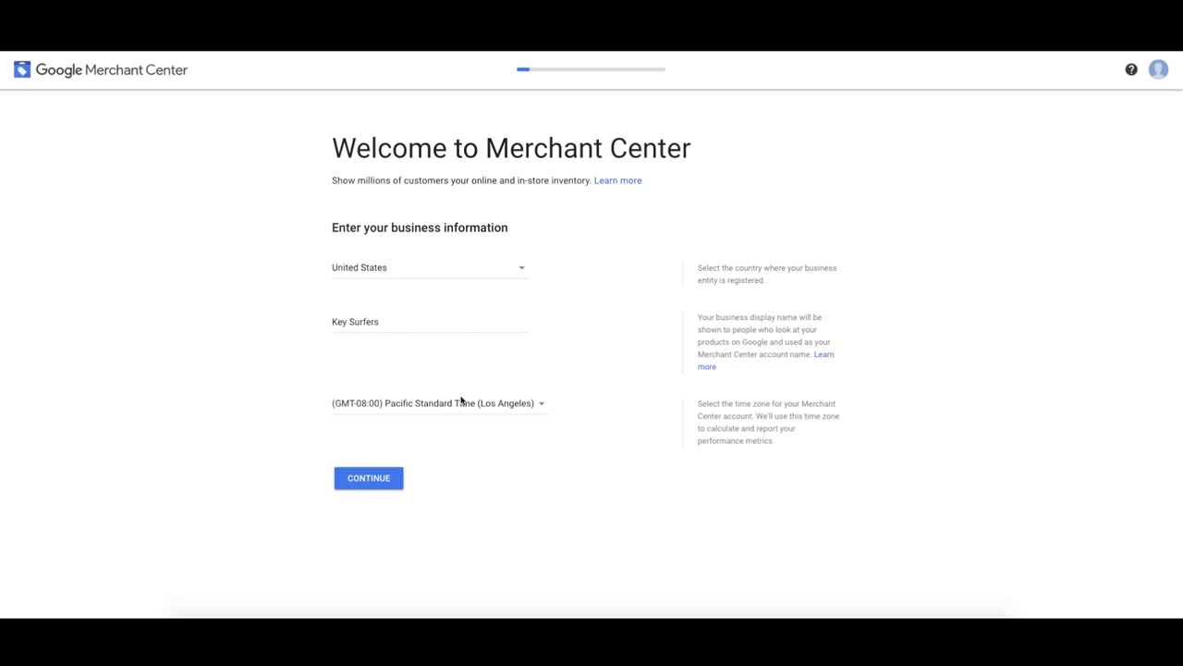
{"action": "left_click", "coordinate": [374, 482]}
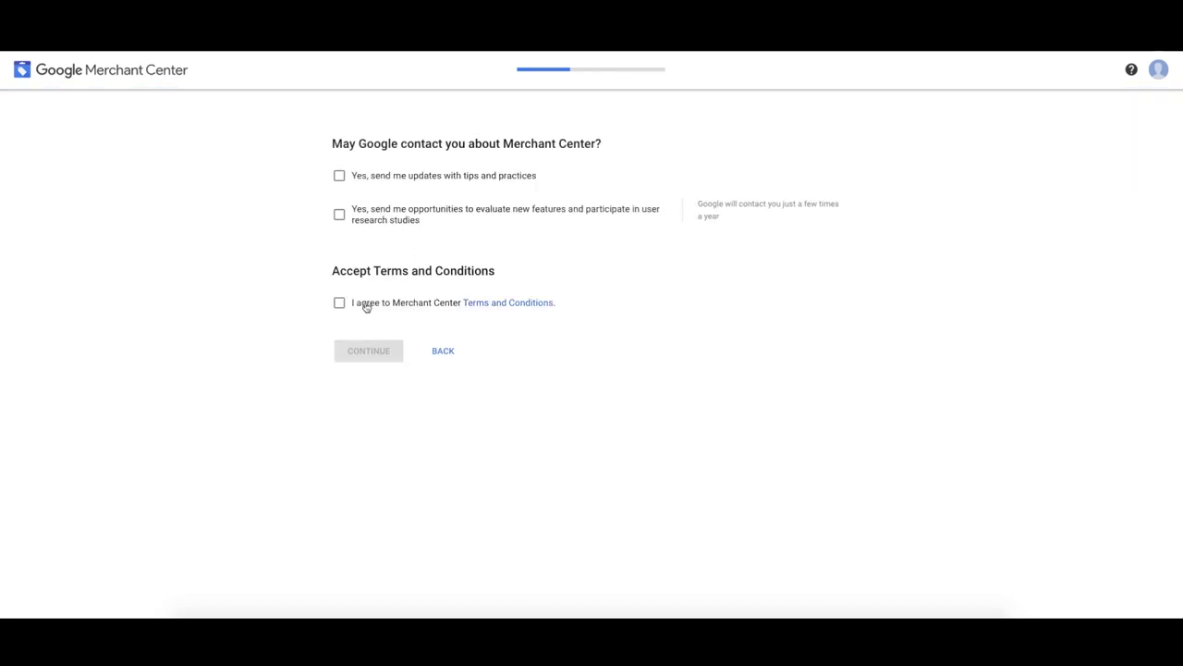
{"action": "left_click", "coordinate": [364, 304]}
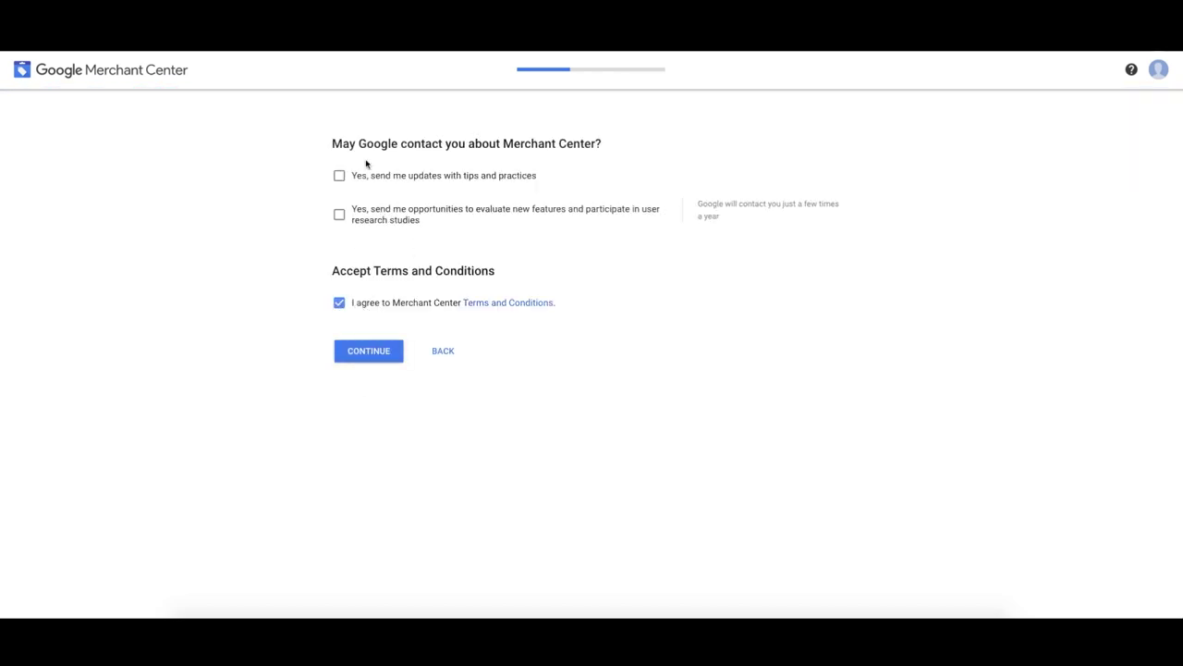
{"action": "left_click", "coordinate": [358, 352]}
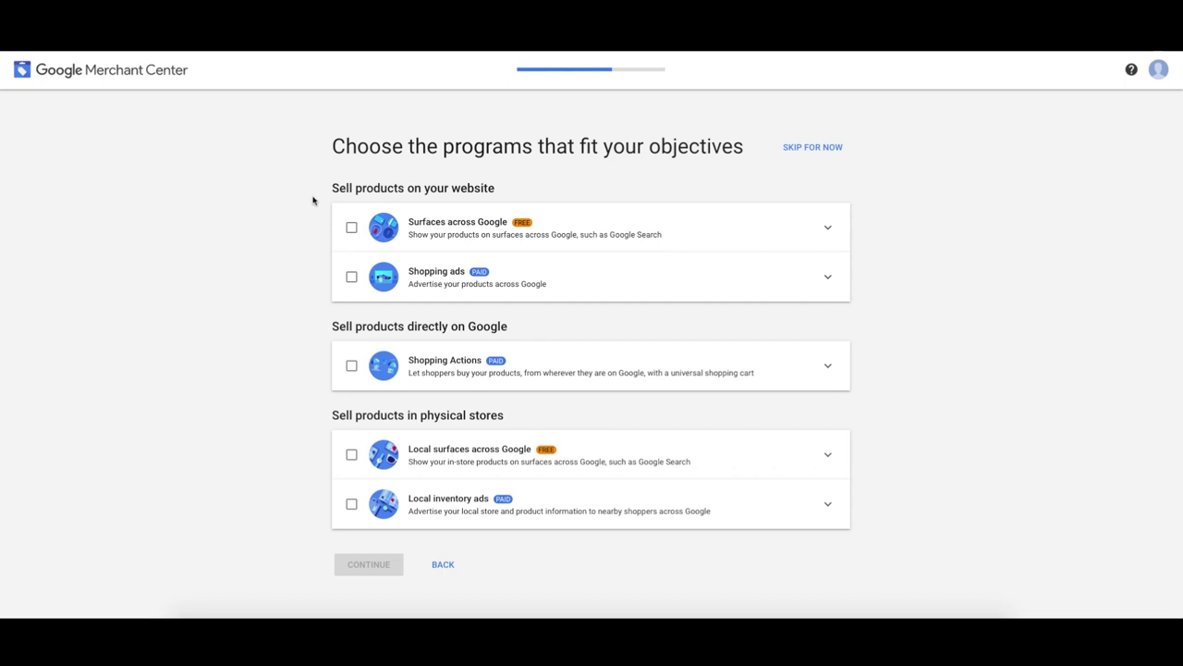
Choose the Surfaces across Google and Shopping ads programs and finish creating the Merchant Center account from the summary
{"action": "left_click", "coordinate": [442, 230]}
{"action": "left_click", "coordinate": [413, 279]}
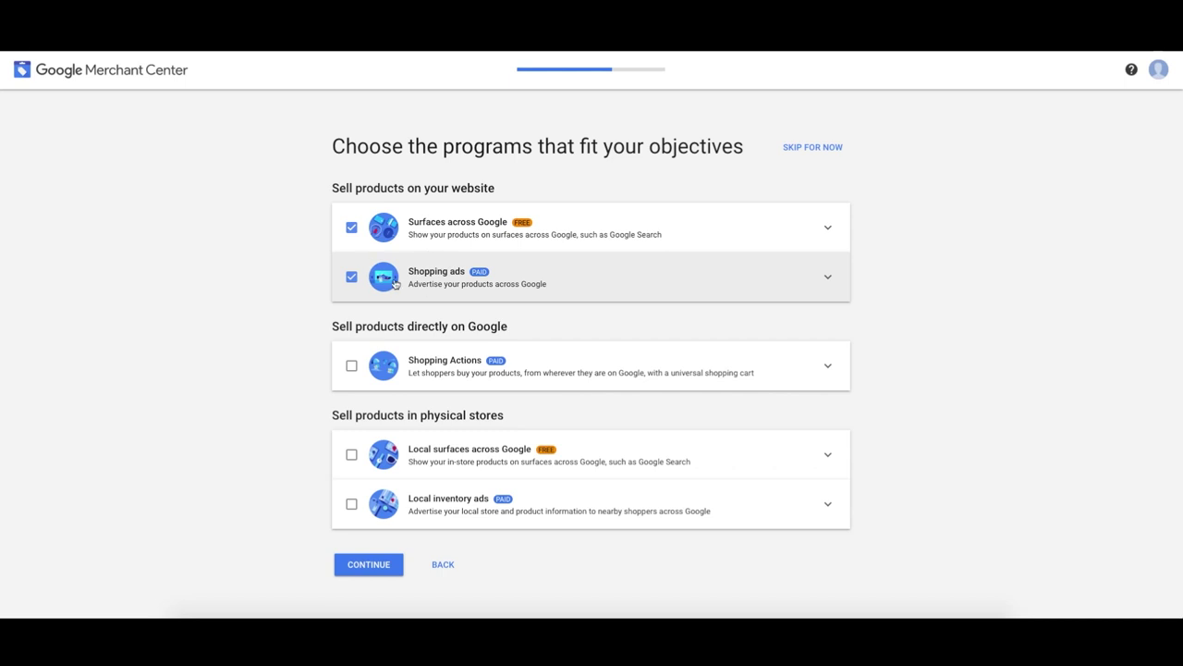
{"action": "left_click", "coordinate": [359, 565]}
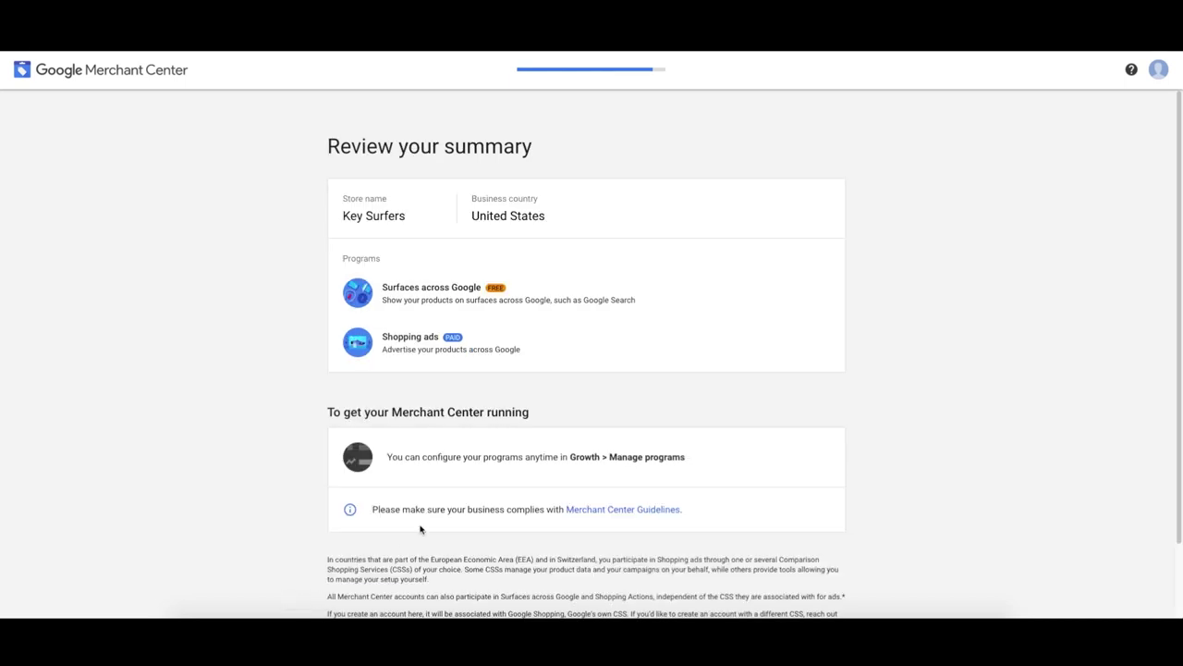
{"action": "scroll", "coordinate": [462, 417], "scroll_direction": "down", "scroll_amount": 2}
{"action": "left_click", "coordinate": [370, 598]}
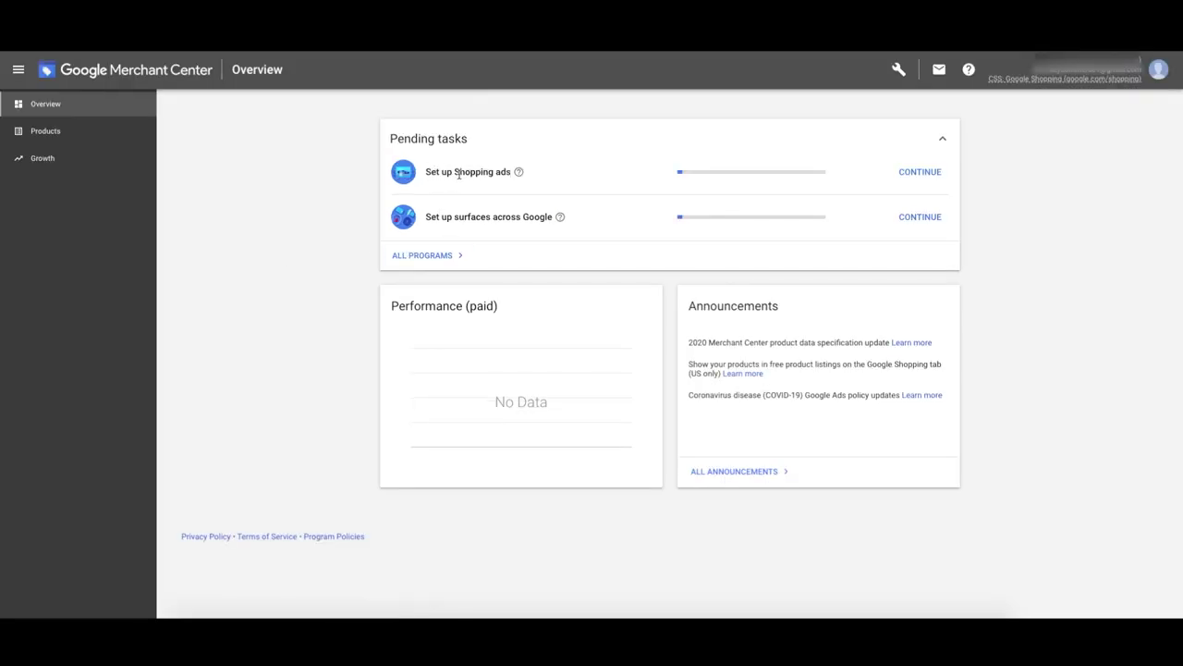
Continue the pending surfaces across Google setup and review its product and business information tasks
{"action": "left_click_drag", "start_coordinate": [452, 216], "coordinate": [526, 219]}
{"action": "left_click", "coordinate": [517, 221]}
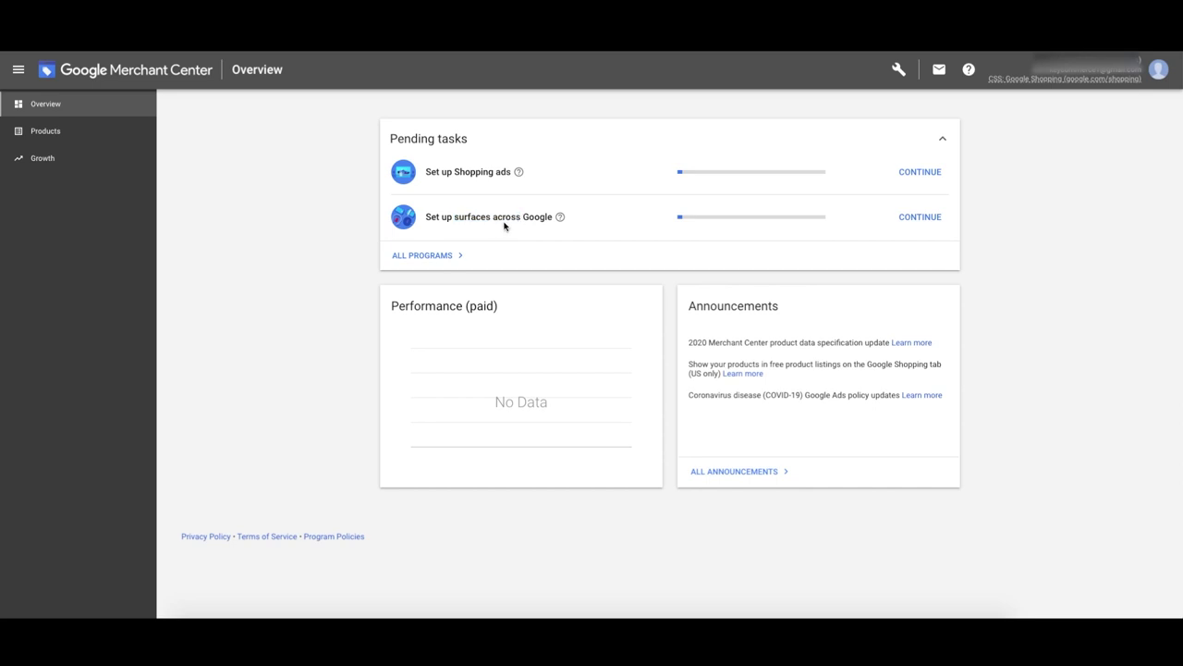
{"action": "left_click", "coordinate": [919, 219]}
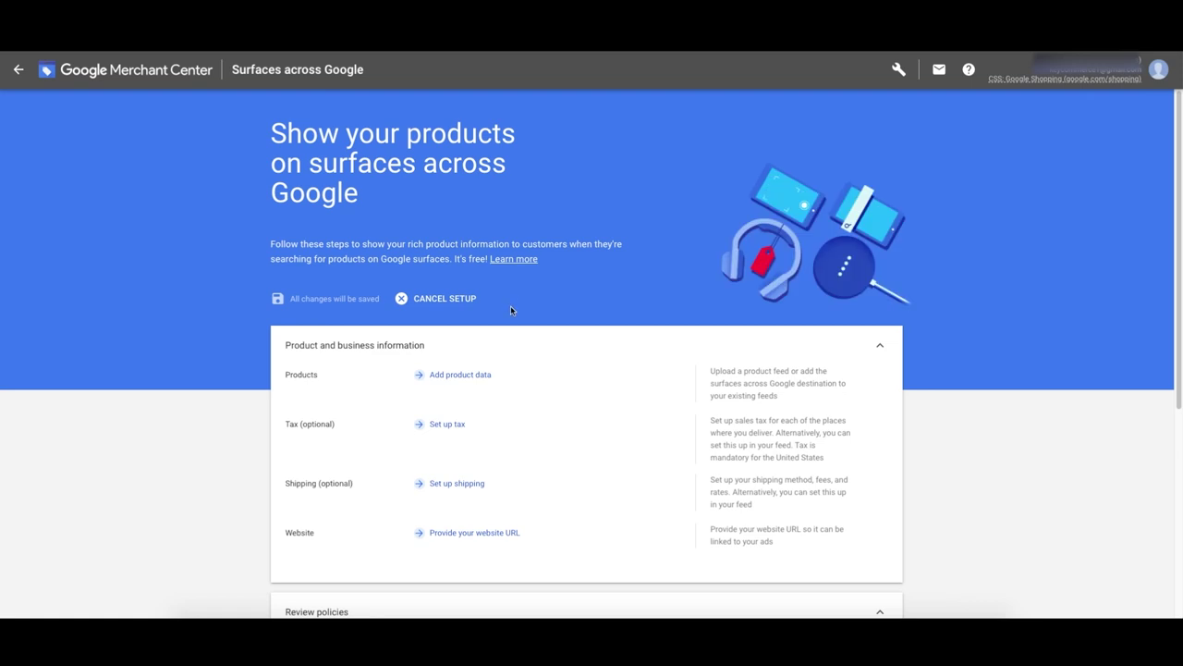
{"action": "scroll", "coordinate": [514, 313], "scroll_direction": "down", "scroll_amount": 1}
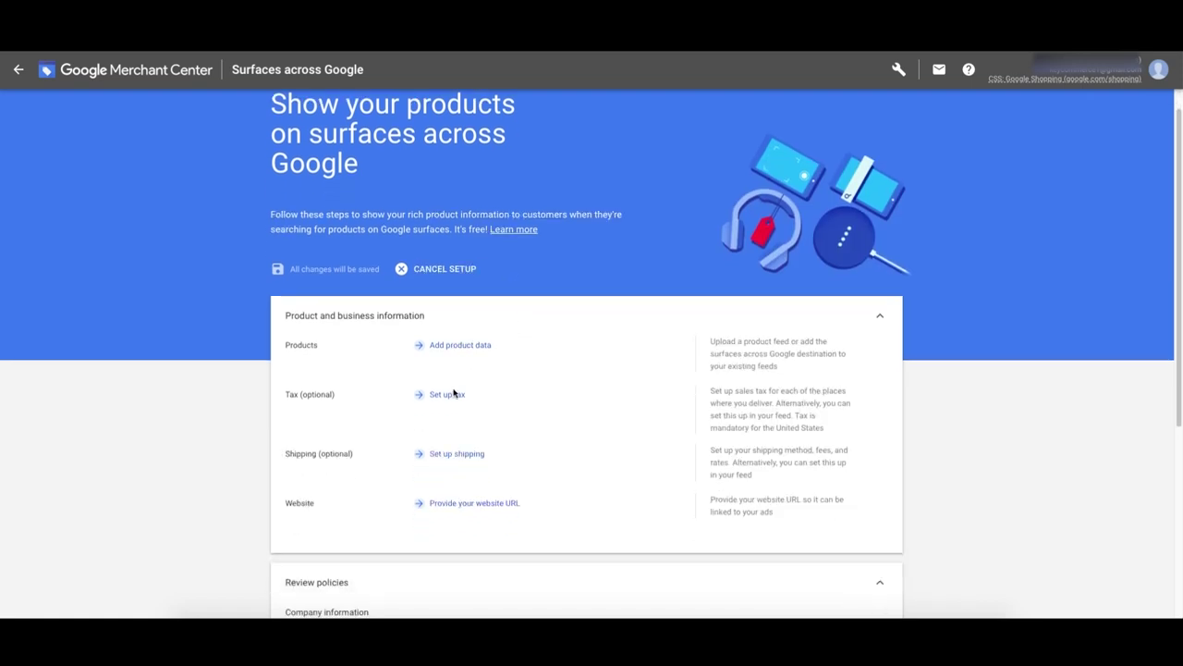
{"action": "scroll", "coordinate": [444, 435], "scroll_direction": "down", "scroll_amount": 3}
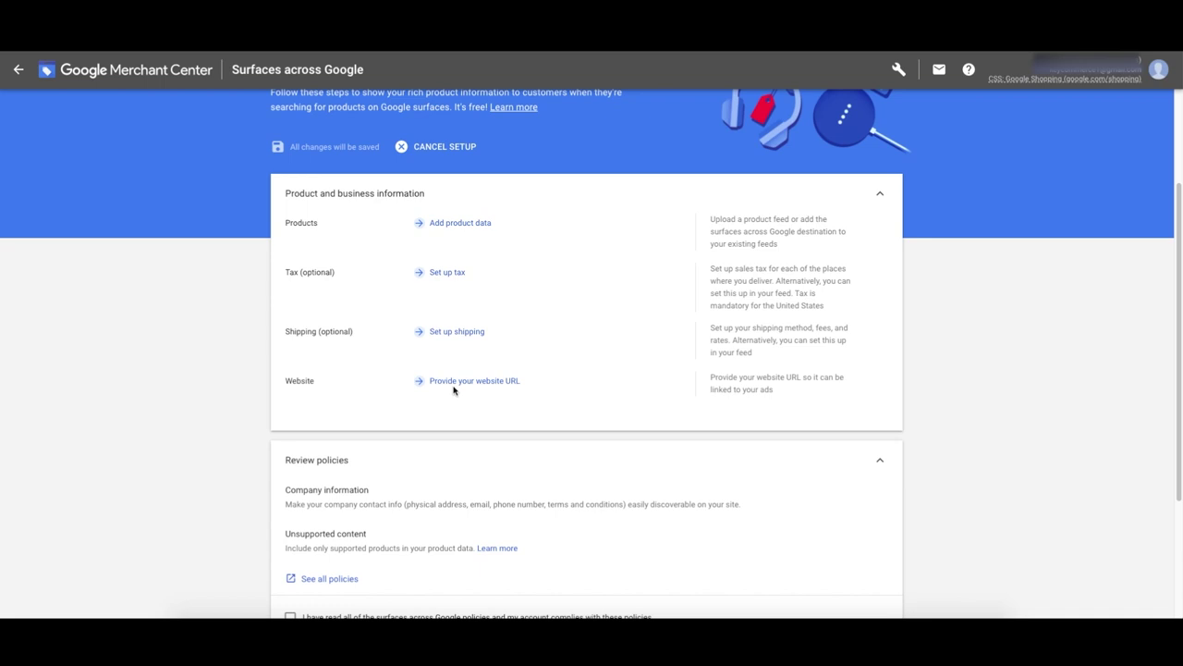
{"action": "left_click", "coordinate": [453, 383]}
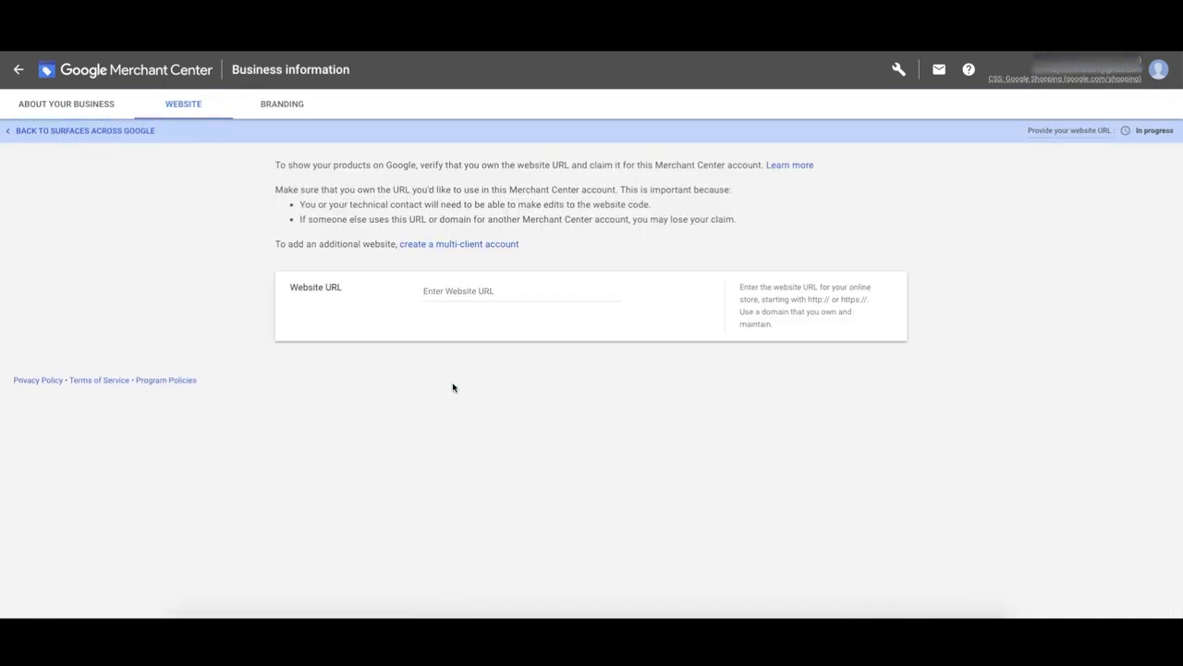
{"action": "left_click", "coordinate": [470, 293]}
{"action": "type", "text": "https://key-surfers.com"}
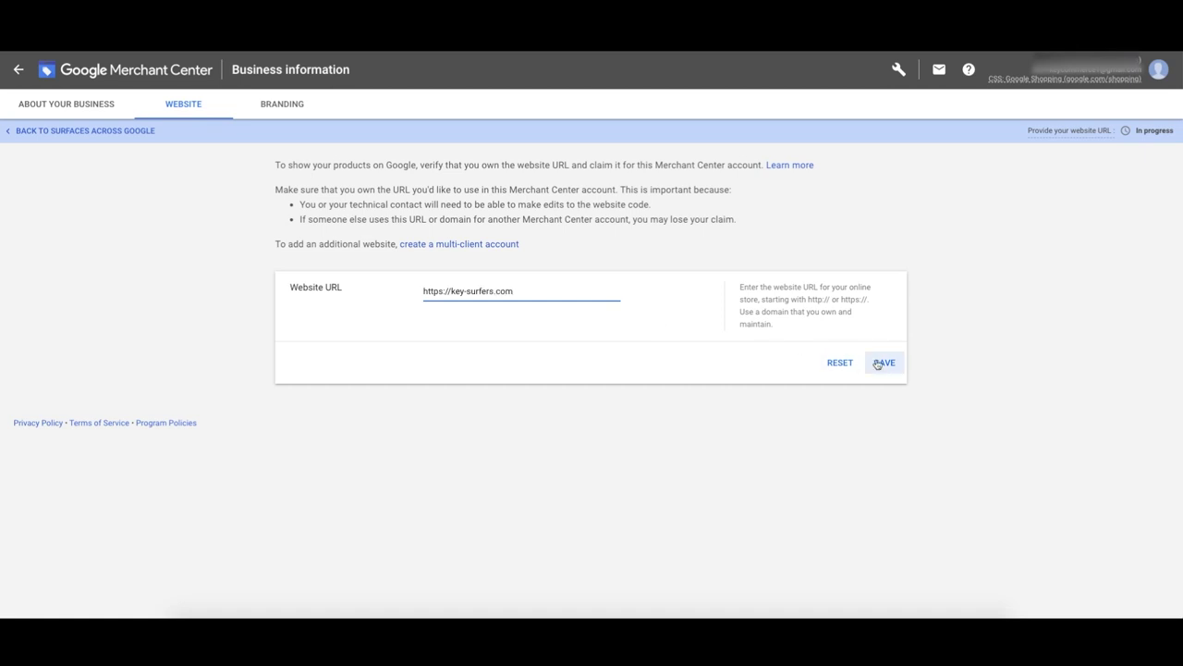
{"action": "left_click", "coordinate": [883, 362]}
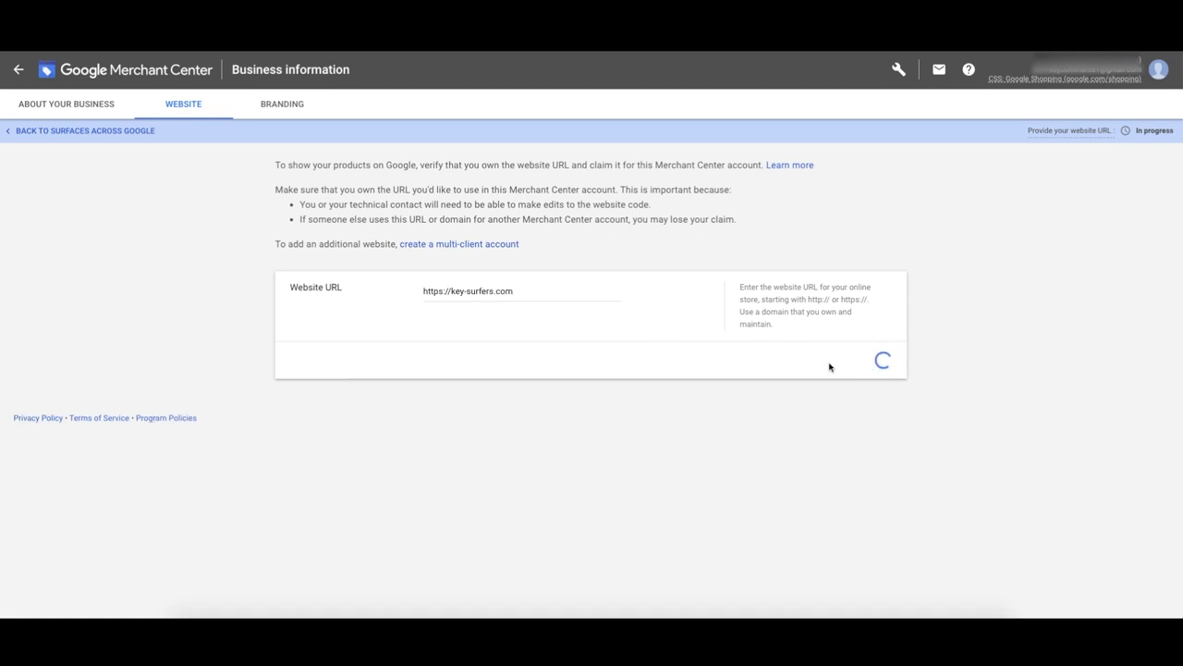
Choose website verification through server access with an HTML tag on the homepage, and copy the verification meta tag
{"action": "double_click", "coordinate": [472, 336]}
{"action": "left_click_drag", "start_coordinate": [436, 360], "coordinate": [494, 361]}
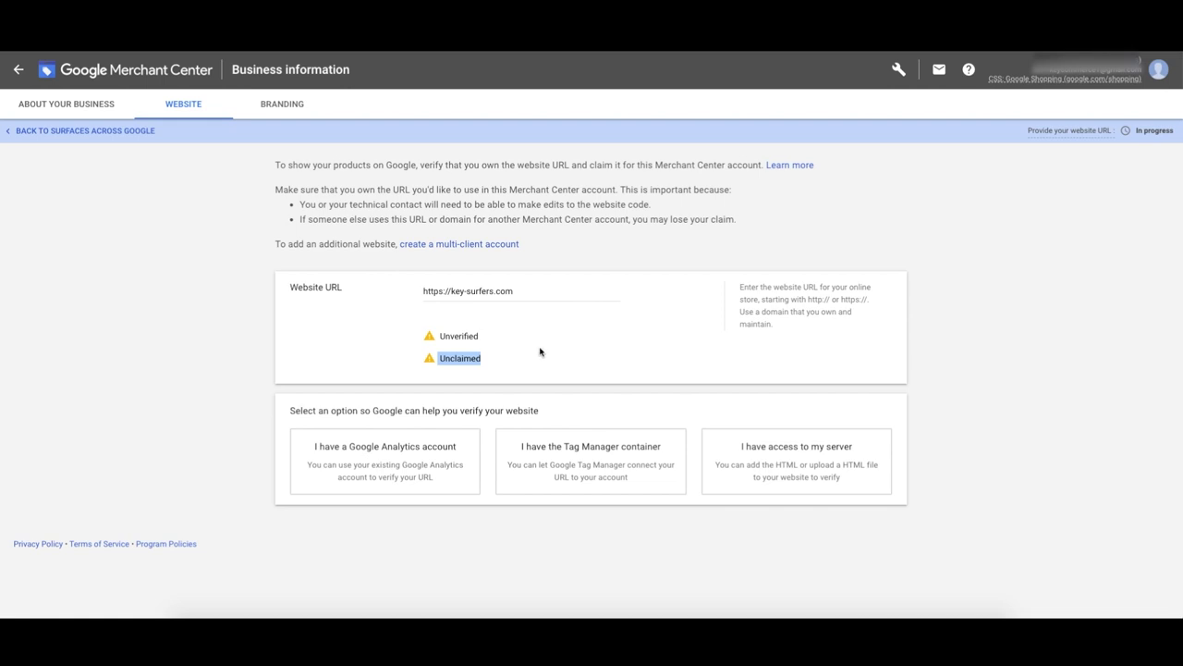
{"action": "left_click", "coordinate": [650, 356]}
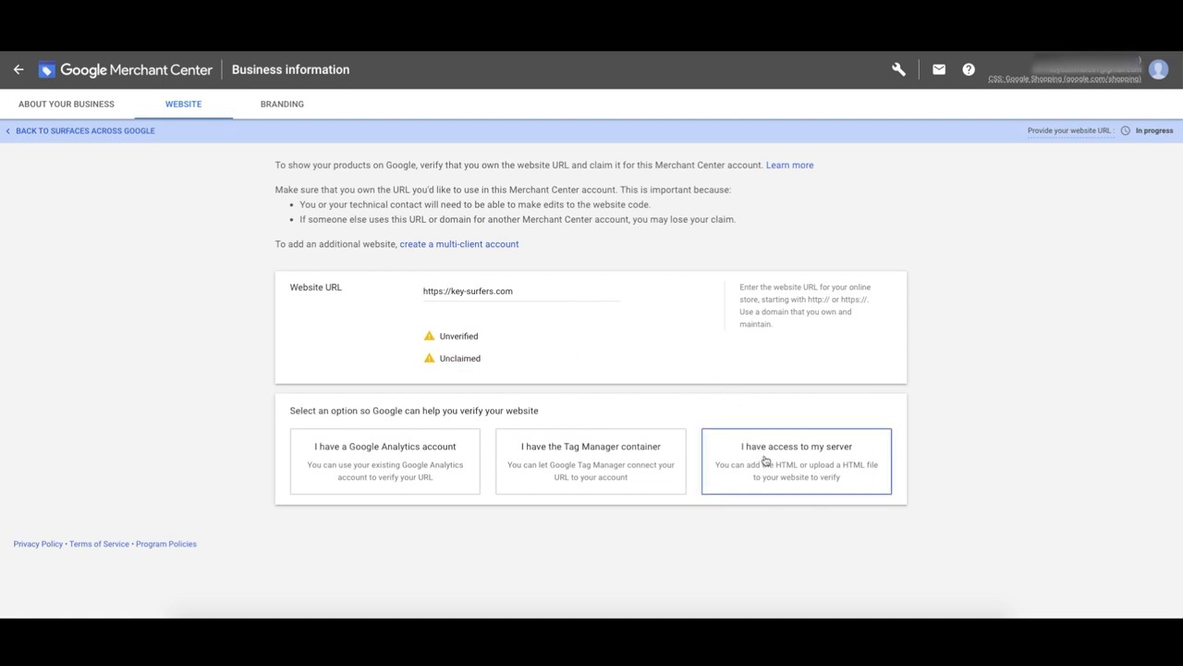
{"action": "left_click", "coordinate": [787, 478]}
{"action": "scroll", "coordinate": [782, 478], "scroll_direction": "down", "scroll_amount": 3}
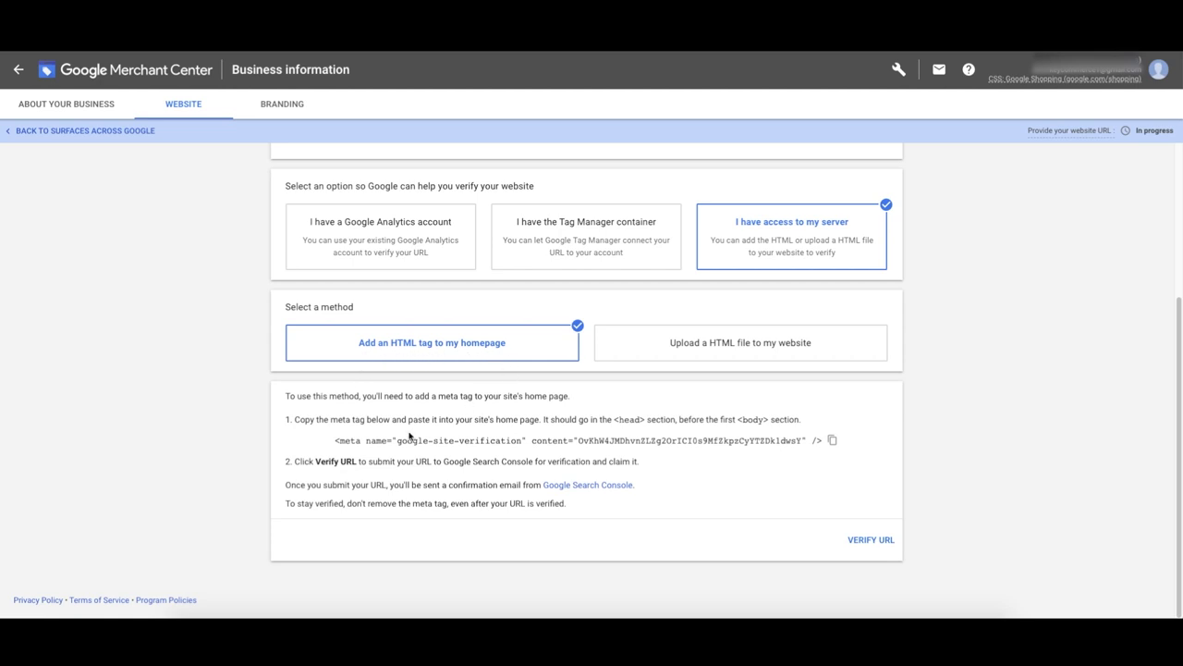
{"action": "left_click", "coordinate": [803, 441]}
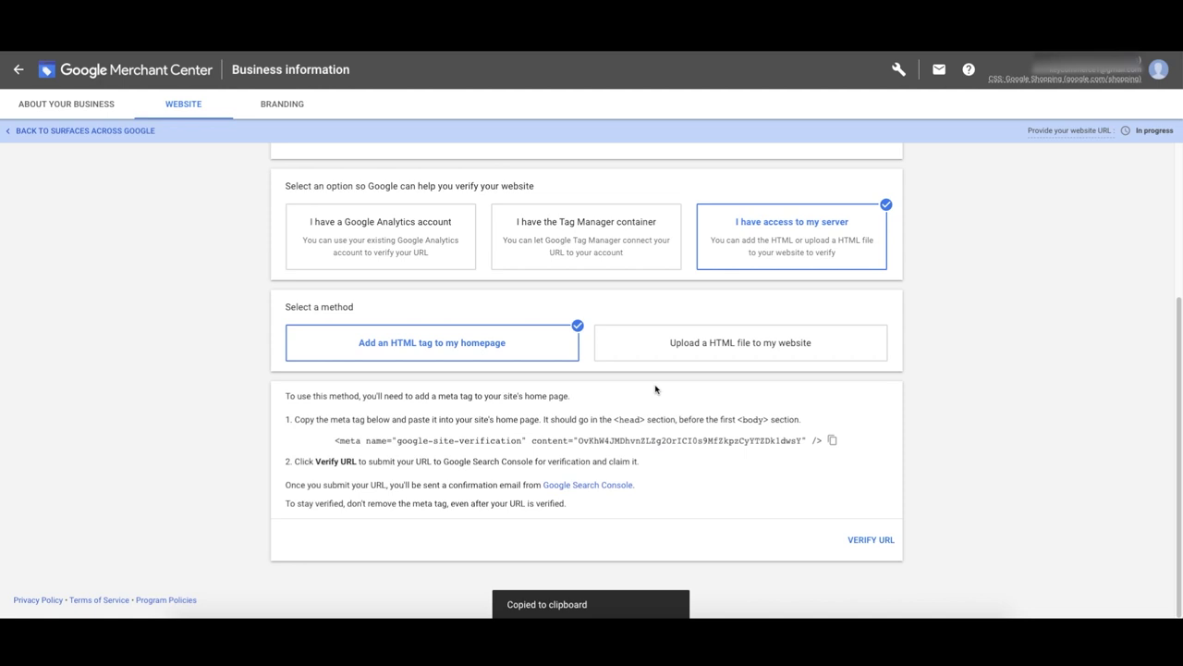
Copy the site verification meta tag and switch to the Shopify admin to open the live Debut theme's code for editing
{"action": "left_click", "coordinate": [832, 441]}
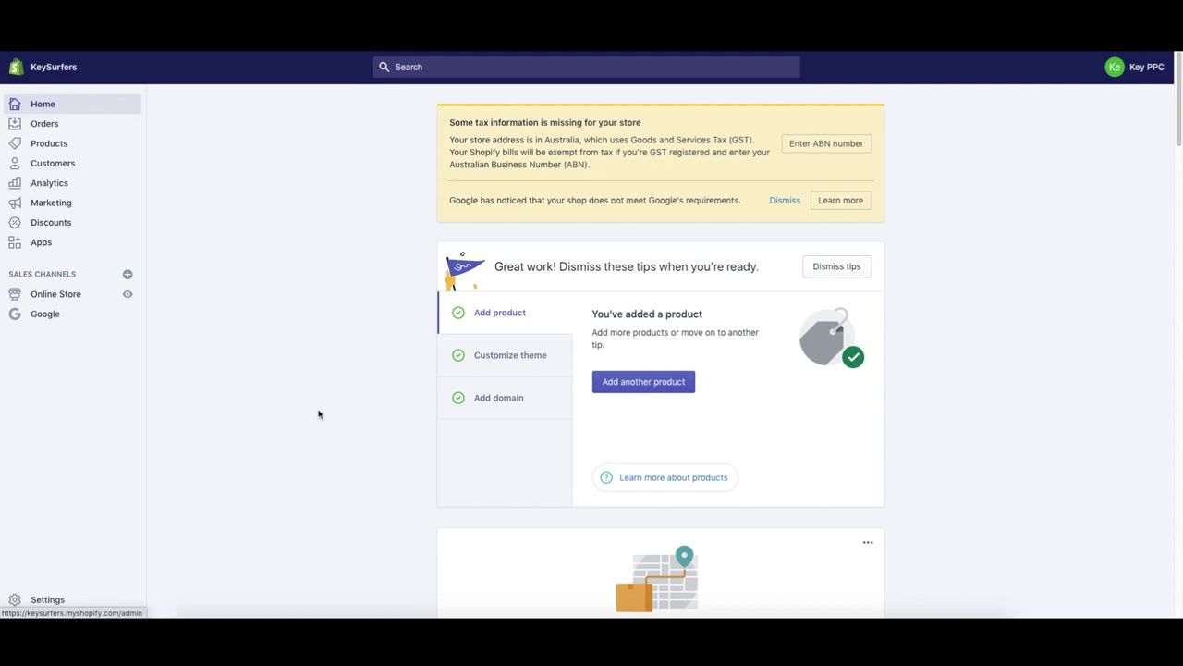
{"action": "left_click", "coordinate": [56, 296]}
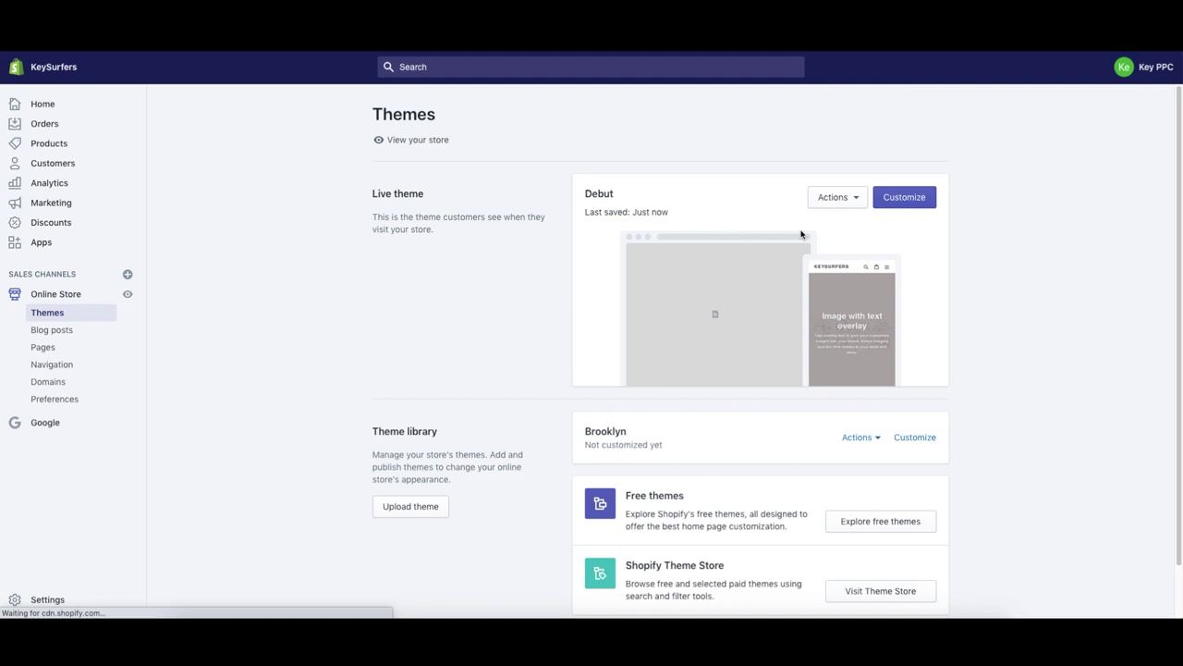
{"action": "left_click", "coordinate": [844, 205]}
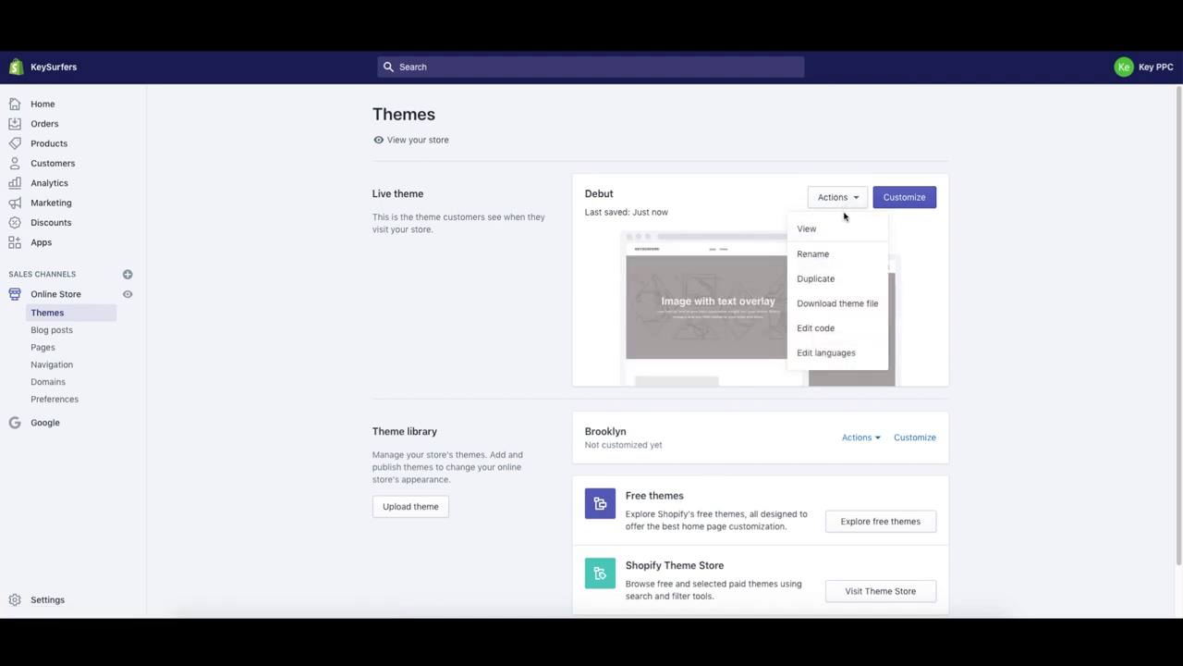
{"action": "left_click", "coordinate": [824, 329]}
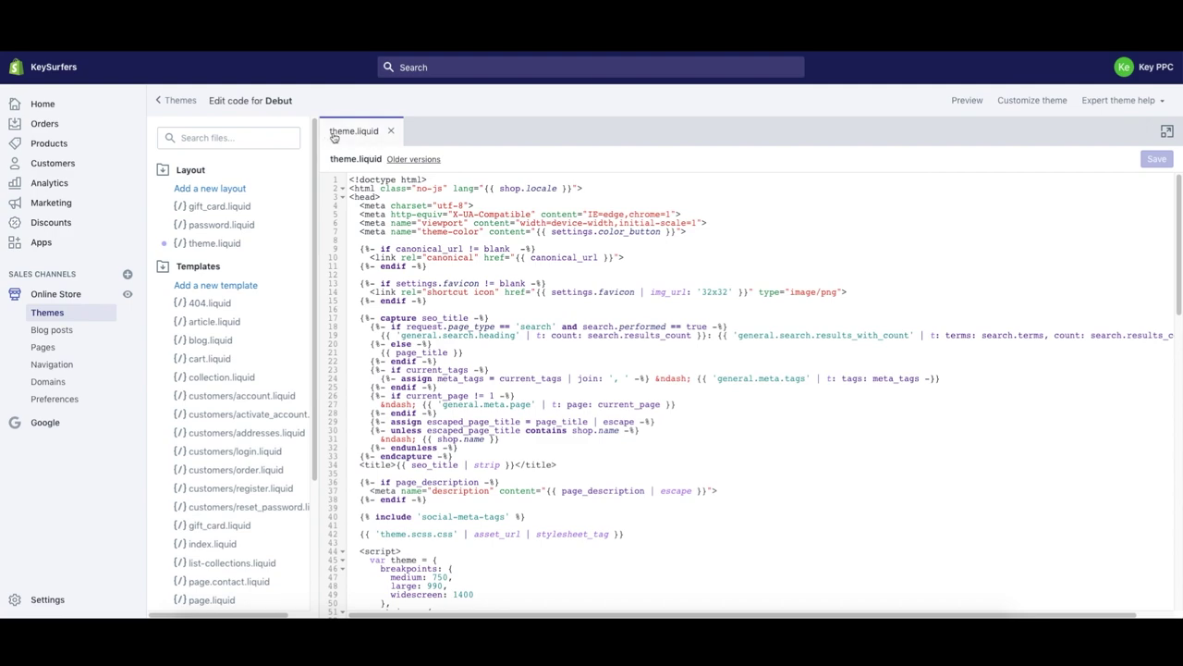
Search theme.liquid for the closing </head> tag to locate the end of the head section
{"action": "left_click", "coordinate": [516, 326]}
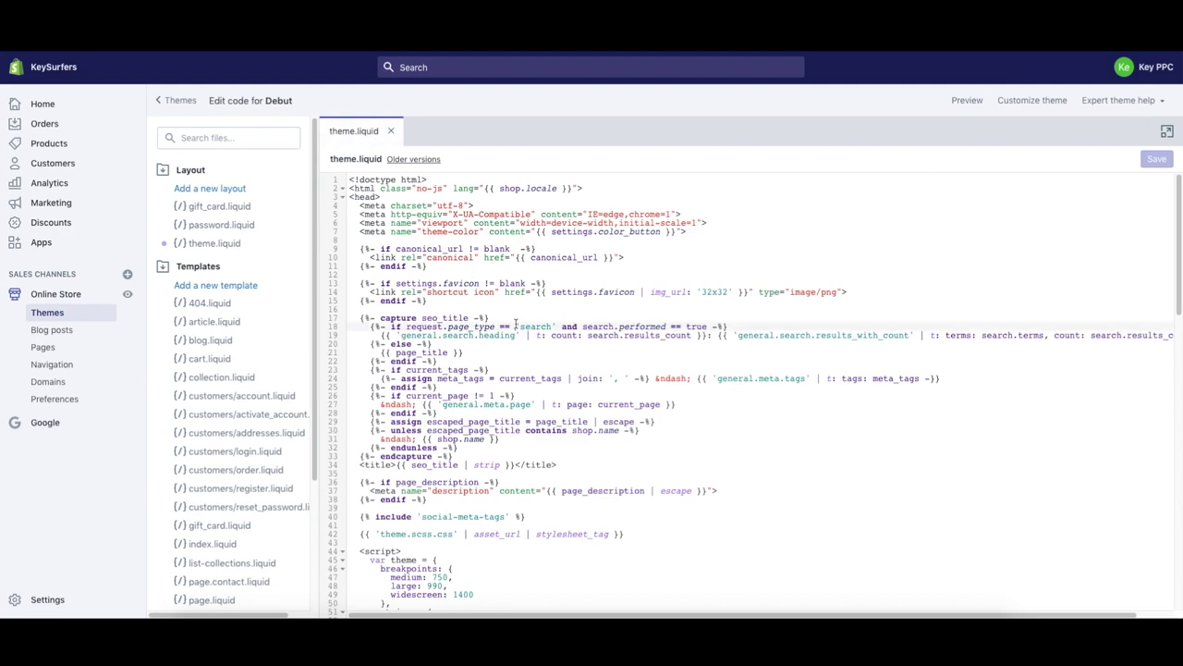
{"action": "scroll", "coordinate": [516, 327], "scroll_direction": "down", "scroll_amount": 6}
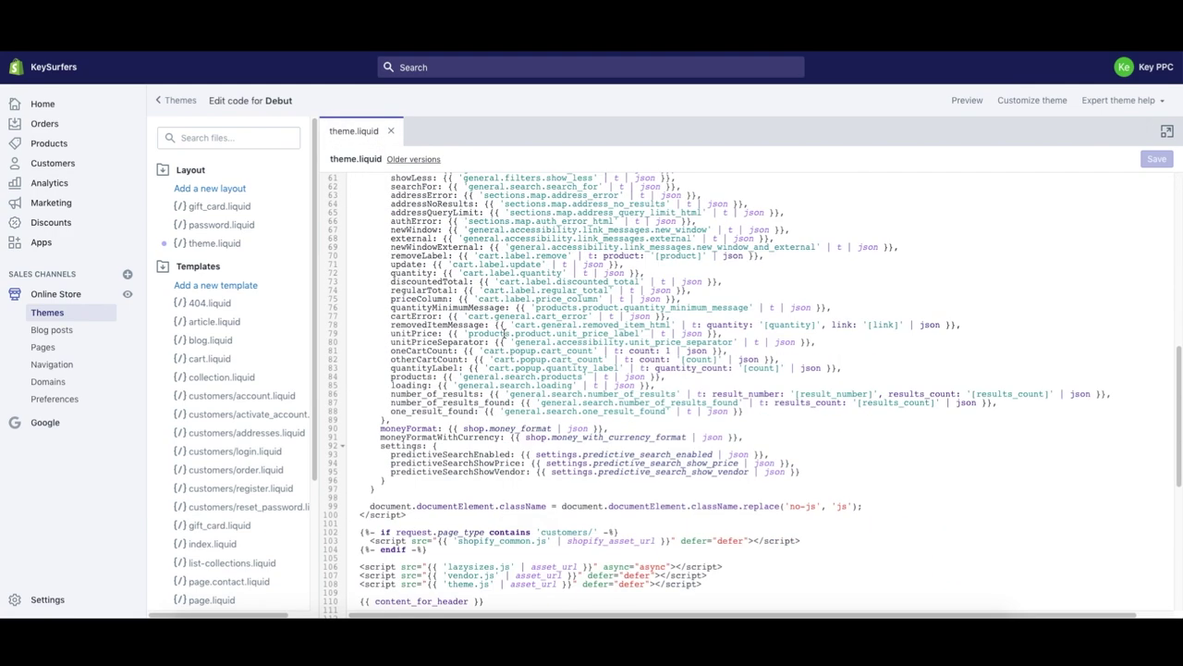
{"action": "scroll", "coordinate": [504, 334], "scroll_direction": "down", "scroll_amount": 2}
{"action": "left_click_drag", "start_coordinate": [398, 487], "coordinate": [351, 487]}
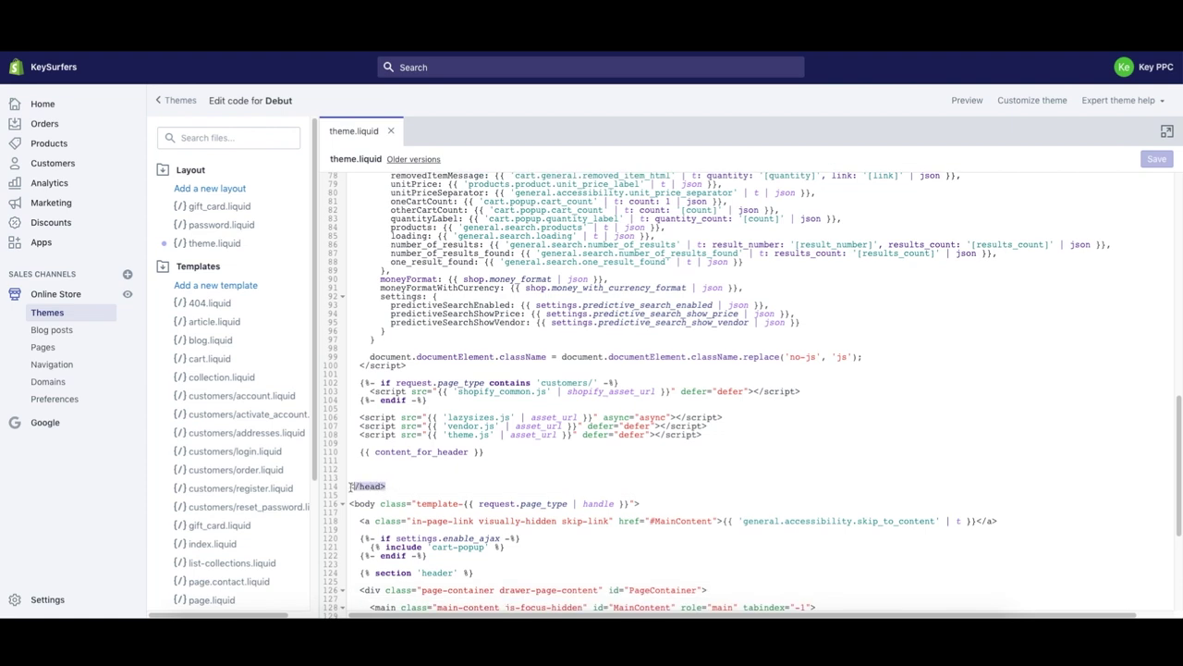
{"action": "key", "text": "ctrl+f"}
{"action": "key", "text": "ctrl+a"}
{"action": "key", "text": "BackSpace"}
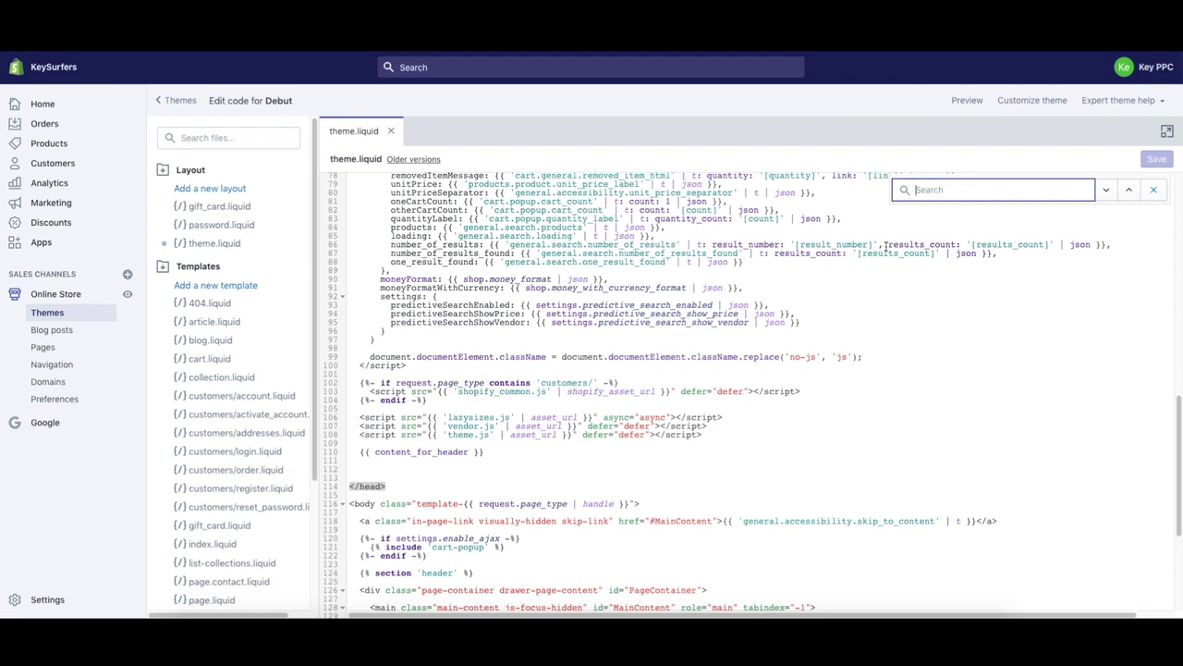
{"action": "type", "text": "</head>"}
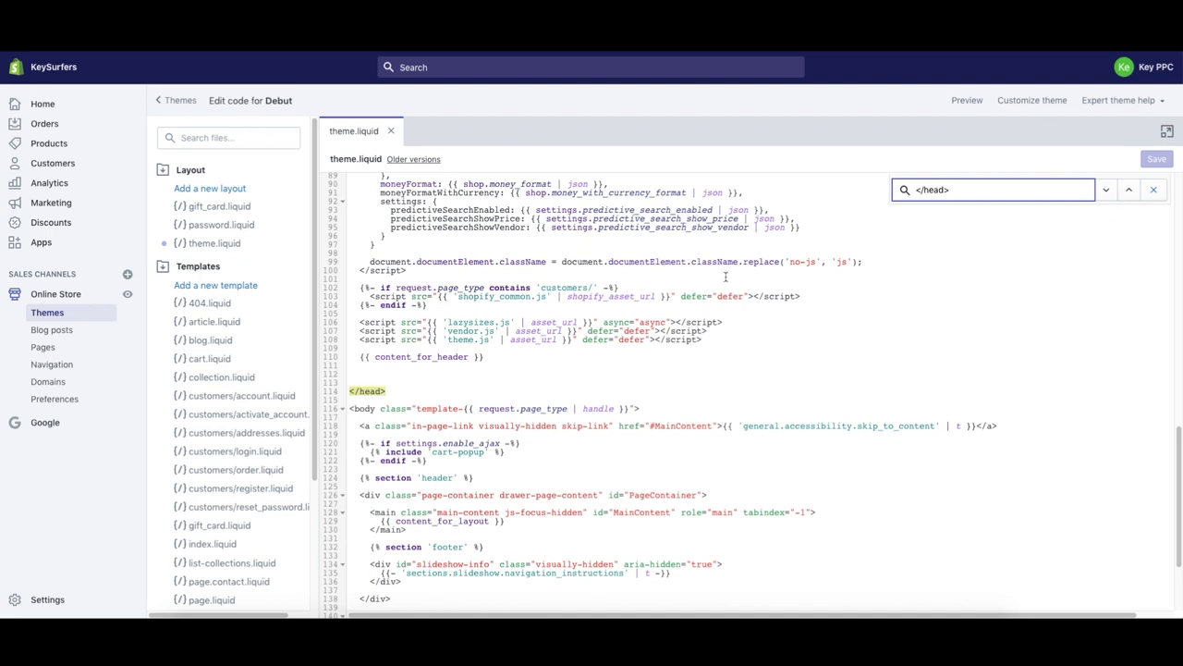
{"action": "left_click_drag", "start_coordinate": [388, 389], "coordinate": [349, 393]}
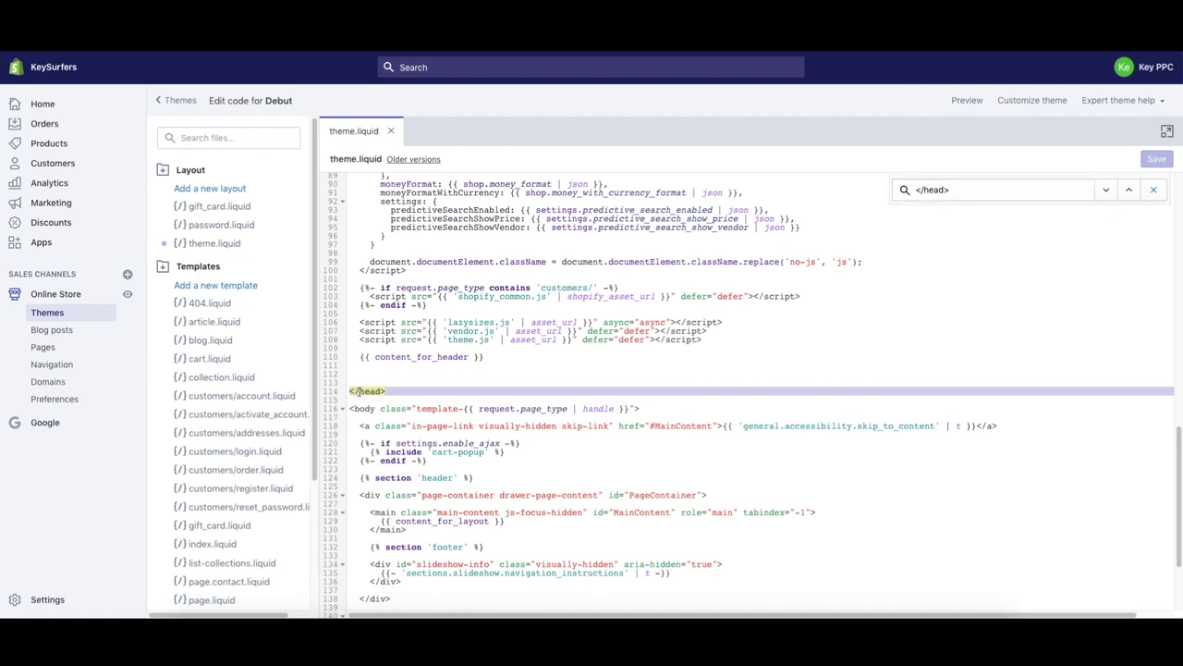
Paste the Google site verification meta tag on the empty line directly above </head> in theme.liquid and save the file
{"action": "left_click", "coordinate": [372, 382]}
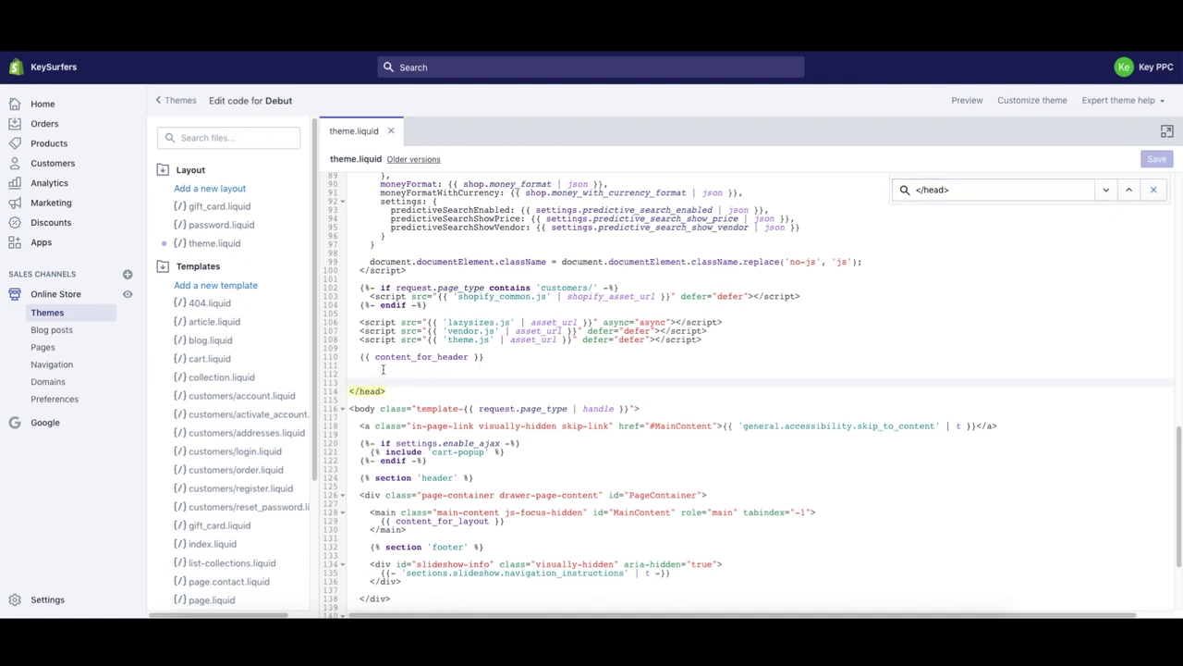
{"action": "key", "text": "ctrl+v"}
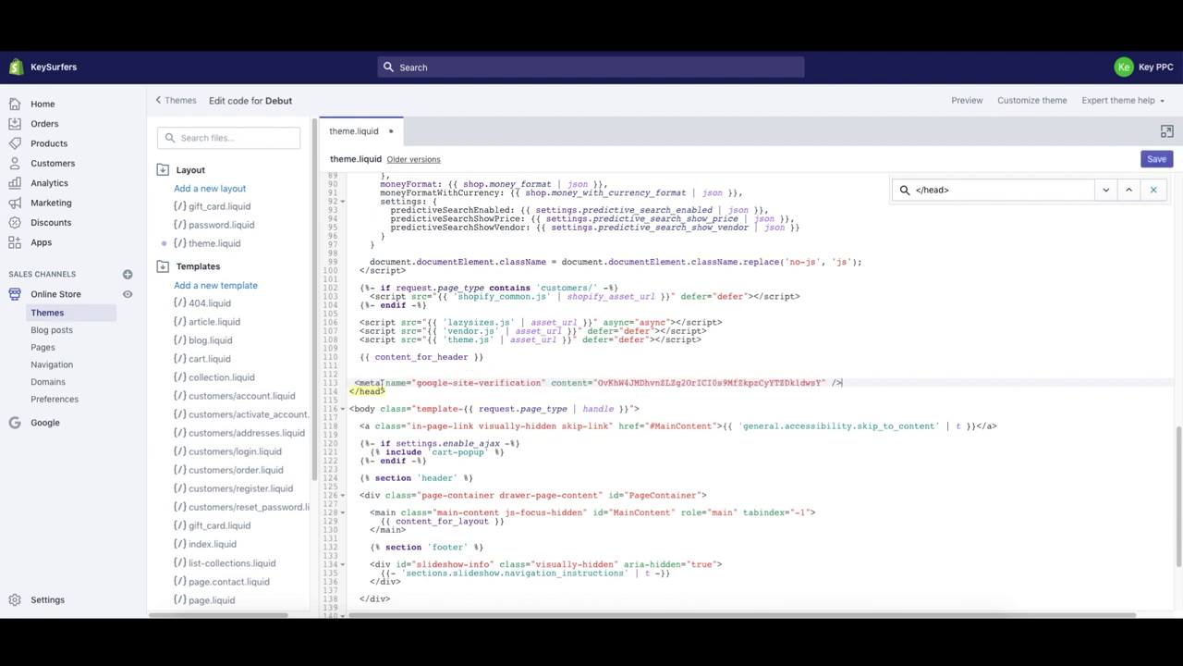
{"action": "mouse_move", "coordinate": [349, 391]}
{"action": "left_mouse_down"}
{"action": "mouse_move", "coordinate": [386, 391]}
{"action": "mouse_move", "coordinate": [349, 391]}
{"action": "mouse_move", "coordinate": [368, 408]}
{"action": "mouse_move", "coordinate": [370, 391]}
{"action": "mouse_move", "coordinate": [351, 391]}
{"action": "left_mouse_up"}
{"action": "scroll", "coordinate": [382, 197], "scroll_direction": "up", "scroll_amount": 8}
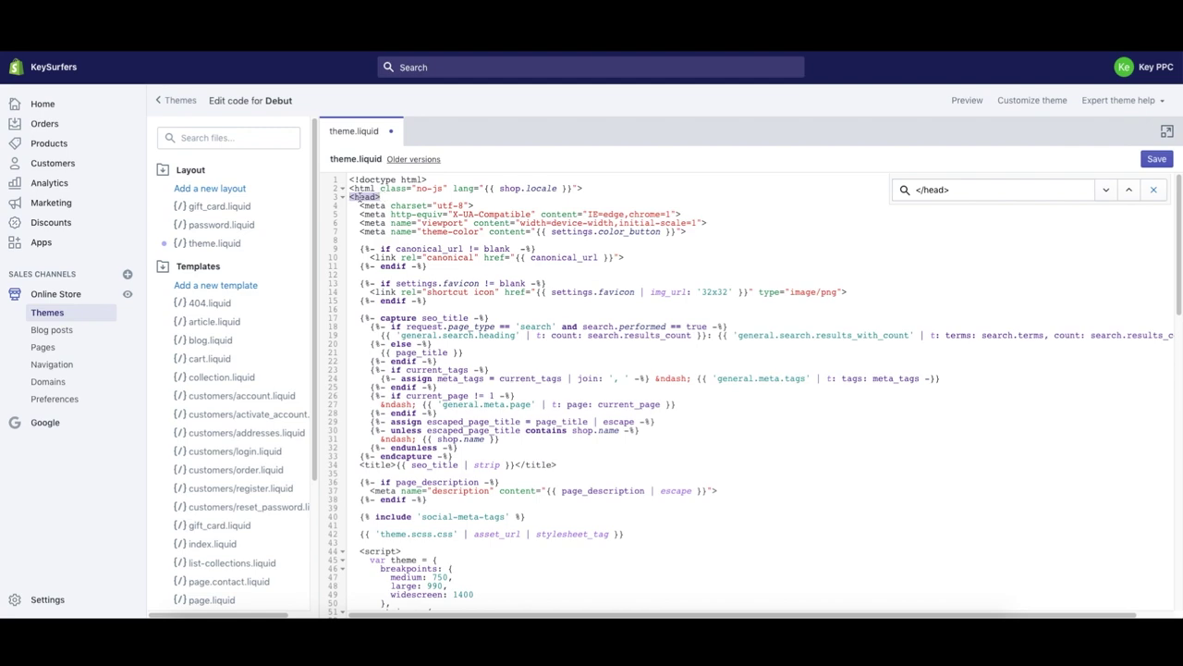
{"action": "left_click", "coordinate": [356, 197]}
{"action": "left_click_drag", "start_coordinate": [380, 197], "coordinate": [345, 199]}
{"action": "scroll", "coordinate": [413, 214], "scroll_direction": "down", "scroll_amount": 15}
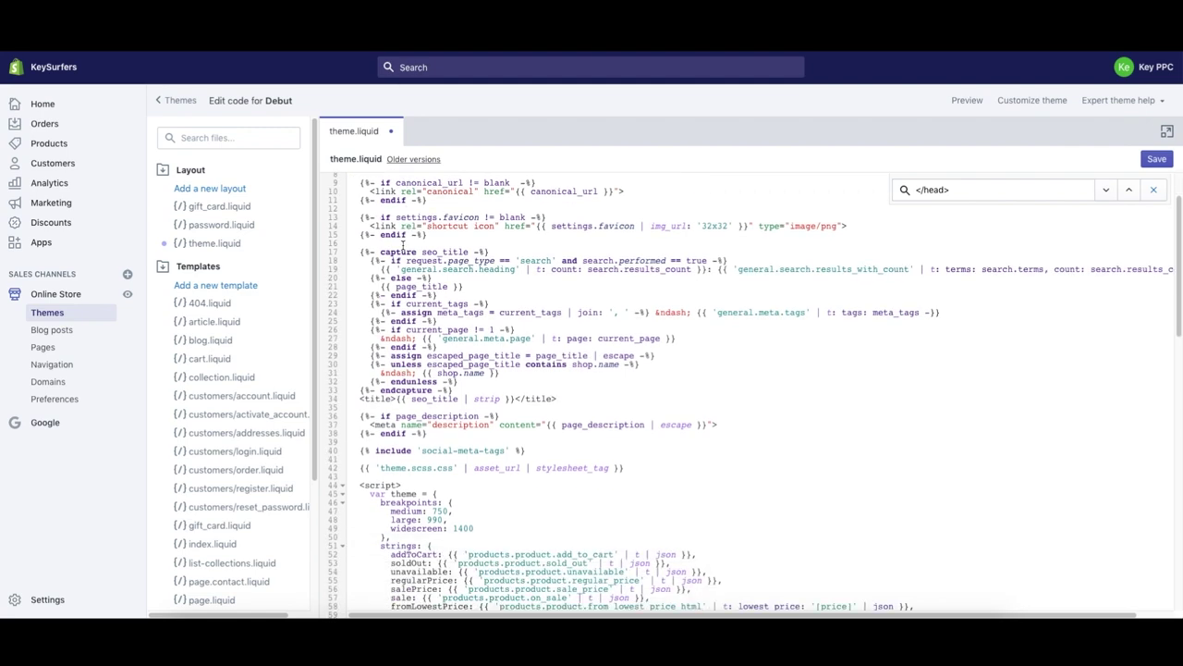
{"action": "left_click_drag", "start_coordinate": [361, 438], "coordinate": [355, 428]}
{"action": "left_click", "coordinate": [1157, 159]}
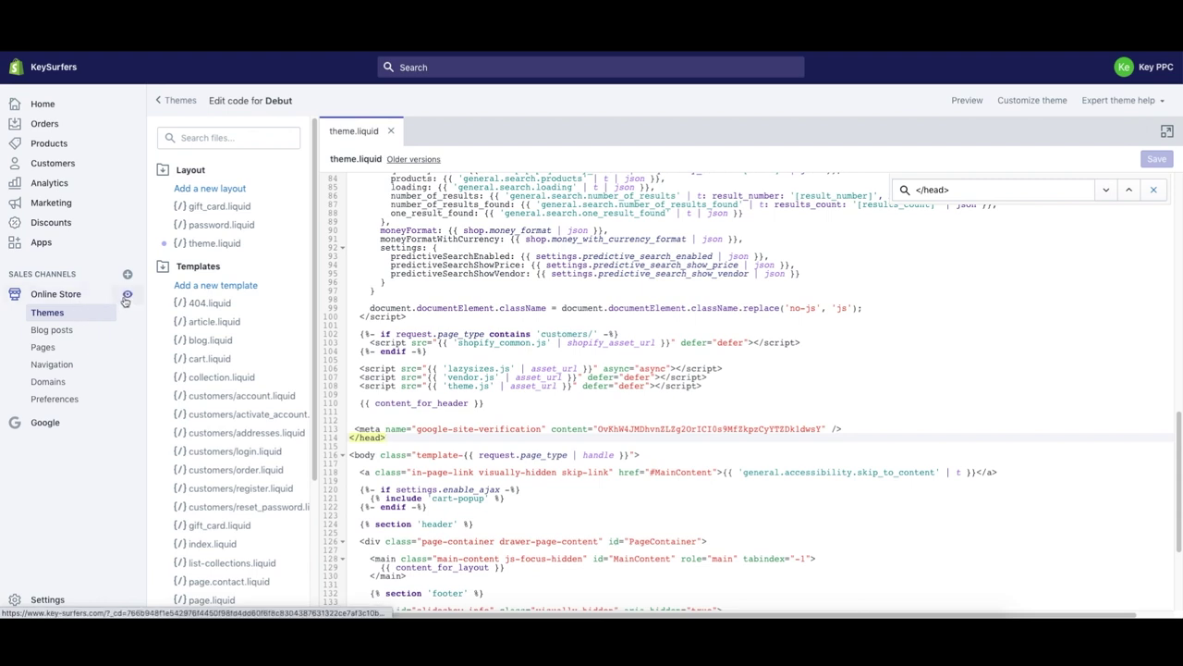
Open the live storefront's page source, find </head, and check the verification meta tag in the head section
{"action": "left_click", "coordinate": [126, 298]}
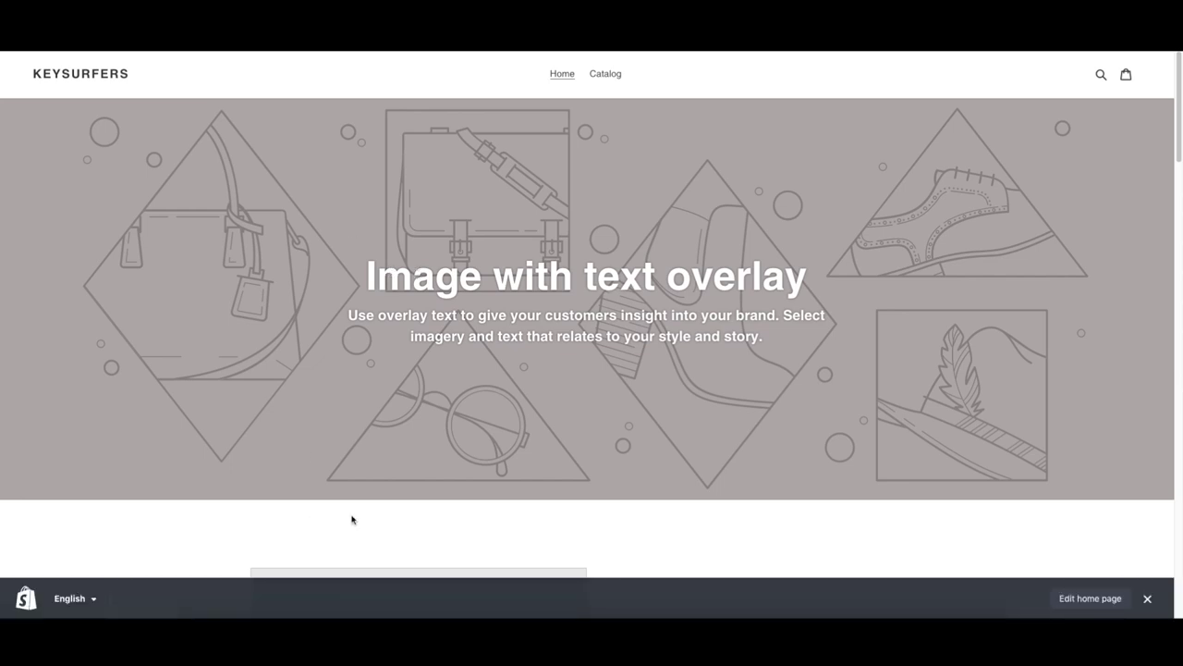
{"action": "right_click", "coordinate": [281, 520]}
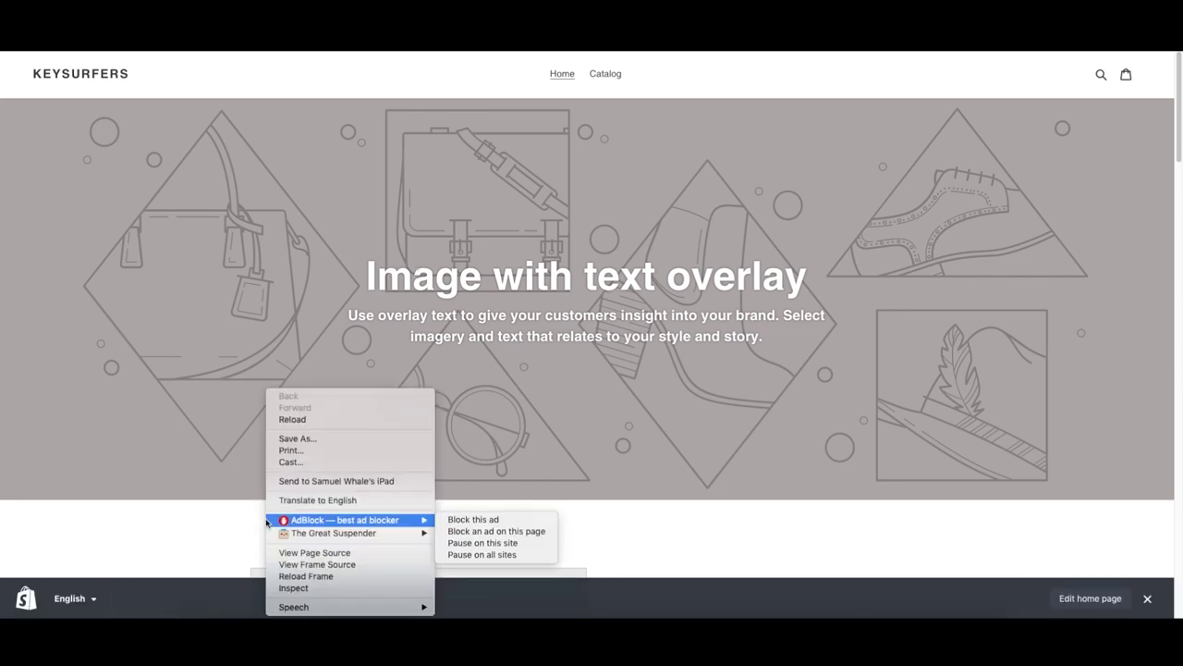
{"action": "left_click", "coordinate": [307, 553]}
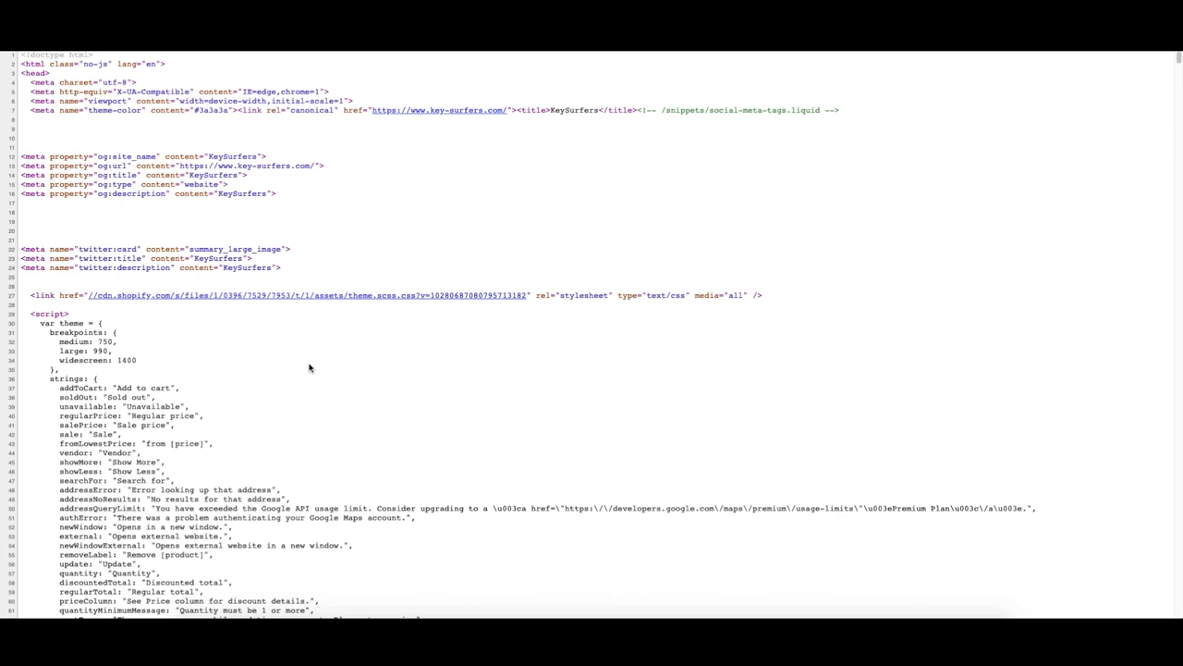
{"action": "key", "text": "super+f"}
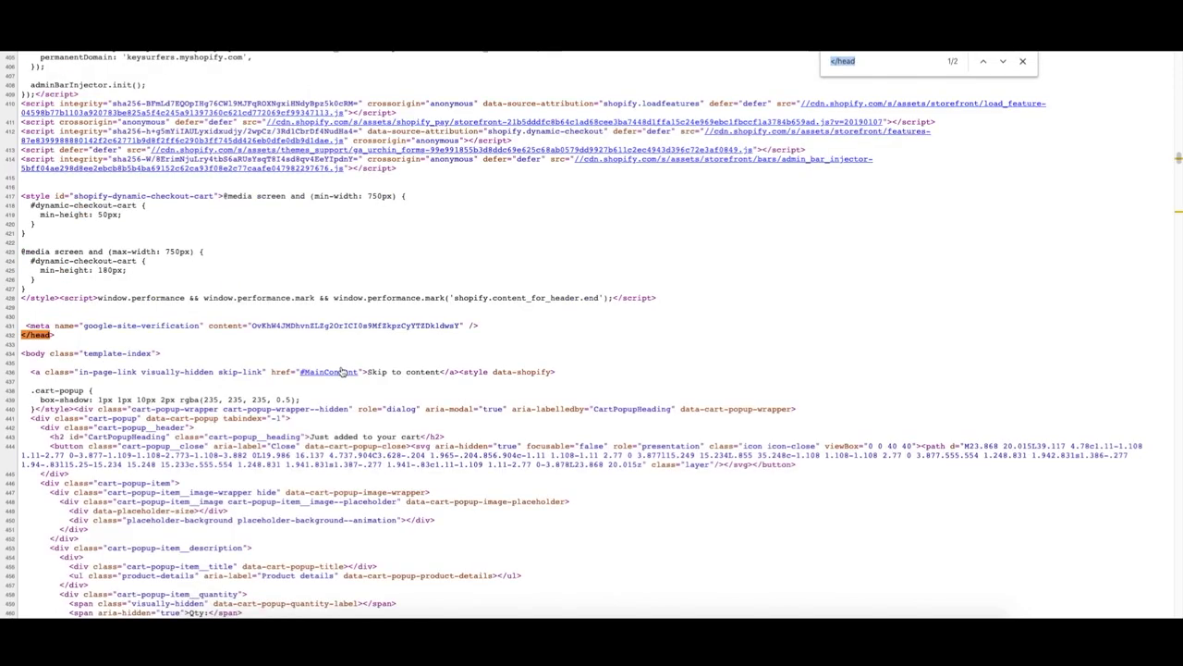
{"action": "left_click", "coordinate": [870, 61]}
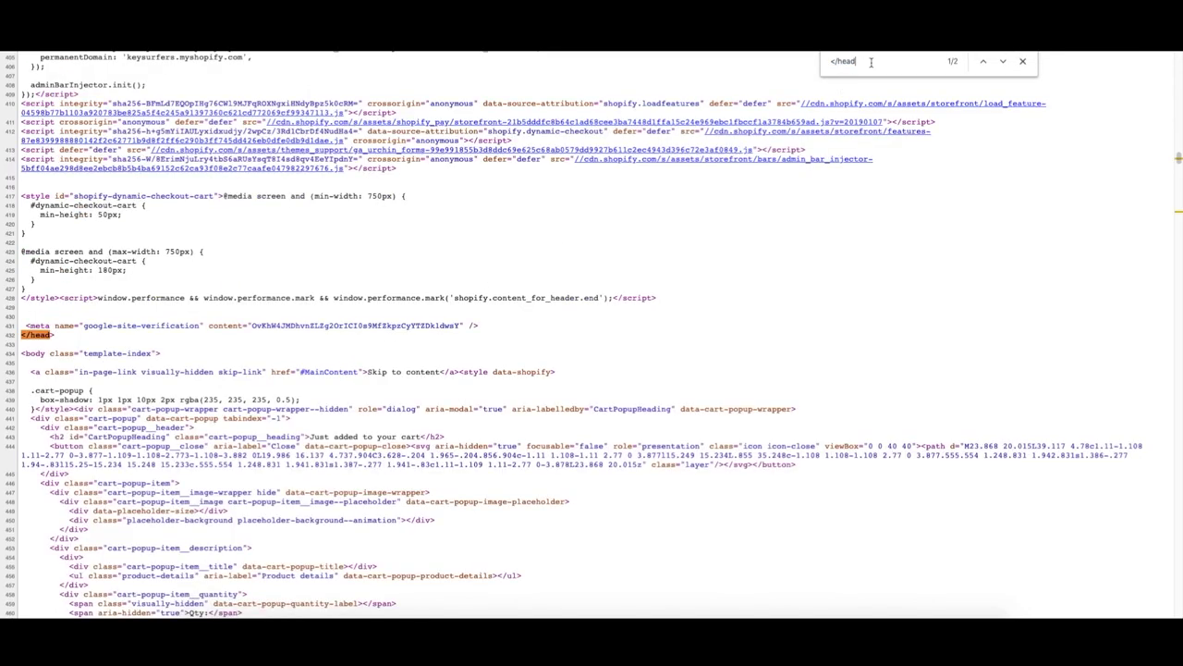
{"action": "key", "text": "Return"}
{"action": "key", "text": "Return"}
{"action": "left_click_drag", "start_coordinate": [26, 325], "coordinate": [480, 326]}
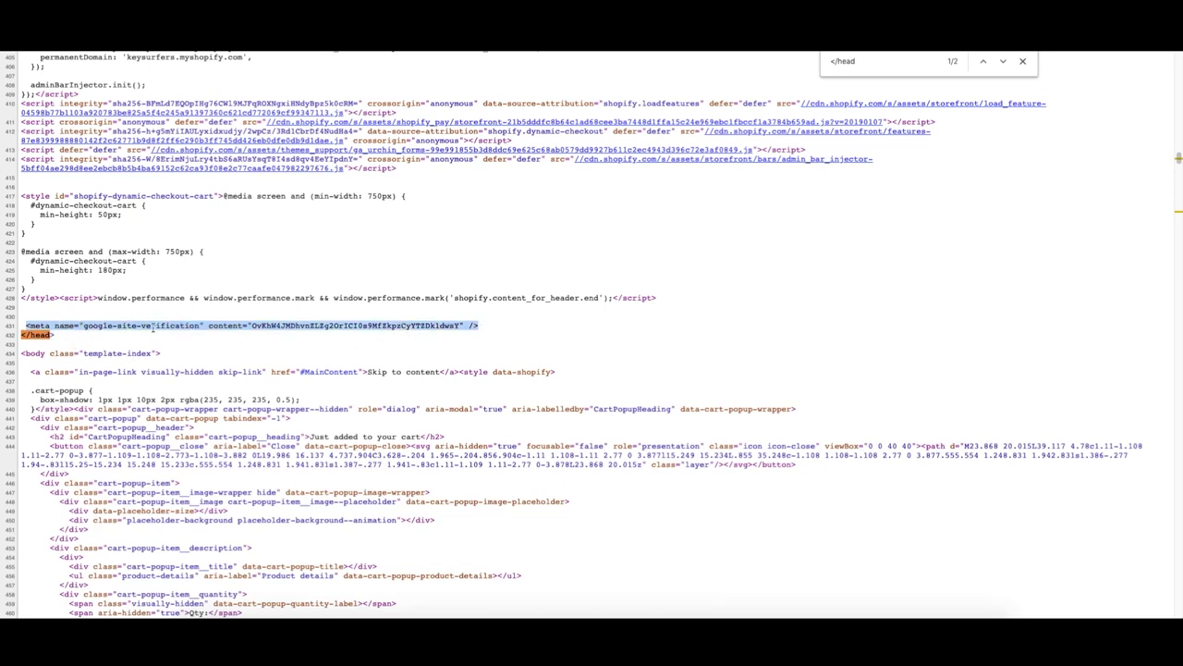
{"action": "left_click_drag", "start_coordinate": [479, 325], "coordinate": [18, 325]}
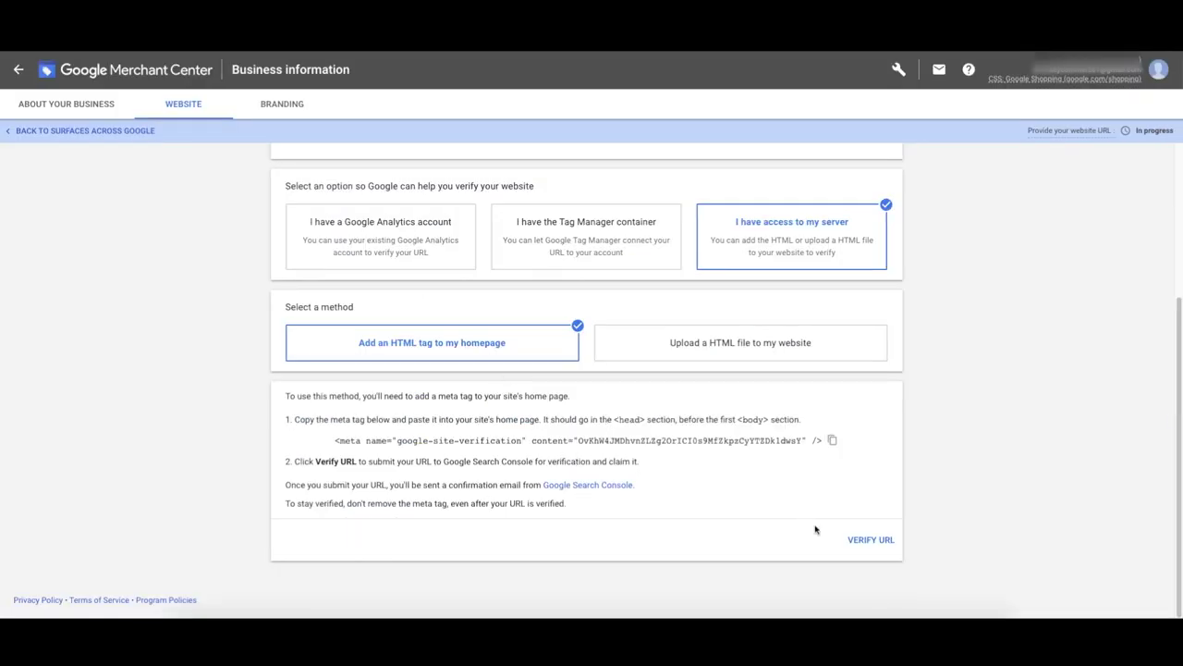
Switch back to Google Merchant Center, submit the website URL for verification, and review its verified and claimed statuses
{"action": "left_click", "coordinate": [871, 540]}
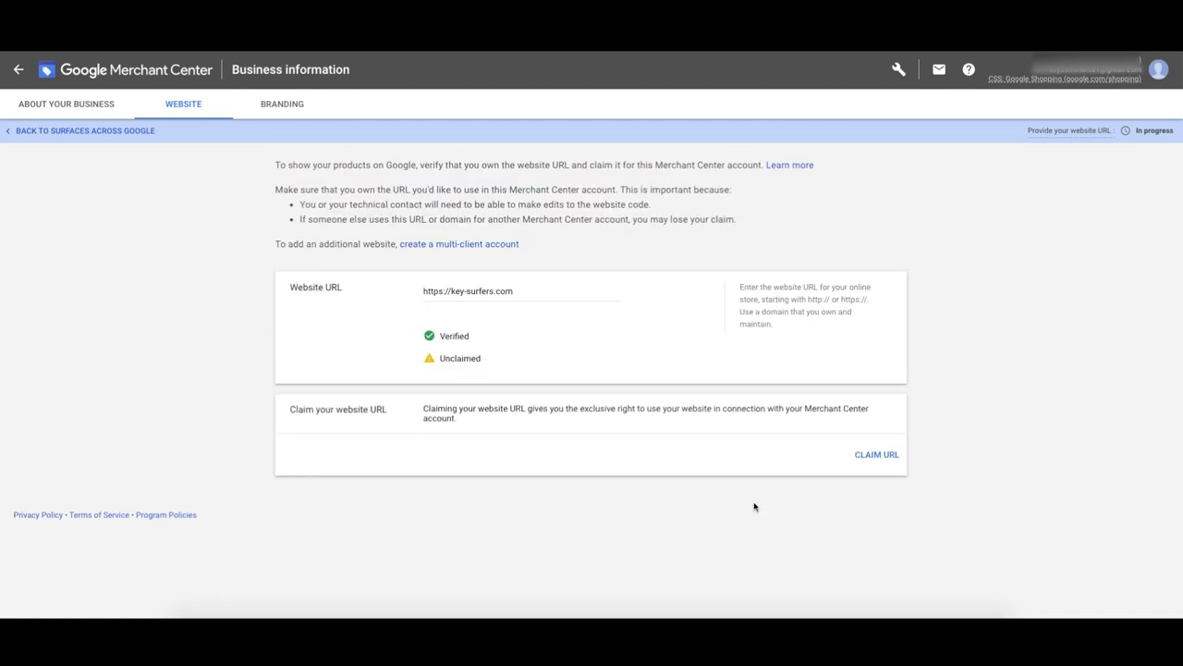
{"action": "left_click_drag", "start_coordinate": [478, 338], "coordinate": [428, 338]}
{"action": "left_click", "coordinate": [475, 340]}
{"action": "left_click", "coordinate": [503, 342]}
{"action": "left_click_drag", "start_coordinate": [473, 338], "coordinate": [425, 306]}
{"action": "left_click", "coordinate": [484, 359]}
{"action": "left_click_drag", "start_coordinate": [484, 360], "coordinate": [431, 360]}
{"action": "left_click", "coordinate": [874, 455]}
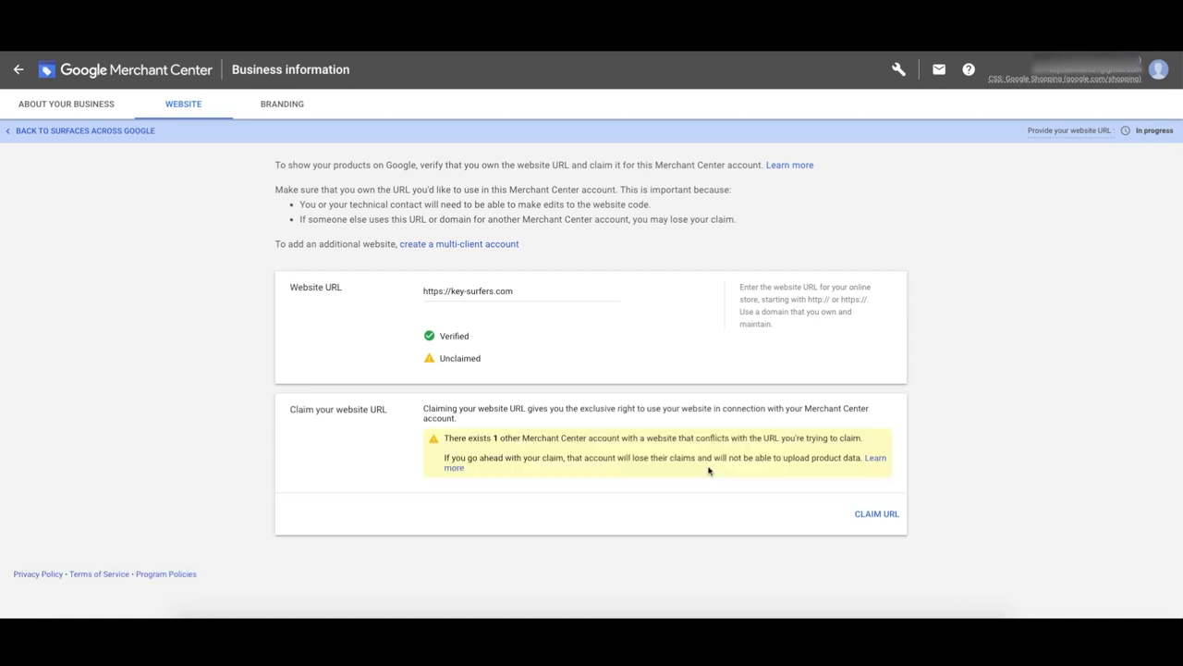
{"action": "triple_click", "coordinate": [451, 439]}
{"action": "left_click", "coordinate": [555, 444]}
{"action": "left_click_drag", "start_coordinate": [466, 438], "coordinate": [620, 438]}
{"action": "left_click", "coordinate": [605, 458]}
{"action": "left_click", "coordinate": [880, 516]}
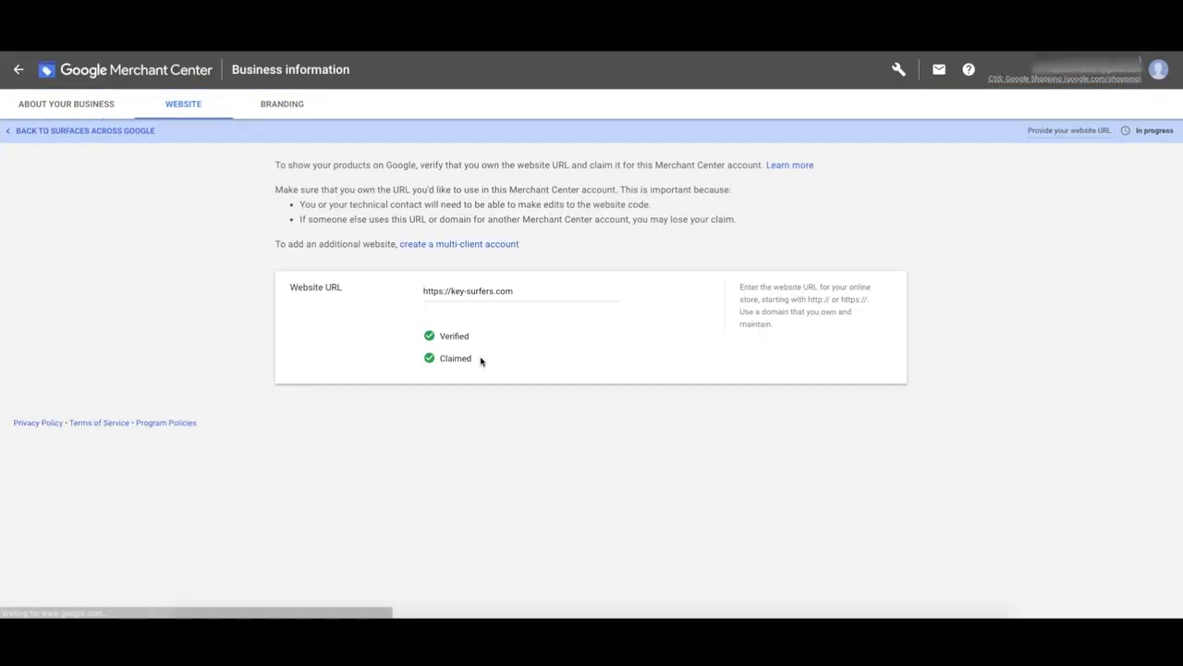
{"action": "left_click_drag", "start_coordinate": [573, 327], "coordinate": [453, 342]}
{"action": "left_click", "coordinate": [454, 342]}
Start a new shipping service from the surfaces across Google setup, named "Flat rate shipping" with United States as its service area
{"action": "left_click", "coordinate": [53, 131]}
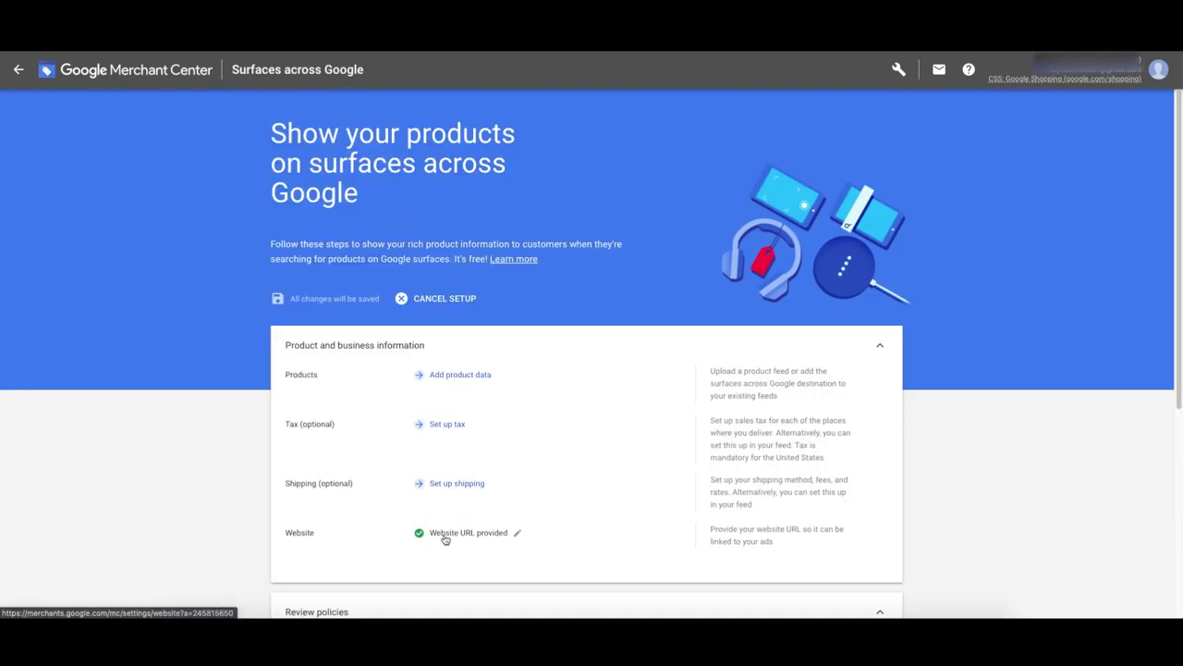
{"action": "scroll", "coordinate": [445, 536], "scroll_direction": "down", "scroll_amount": 1}
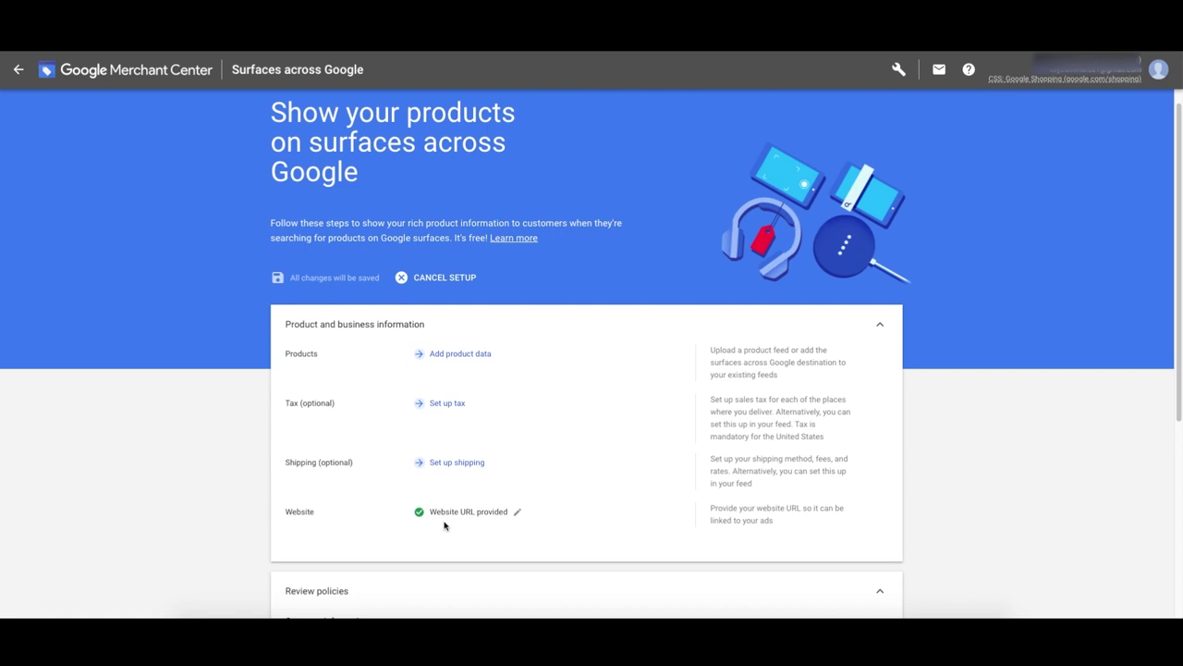
{"action": "left_click", "coordinate": [447, 440]}
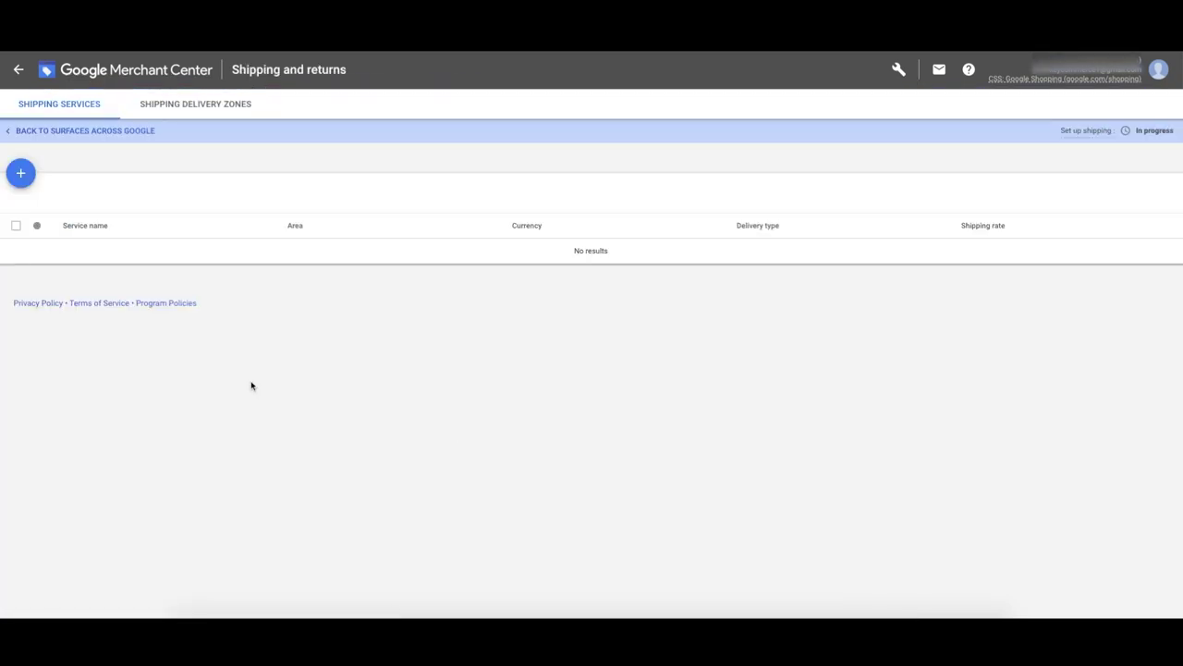
{"action": "left_click", "coordinate": [21, 175]}
{"action": "left_click", "coordinate": [463, 130]}
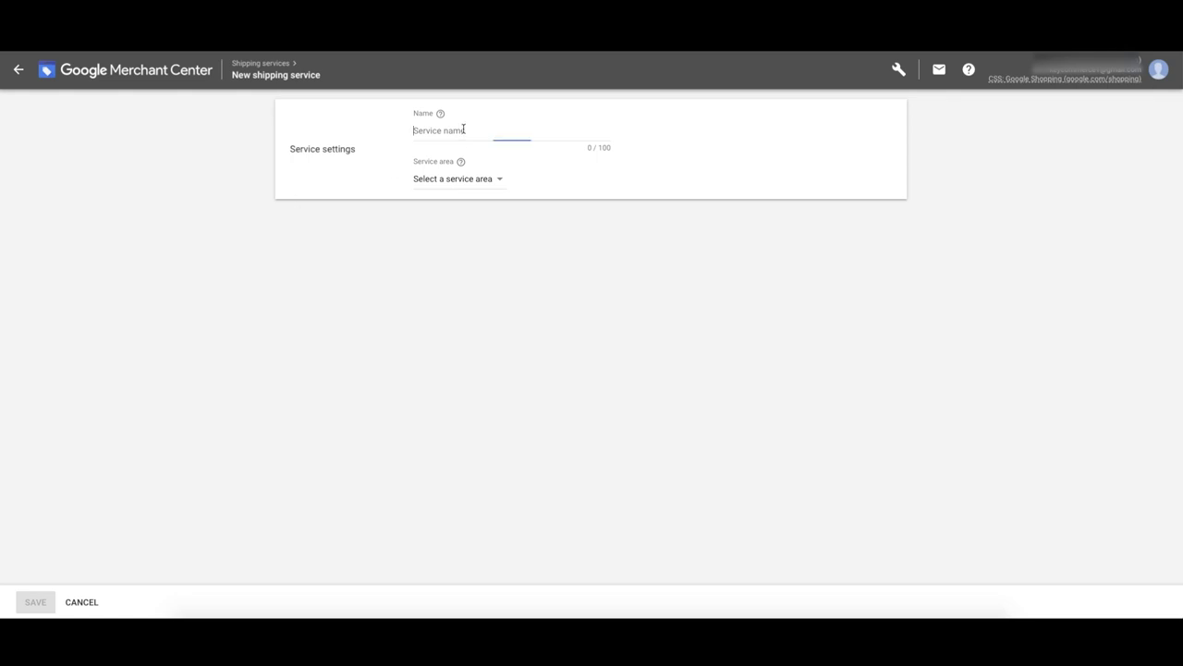
{"action": "type", "text": "Flat rate shipping"}
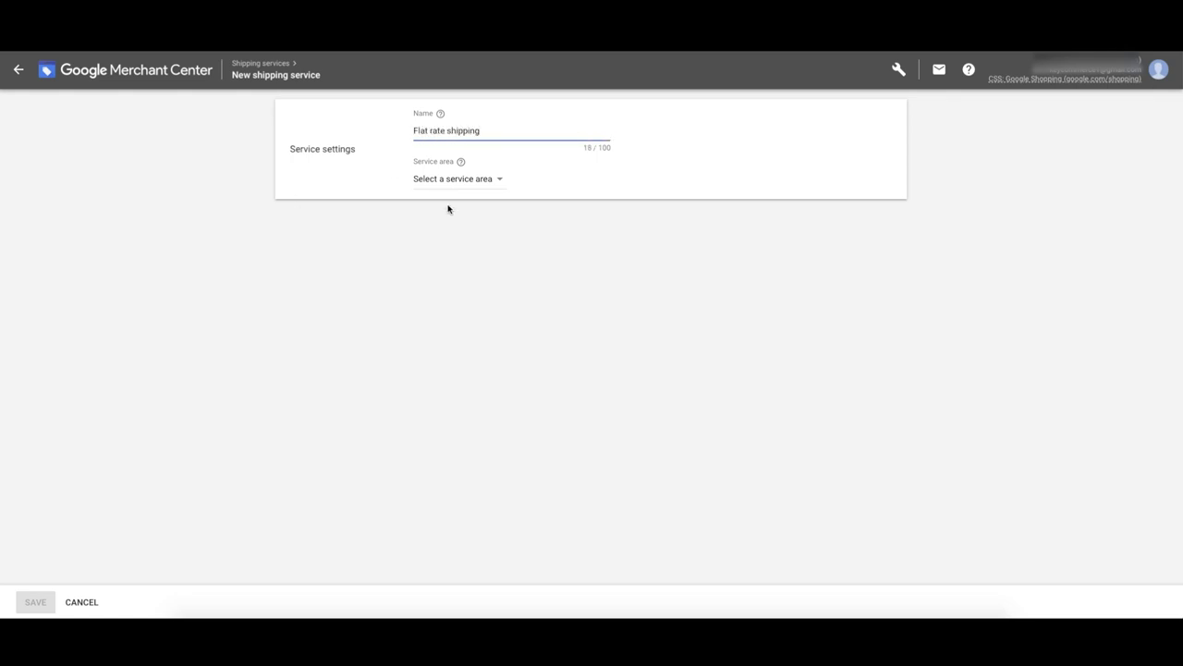
{"action": "left_click", "coordinate": [450, 182]}
{"action": "left_click", "coordinate": [450, 214]}
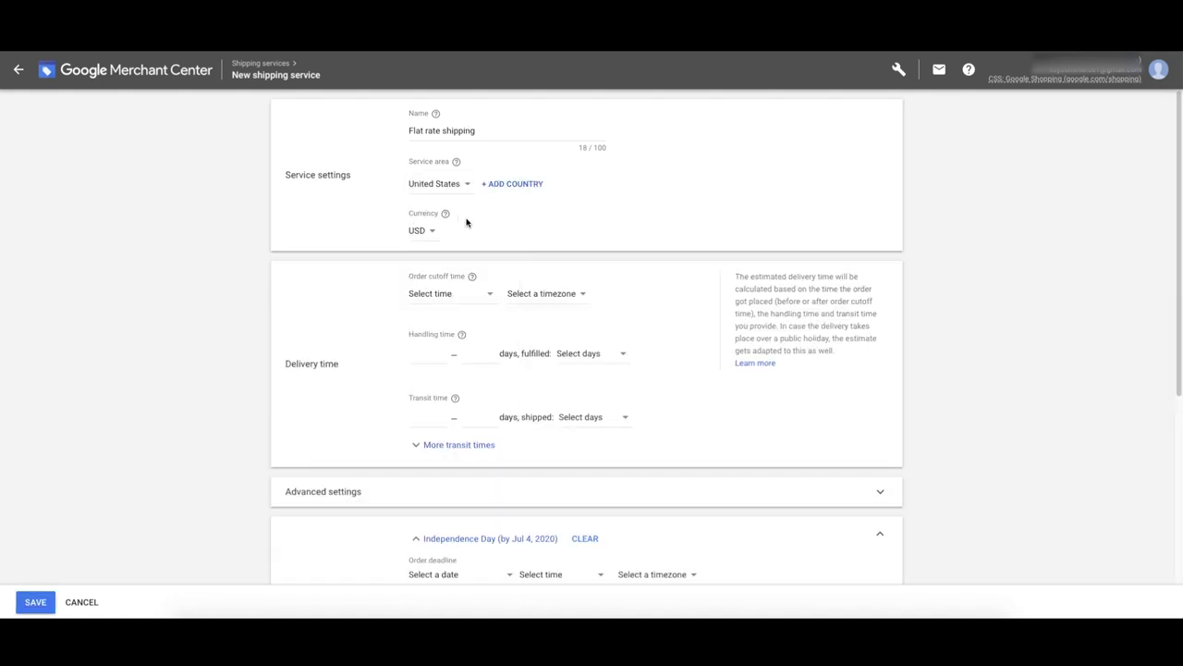
{"action": "left_click_drag", "start_coordinate": [490, 129], "coordinate": [411, 127]}
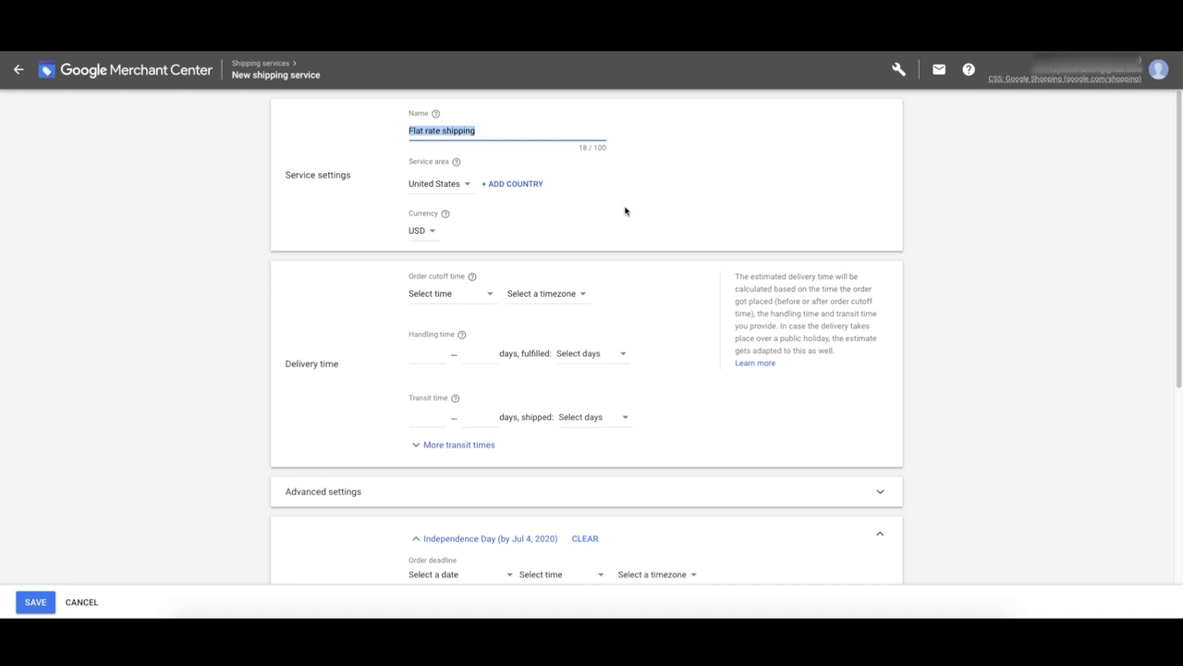
Set the order cutoff time to 3:00 PM in the (GMT-08:00) Pacific Standard Time (Los Angeles) timezone
{"action": "left_click", "coordinate": [450, 293]}
{"action": "scroll", "coordinate": [452, 457], "scroll_direction": "down", "scroll_amount": 3}
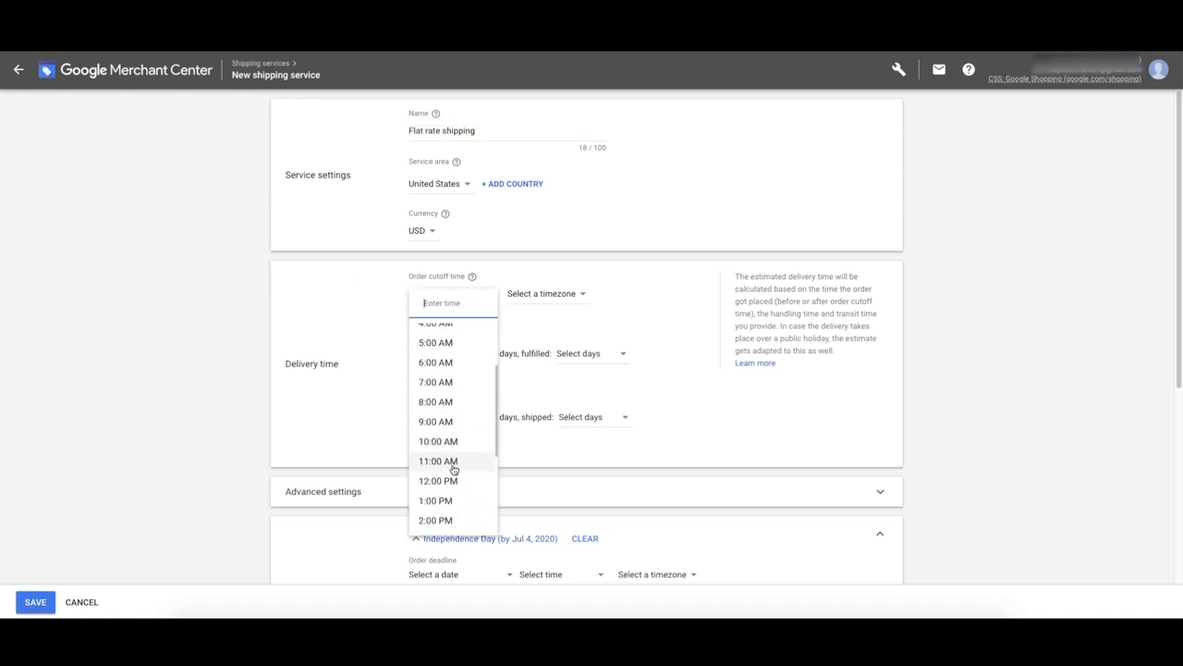
{"action": "left_click", "coordinate": [455, 481]}
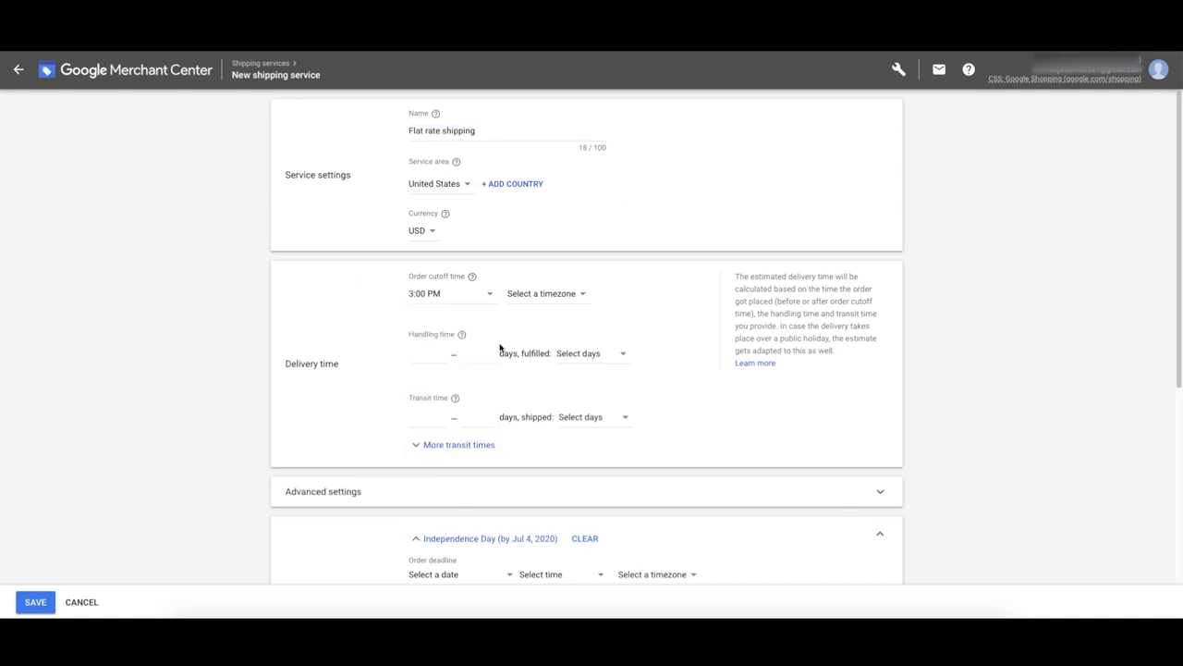
{"action": "left_click", "coordinate": [519, 296]}
{"action": "scroll", "coordinate": [581, 359], "scroll_direction": "down", "scroll_amount": 2}
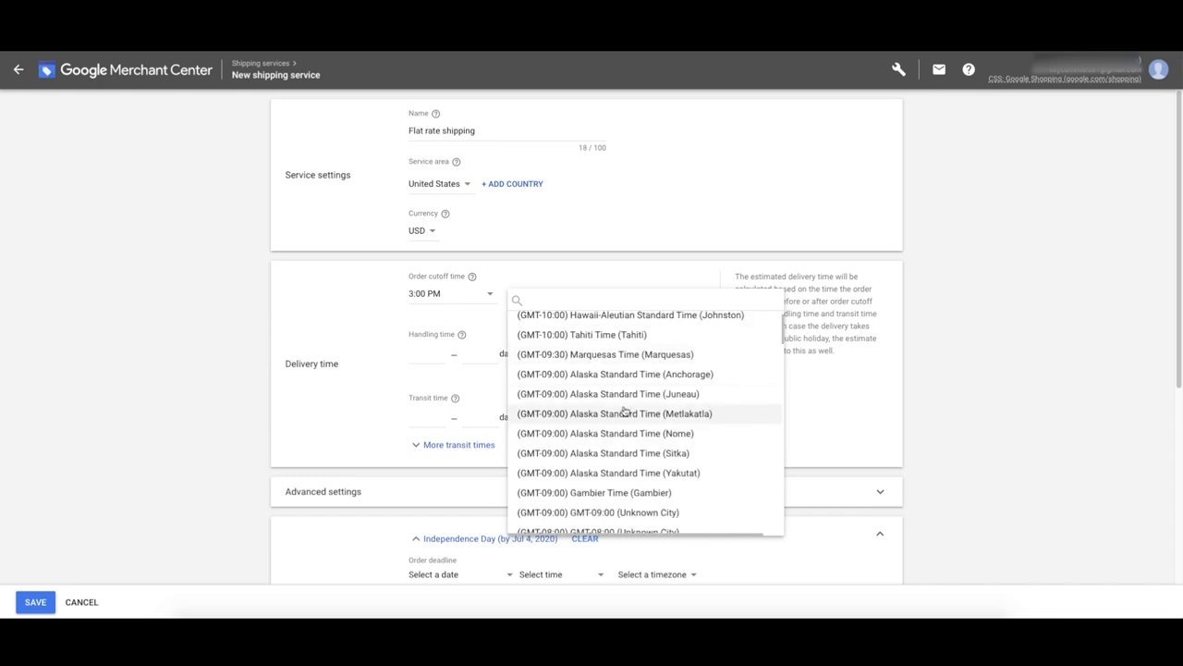
{"action": "scroll", "coordinate": [615, 411], "scroll_direction": "down", "scroll_amount": 2}
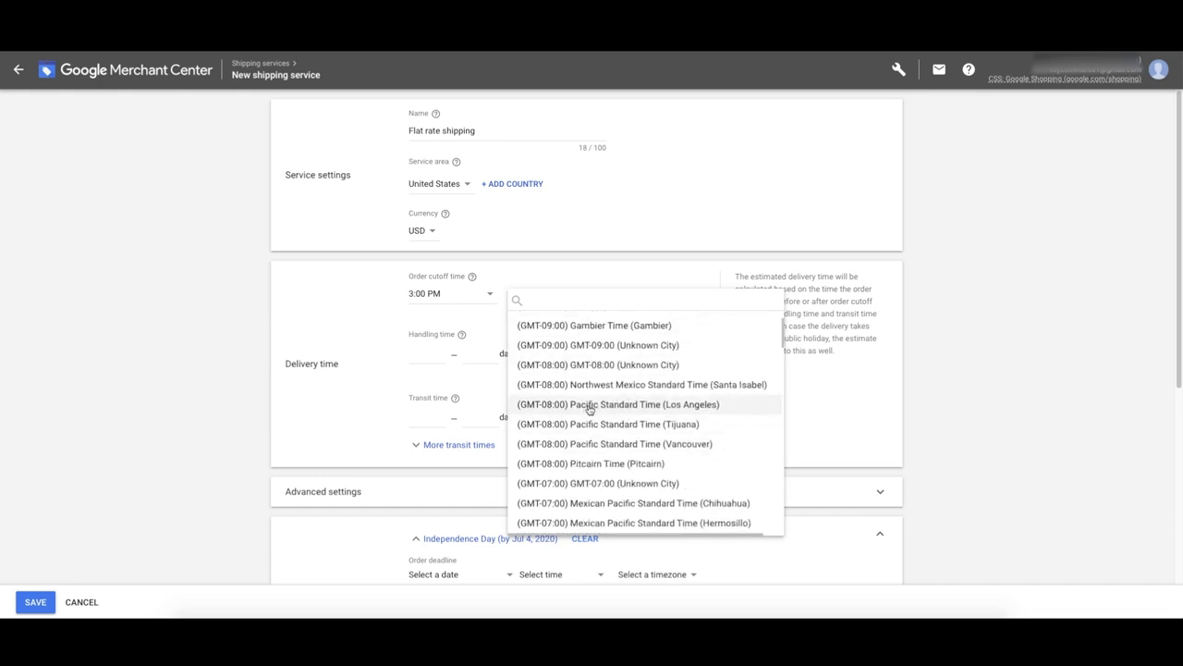
{"action": "left_click", "coordinate": [589, 408]}
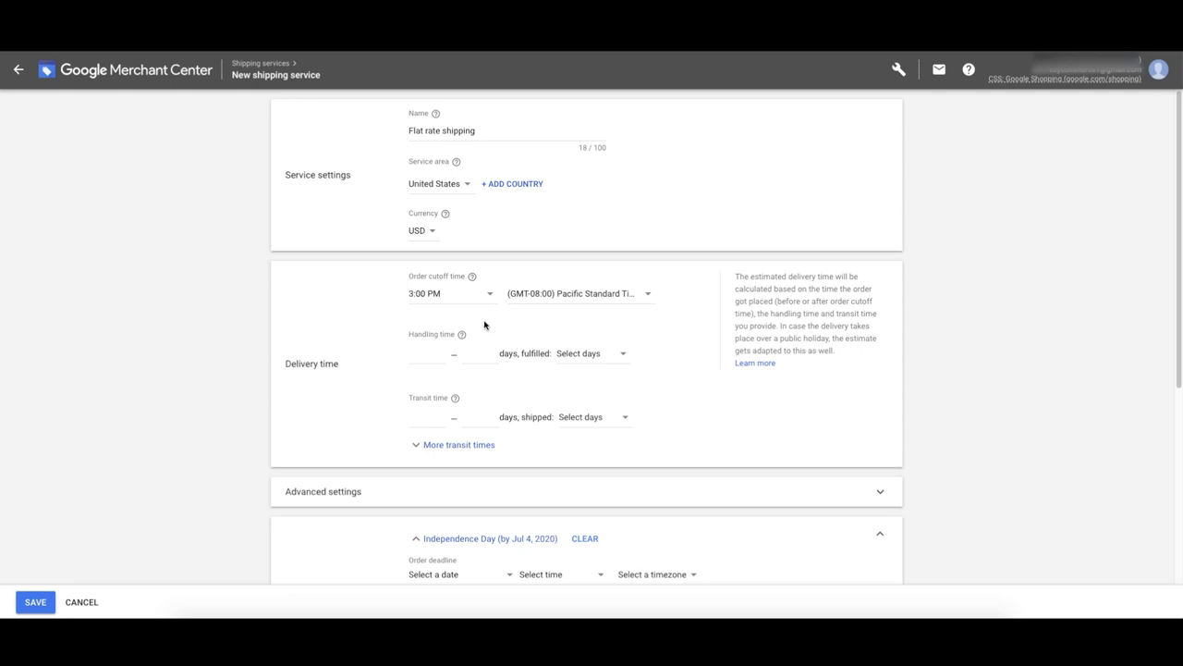
Set the handling time to 0–3 days, fulfilled Mon – Fri
{"action": "left_click", "coordinate": [426, 357]}
{"action": "scroll", "coordinate": [432, 348], "scroll_direction": "down", "scroll_amount": 1}
{"action": "type", "text": "0"}
{"action": "key", "text": "Tab"}
{"action": "type", "text": "3"}
{"action": "left_click", "coordinate": [579, 344]}
{"action": "left_click", "coordinate": [578, 362]}
Set the transit time to 3–10 days, shipped Mon – Fri
{"action": "left_click", "coordinate": [427, 408]}
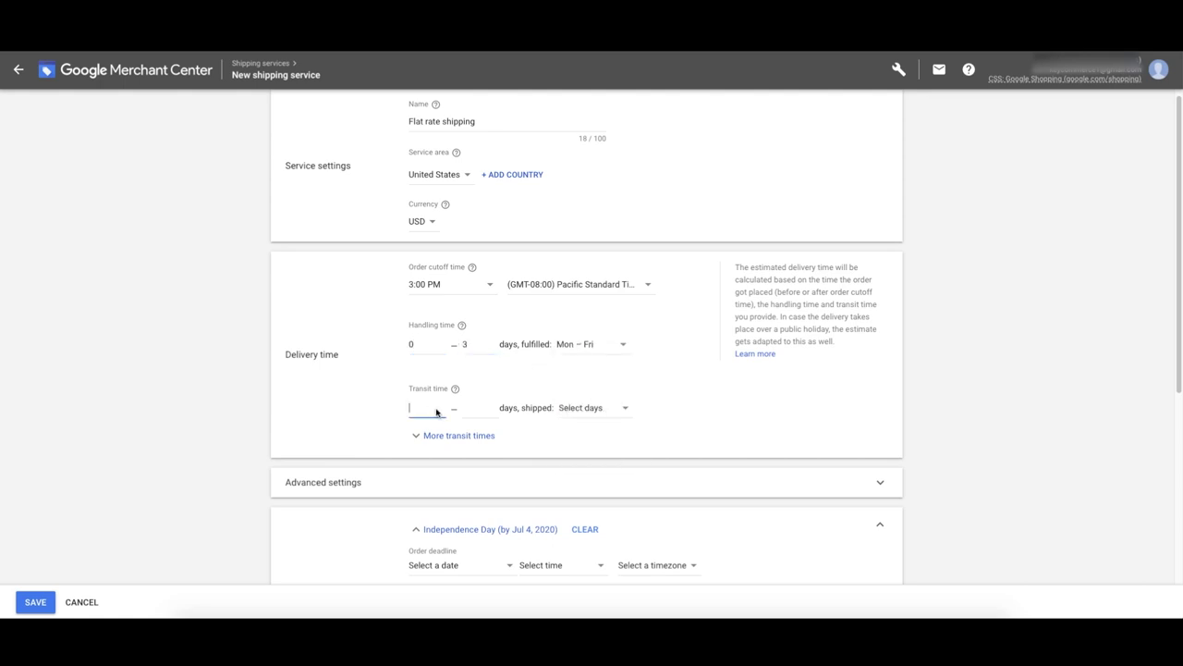
{"action": "type", "text": "3"}
{"action": "left_click", "coordinate": [479, 411]}
{"action": "type", "text": "1"}
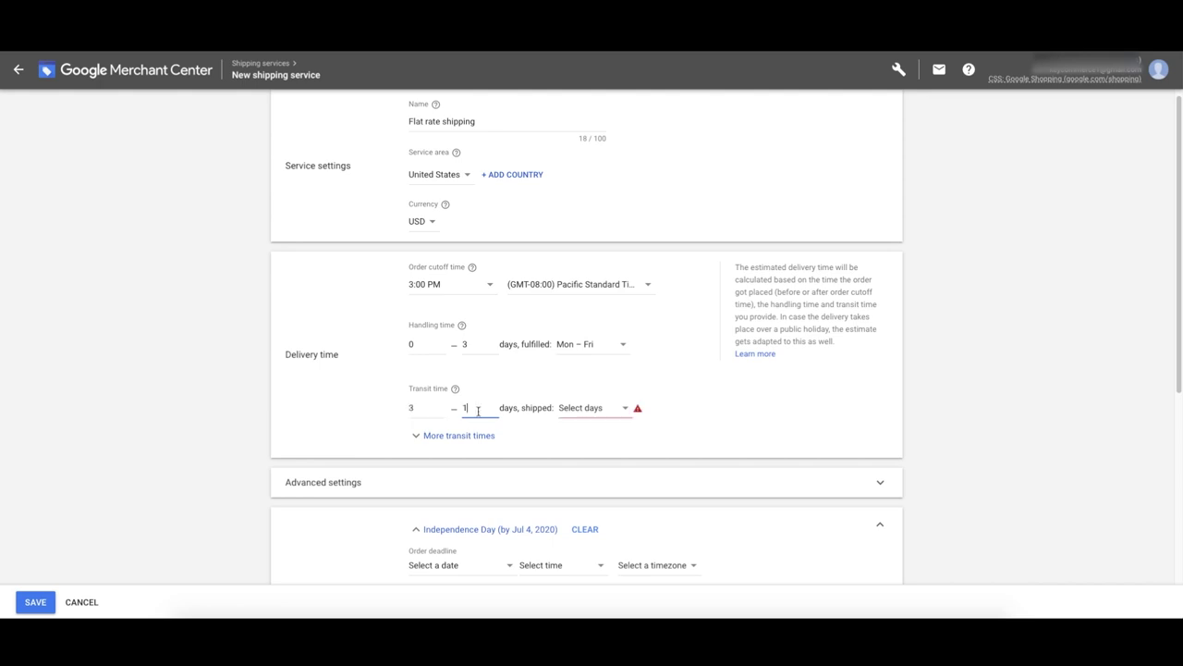
{"action": "left_click", "coordinate": [579, 407]}
{"action": "left_click", "coordinate": [577, 424]}
{"action": "scroll", "coordinate": [441, 425], "scroll_direction": "down", "scroll_amount": 1}
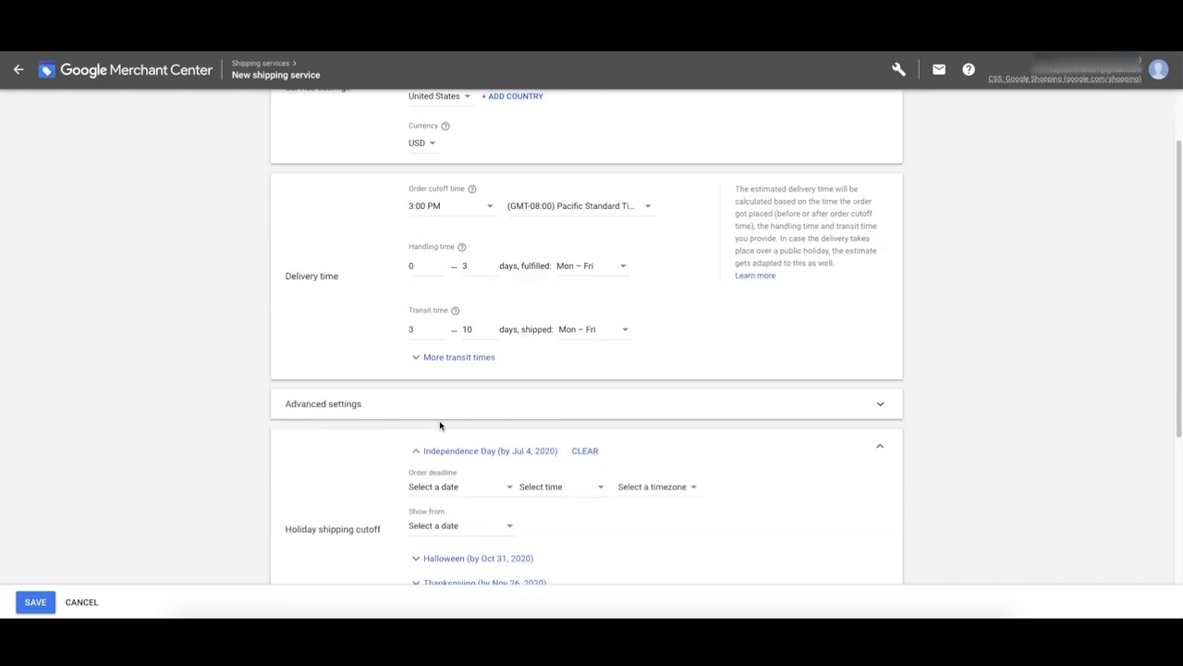
Examine the optional minimum order value in the advanced settings and the holiday shipping cutoff options
{"action": "left_click", "coordinate": [443, 410]}
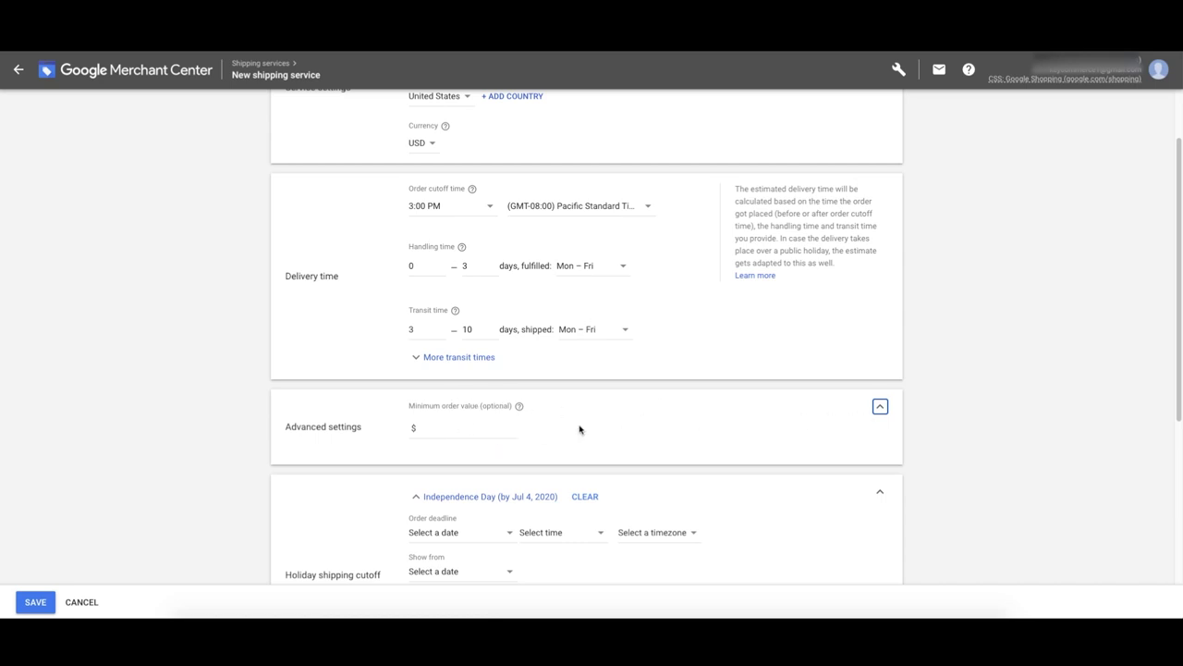
{"action": "scroll", "coordinate": [575, 406], "scroll_direction": "up", "scroll_amount": 1}
{"action": "scroll", "coordinate": [605, 421], "scroll_direction": "down", "scroll_amount": 2}
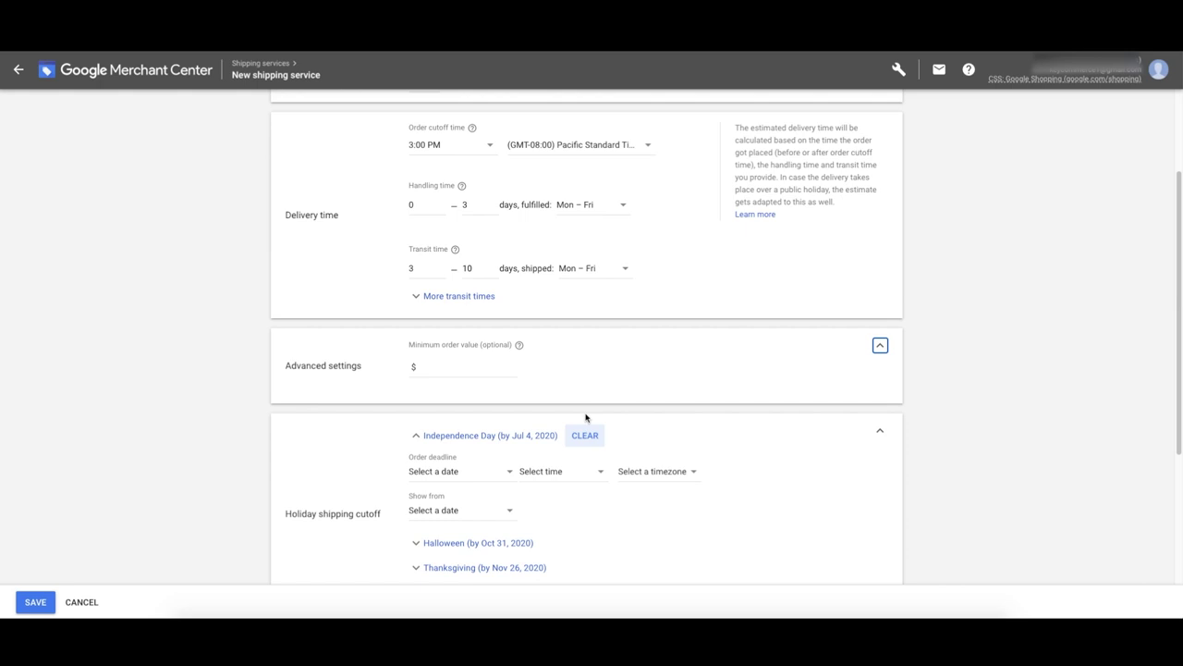
{"action": "scroll", "coordinate": [555, 407], "scroll_direction": "up", "scroll_amount": 1}
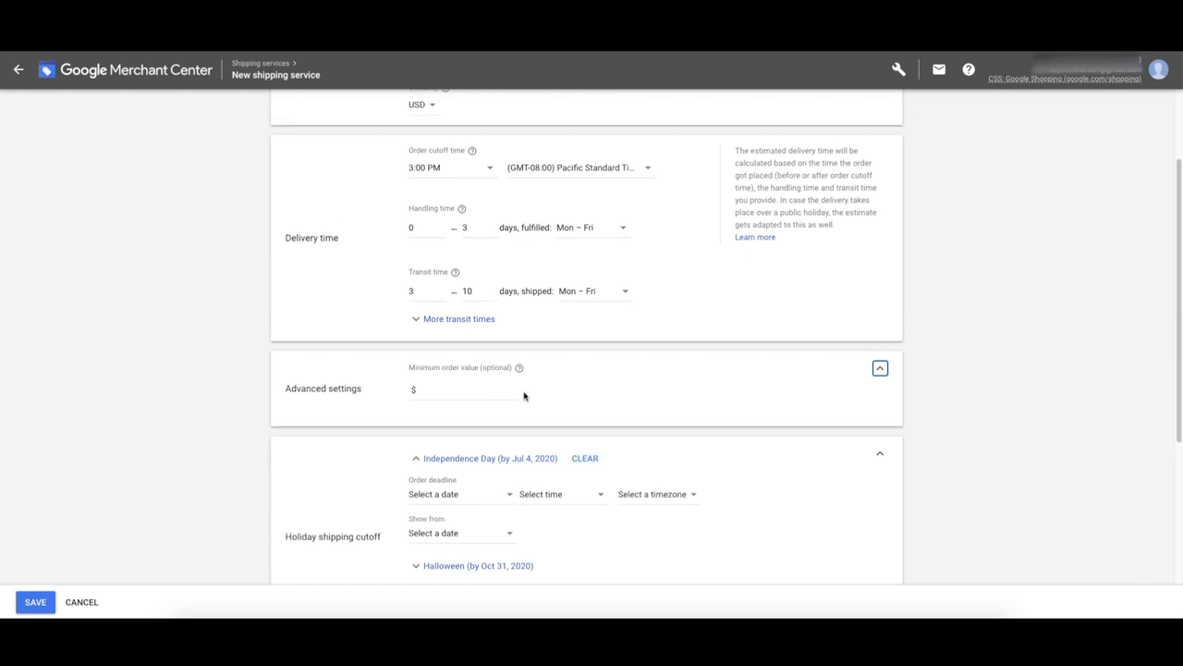
{"action": "left_click", "coordinate": [881, 368]}
{"action": "scroll", "coordinate": [321, 393], "scroll_direction": "down", "scroll_amount": 1}
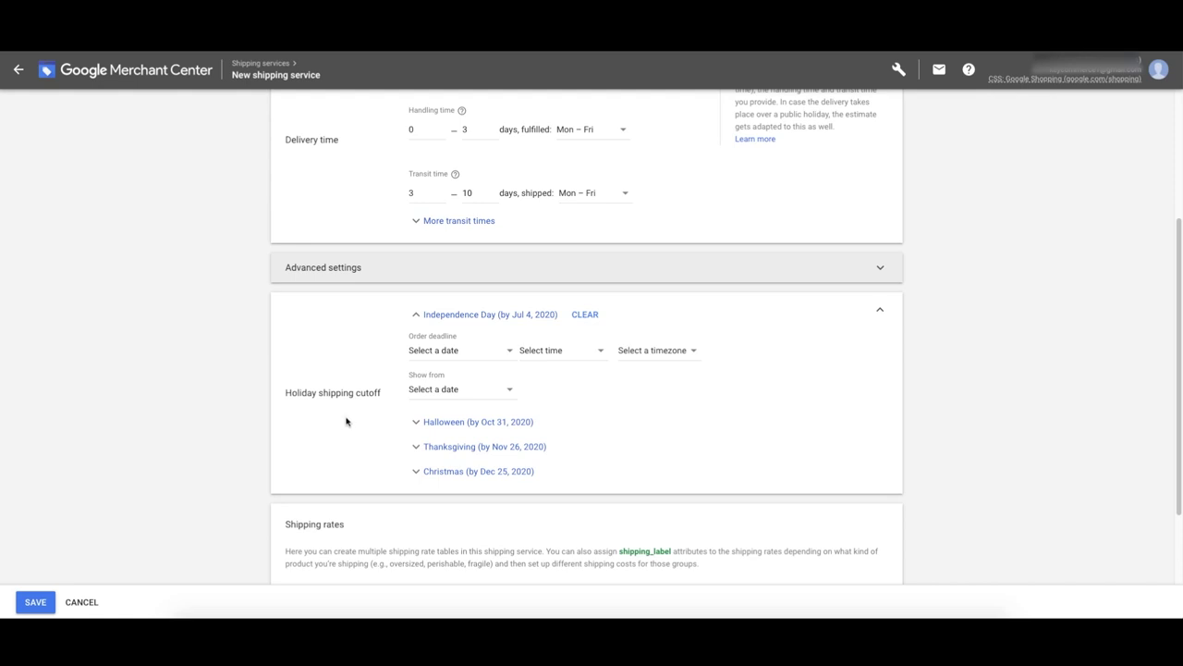
{"action": "scroll", "coordinate": [379, 379], "scroll_direction": "down", "scroll_amount": 2}
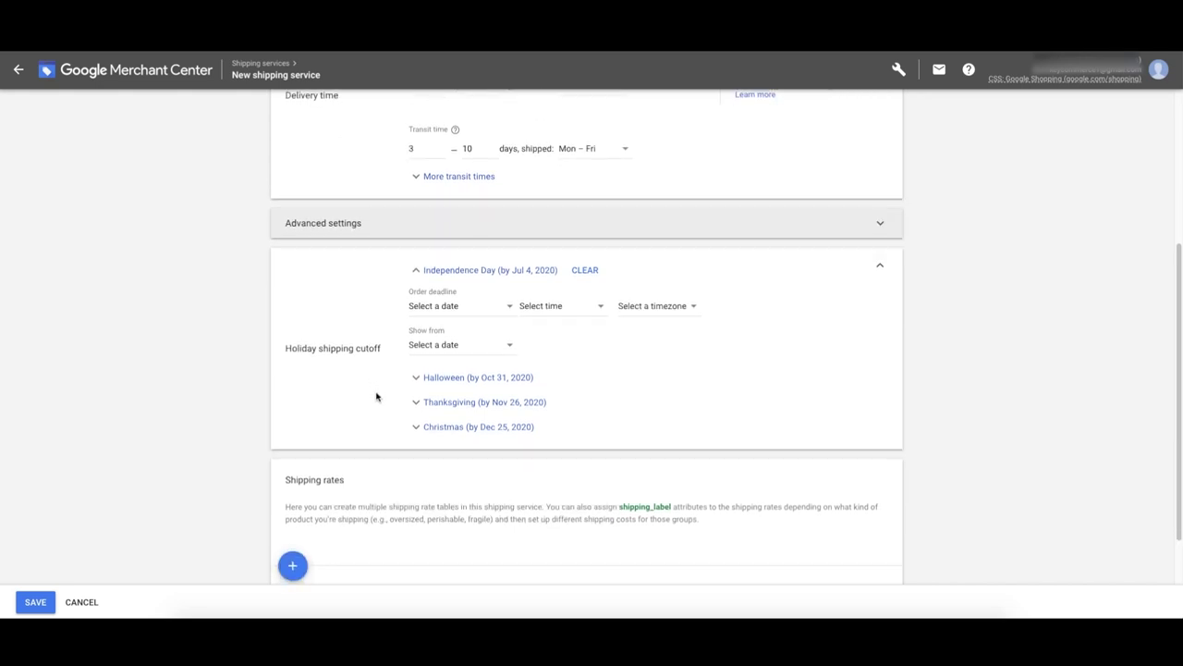
Add a shipping rate named "Flat Rate" for all products, with a single fixed rate of $5.00 for all orders
{"action": "scroll", "coordinate": [346, 388], "scroll_direction": "down", "scroll_amount": 2}
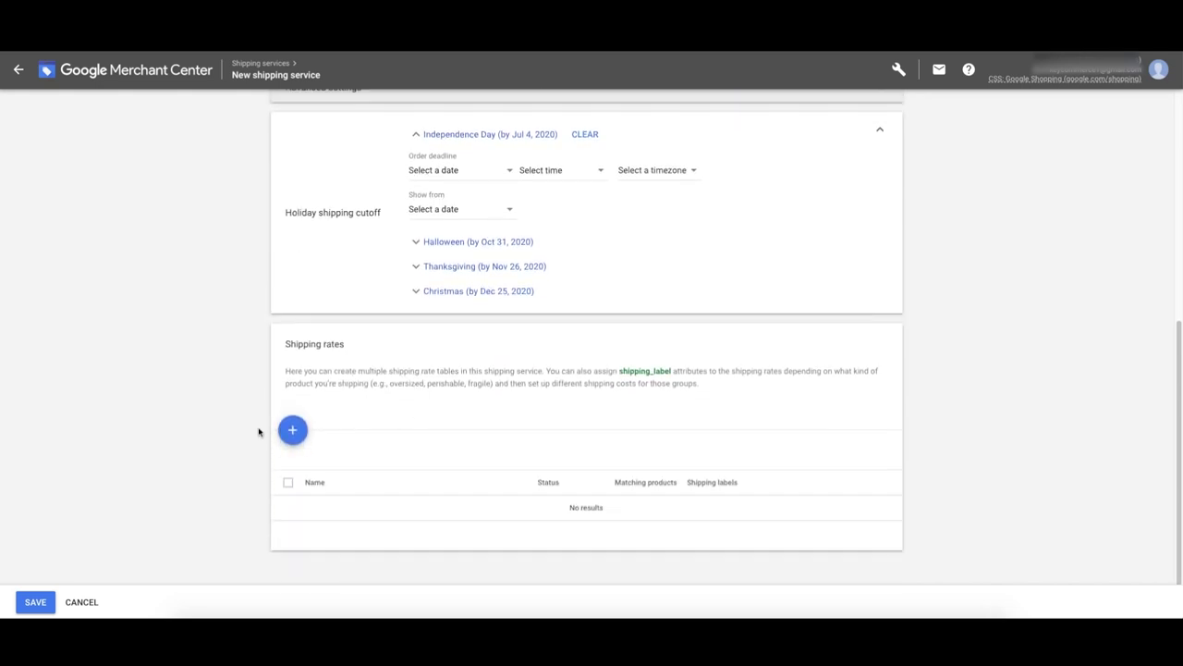
{"action": "left_click", "coordinate": [292, 429]}
{"action": "left_click", "coordinate": [435, 260]}
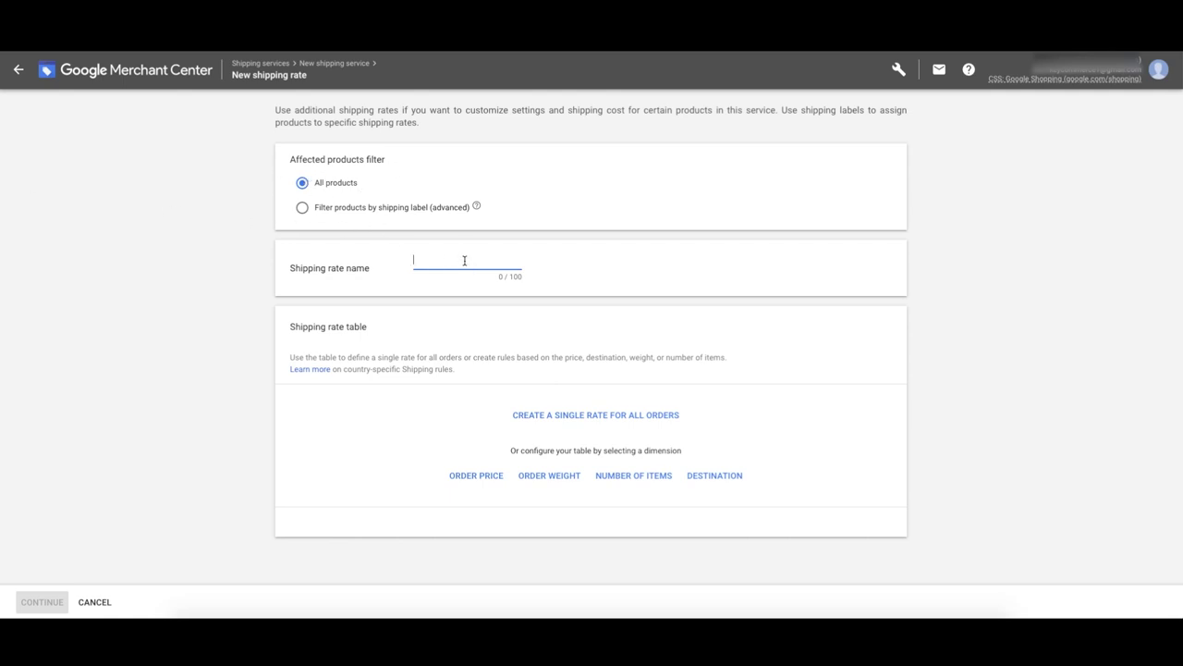
{"action": "type", "text": "Flat Rate"}
{"action": "left_click", "coordinate": [561, 418]}
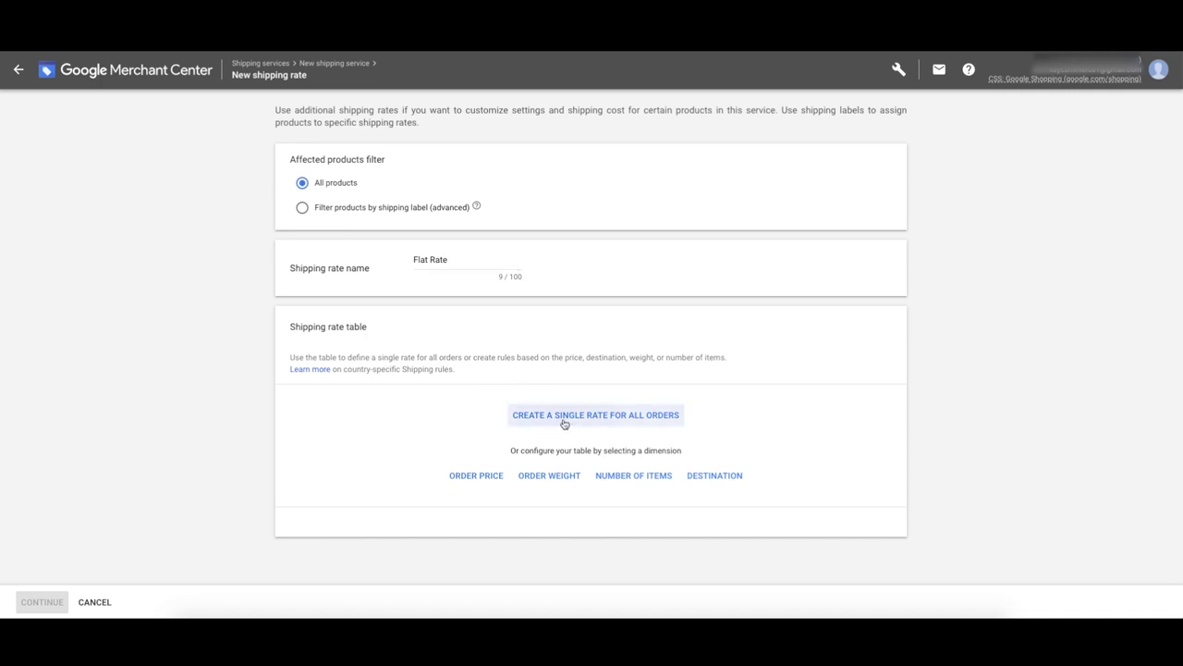
{"action": "left_click", "coordinate": [530, 462]}
{"action": "type", "text": "5.00"}
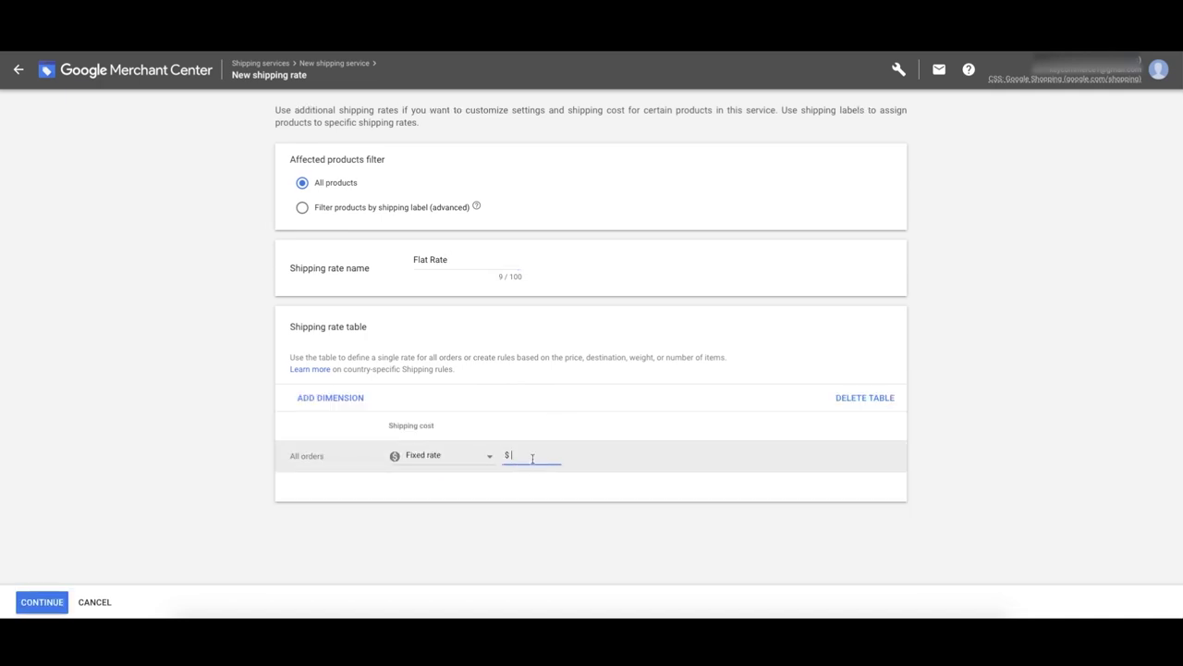
{"action": "left_click", "coordinate": [766, 507]}
{"action": "left_click", "coordinate": [37, 605]}
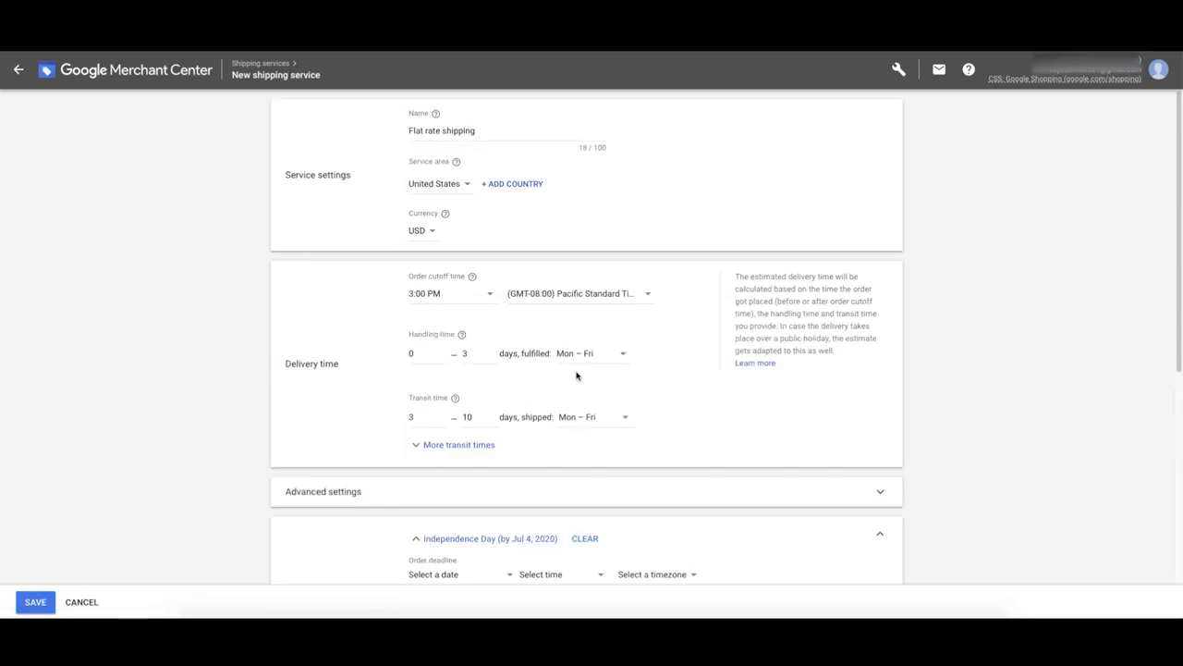
Save the new shipping service and return to the surfaces across Google setup
{"action": "scroll", "coordinate": [392, 479], "scroll_direction": "down", "scroll_amount": 2}
{"action": "scroll", "coordinate": [392, 479], "scroll_direction": "down", "scroll_amount": 3}
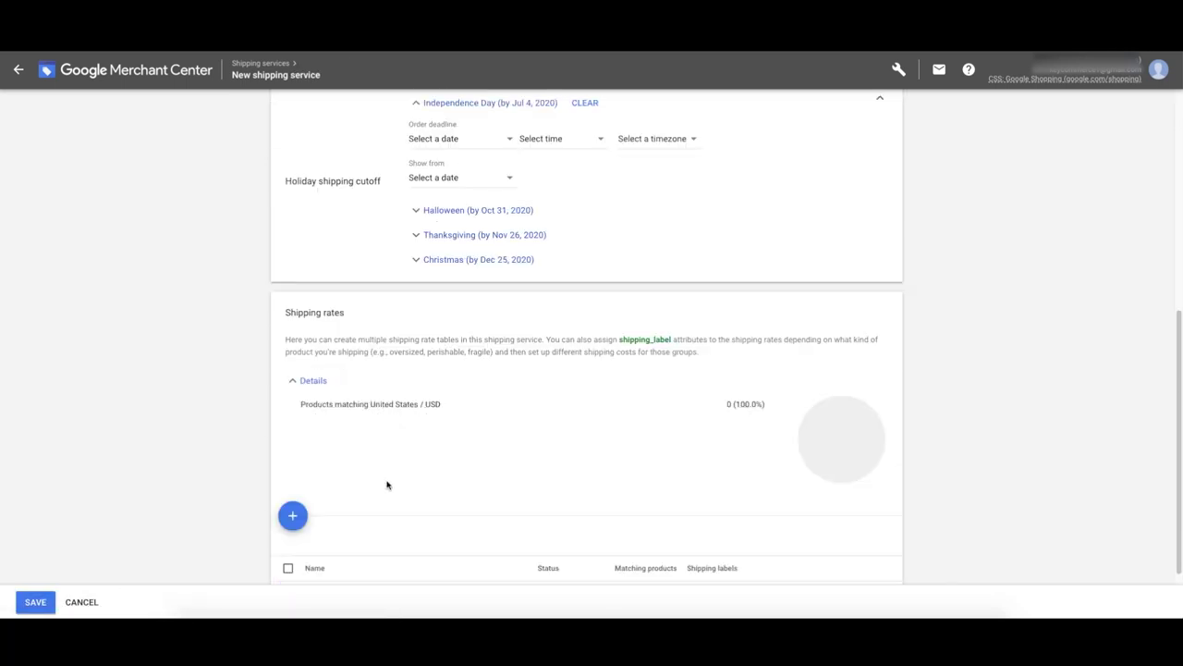
{"action": "scroll", "coordinate": [387, 485], "scroll_direction": "down", "scroll_amount": 1}
{"action": "left_click", "coordinate": [48, 599]}
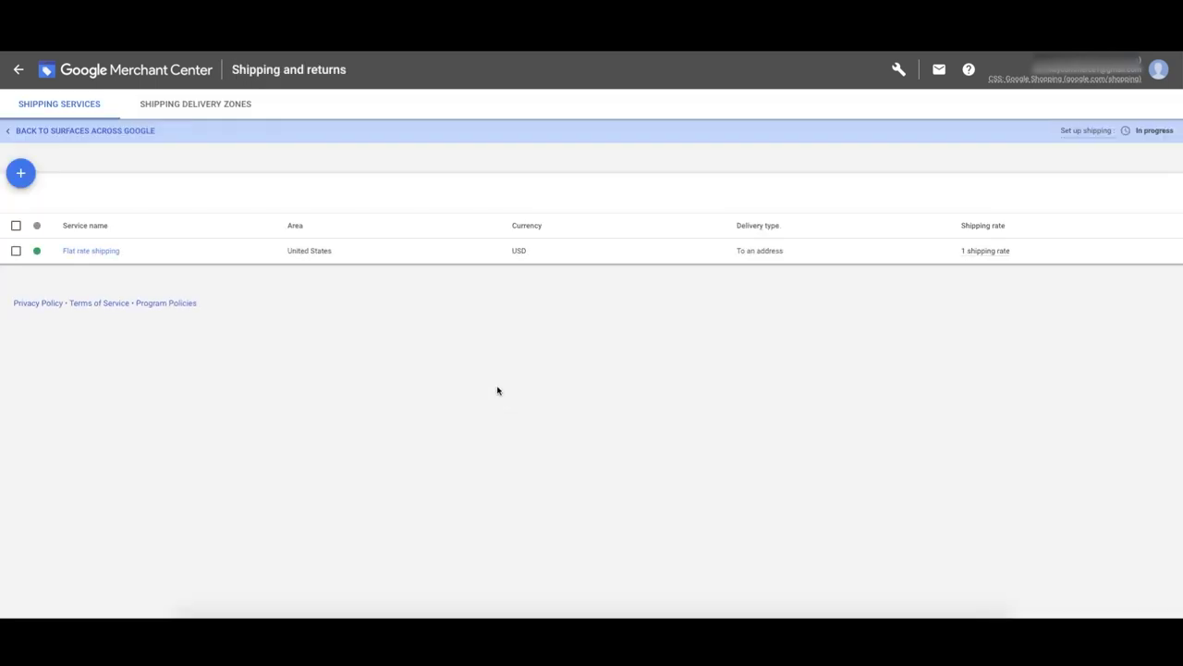
{"action": "left_click", "coordinate": [87, 132]}
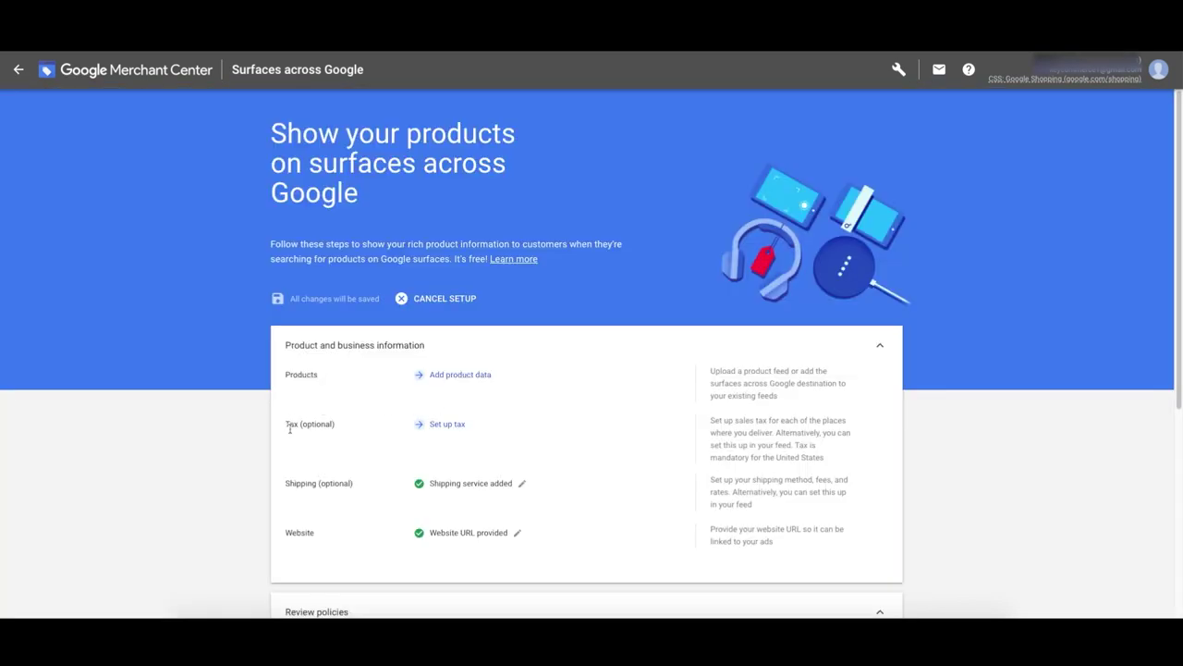
Set up sales tax by state, adding California with the Google determined tax rate, and return to the surfaces across Google setup
{"action": "left_click", "coordinate": [449, 427]}
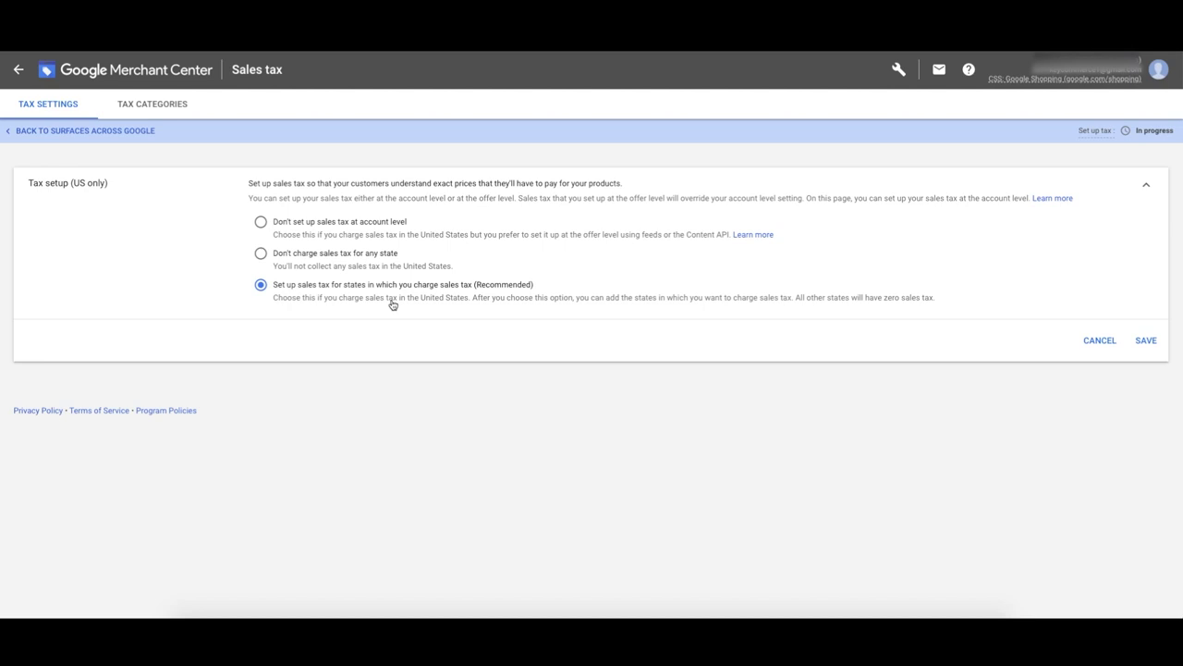
{"action": "left_click", "coordinate": [1145, 340]}
{"action": "left_click", "coordinate": [40, 227]}
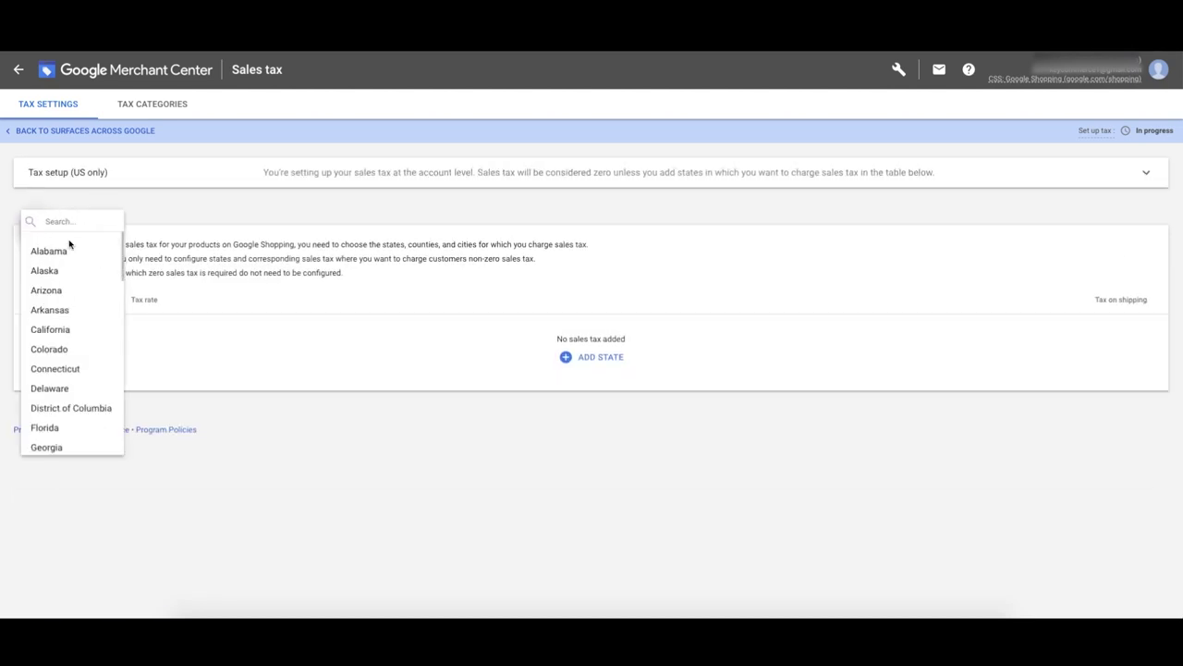
{"action": "left_click", "coordinate": [72, 330]}
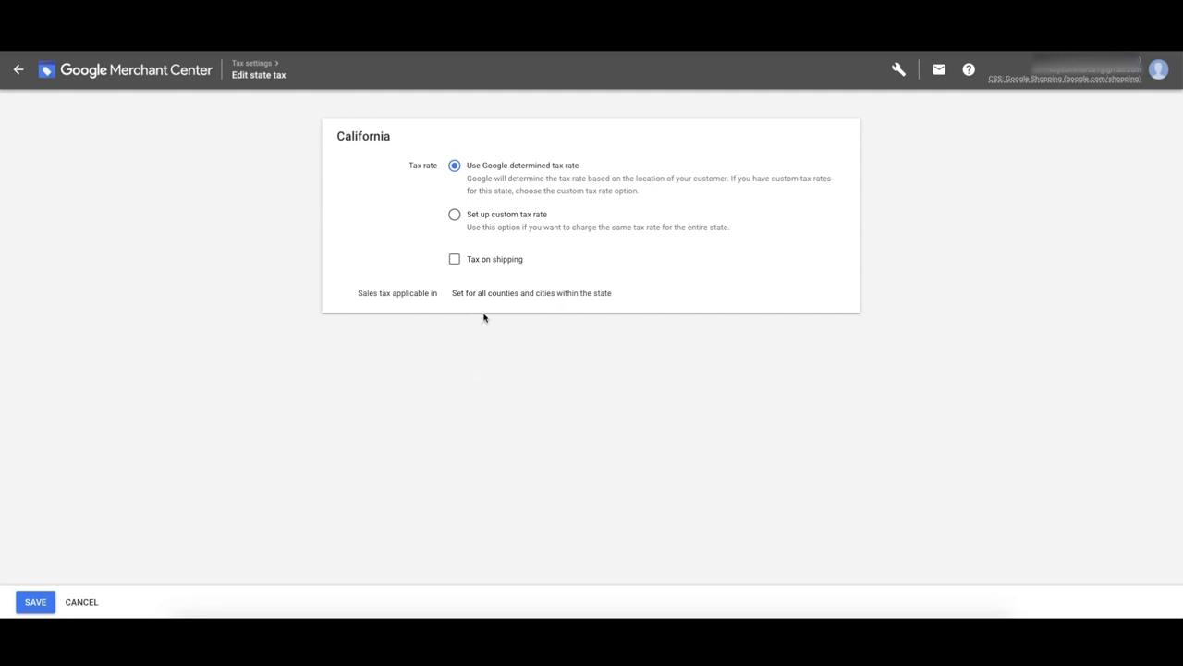
{"action": "left_click", "coordinate": [35, 602]}
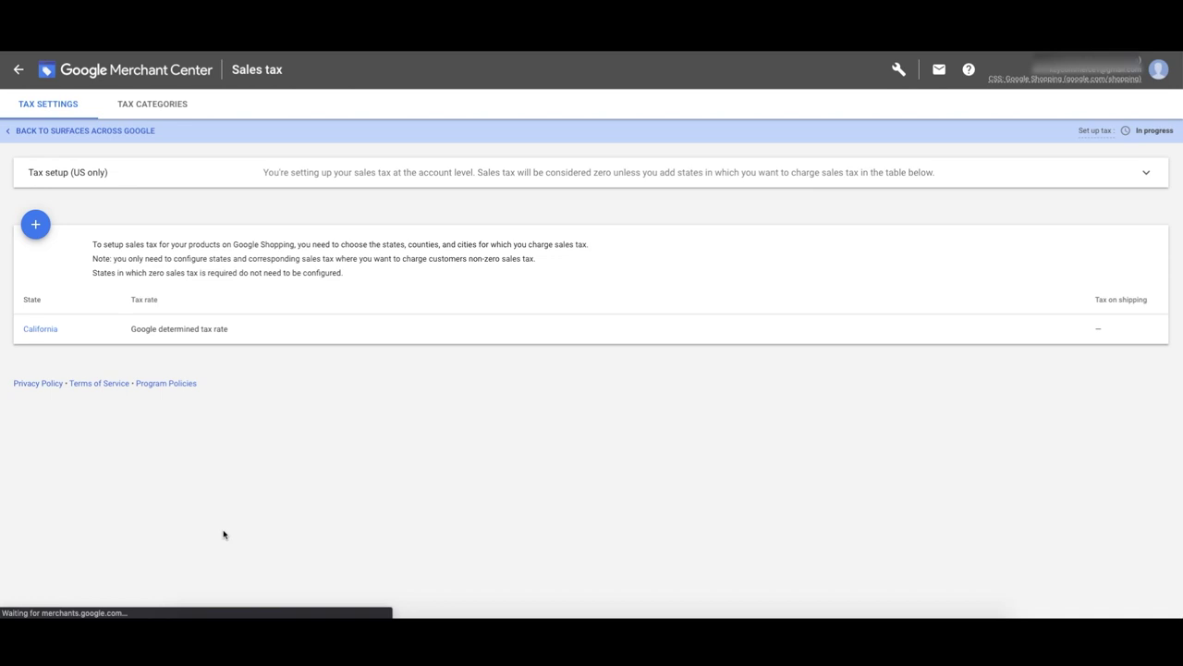
{"action": "left_click", "coordinate": [74, 130]}
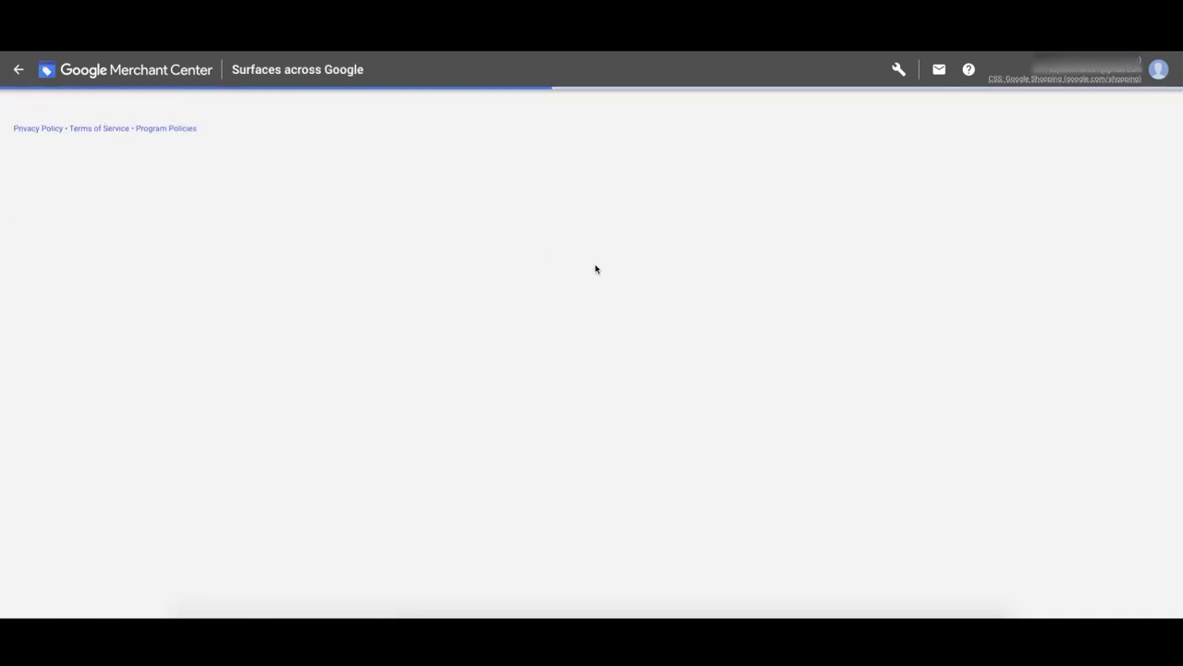
{"action": "left_click_drag", "start_coordinate": [433, 427], "coordinate": [477, 408]}
{"action": "double_click", "coordinate": [309, 374]}
{"action": "left_click", "coordinate": [343, 378]}
Start a new primary product feed for United States in English, with Shopping ads and Surfaces across Google as destinations
{"action": "left_click", "coordinate": [453, 375]}
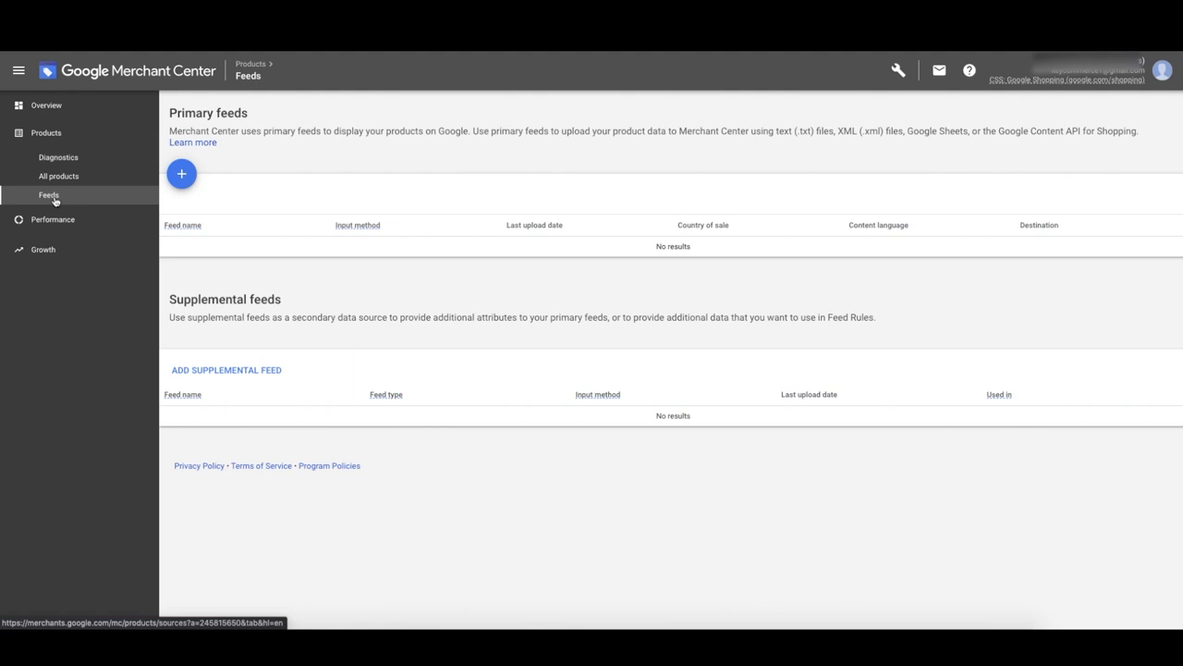
{"action": "left_click", "coordinate": [181, 175]}
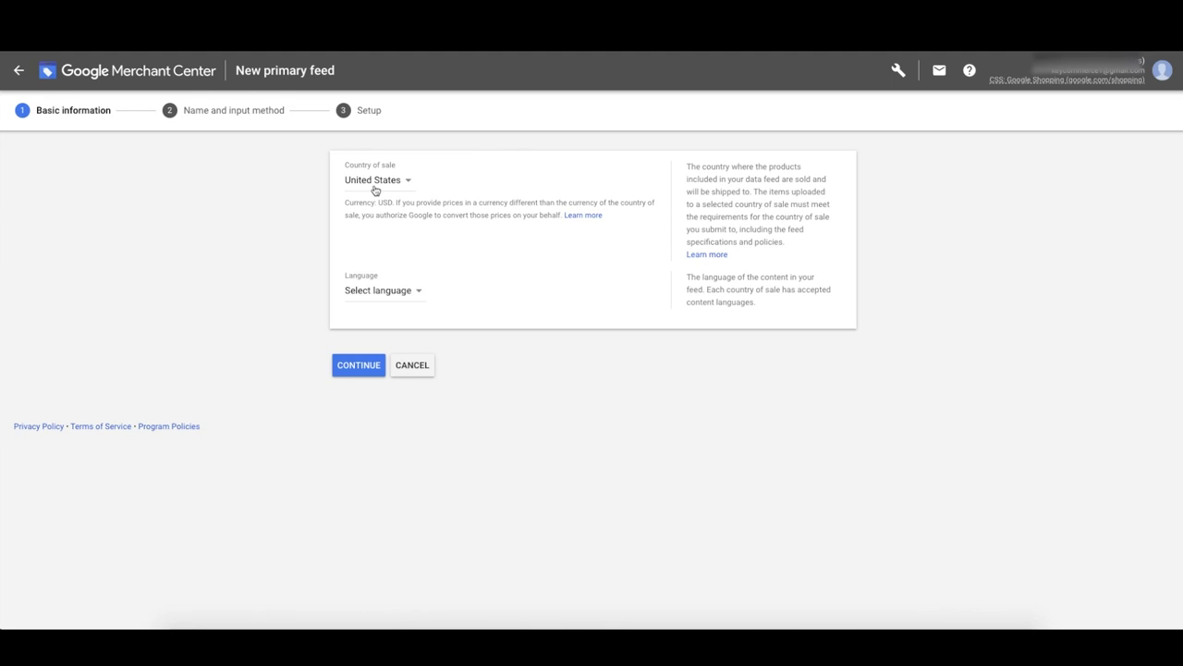
{"action": "left_click", "coordinate": [391, 288]}
{"action": "left_click", "coordinate": [385, 305]}
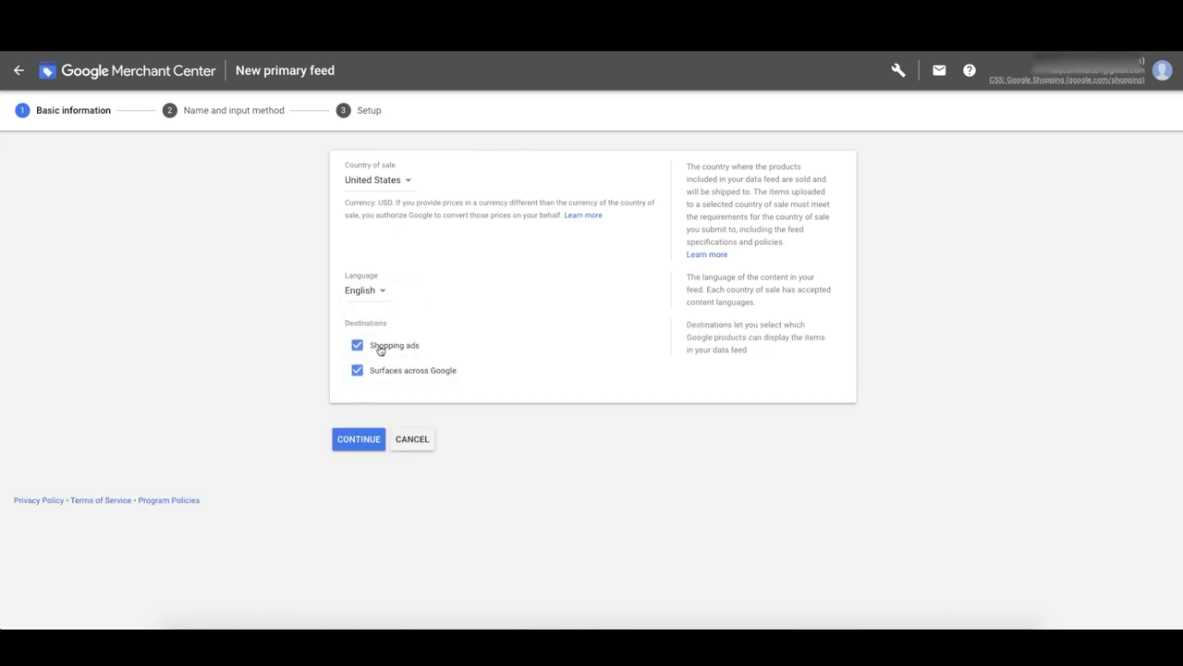
{"action": "left_click", "coordinate": [358, 439]}
Name the primary feed "Google Sheets Feed" and use Google Sheets as its input method
{"action": "left_click", "coordinate": [372, 237]}
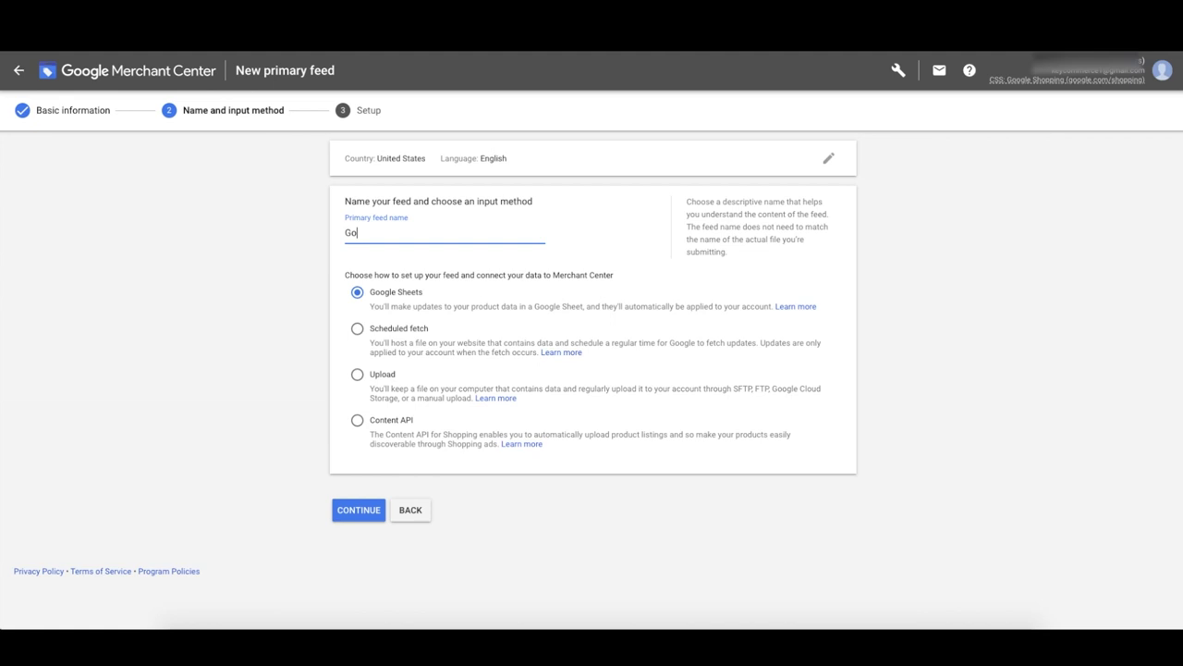
{"action": "type", "text": "Gogo"}
{"action": "key", "text": "BackSpace"}
{"action": "key", "text": "BackSpace"}
{"action": "type", "text": "ogle Sheets Feed"}
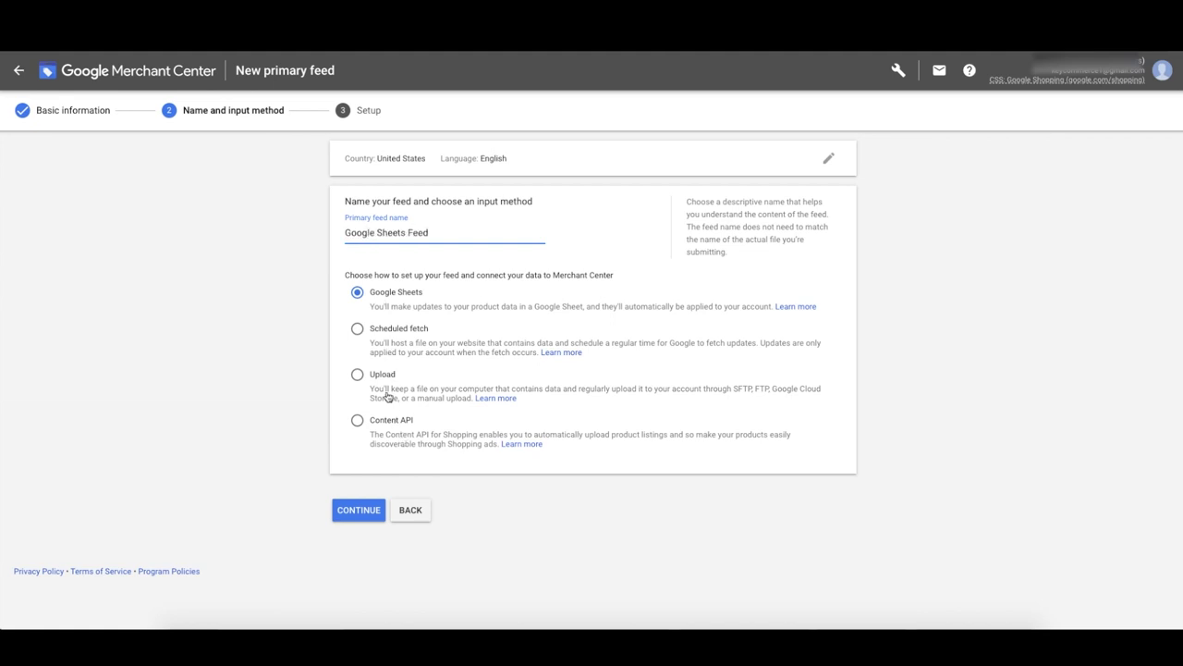
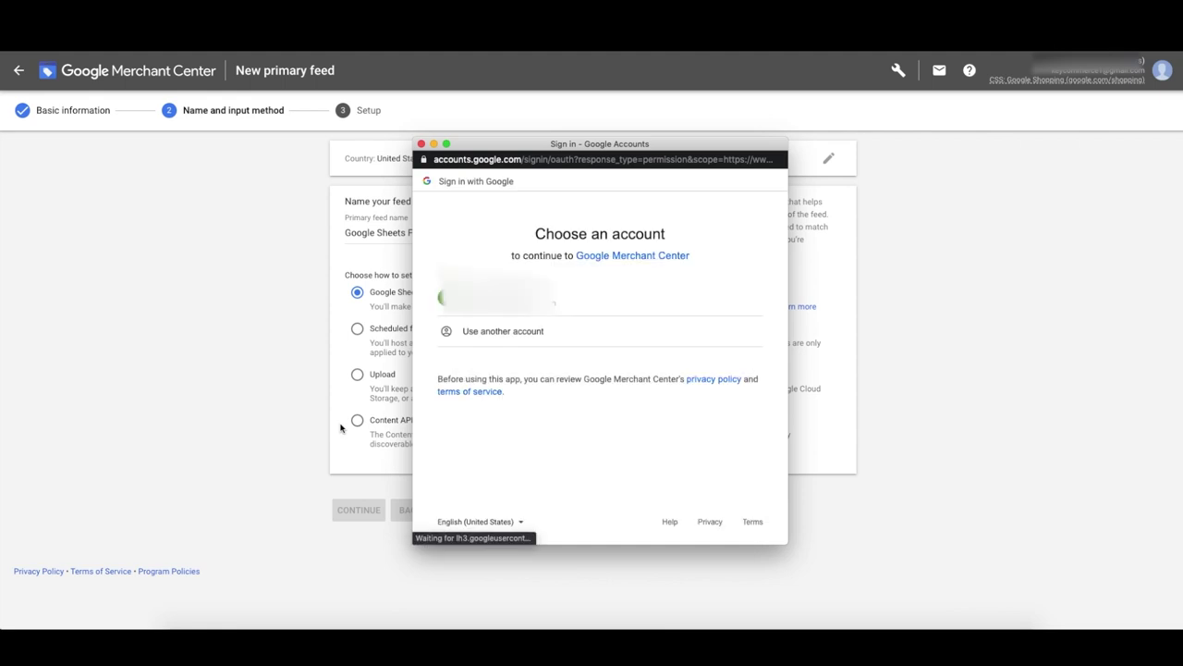
Grant the Google account access, create the feed with a new Google spreadsheet generated from a template, and open that spreadsheet
{"action": "left_click", "coordinate": [582, 305]}
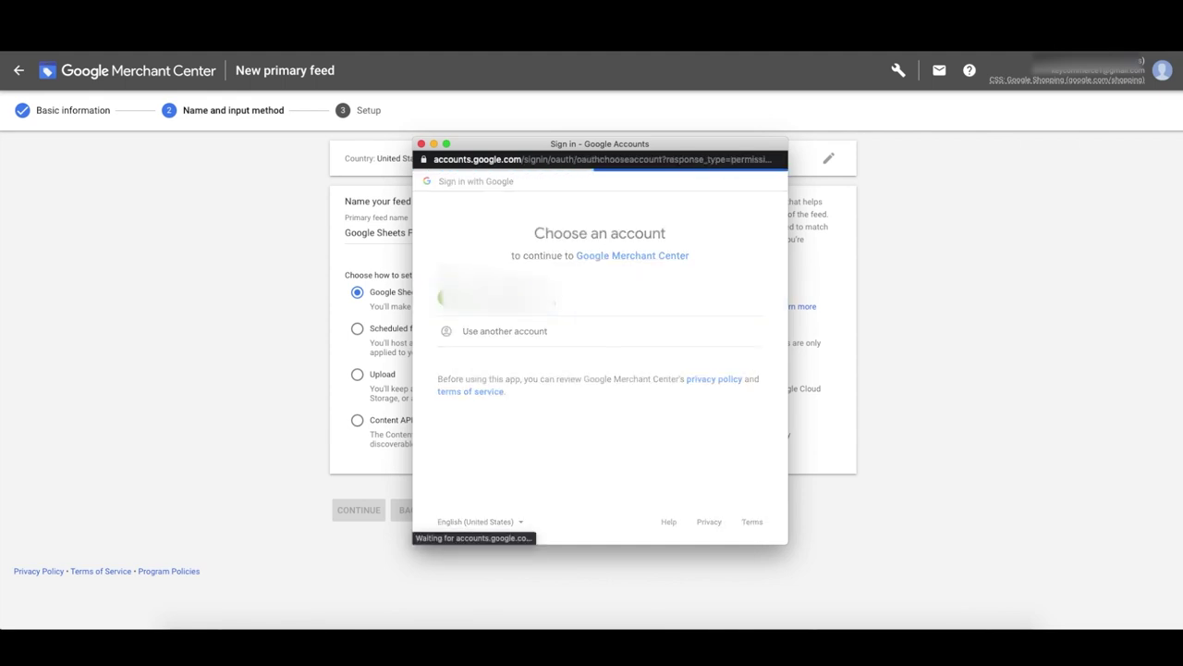
{"action": "left_click", "coordinate": [726, 485]}
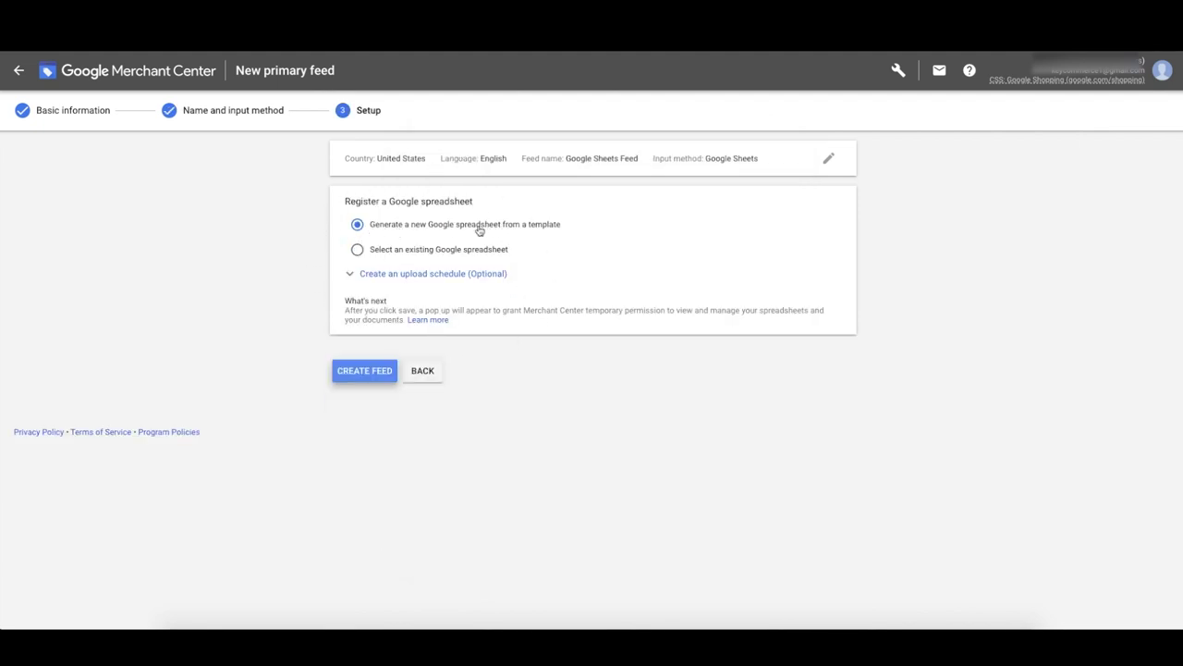
{"action": "left_click", "coordinate": [365, 371]}
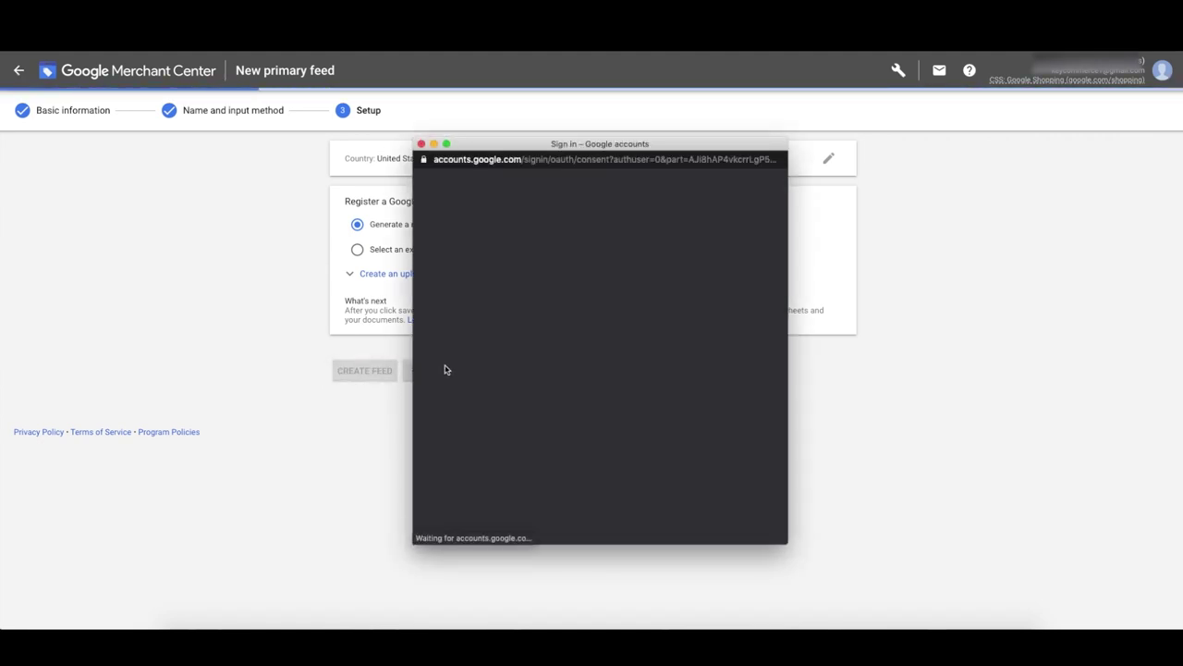
{"action": "left_click", "coordinate": [720, 487]}
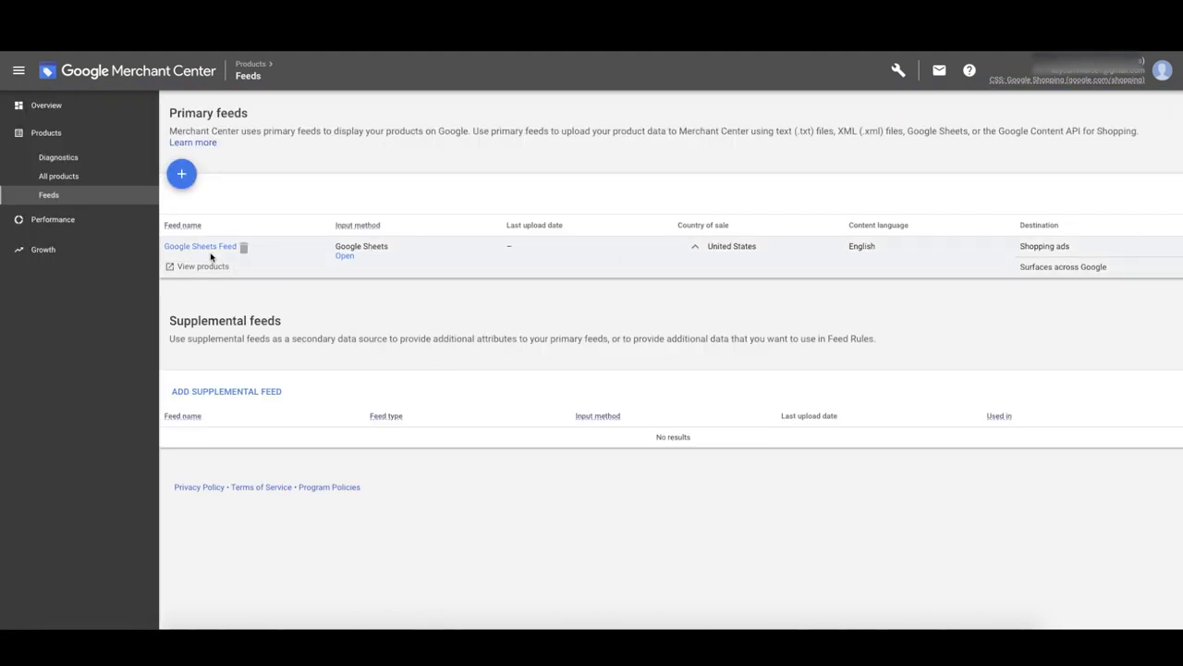
{"action": "left_click", "coordinate": [348, 258]}
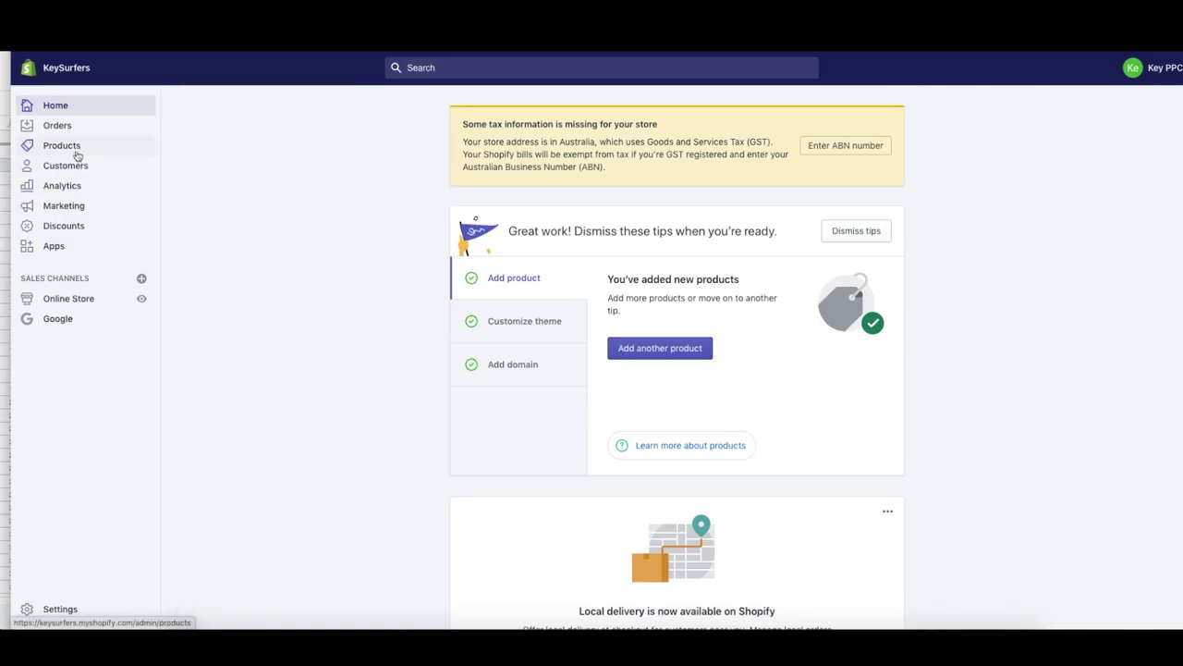
In the Shopify admin, export all products as a plain CSV file and download products_export_1.csv from the export email
{"action": "left_click", "coordinate": [74, 151]}
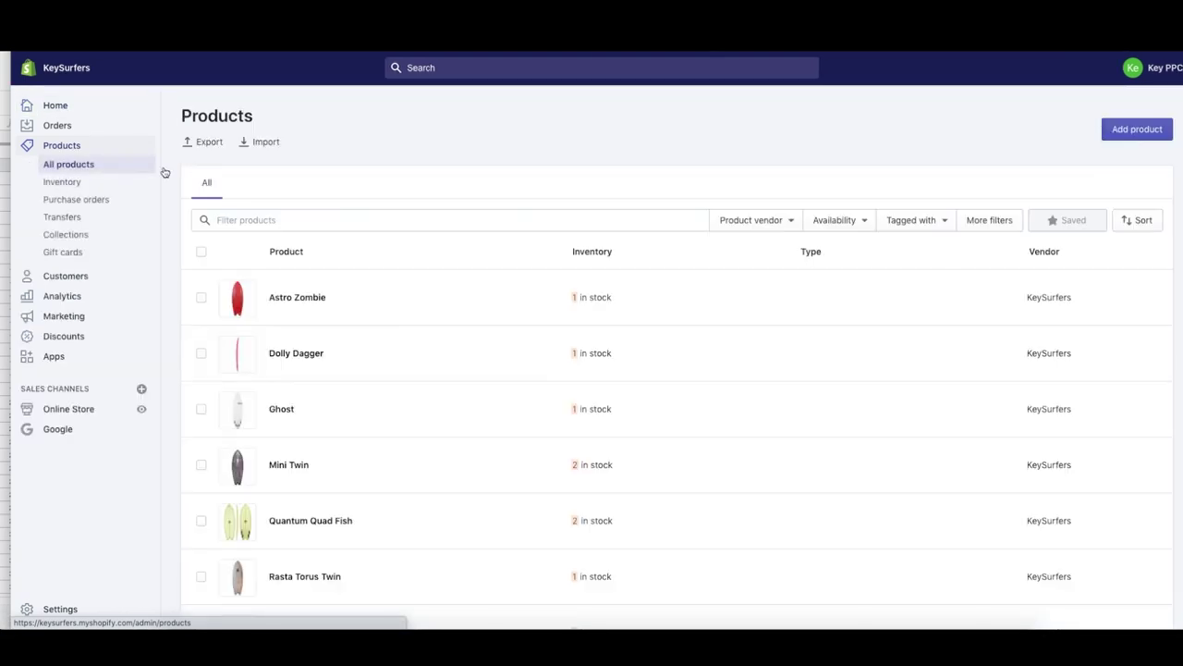
{"action": "scroll", "coordinate": [372, 400], "scroll_direction": "down", "scroll_amount": 1}
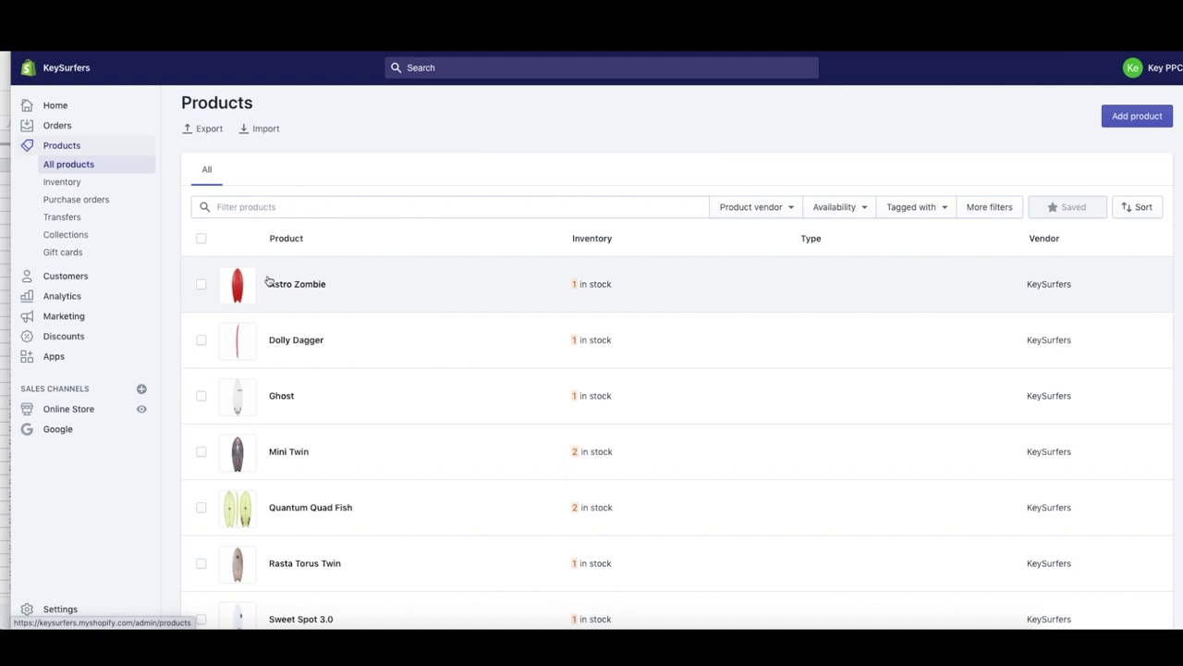
{"action": "left_click", "coordinate": [217, 129]}
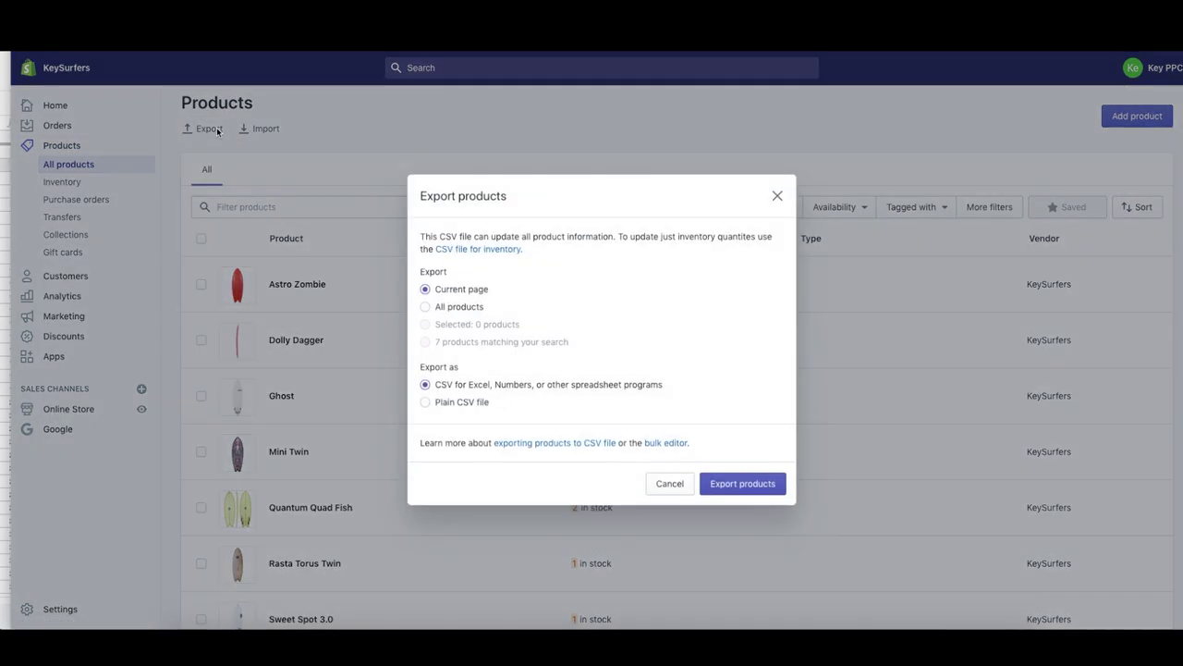
{"action": "left_click", "coordinate": [465, 309]}
{"action": "left_click", "coordinate": [438, 407]}
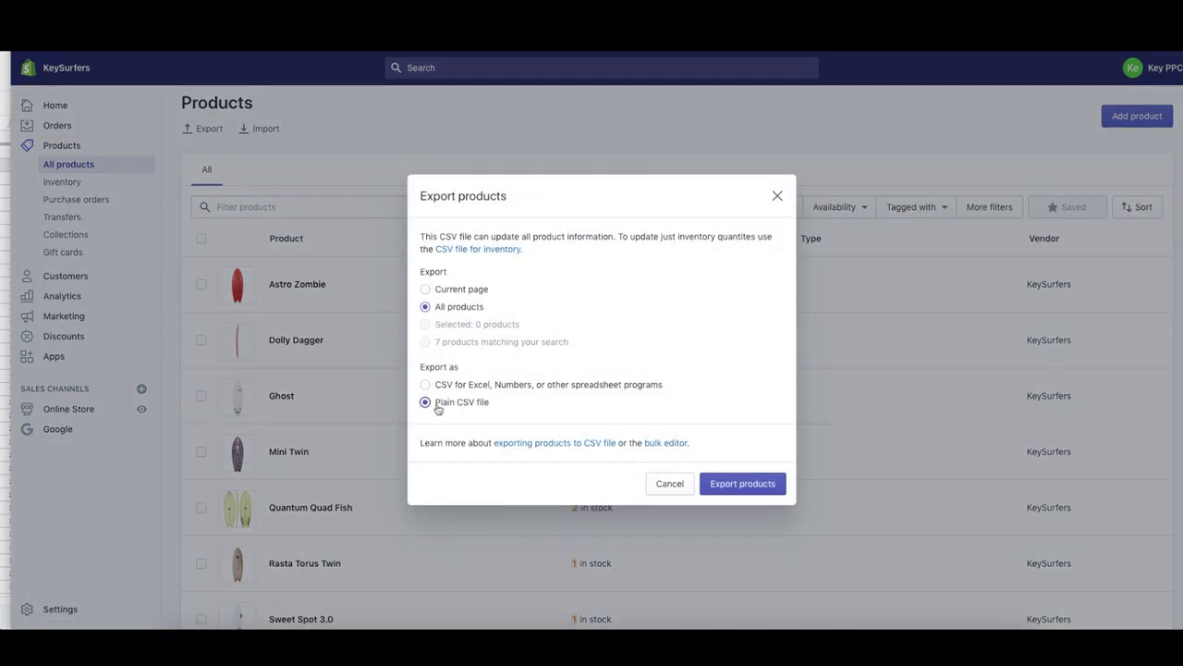
{"action": "left_click", "coordinate": [718, 483]}
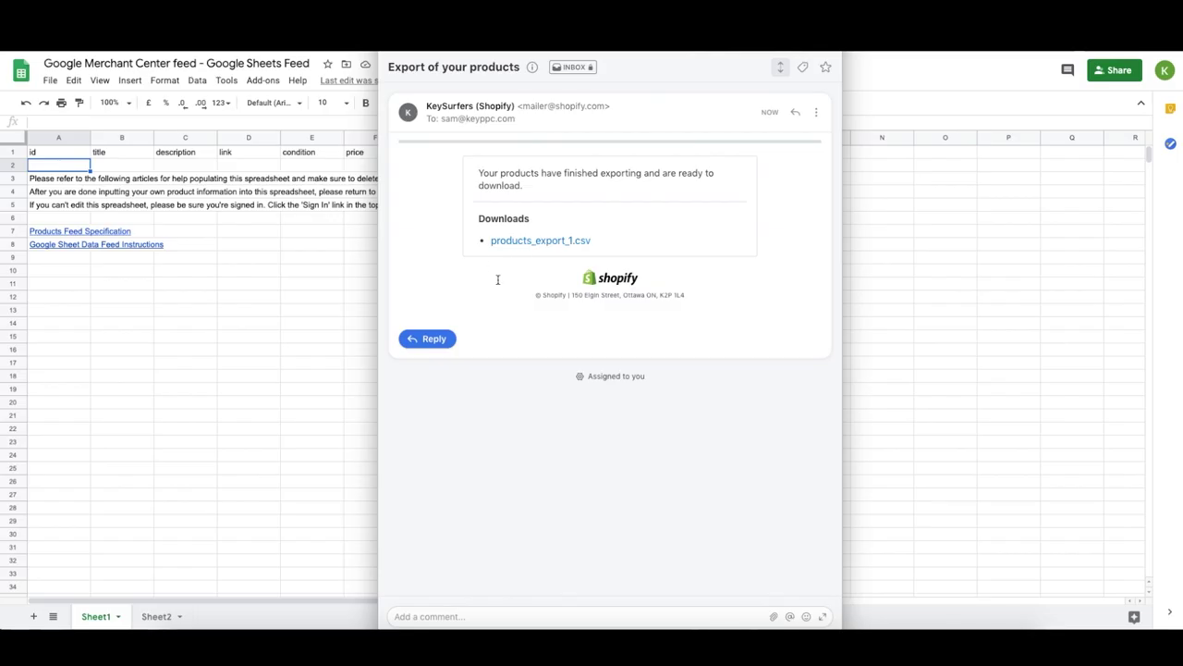
{"action": "left_click", "coordinate": [539, 242]}
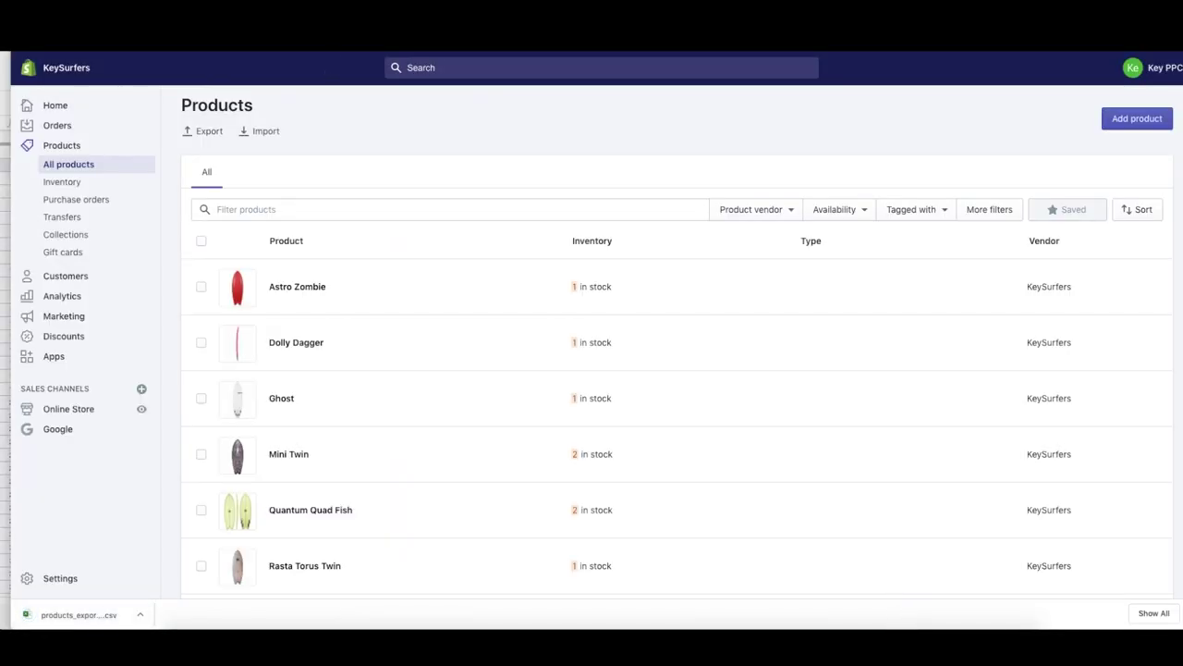
Show Sheet2 of the feed spreadsheet, switch to the product export in Microsoft Excel and copy all its data
{"action": "left_click", "coordinate": [7, 231]}
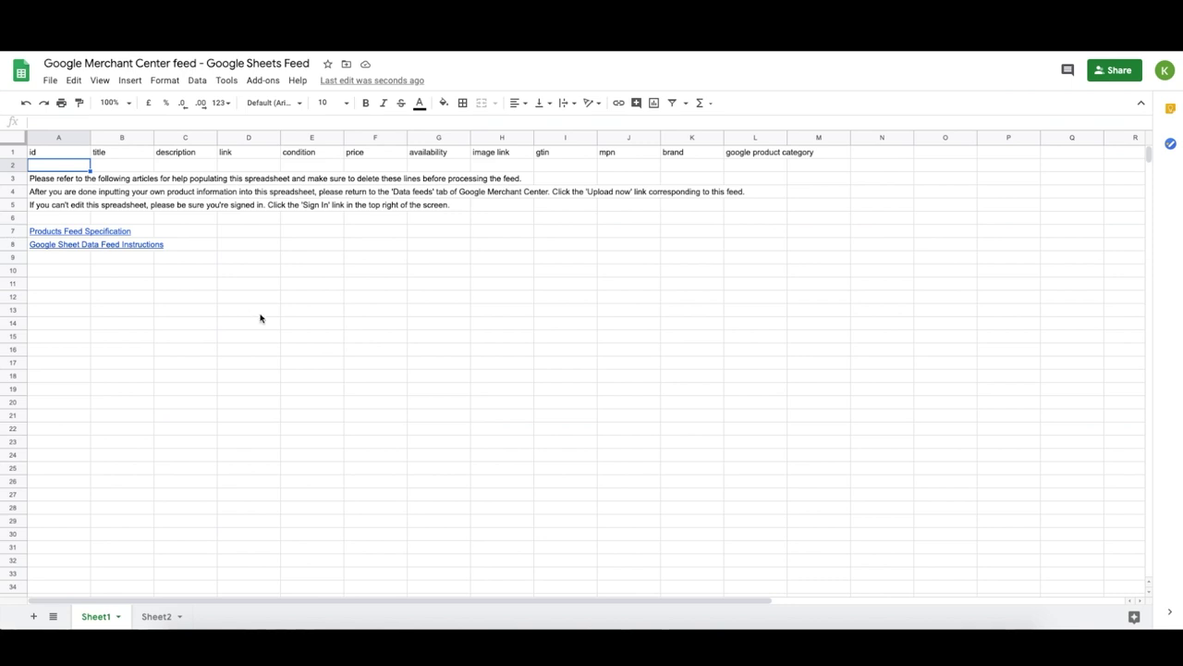
{"action": "left_click", "coordinate": [159, 616]}
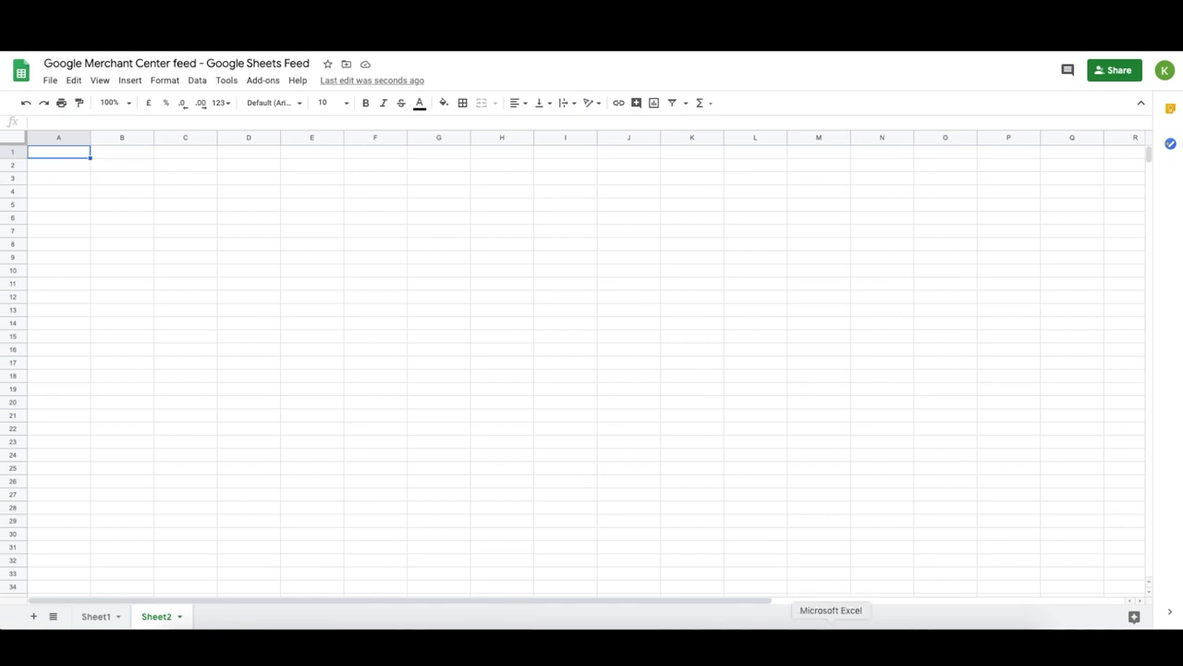
{"action": "left_click", "coordinate": [831, 627]}
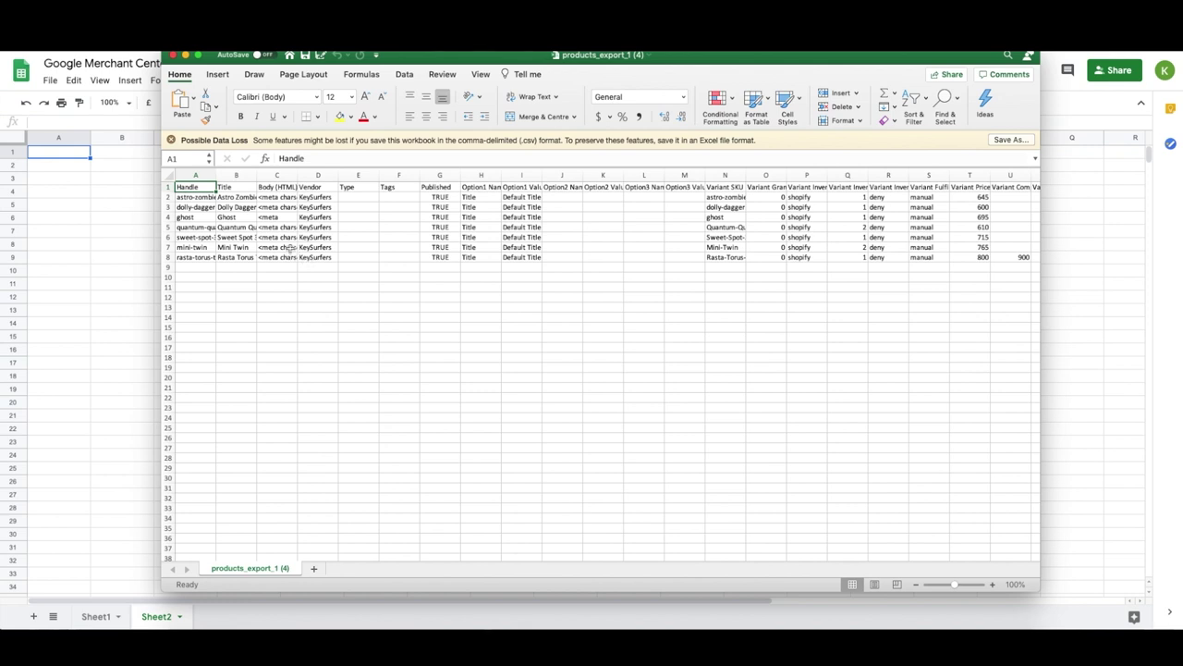
{"action": "key", "text": "super+a"}
{"action": "key", "text": "super+c"}
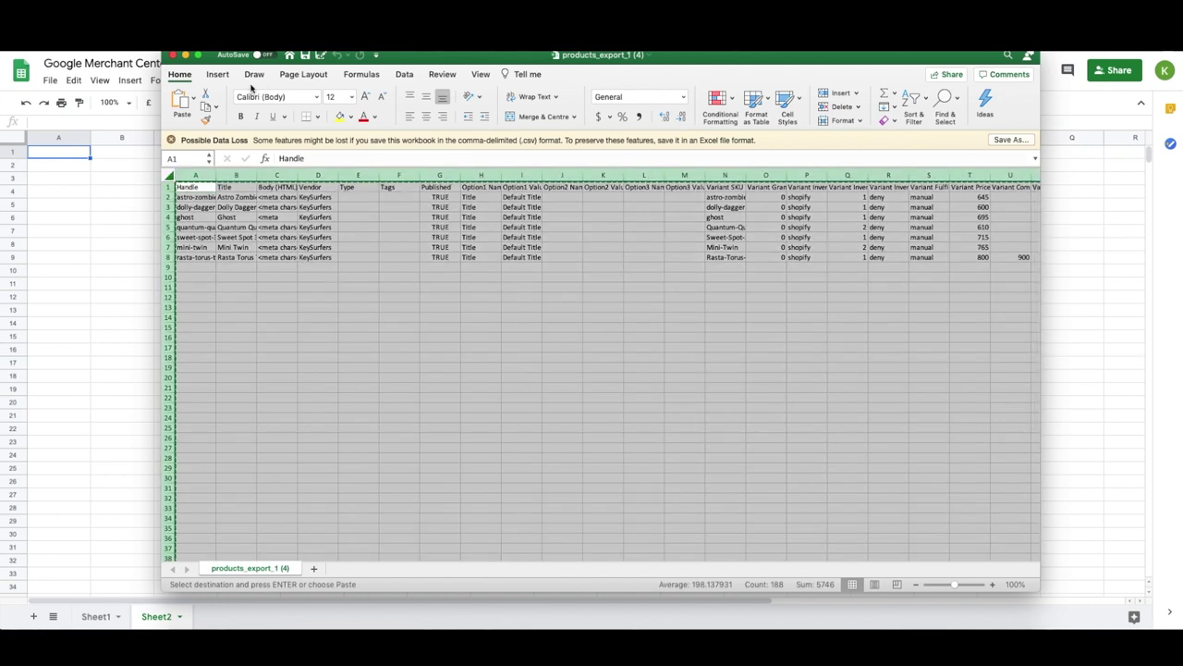
{"action": "right_click", "coordinate": [197, 183]}
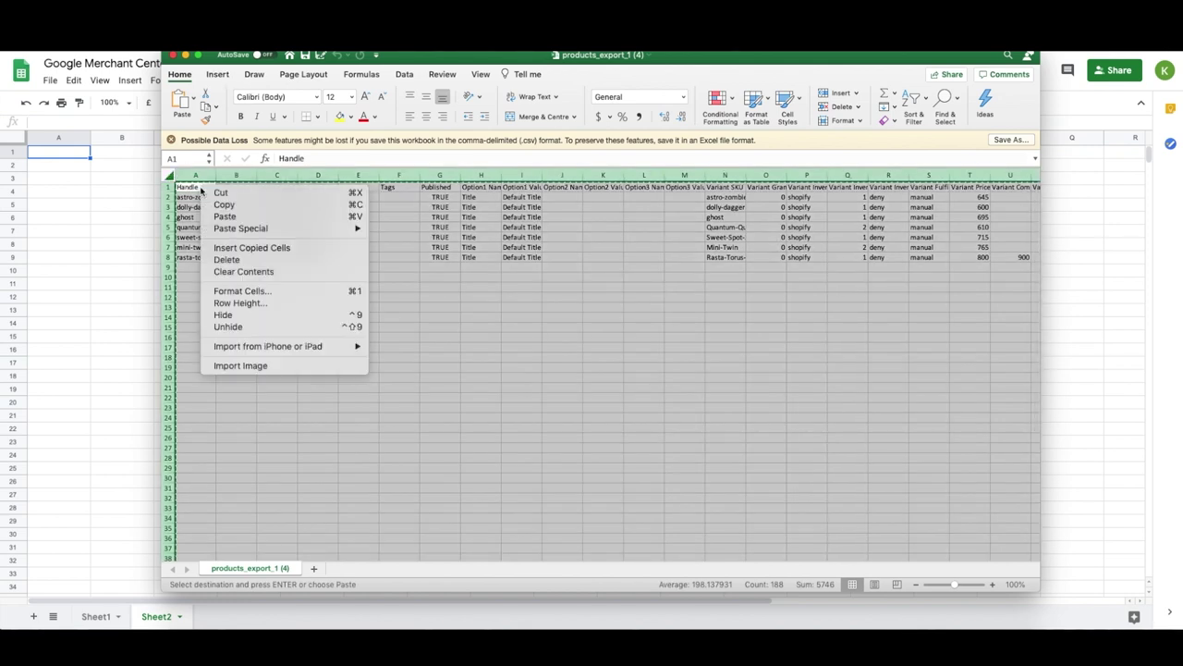
{"action": "left_click", "coordinate": [228, 207]}
Paste the copied product export into Sheet2 of the Google feed spreadsheet from cell A1 and look over its columns
{"action": "left_click", "coordinate": [53, 151]}
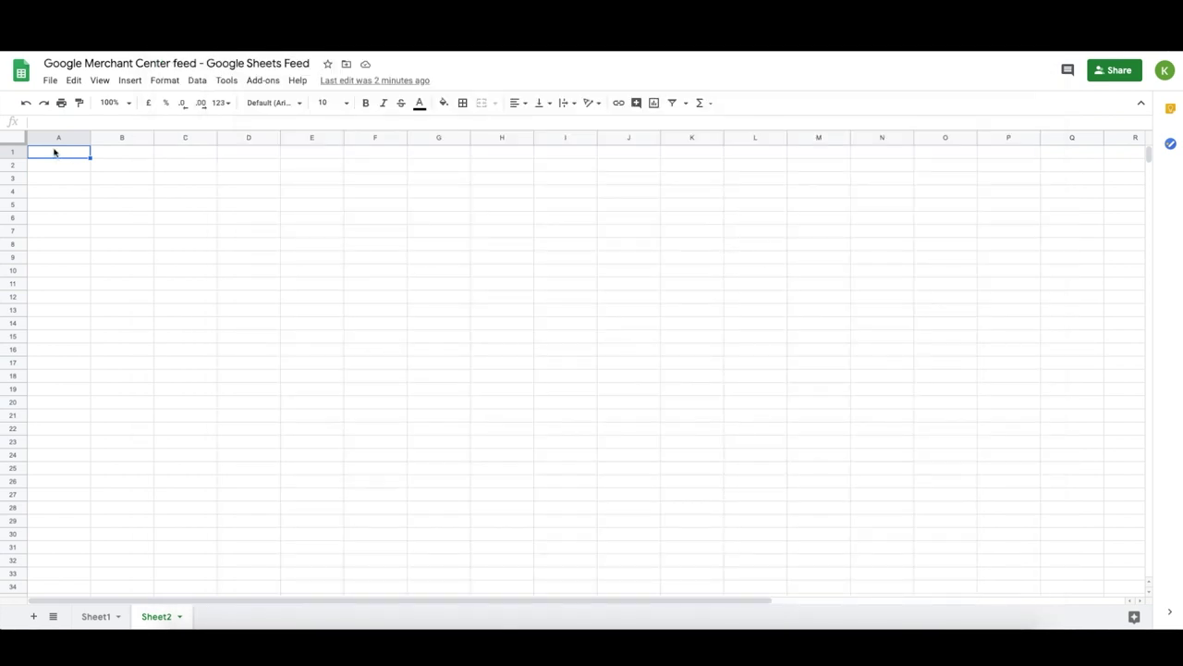
{"action": "right_click", "coordinate": [47, 154]}
{"action": "mouse_move", "coordinate": [190, 233]}
{"action": "left_click", "coordinate": [246, 233]}
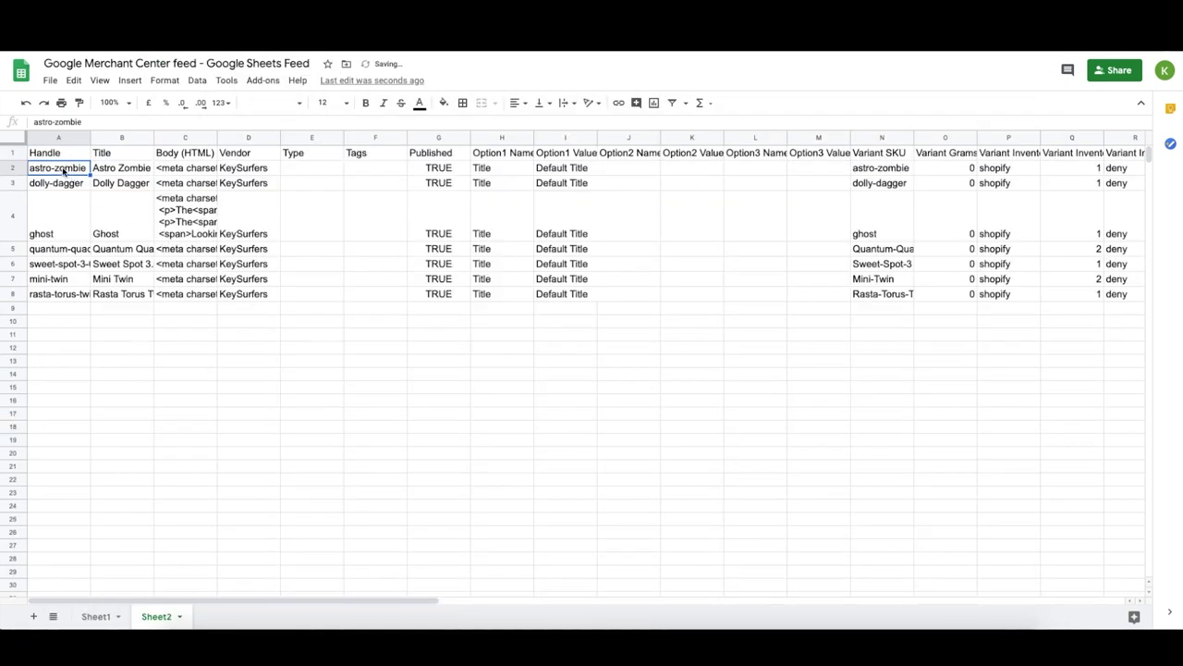
{"action": "scroll", "coordinate": [185, 230], "scroll_direction": "right", "scroll_amount": 10}
{"action": "scroll", "coordinate": [184, 231], "scroll_direction": "left", "scroll_amount": 10}
{"action": "left_click", "coordinate": [29, 152]}
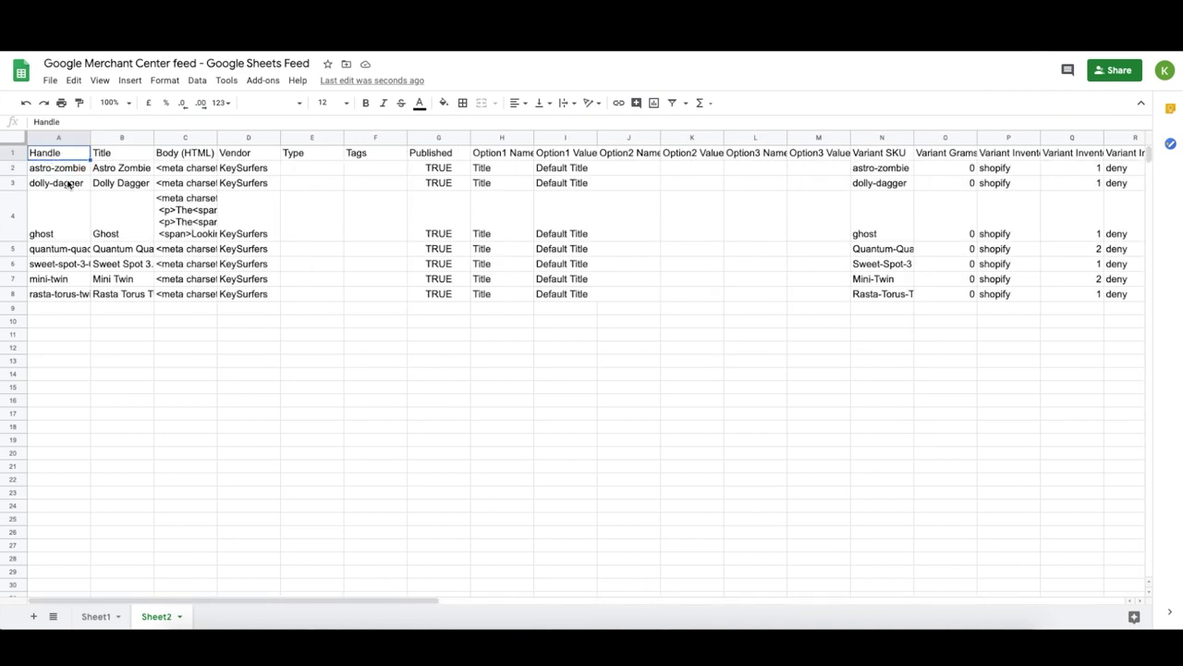
{"action": "left_click", "coordinate": [16, 141]}
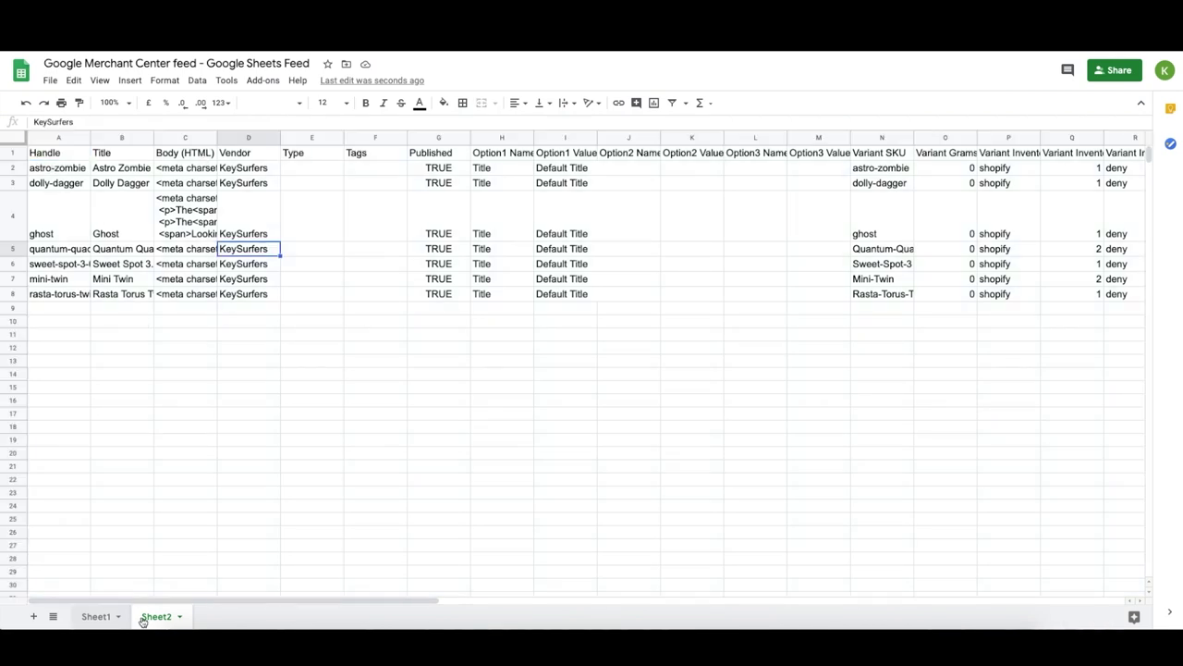
In Sheet1, insert 16 blank rows above the template's instruction text, starting at row 3
{"action": "left_click", "coordinate": [95, 616]}
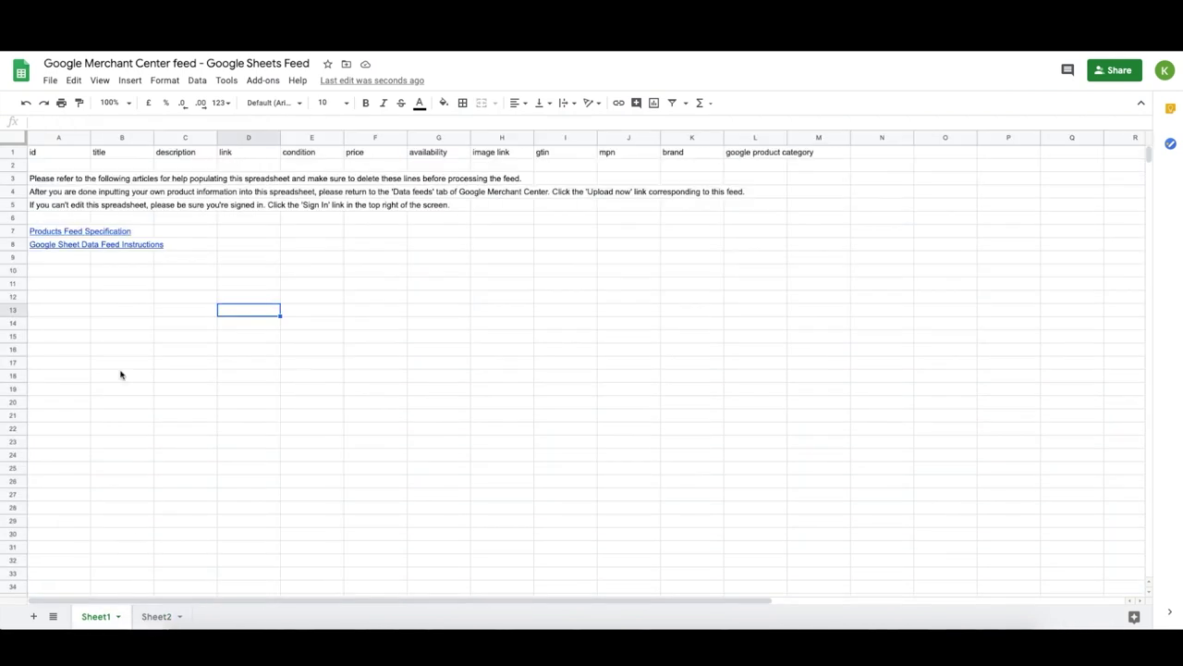
{"action": "left_click", "coordinate": [13, 178]}
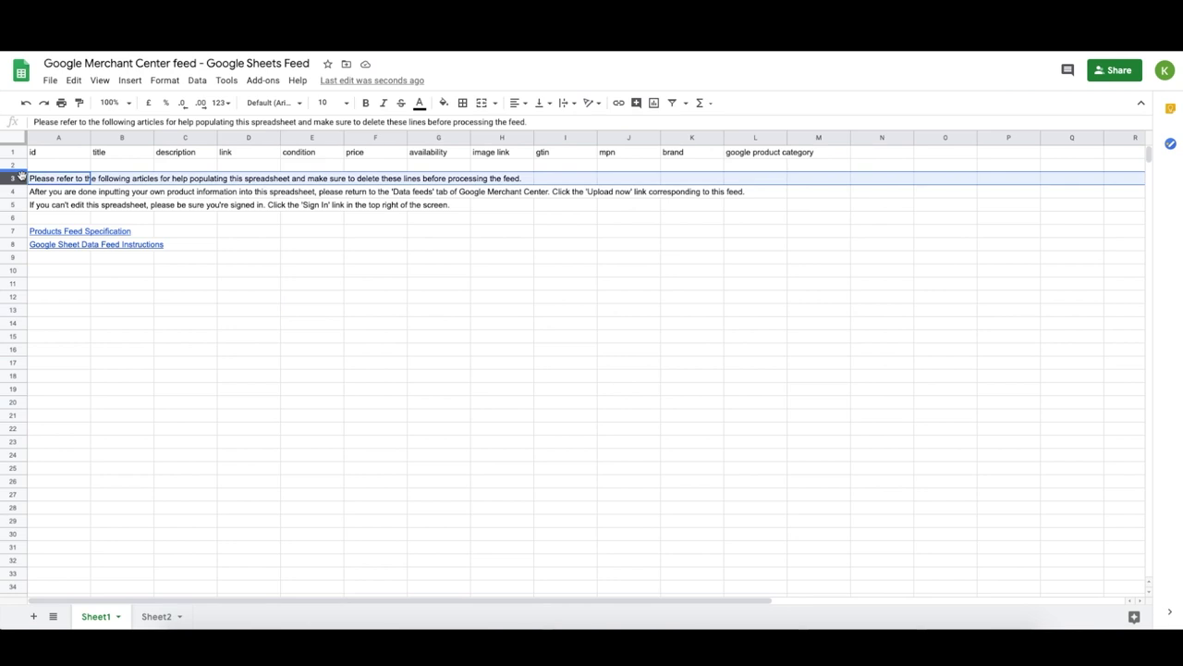
{"action": "left_click", "coordinate": [13, 376], "text": "shift"}
{"action": "right_click", "coordinate": [13, 381]}
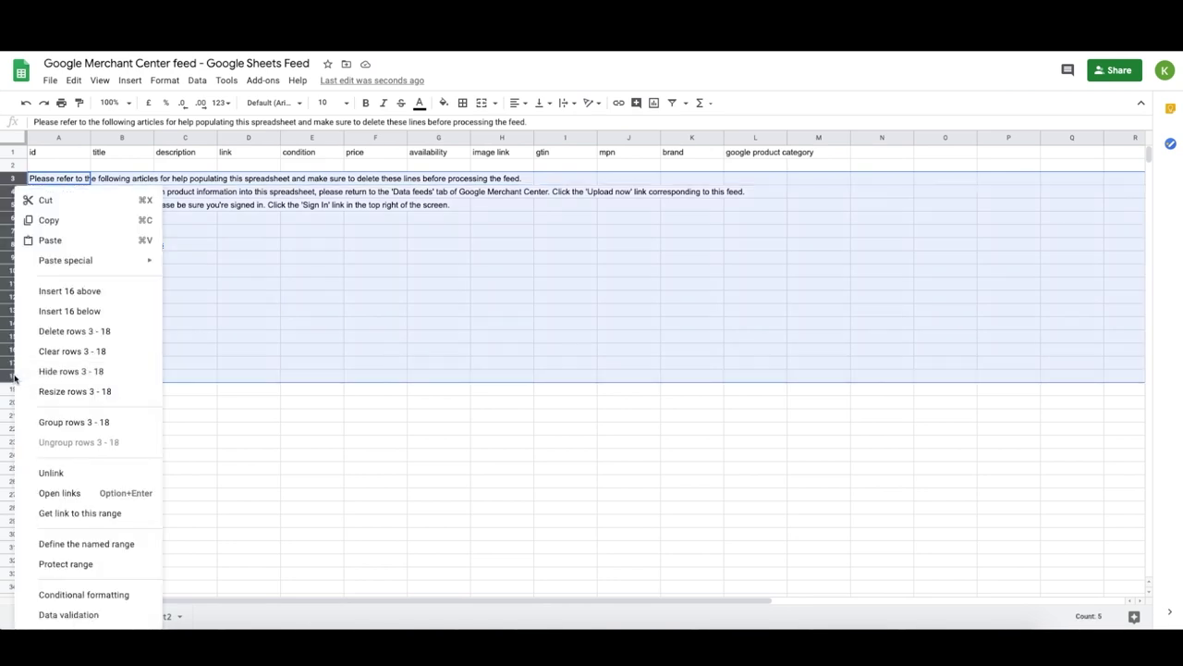
{"action": "left_click", "coordinate": [56, 292]}
{"action": "left_click", "coordinate": [50, 182]}
{"action": "left_click_drag", "start_coordinate": [50, 168], "coordinate": [79, 376]}
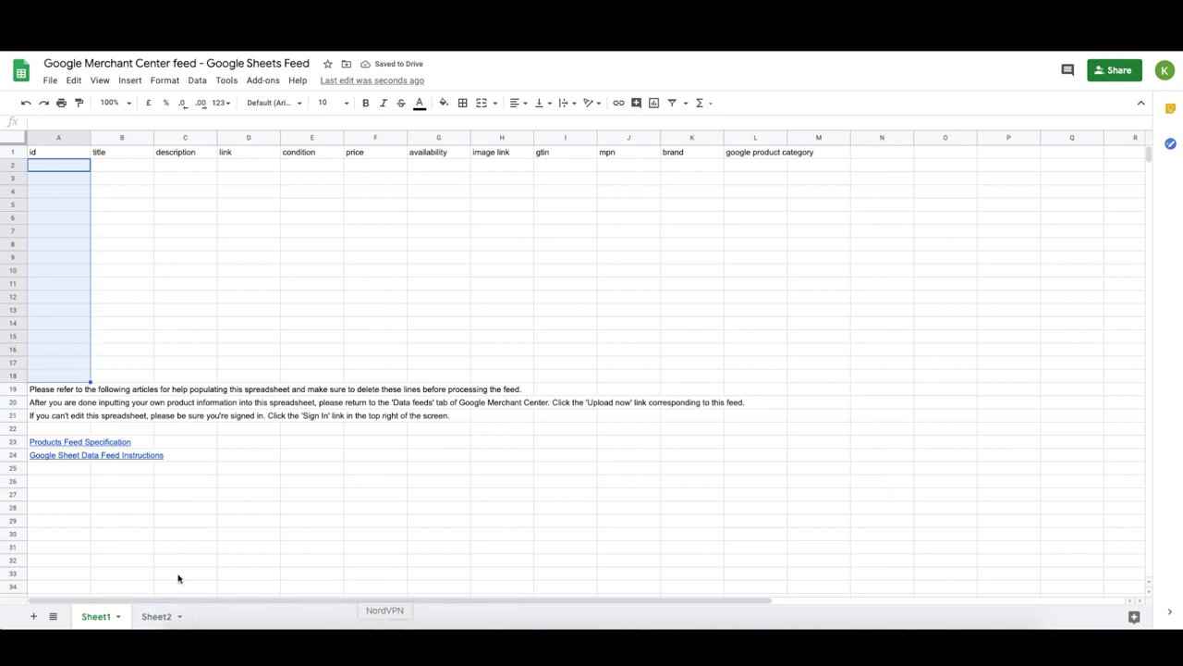
Copy rows 1 to 8 of Sheet2, covering the Shopify headers and all products
{"action": "left_click", "coordinate": [156, 616]}
{"action": "left_click", "coordinate": [13, 153]}
{"action": "left_click", "coordinate": [13, 293], "text": "shift"}
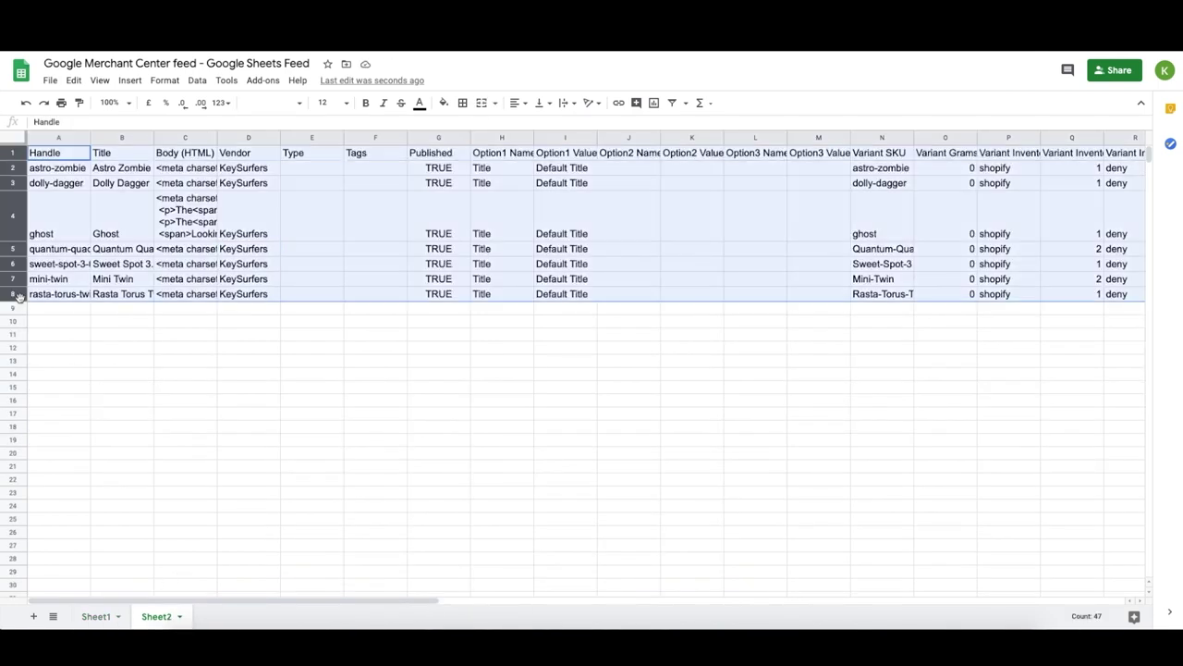
{"action": "right_click", "coordinate": [17, 293]}
{"action": "left_click", "coordinate": [65, 221]}
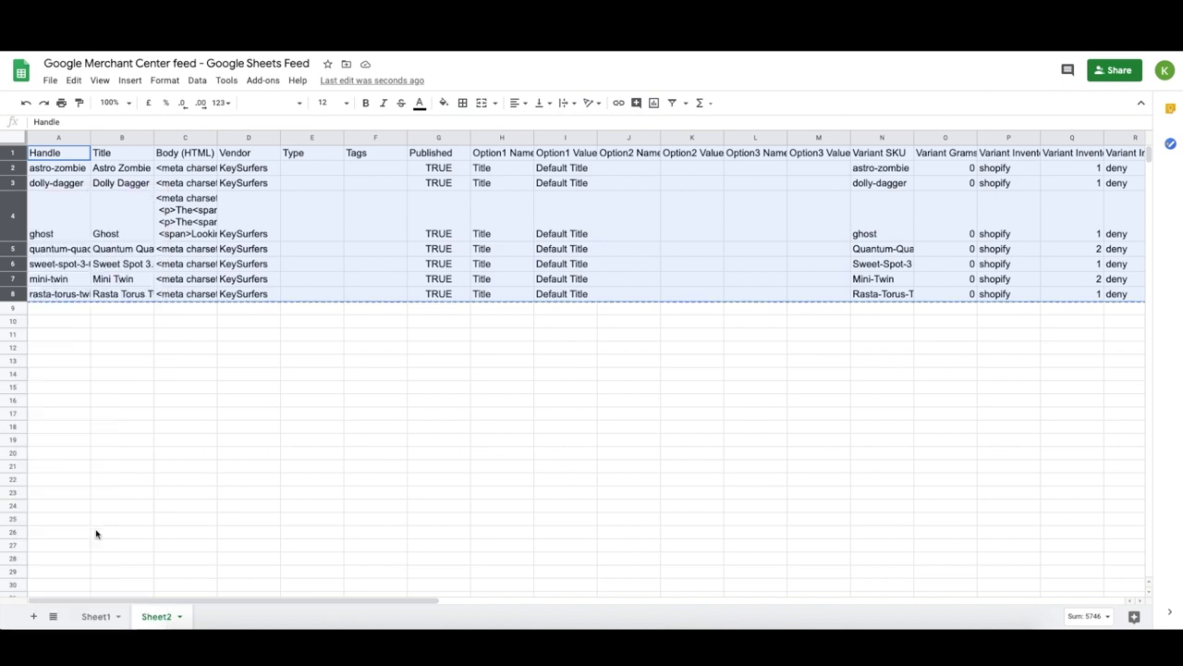
Paste the copied product rows as values only into Sheet1, starting at cell A7
{"action": "left_click", "coordinate": [96, 616]}
{"action": "left_click", "coordinate": [39, 176]}
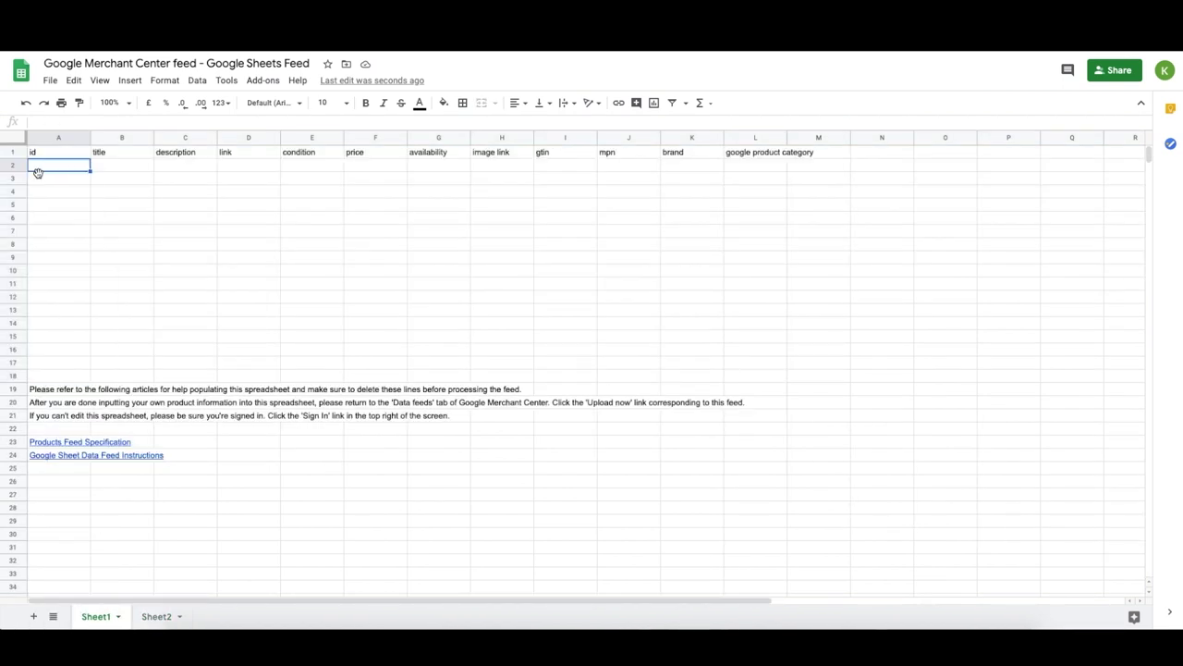
{"action": "left_click", "coordinate": [48, 220]}
{"action": "left_click", "coordinate": [49, 231]}
{"action": "right_click", "coordinate": [49, 233]}
{"action": "mouse_move", "coordinate": [63, 240]}
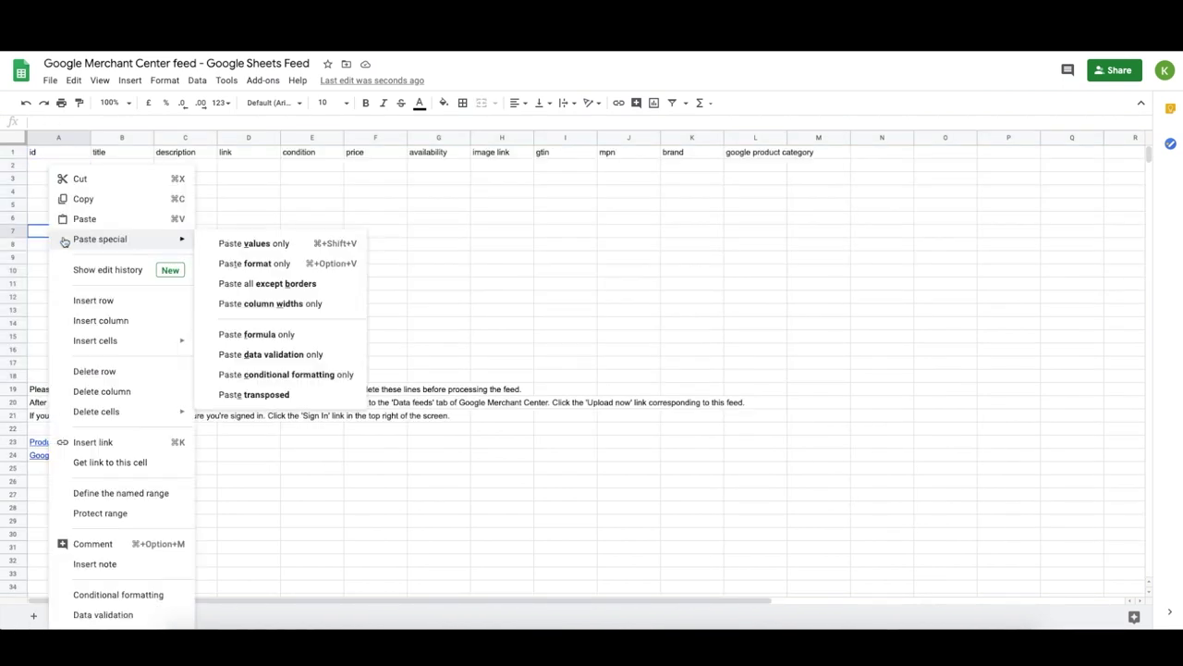
{"action": "left_click", "coordinate": [245, 244]}
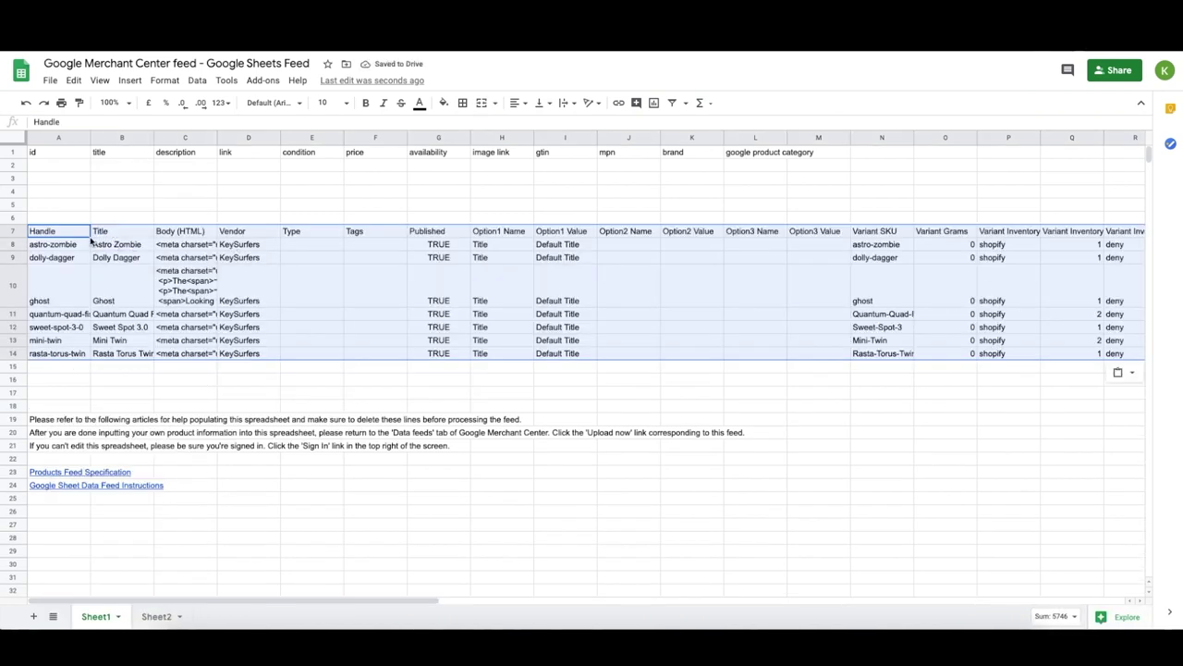
Compare the pasted Shopify columns, such as Handle, Title and Body (HTML), with the feed headers in row 1 of Sheet1
{"action": "left_click_drag", "start_coordinate": [52, 237], "coordinate": [59, 357]}
{"action": "left_click_drag", "start_coordinate": [108, 239], "coordinate": [117, 364]}
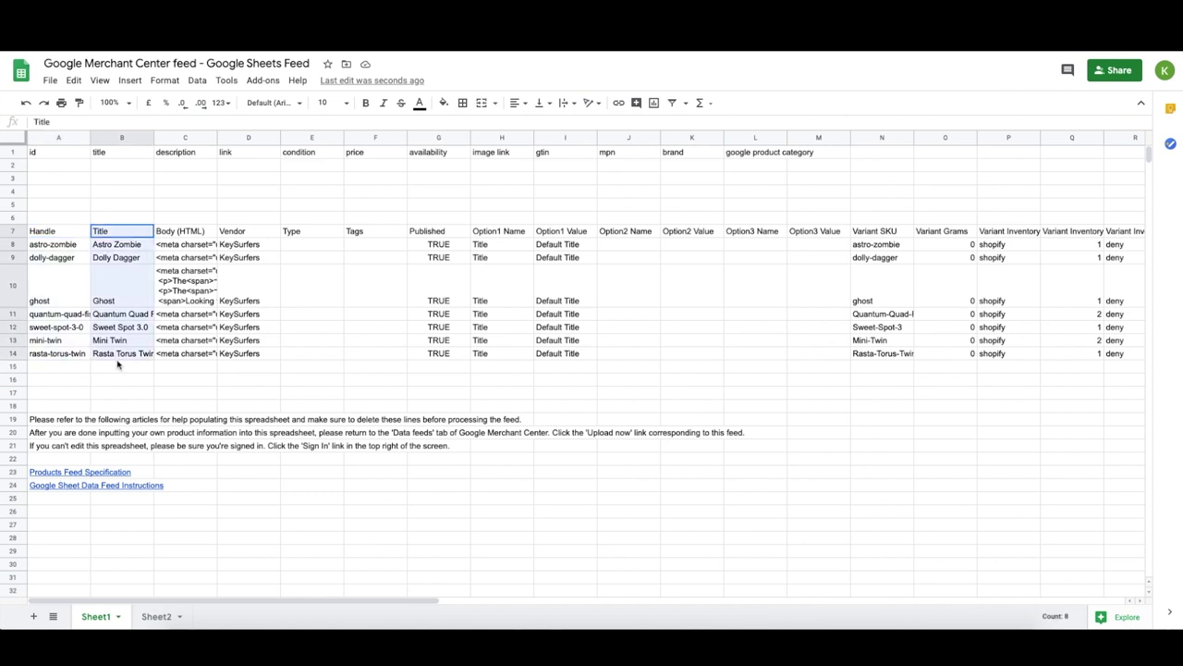
{"action": "left_click", "coordinate": [46, 156]}
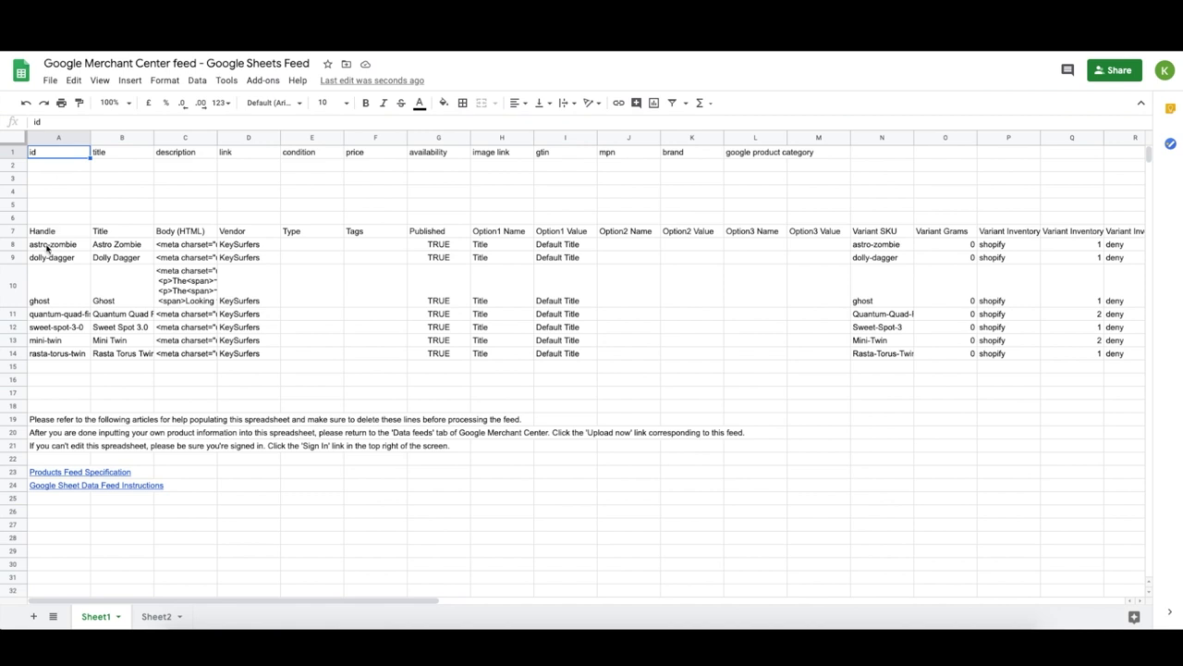
{"action": "left_click_drag", "start_coordinate": [41, 237], "coordinate": [956, 344]}
{"action": "scroll", "coordinate": [864, 343], "scroll_direction": "right", "scroll_amount": 10}
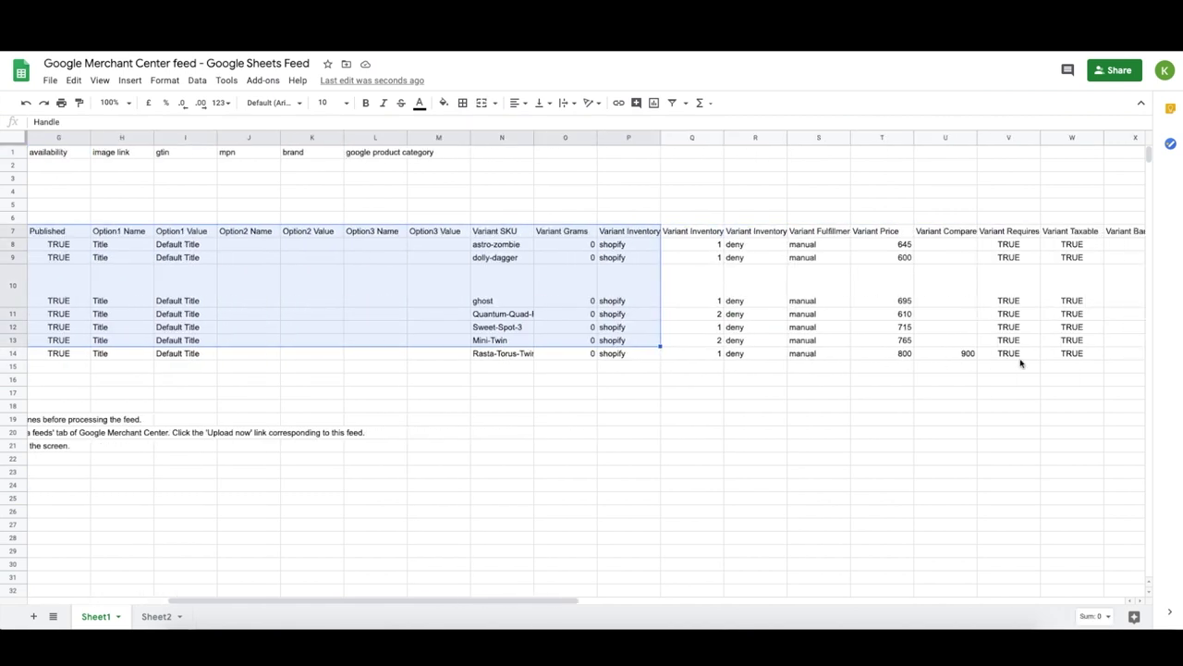
{"action": "scroll", "coordinate": [970, 362], "scroll_direction": "left", "scroll_amount": 10}
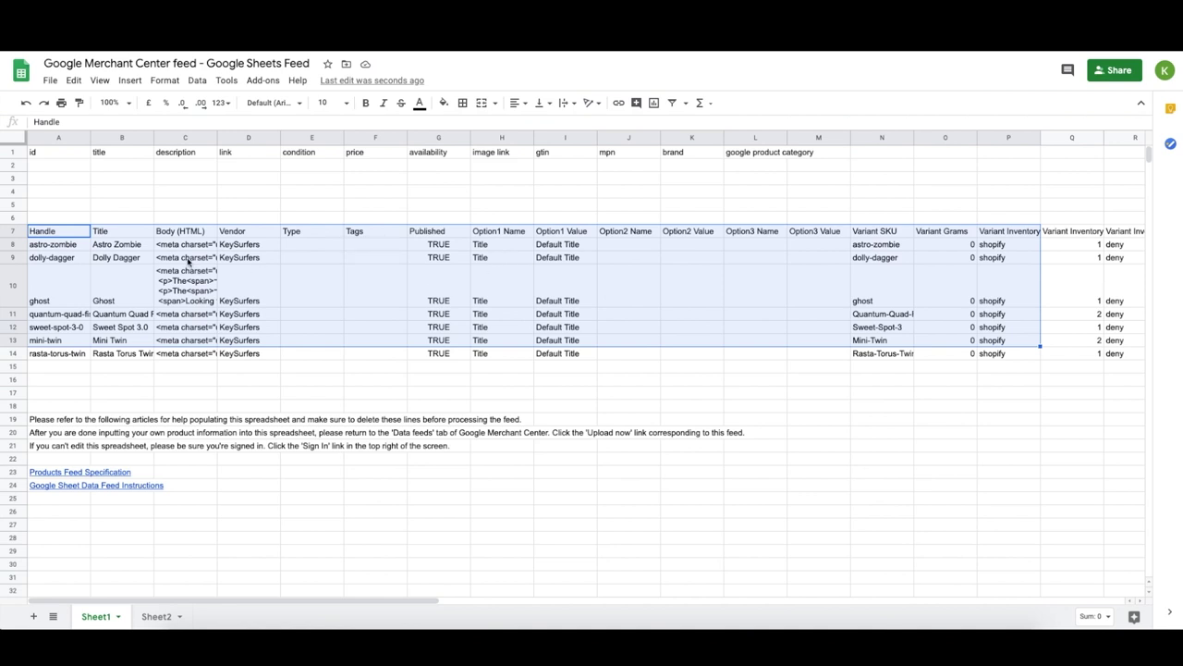
{"action": "left_click", "coordinate": [182, 239]}
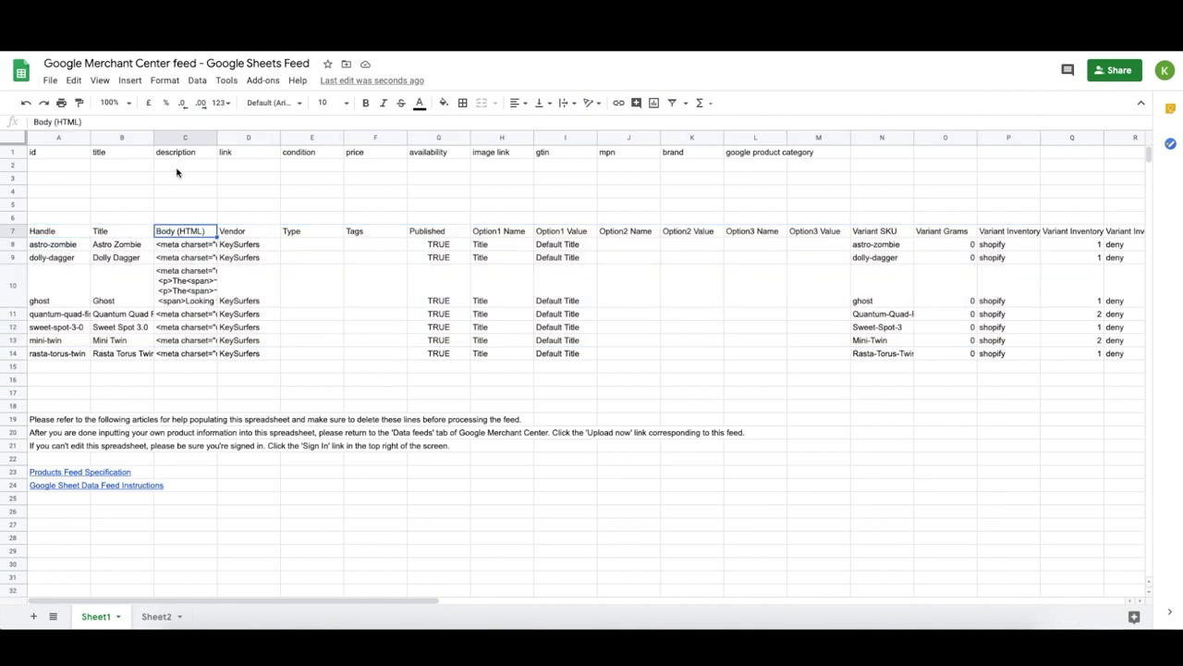
{"action": "left_click", "coordinate": [177, 154]}
{"action": "key", "text": "ctrl+z"}
{"action": "left_click", "coordinate": [132, 304]}
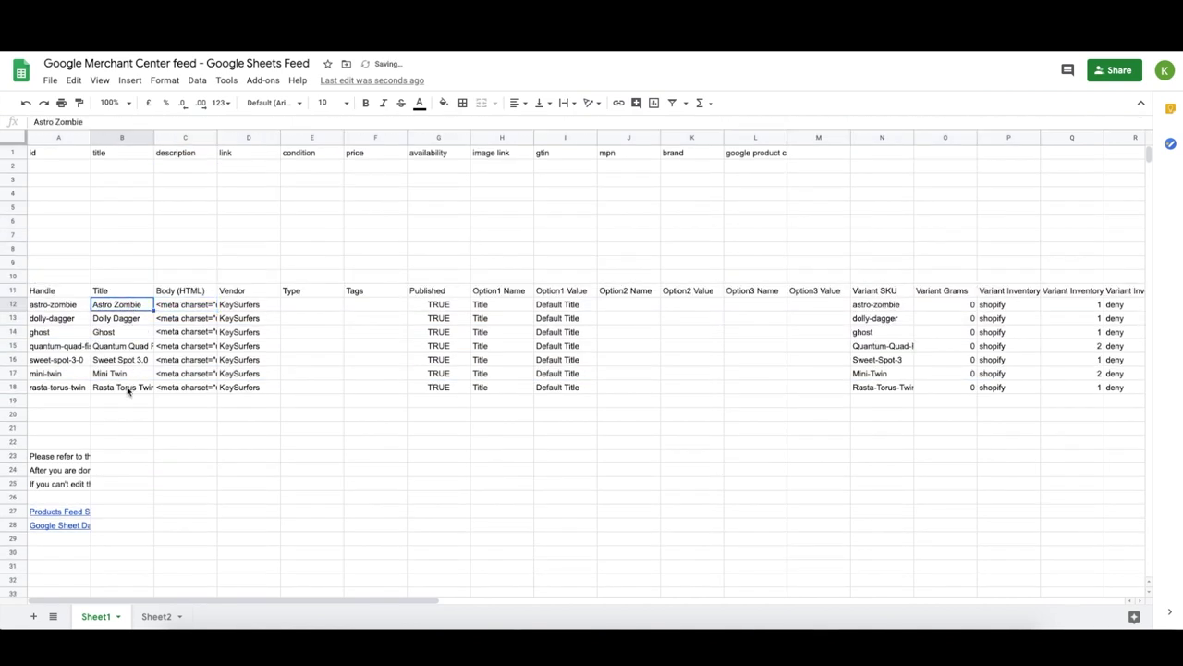
Copy the seven product titles from B12:B18 and paste them as values only into the feed's title column from B2
{"action": "left_click", "coordinate": [128, 391], "text": "shift"}
{"action": "key", "text": "super+c"}
{"action": "left_click", "coordinate": [120, 165]}
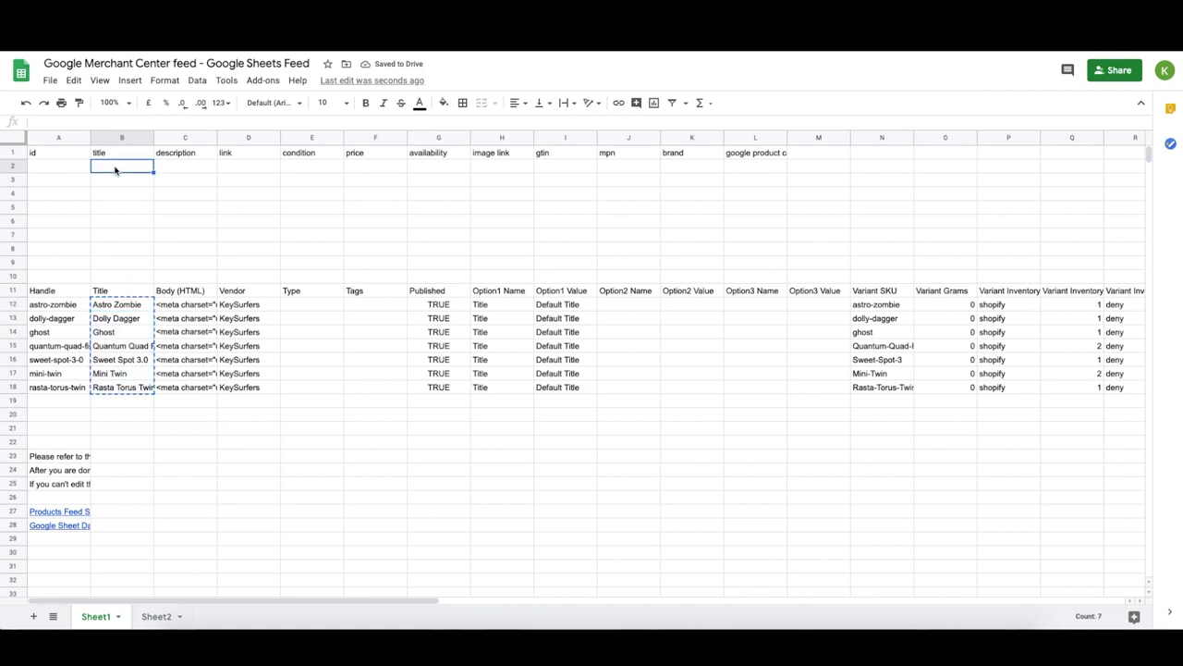
{"action": "right_click", "coordinate": [117, 167]}
{"action": "mouse_move", "coordinate": [163, 239]}
{"action": "left_click", "coordinate": [311, 246]}
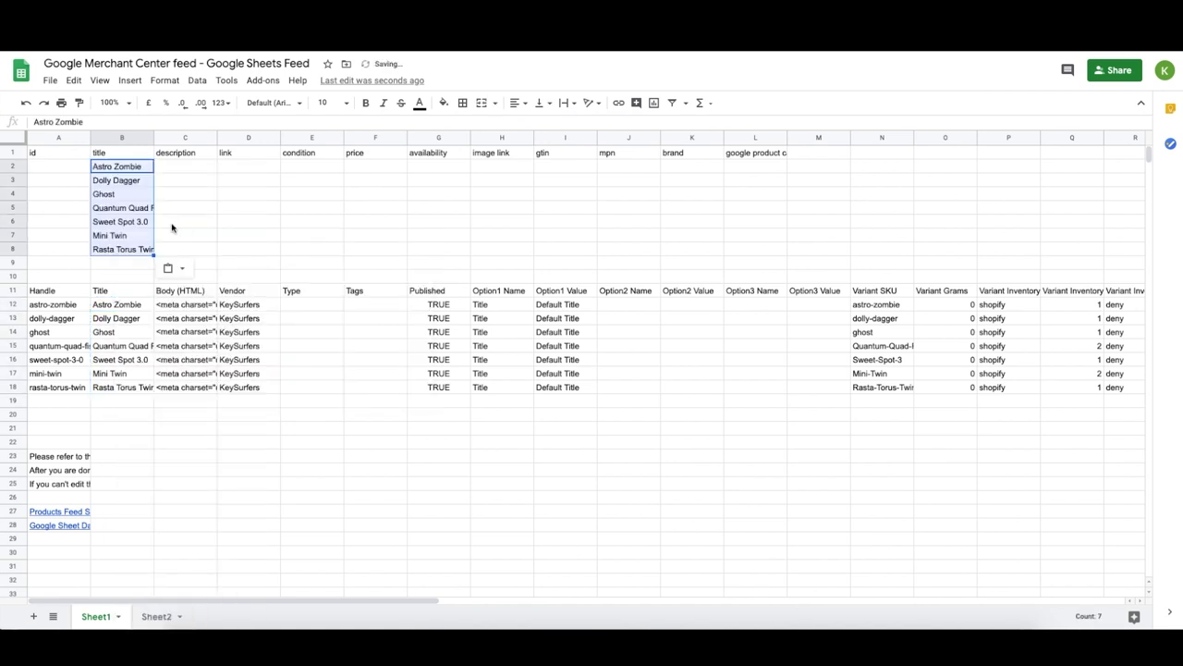
Copy the seven Body (HTML) entries from C12:C18 into the feed's description column, starting at C2
{"action": "left_click", "coordinate": [183, 311]}
{"action": "left_click", "coordinate": [191, 388], "text": "shift"}
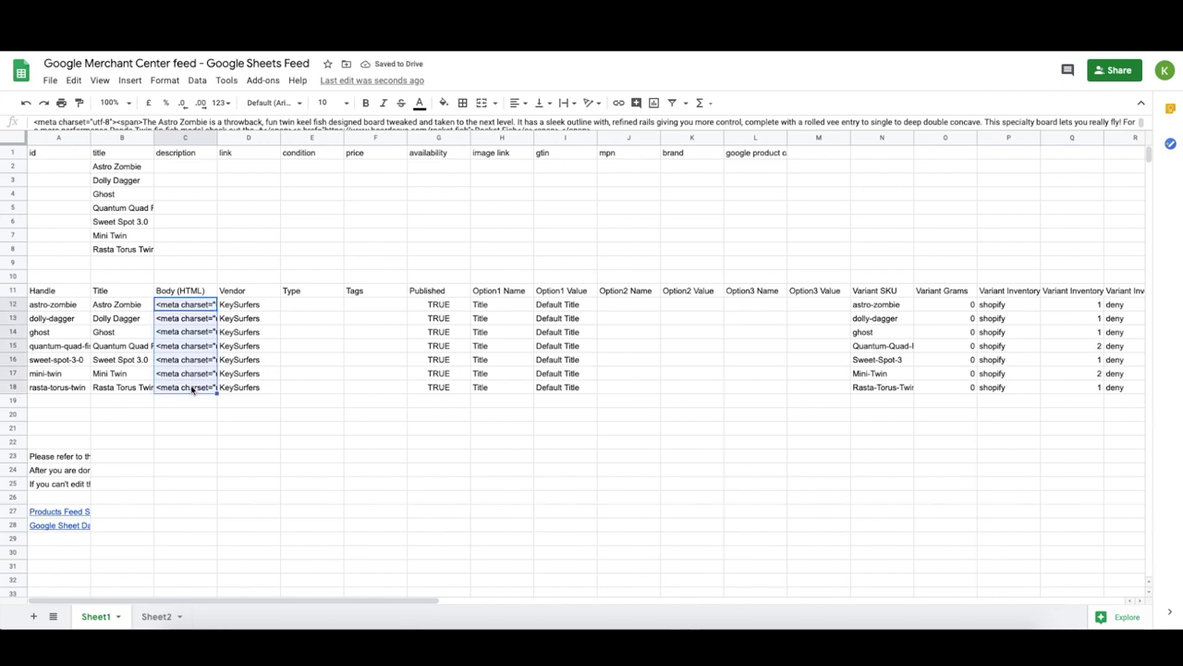
{"action": "key", "text": "super+c"}
{"action": "left_click", "coordinate": [171, 166]}
{"action": "key", "text": "super+v"}
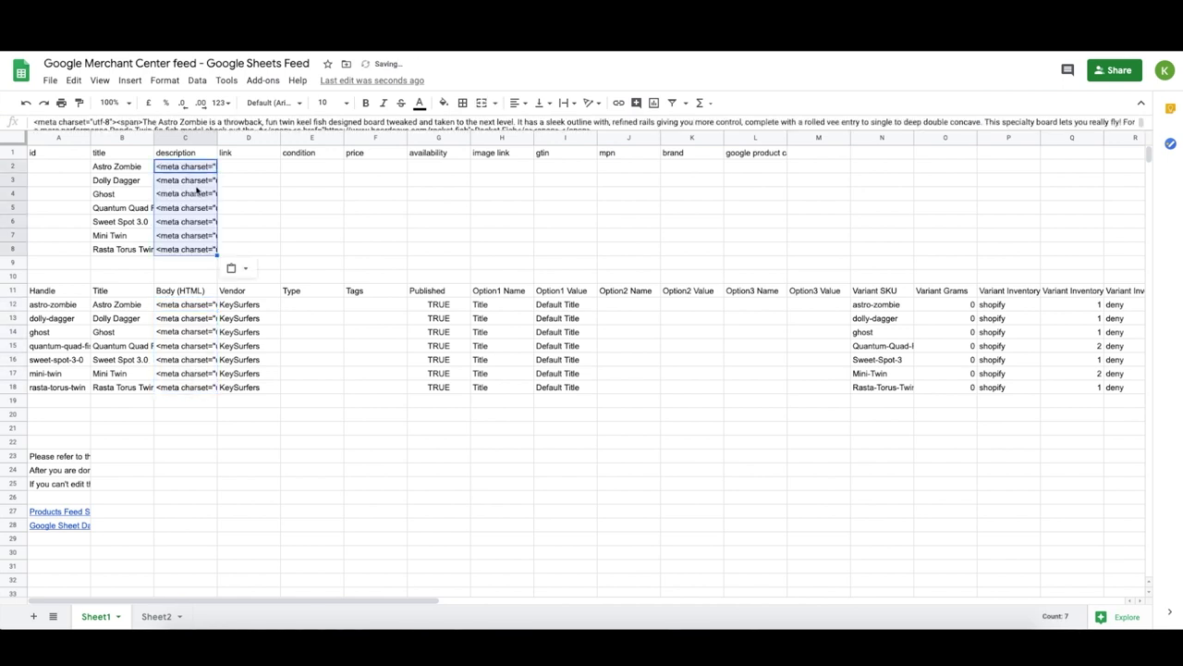
Copy the full Astro Zombie description from C2 and replace the demo code in the HTML Cleaner website's source editor with it
{"action": "left_click", "coordinate": [185, 168]}
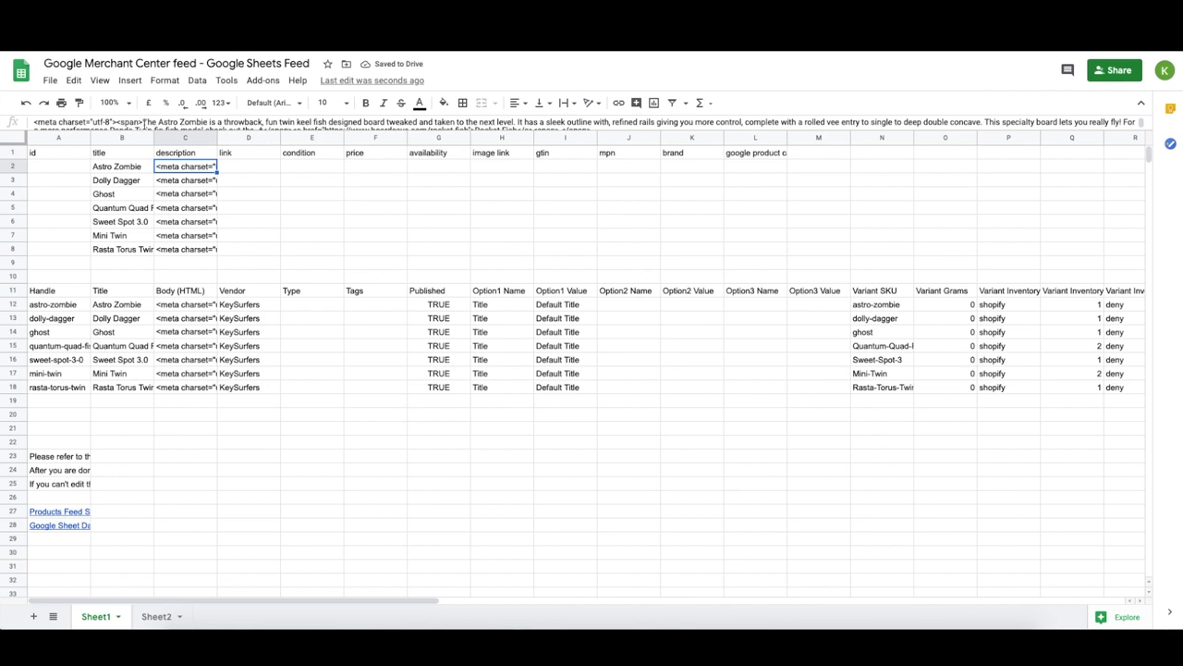
{"action": "left_click_drag", "start_coordinate": [143, 122], "coordinate": [33, 121]}
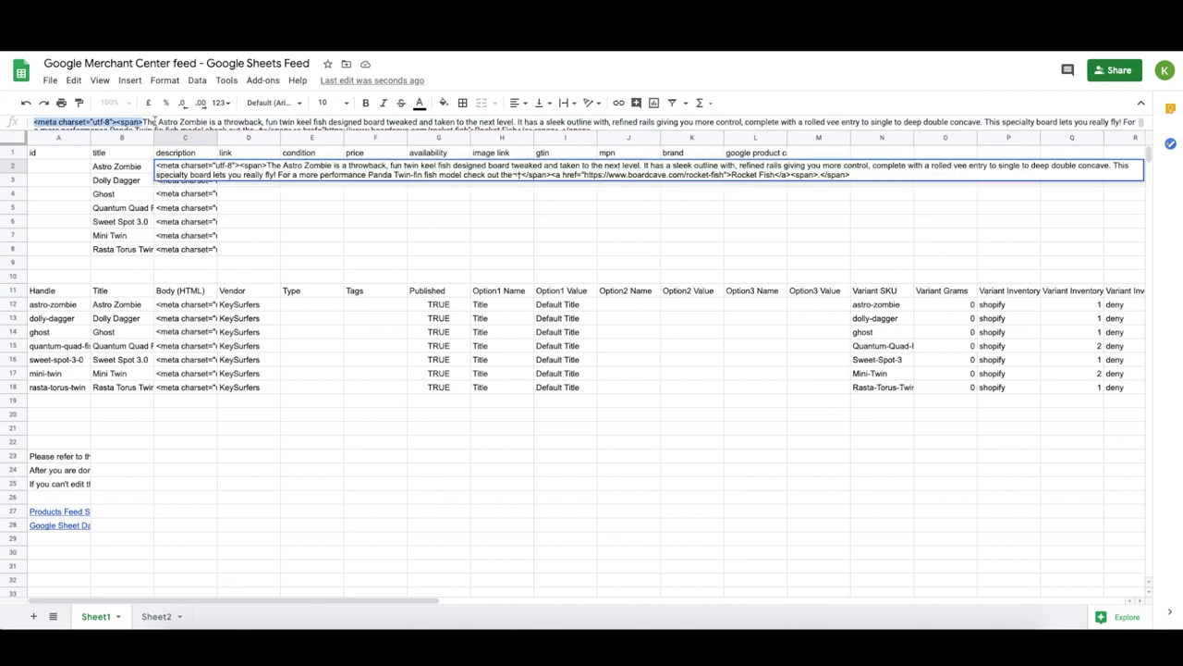
{"action": "key", "text": "super+a"}
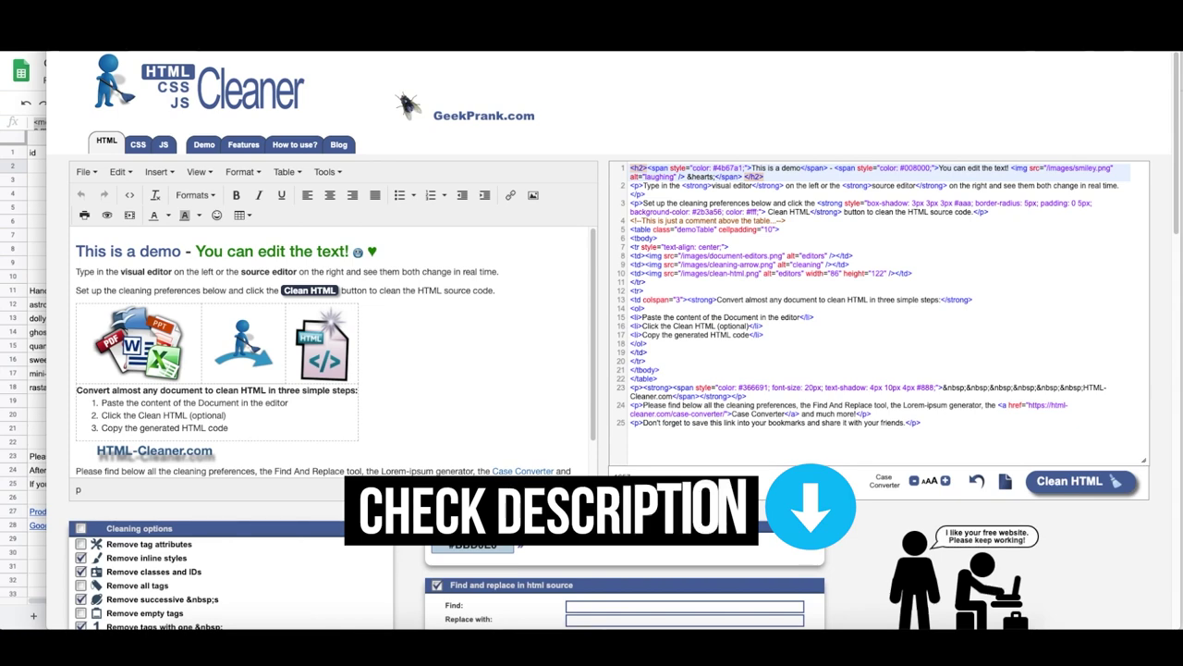
{"action": "left_click", "coordinate": [772, 257]}
{"action": "key", "text": "ctrl+a"}
{"action": "key", "text": "ctrl+v"}
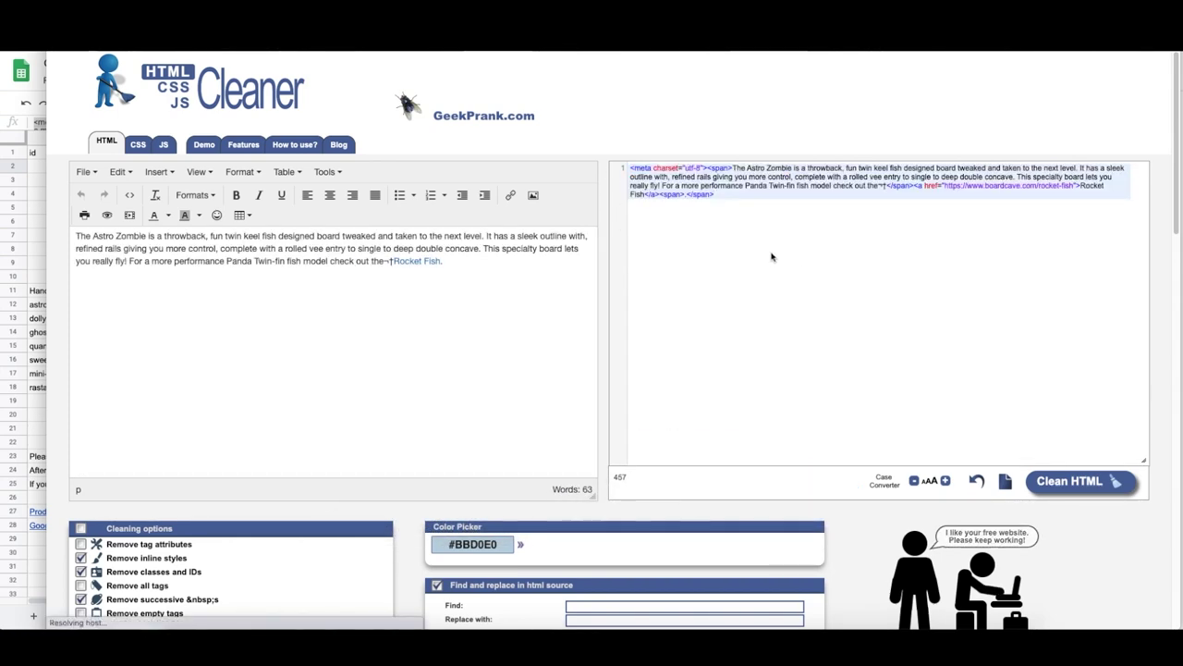
Delete the stray characters before the Rocket Fish link in HTML Cleaner's visual editor
{"action": "left_click_drag", "start_coordinate": [443, 262], "coordinate": [381, 262]}
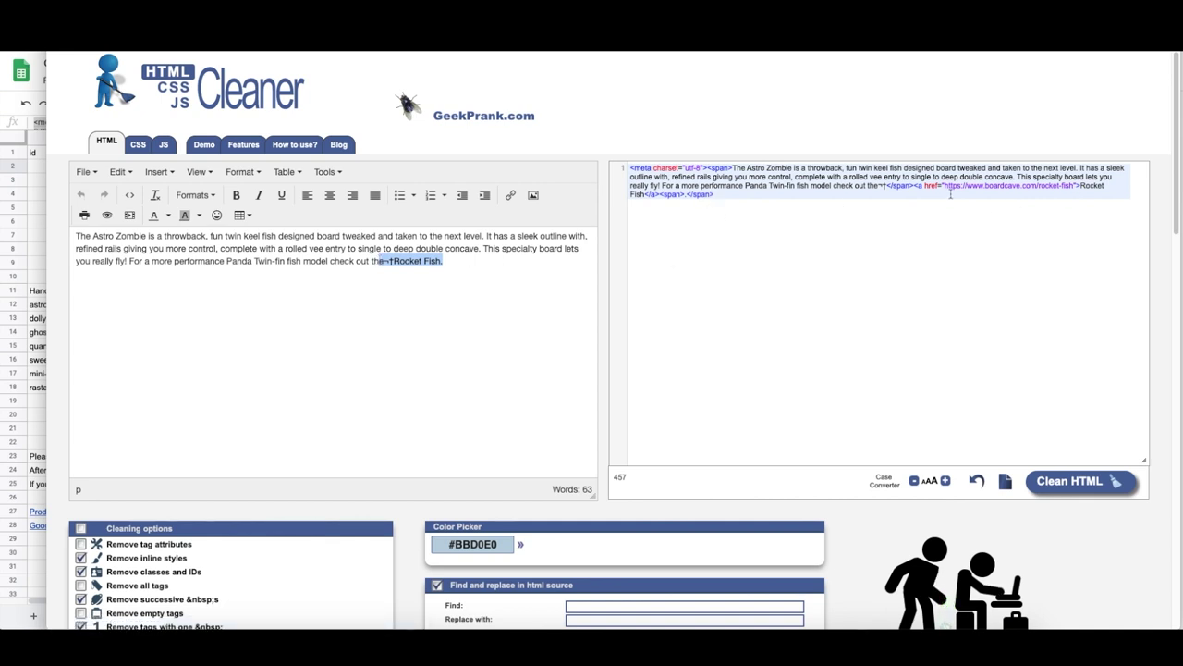
{"action": "left_click", "coordinate": [443, 262]}
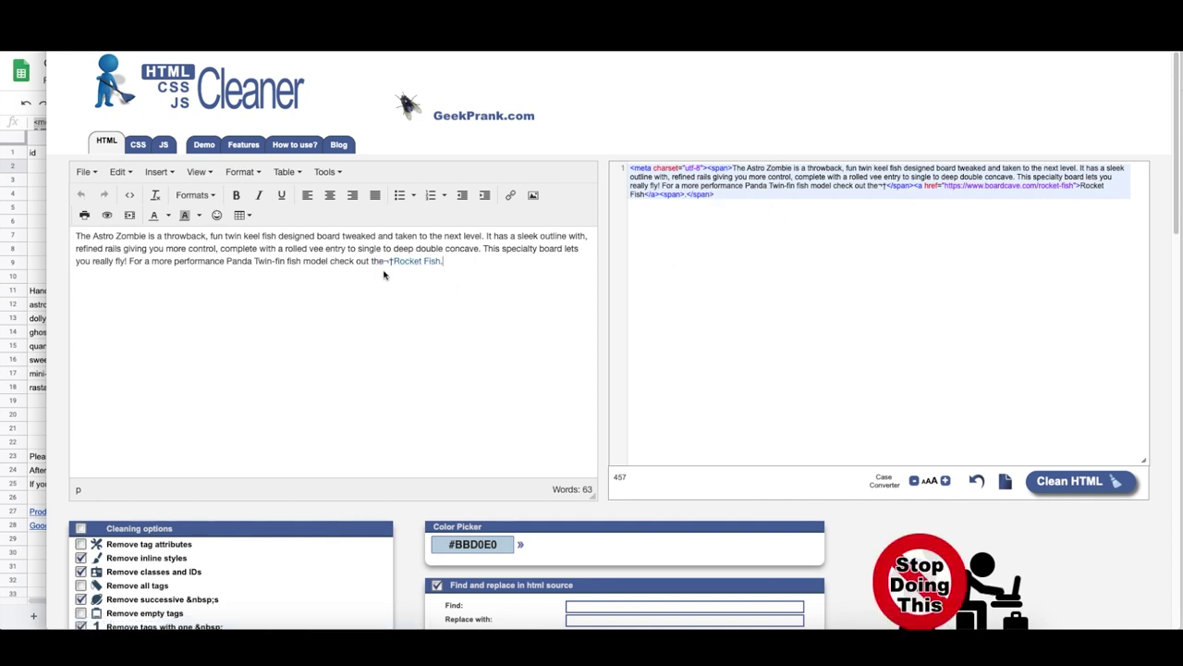
{"action": "left_click", "coordinate": [392, 262]}
{"action": "key", "text": "BackSpace"}
{"action": "key", "text": "BackSpace"}
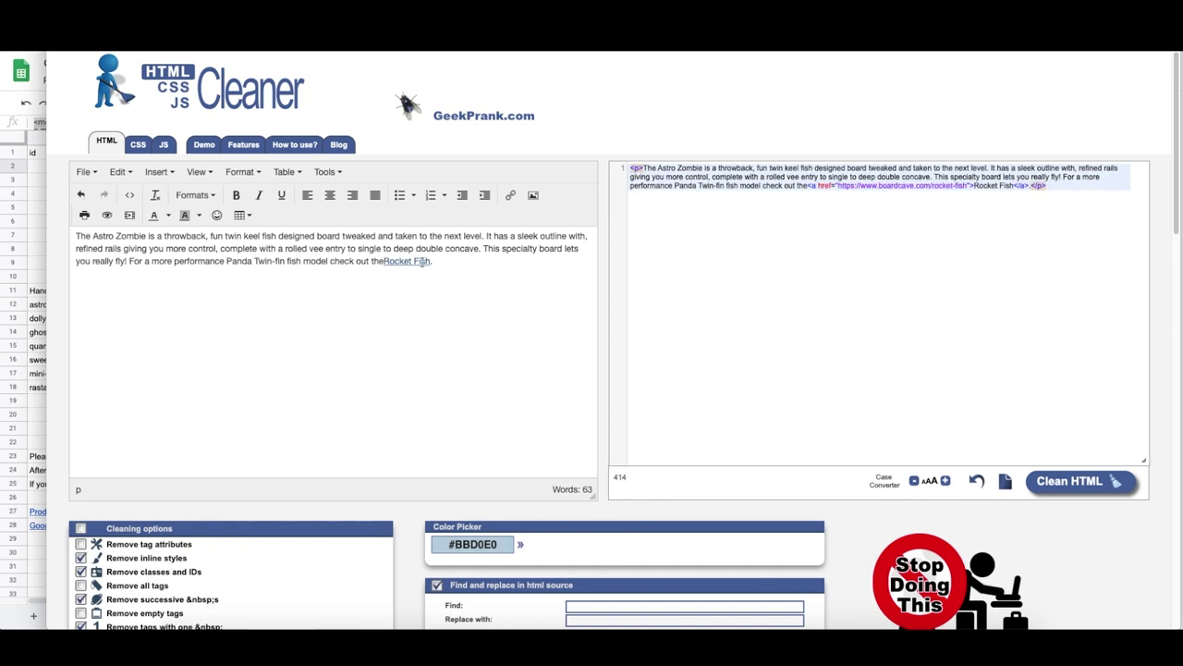
Copy the cleaned Astro Zombie text and replace the HTML description in cell C2 of the Google Sheets feed with it
{"action": "left_click_drag", "start_coordinate": [431, 262], "coordinate": [64, 233]}
{"action": "left_click", "coordinate": [37, 250]}
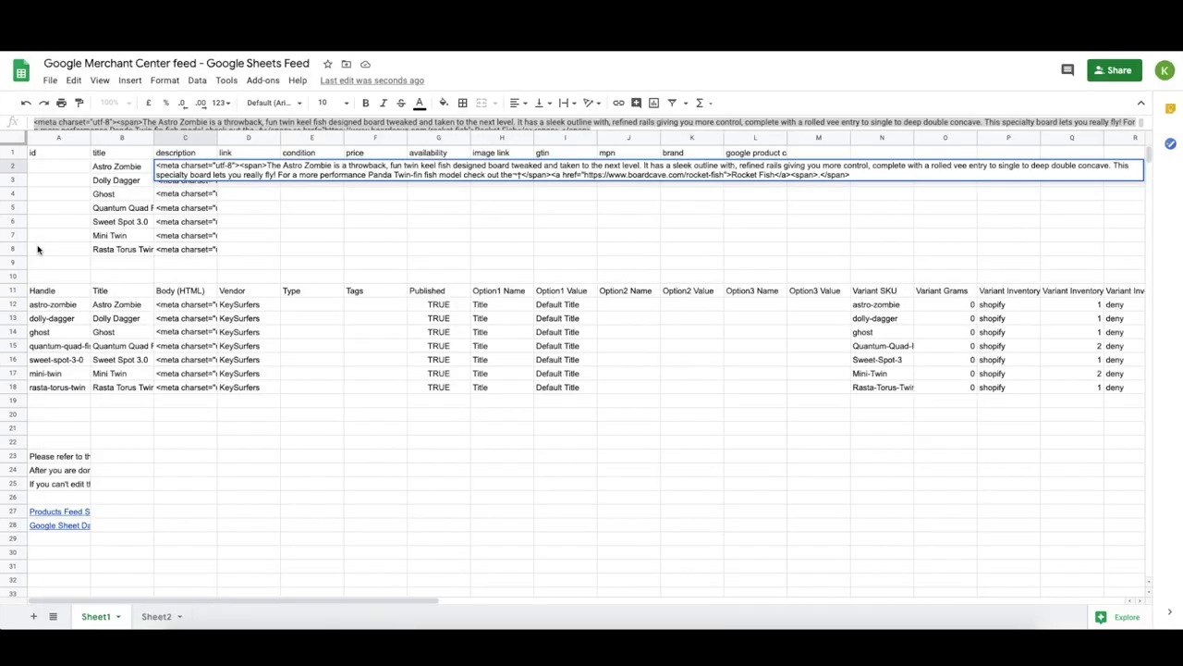
{"action": "key", "text": "ctrl+a"}
{"action": "key", "text": "ctrl+v"}
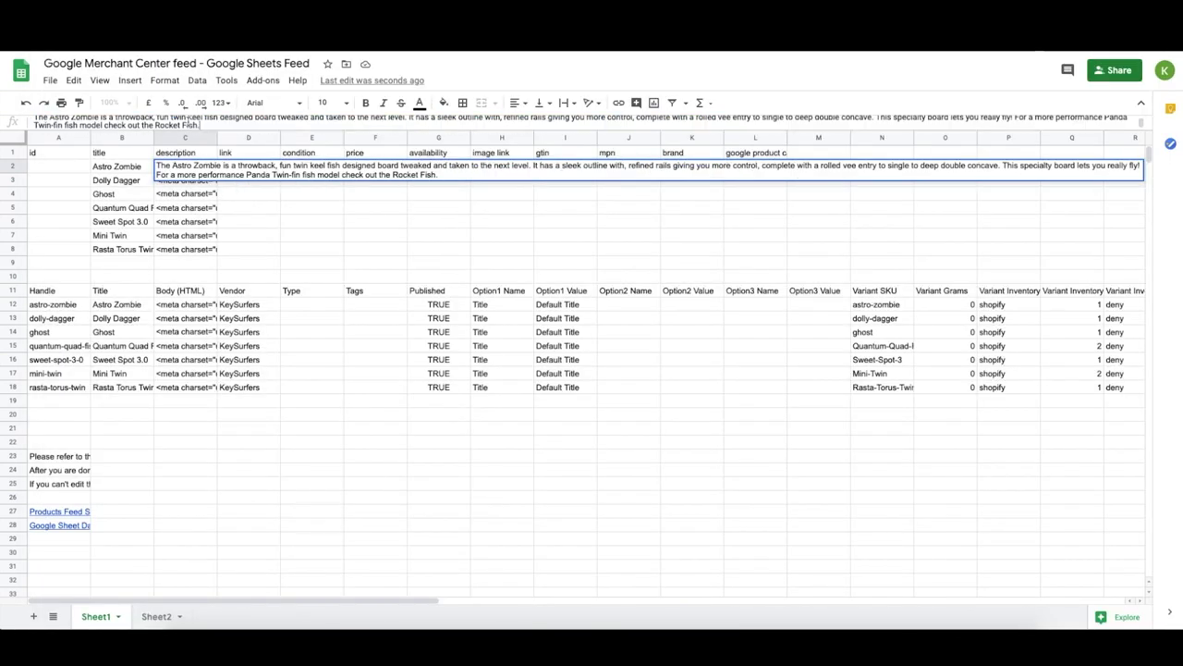
{"action": "key", "text": "Return"}
{"action": "left_click", "coordinate": [162, 166]}
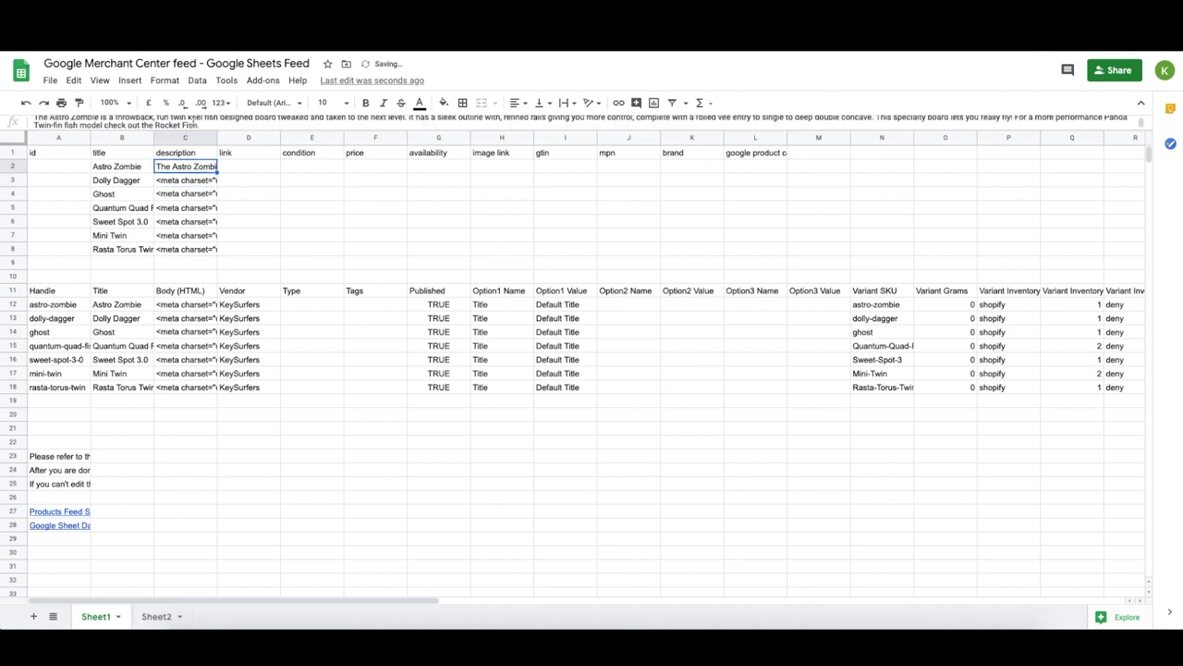
Copy the seven product handles from A12:A18 and paste them as values only into the feed's id column from A2
{"action": "left_click", "coordinate": [229, 167]}
{"action": "left_click", "coordinate": [63, 168]}
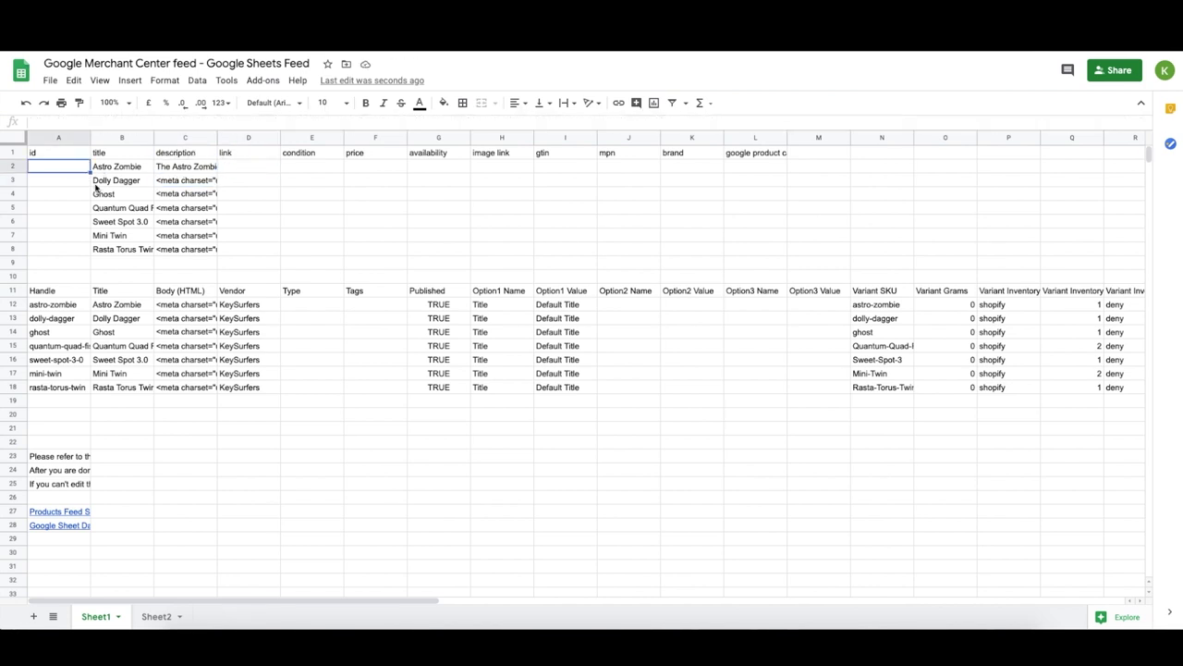
{"action": "left_click_drag", "start_coordinate": [55, 304], "coordinate": [53, 387]}
{"action": "key", "text": "super+c"}
{"action": "left_click", "coordinate": [53, 167]}
{"action": "right_click", "coordinate": [53, 168]}
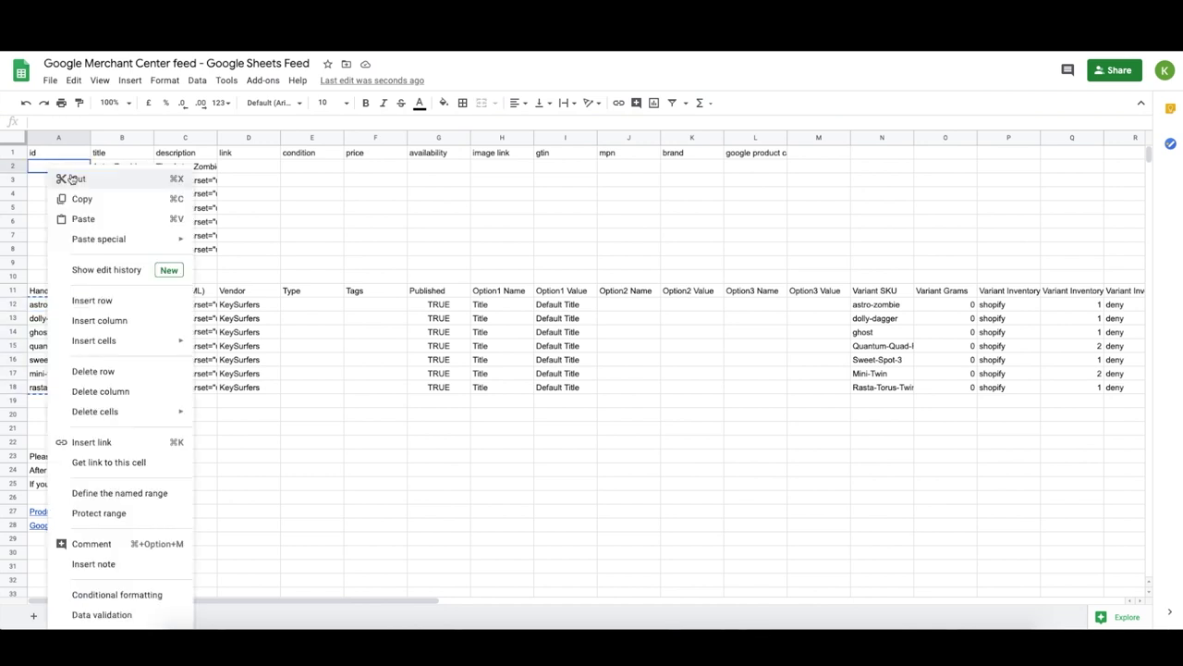
{"action": "mouse_move", "coordinate": [129, 243]}
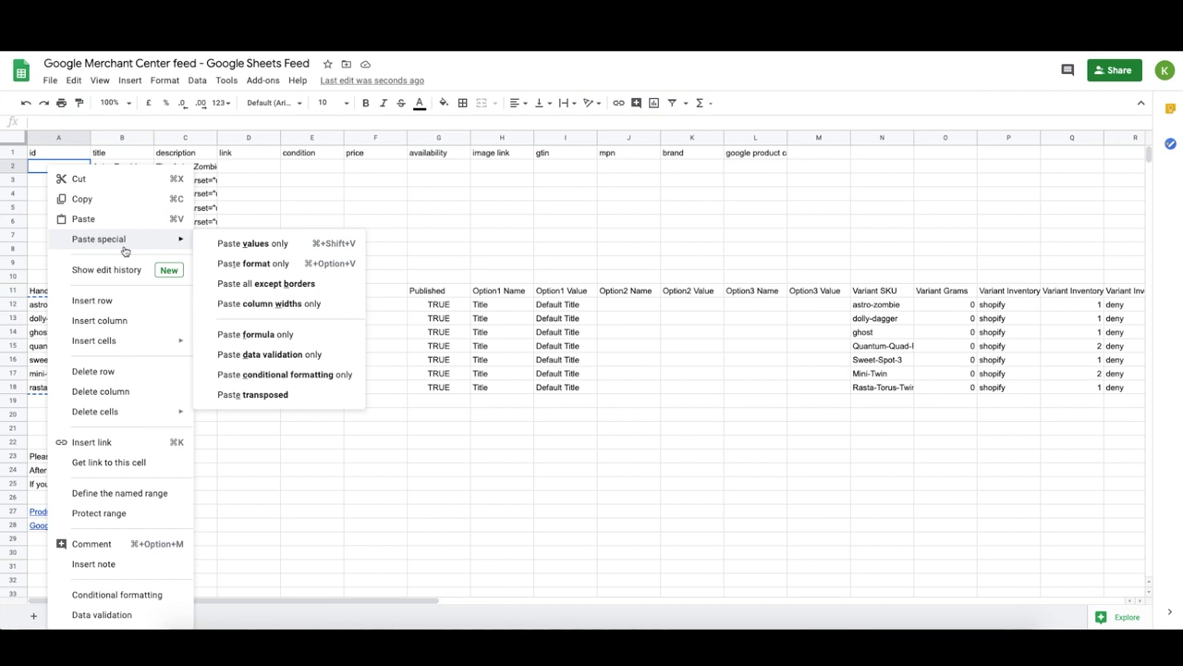
Fill the condition column with New for all seven products, in cells E2 to E8
{"action": "left_click", "coordinate": [305, 170]}
{"action": "type", "text": "New"}
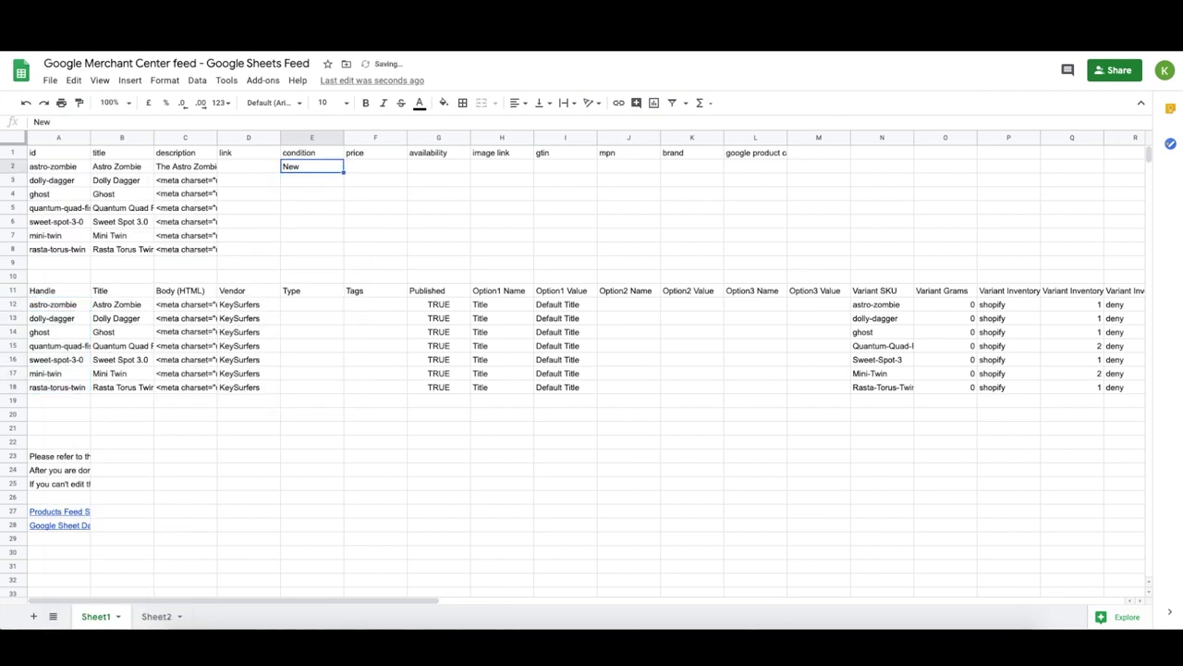
{"action": "left_click", "coordinate": [300, 252], "text": "shift"}
{"action": "left_click", "coordinate": [336, 198]}
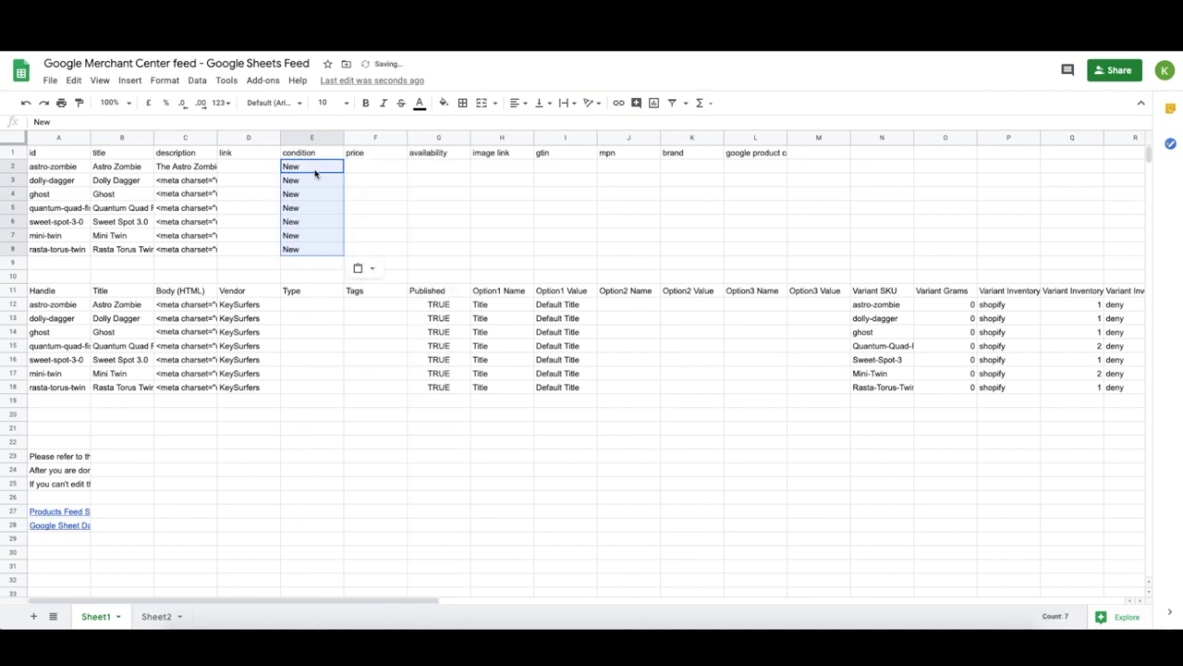
Copy the Variant Price and Variant Compare At Price columns, including headers, for all seven products into the feed starting at cell F2
{"action": "left_click", "coordinate": [375, 169]}
{"action": "scroll", "coordinate": [782, 349], "scroll_direction": "right", "scroll_amount": 5}
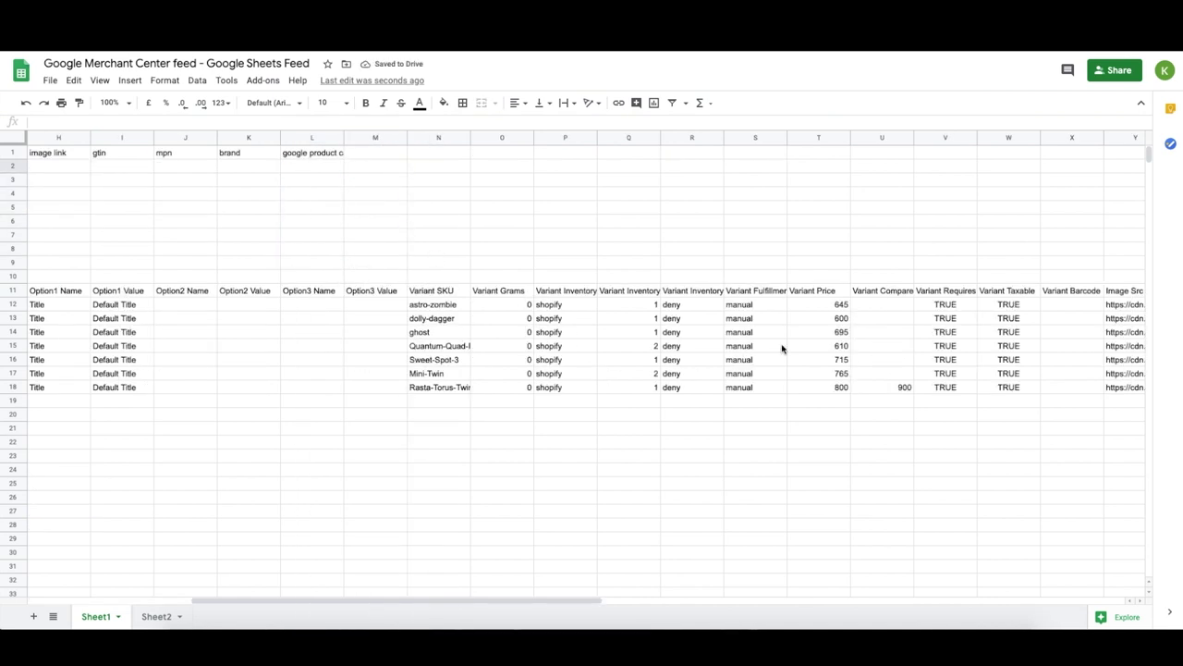
{"action": "left_click_drag", "start_coordinate": [826, 305], "coordinate": [890, 388]}
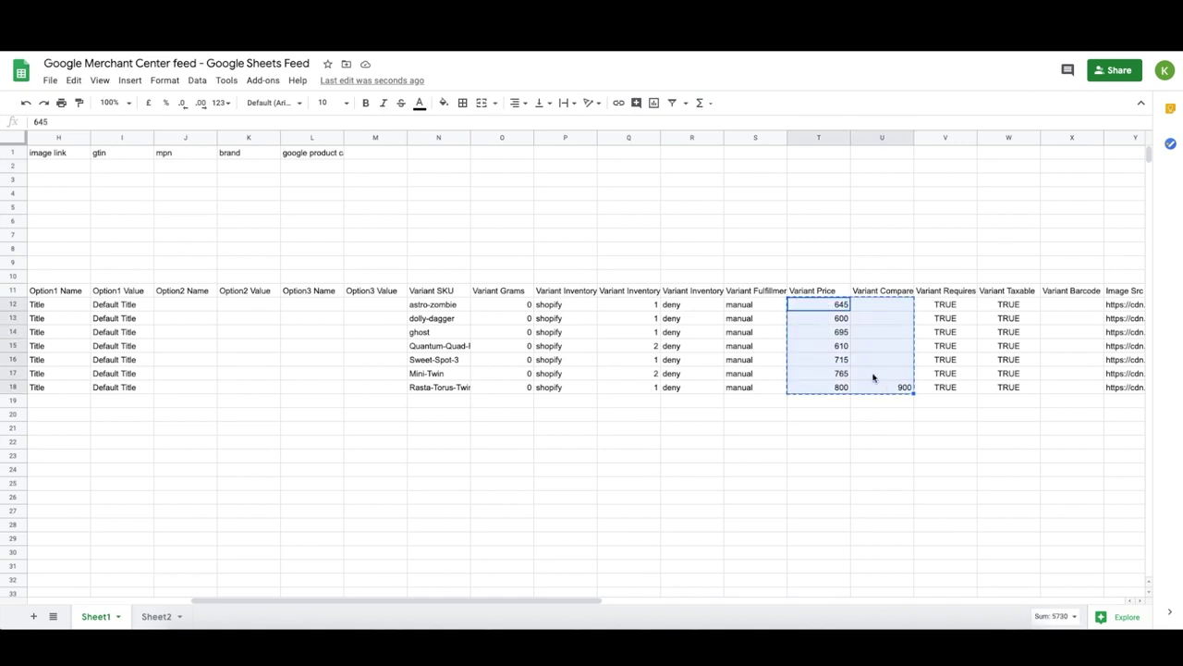
{"action": "key", "text": "ctrl+c"}
{"action": "left_click", "coordinate": [818, 293]}
{"action": "left_click_drag", "start_coordinate": [818, 293], "coordinate": [893, 394]}
{"action": "scroll", "coordinate": [674, 327], "scroll_direction": "left", "scroll_amount": 5}
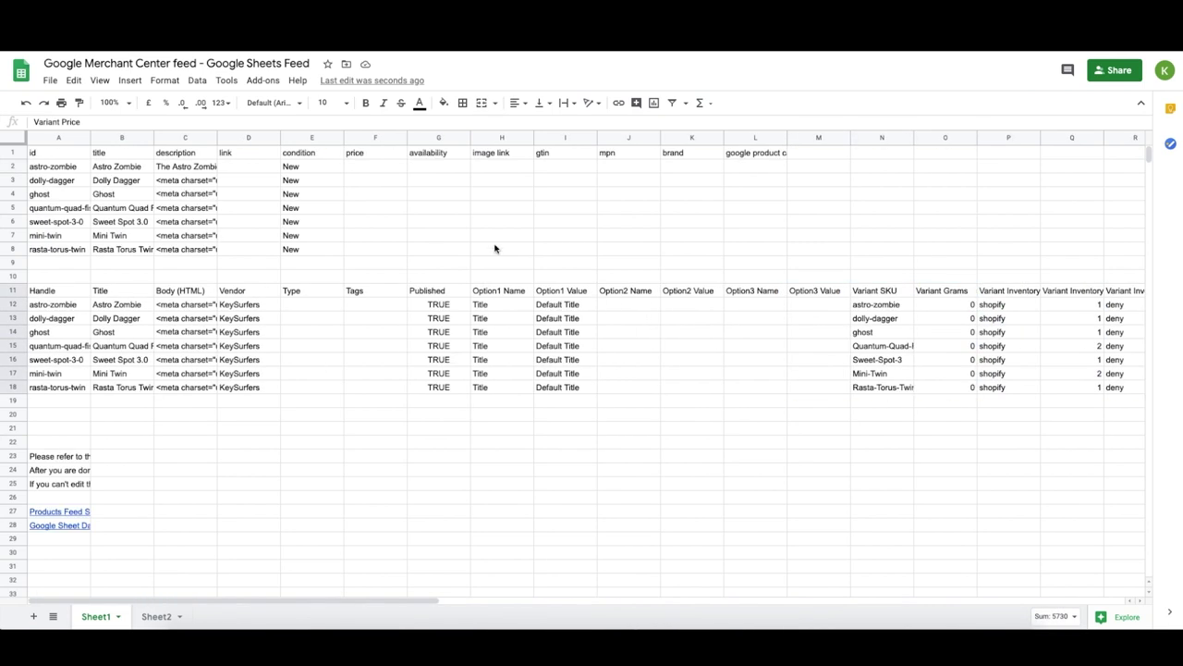
{"action": "left_click", "coordinate": [383, 171]}
{"action": "key", "text": "ctrl+v"}
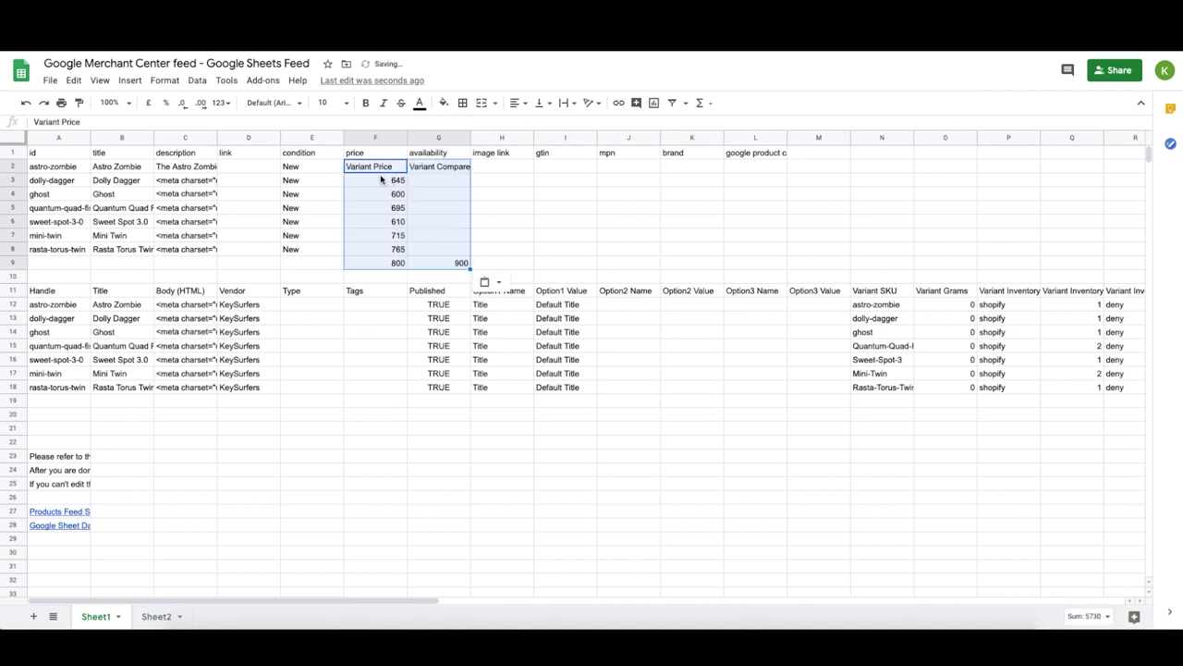
Move the pasted Variant Price and Variant Compare At Price block so that it starts at cell H2
{"action": "key", "text": "ctrl+x"}
{"action": "key", "text": "Right"}
{"action": "key", "text": "Right"}
{"action": "key", "text": "ctrl+v"}
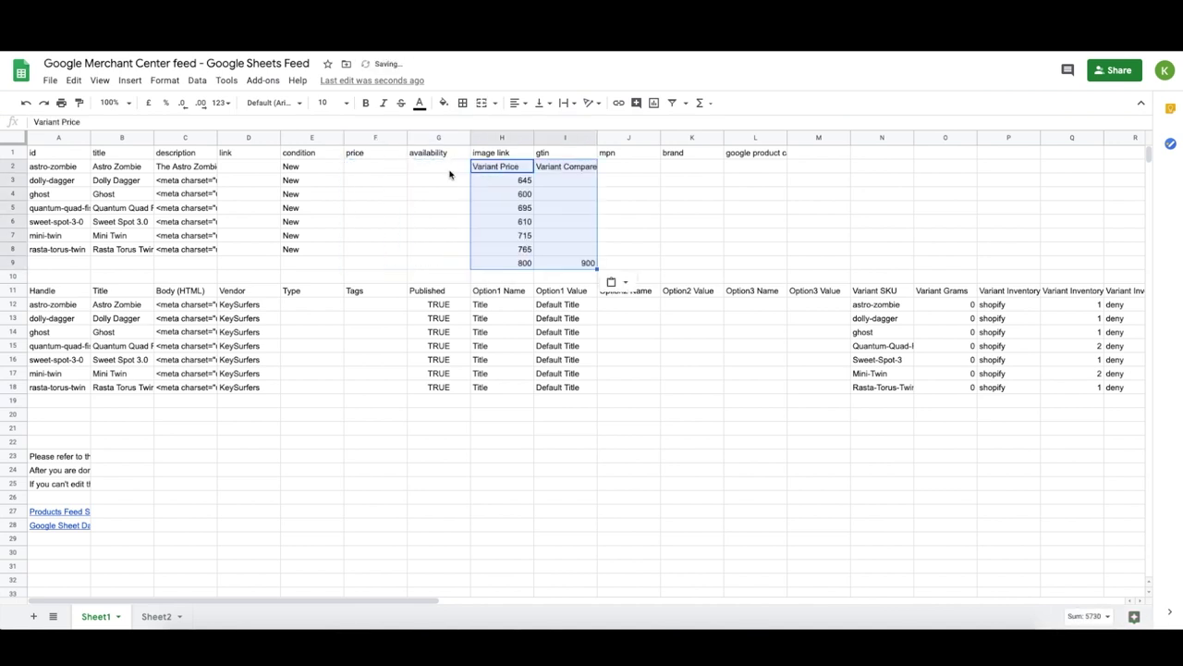
Copy the seven Variant Price values from H3:H9 into the feed's price column, starting at F2
{"action": "left_click_drag", "start_coordinate": [497, 183], "coordinate": [502, 262]}
{"action": "key", "text": "ctrl+c"}
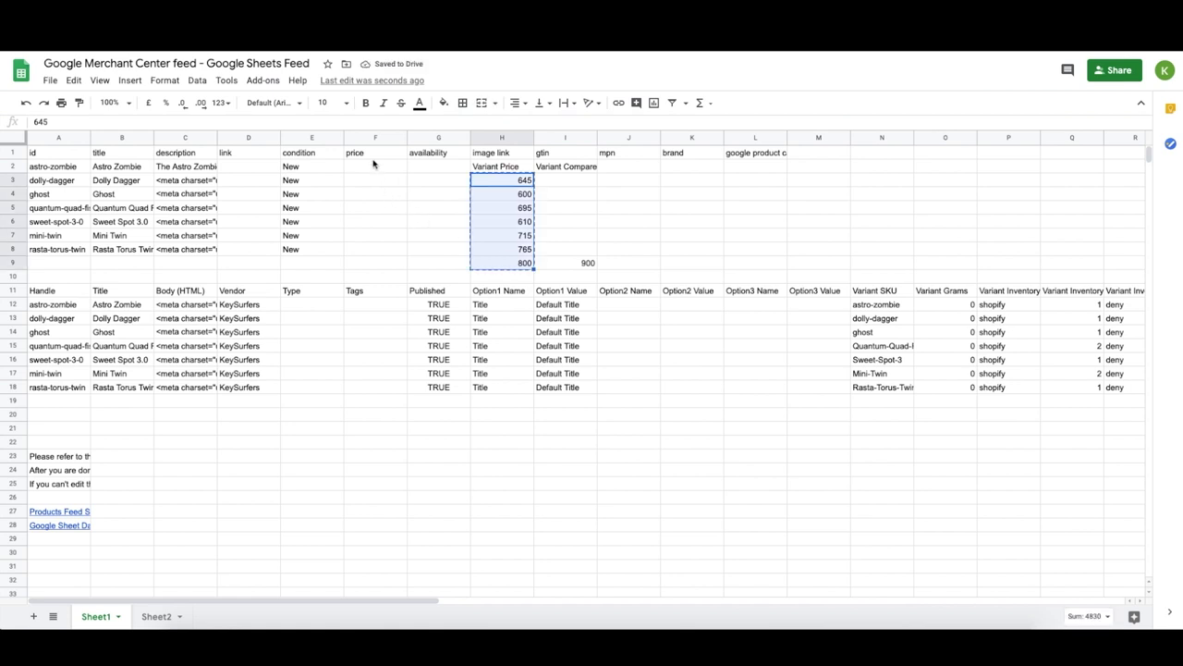
{"action": "left_click", "coordinate": [366, 169]}
{"action": "key", "text": "ctrl+v"}
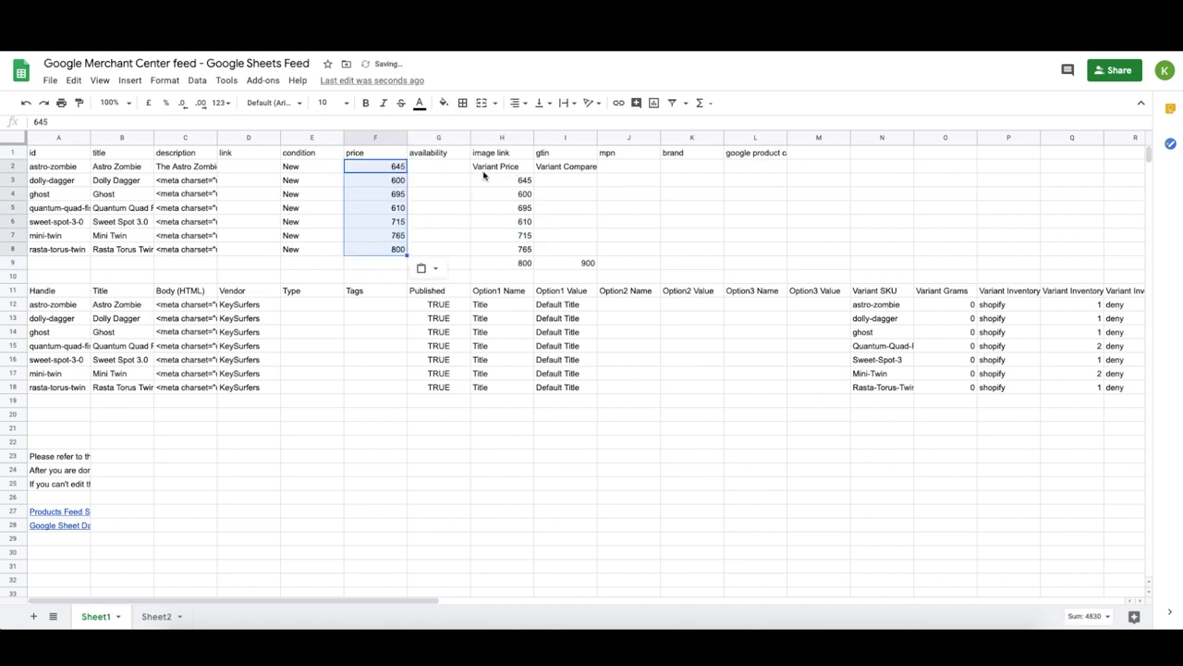
Examine the Variant Compare At Price heading and how that price is shown on the store's Rasta Torus Twin product page
{"action": "left_click", "coordinate": [559, 168]}
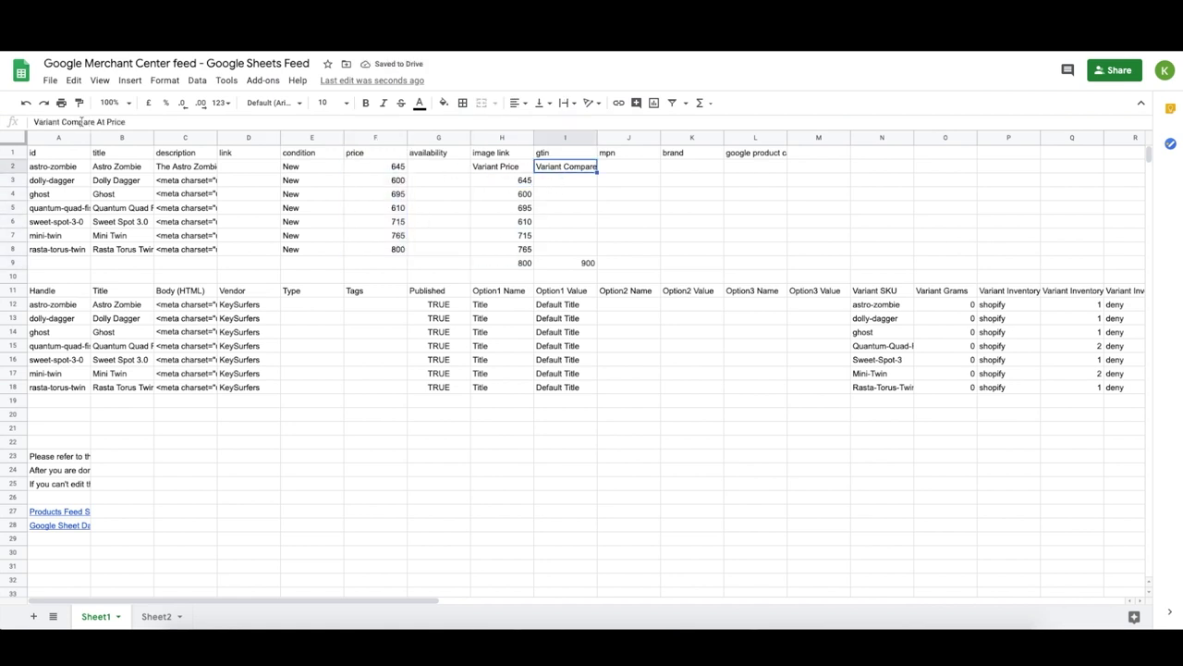
{"action": "left_click_drag", "start_coordinate": [62, 121], "coordinate": [192, 121]}
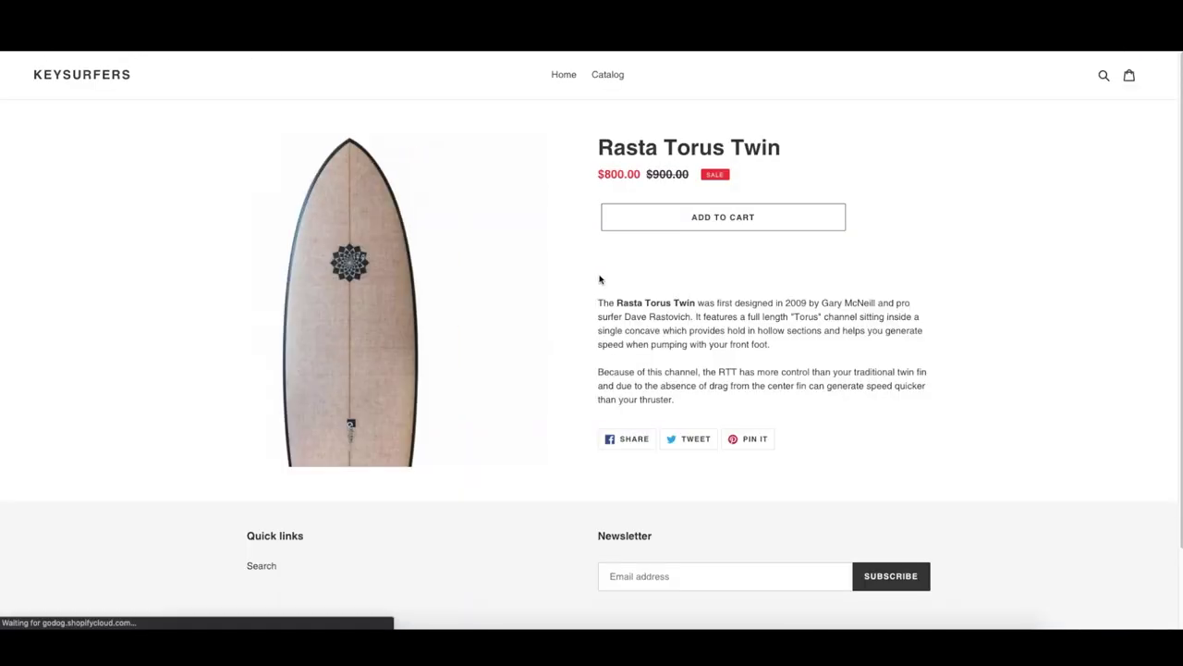
{"action": "mouse_move", "coordinate": [689, 174]}
{"action": "left_mouse_down"}
{"action": "mouse_move", "coordinate": [597, 174]}
{"action": "mouse_move", "coordinate": [694, 178]}
{"action": "left_mouse_up"}
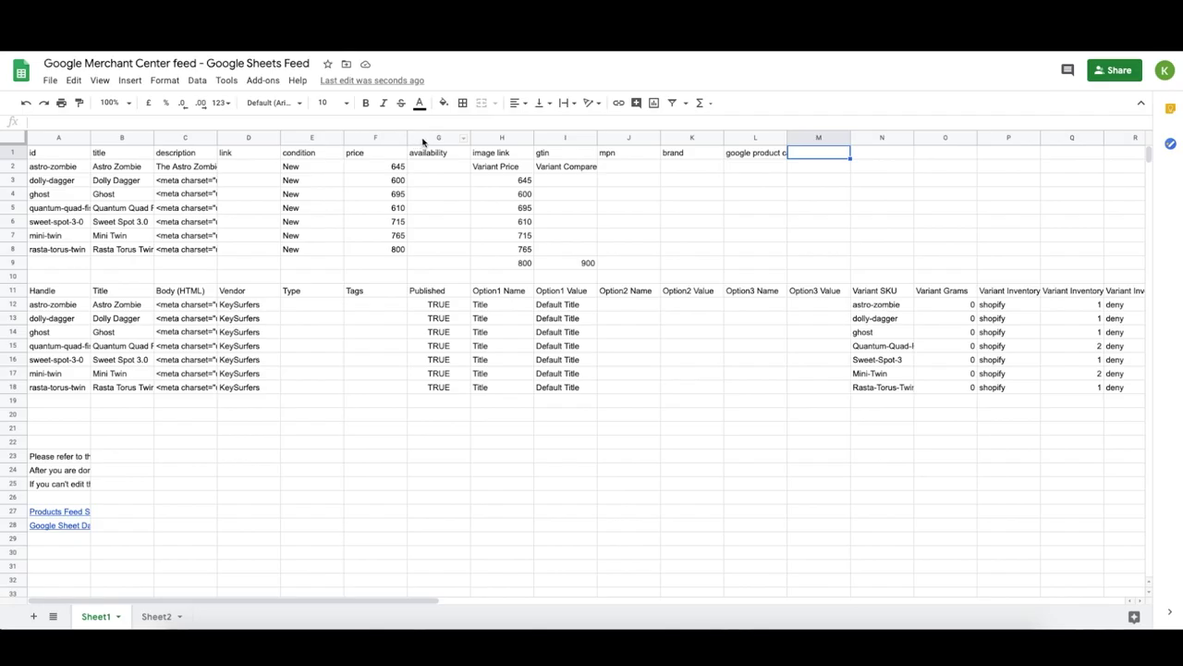
Insert a column between price and availability in the feed sheet and give it the header sale_price
{"action": "left_click", "coordinate": [422, 139]}
{"action": "right_click", "coordinate": [422, 139]}
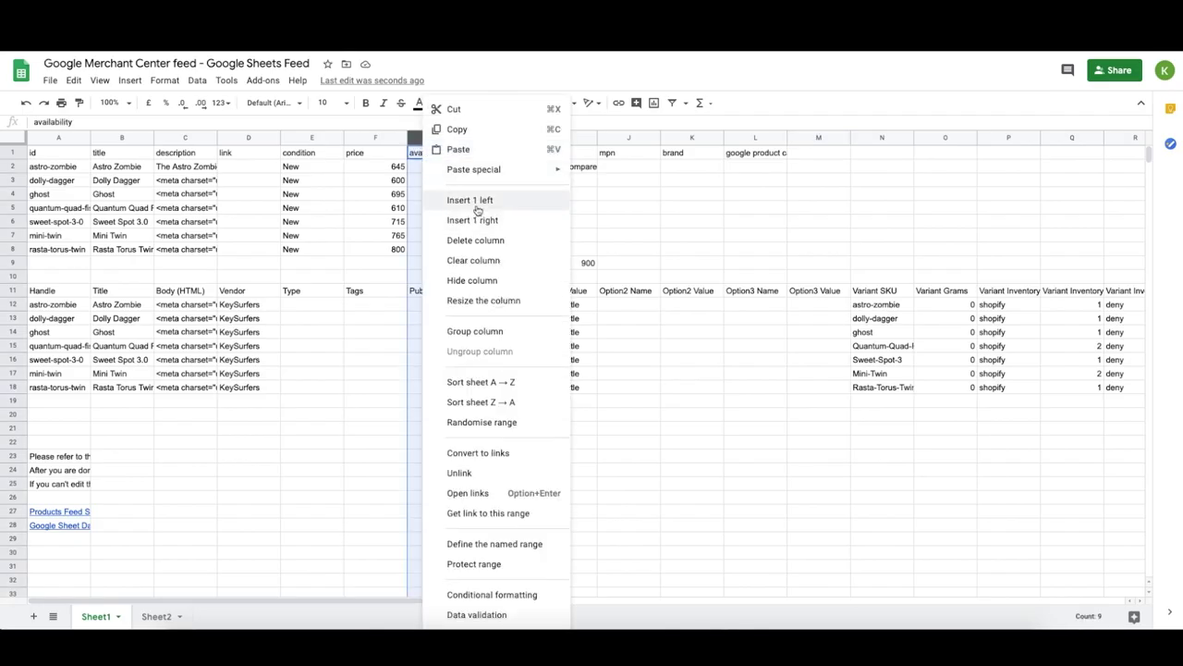
{"action": "left_click", "coordinate": [447, 201]}
{"action": "left_click", "coordinate": [425, 157]}
{"action": "type", "text": "sale_price"}
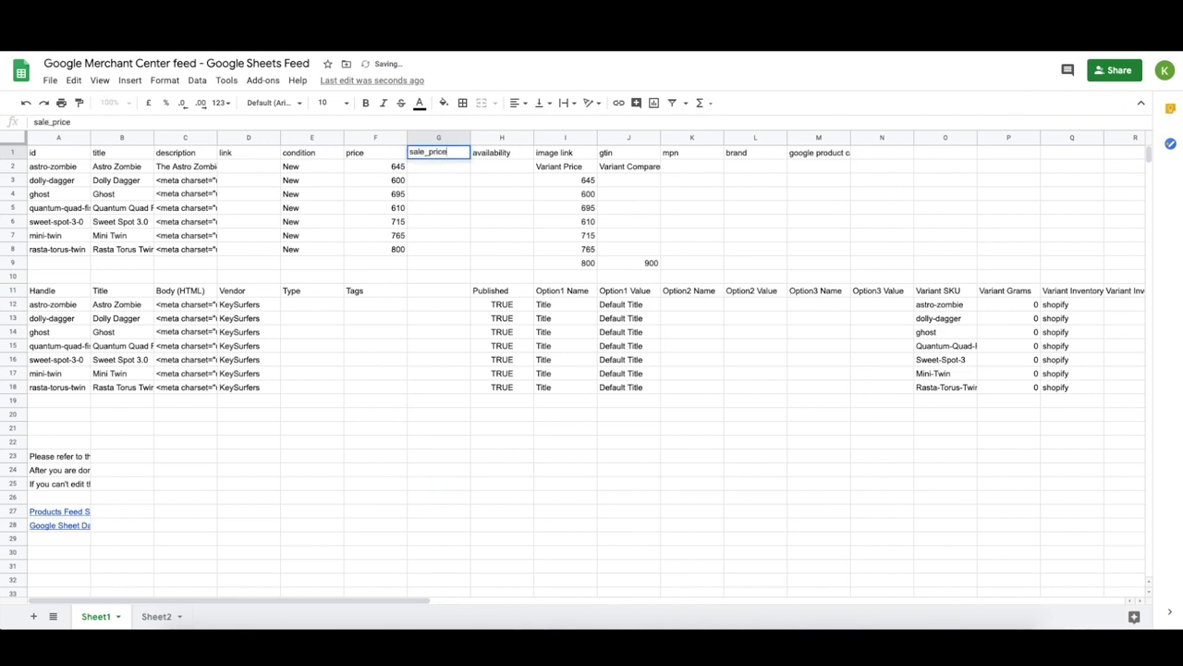
{"action": "key", "text": "Return"}
Set the Rasta Torus Twin's price to 900 and its sale_price to 800 in row 8
{"action": "left_click", "coordinate": [568, 261]}
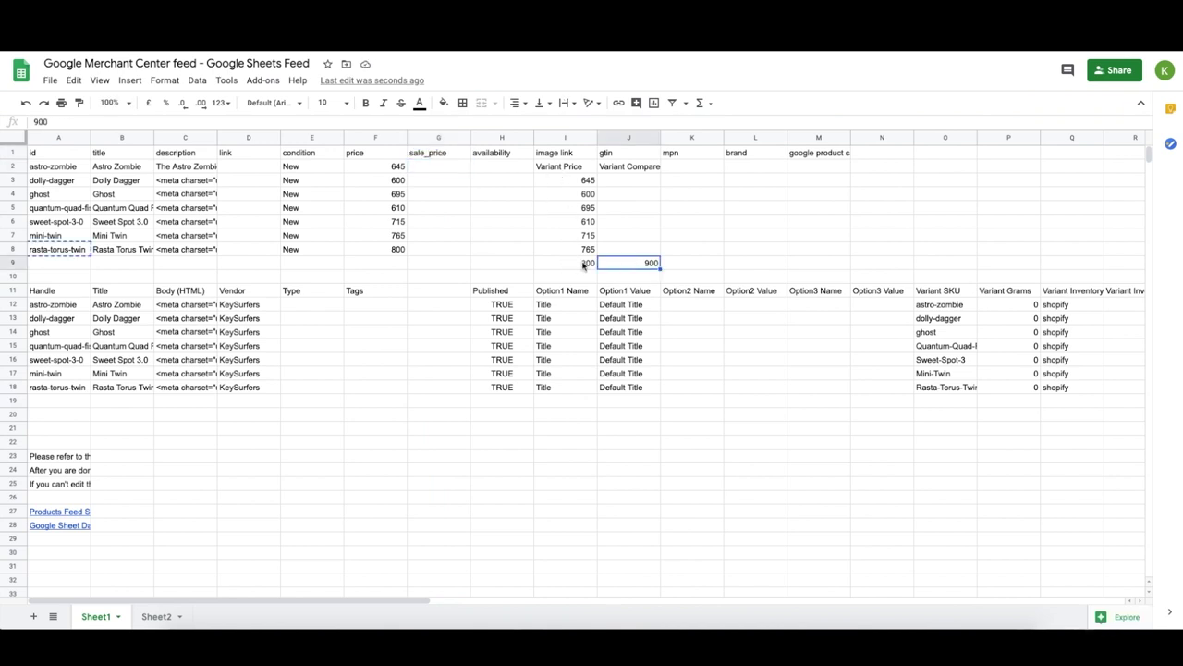
{"action": "left_click", "coordinate": [384, 252]}
{"action": "type", "text": "900"}
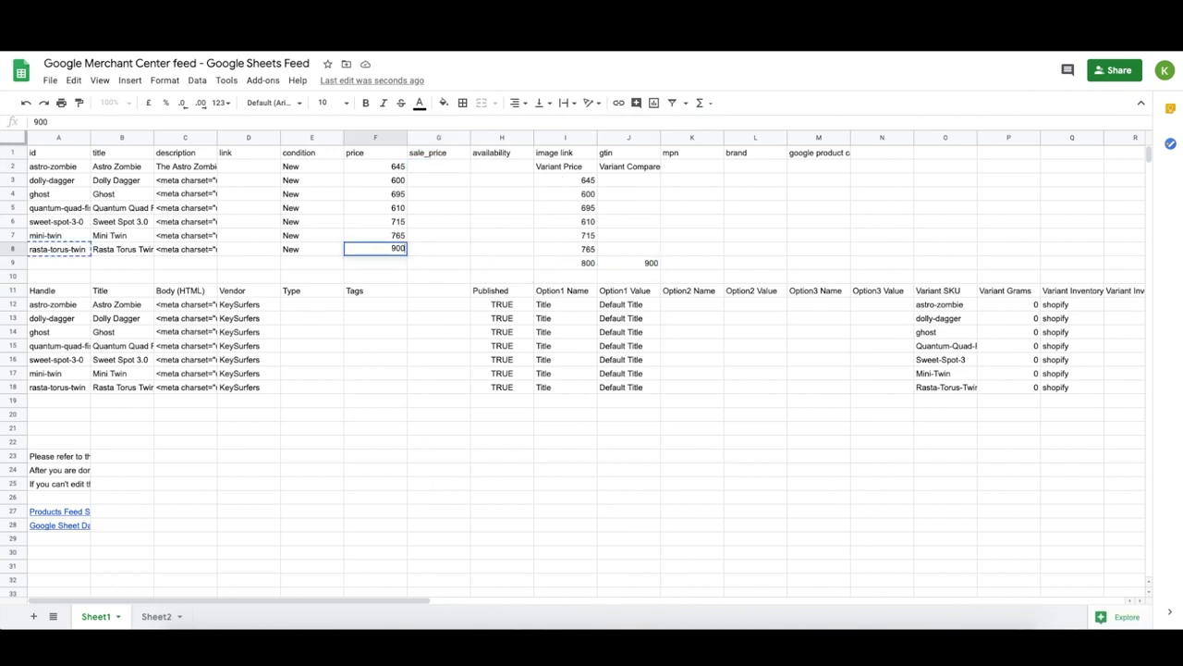
{"action": "key", "text": "Tab"}
{"action": "type", "text": "800"}
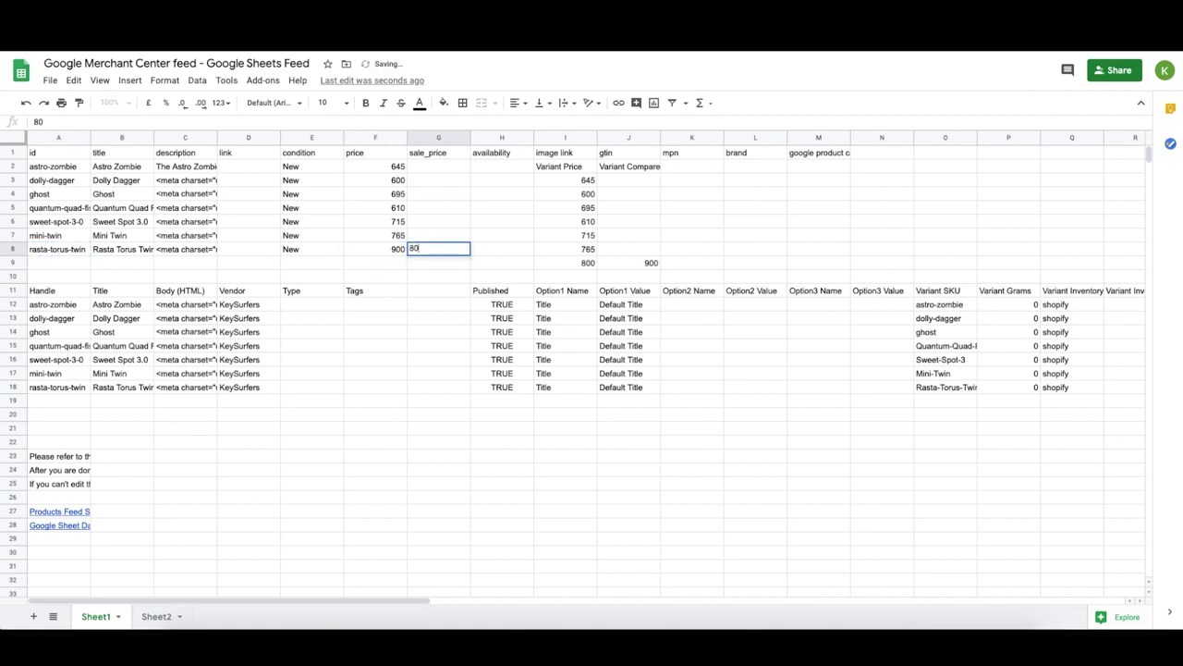
{"action": "key", "text": "Return"}
Clear the leftover Variant Price and Variant Compare At Price data from I2:J9
{"action": "left_click_drag", "start_coordinate": [562, 171], "coordinate": [629, 264]}
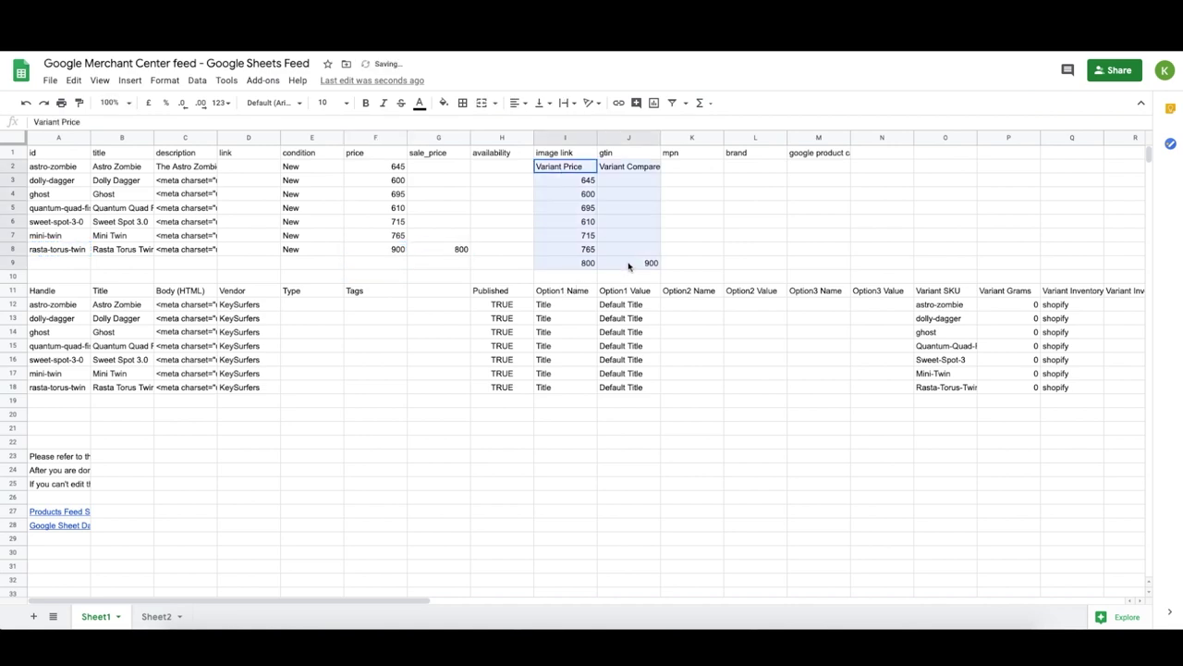
{"action": "key", "text": "Delete"}
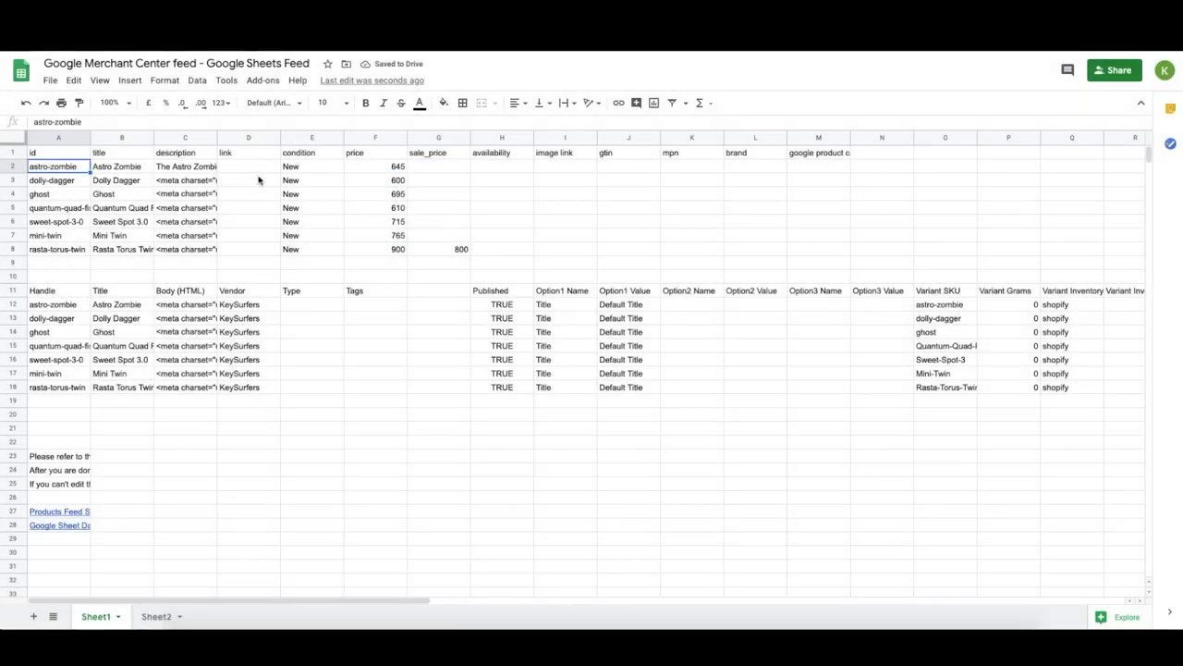
{"action": "left_click", "coordinate": [251, 168]}
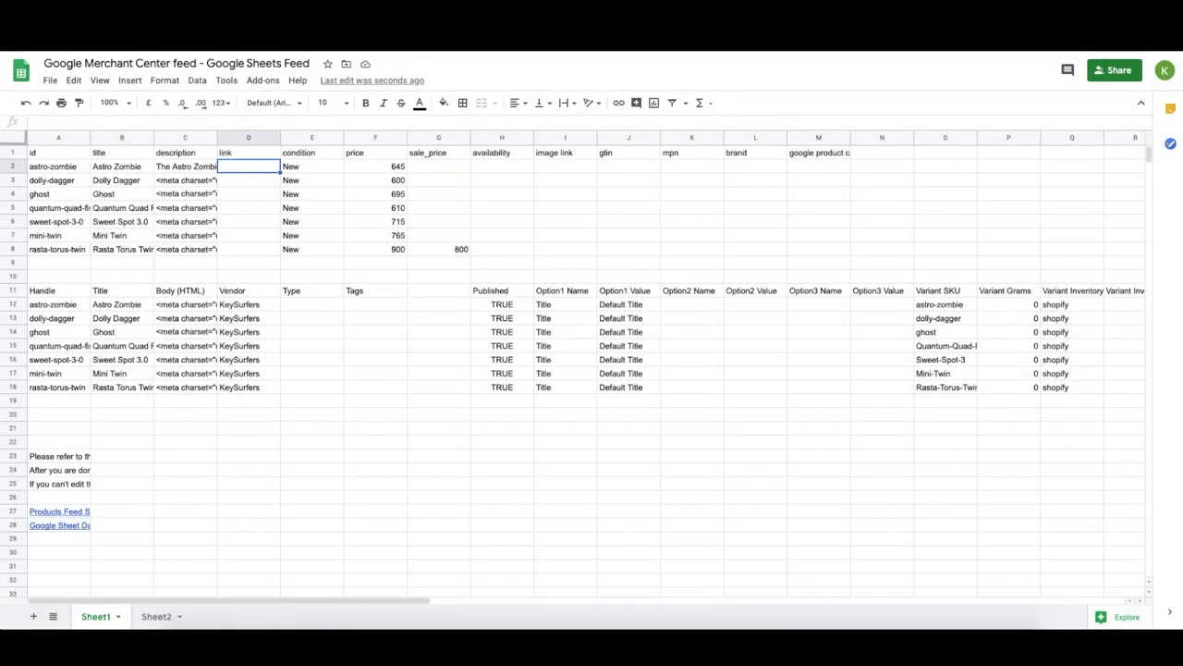
{"action": "left_click", "coordinate": [235, 251]}
{"action": "key", "text": "alt+Tab"}
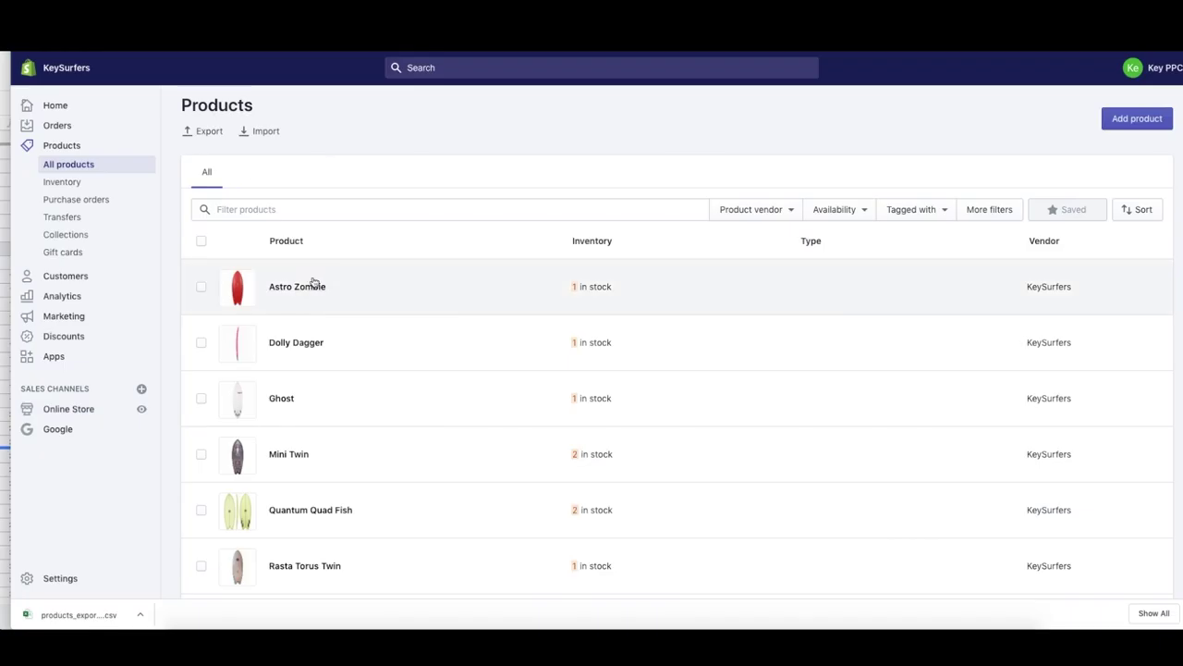
{"action": "mouse_move", "coordinate": [305, 290]}
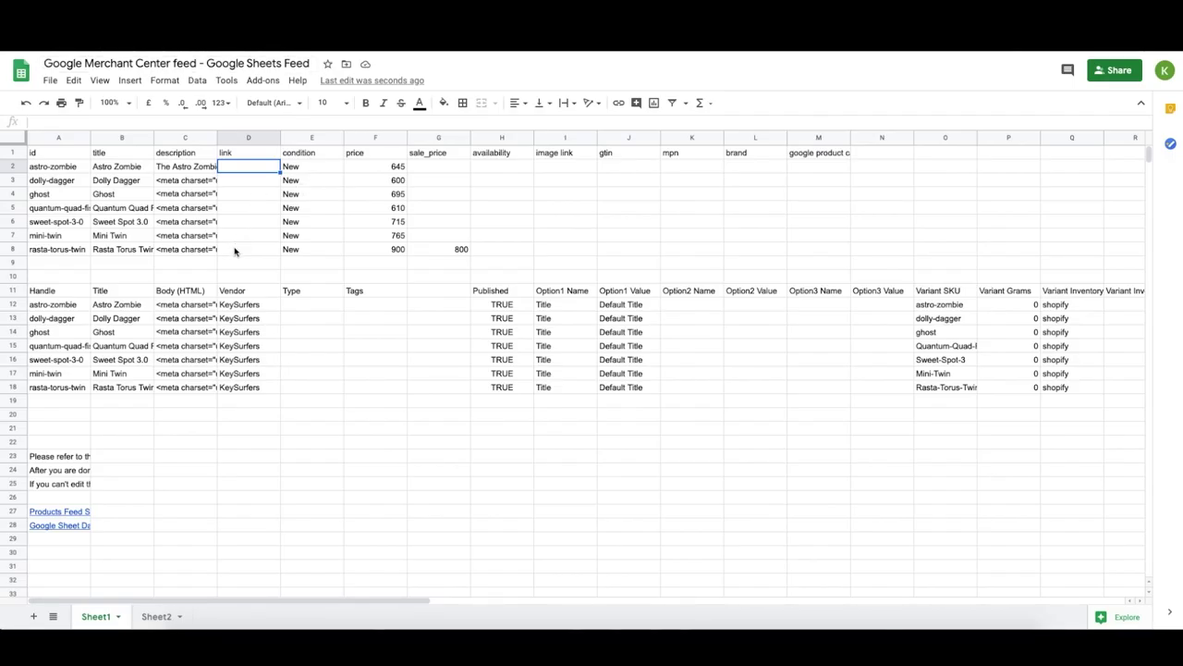
{"action": "left_click", "coordinate": [235, 249]}
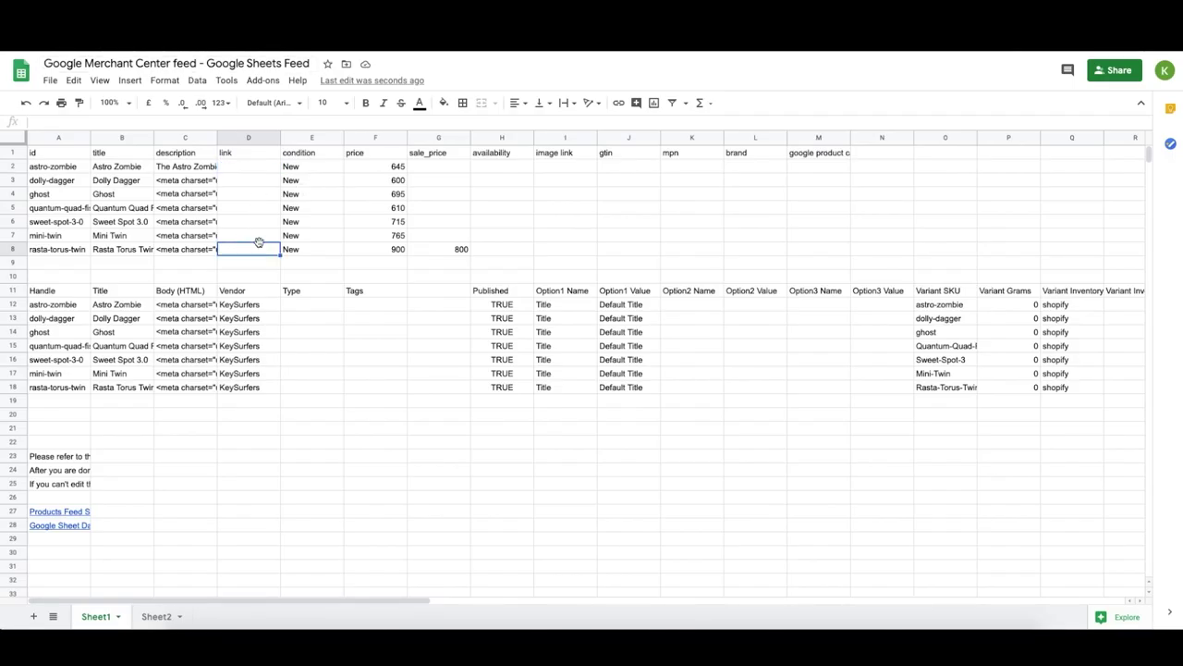
{"action": "key", "text": "ctrl+v"}
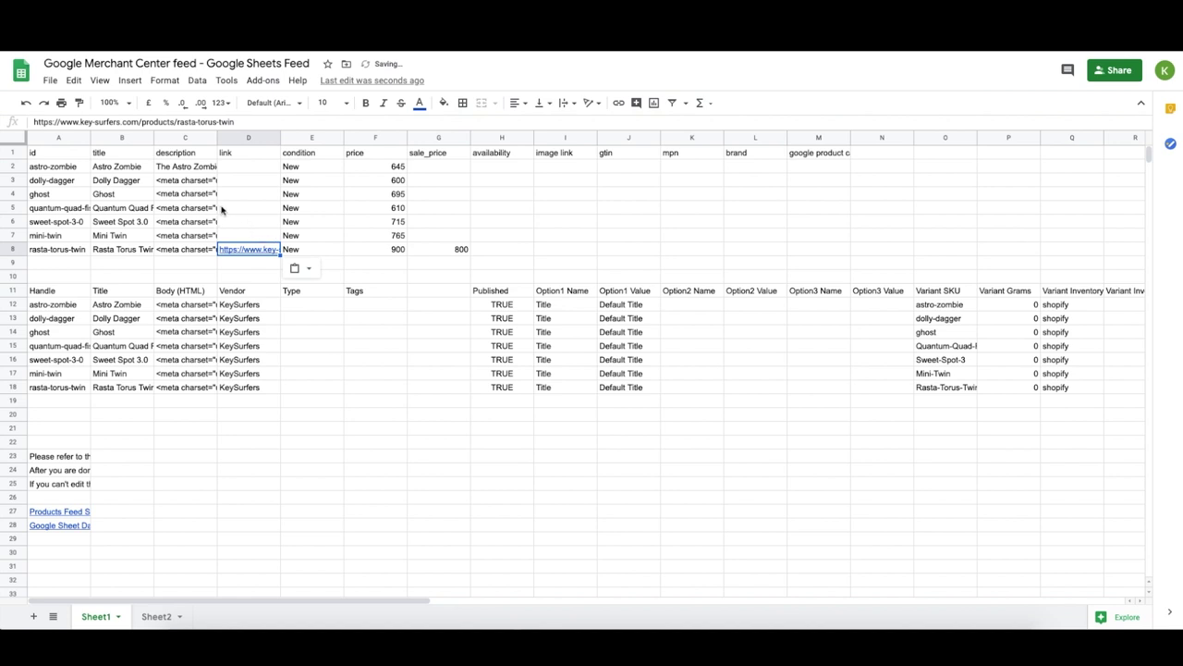
{"action": "left_click", "coordinate": [249, 208]}
{"action": "key", "text": "ctrl+v"}
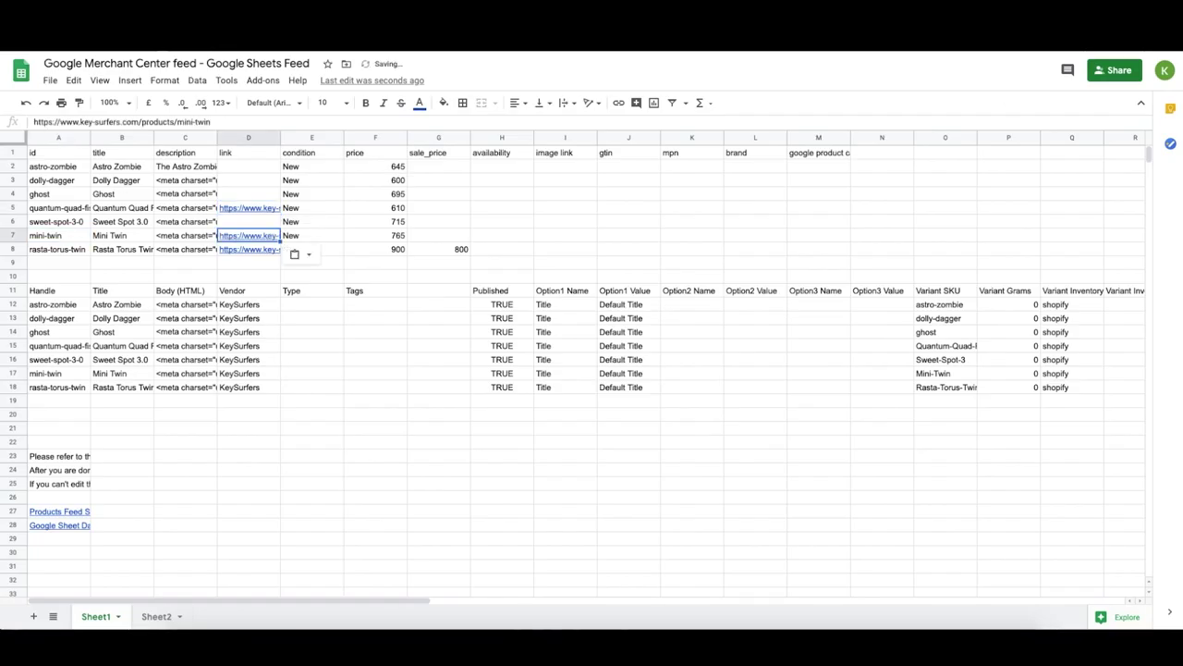
{"action": "left_click", "coordinate": [248, 180]}
{"action": "key", "text": "ctrl+v"}
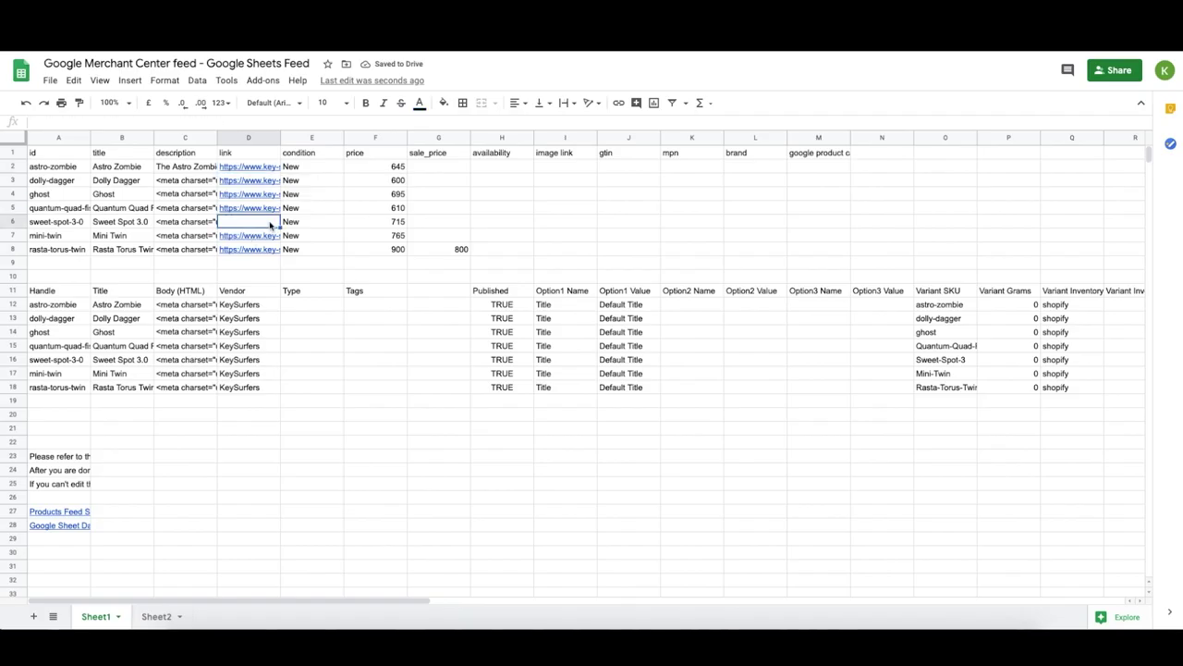
{"action": "left_click", "coordinate": [268, 222]}
{"action": "key", "text": "ctrl+v"}
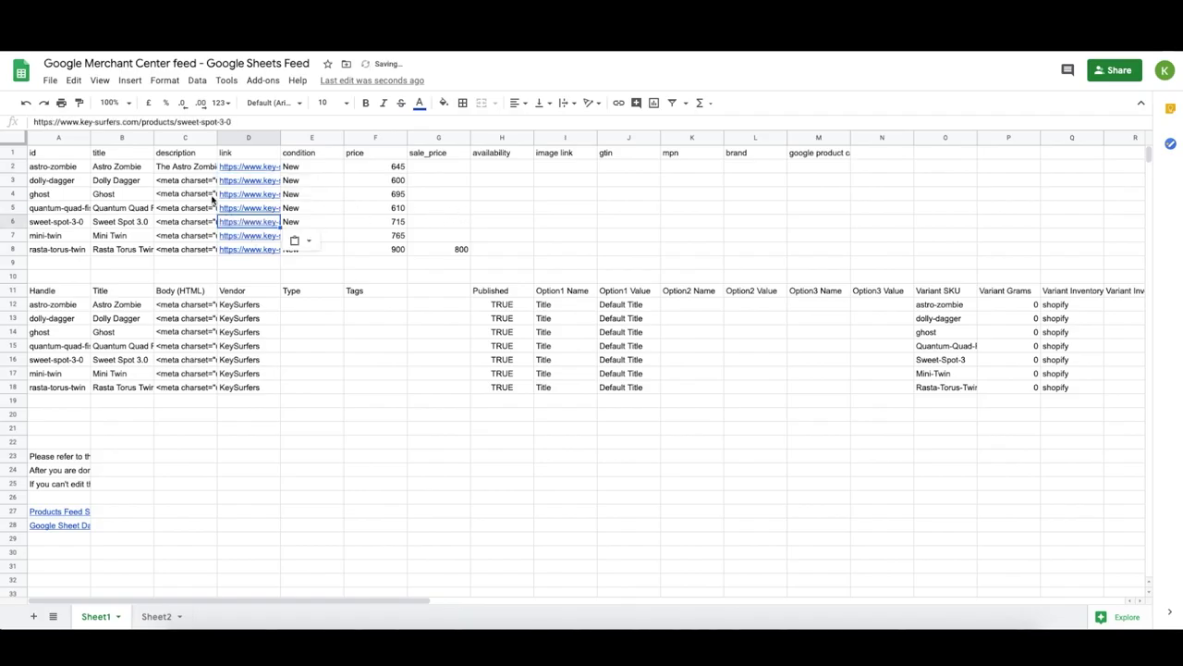
Enter In Stock in the availability column for all seven products, H2:H8
{"action": "left_click", "coordinate": [512, 169]}
{"action": "type", "text": "inb"}
{"action": "key", "text": "BackSpace"}
{"action": "type", "text": "Stock"}
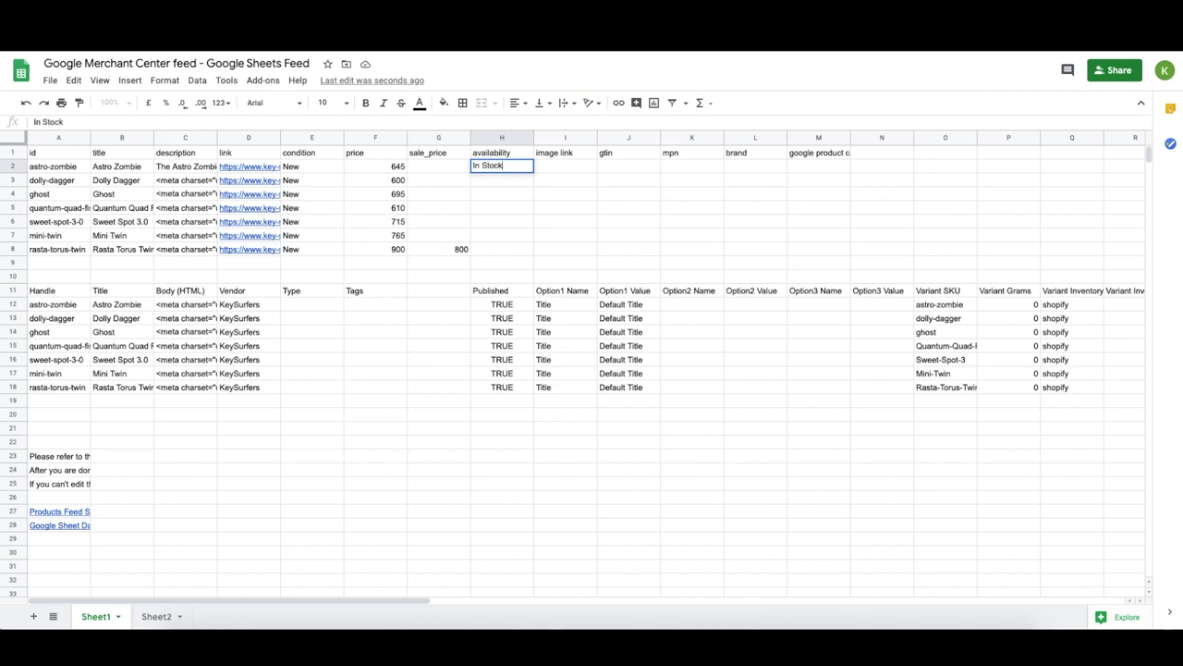
{"action": "key", "text": "Return"}
{"action": "key", "text": "Up"}
{"action": "key", "text": "ctrl+c"}
{"action": "left_click", "coordinate": [500, 249], "text": "shift"}
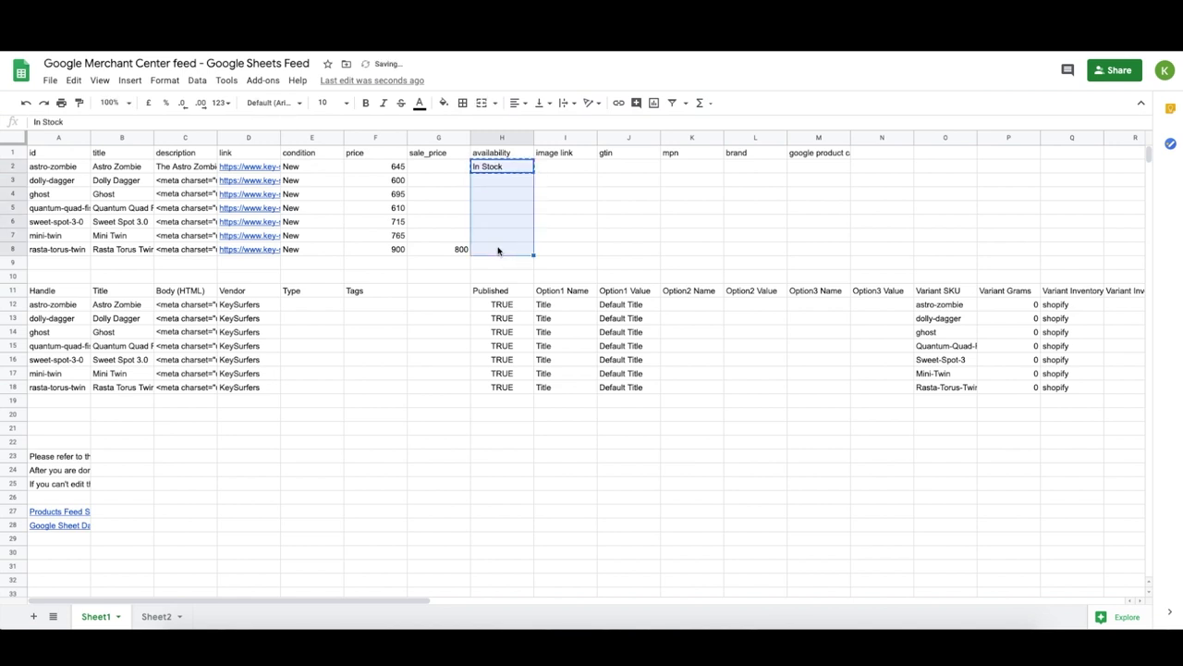
{"action": "key", "text": "ctrl+v"}
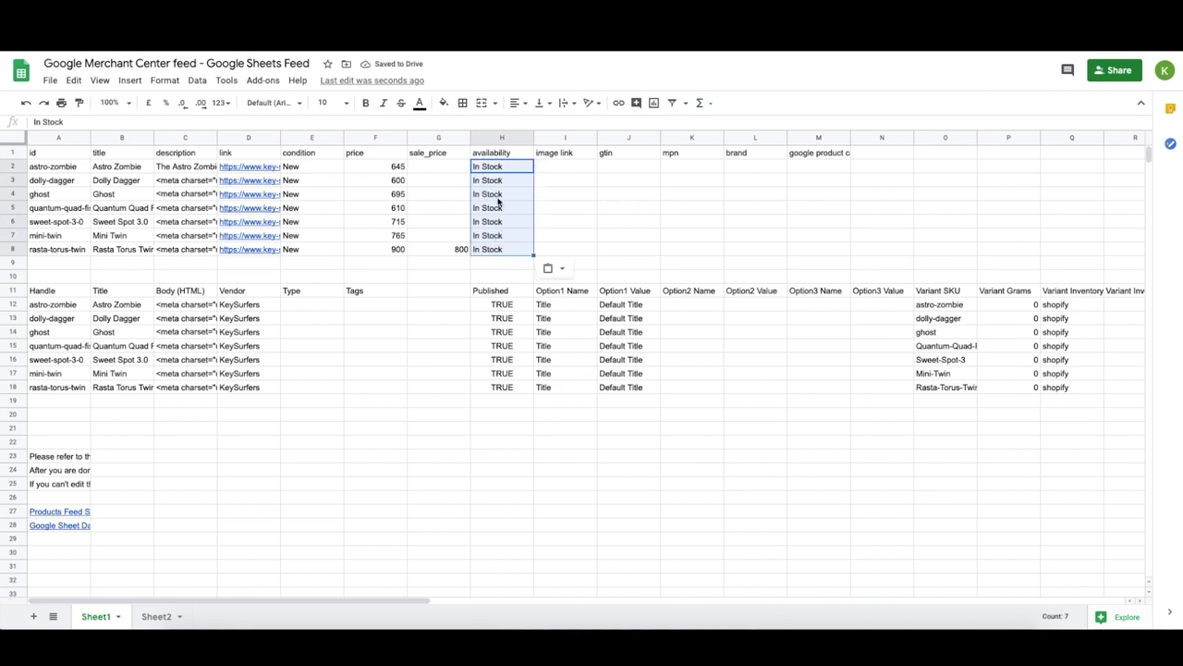
Copy the seven Image Src URLs from Z12:Z18 into the feed's image link column, starting at I2
{"action": "left_click", "coordinate": [562, 168]}
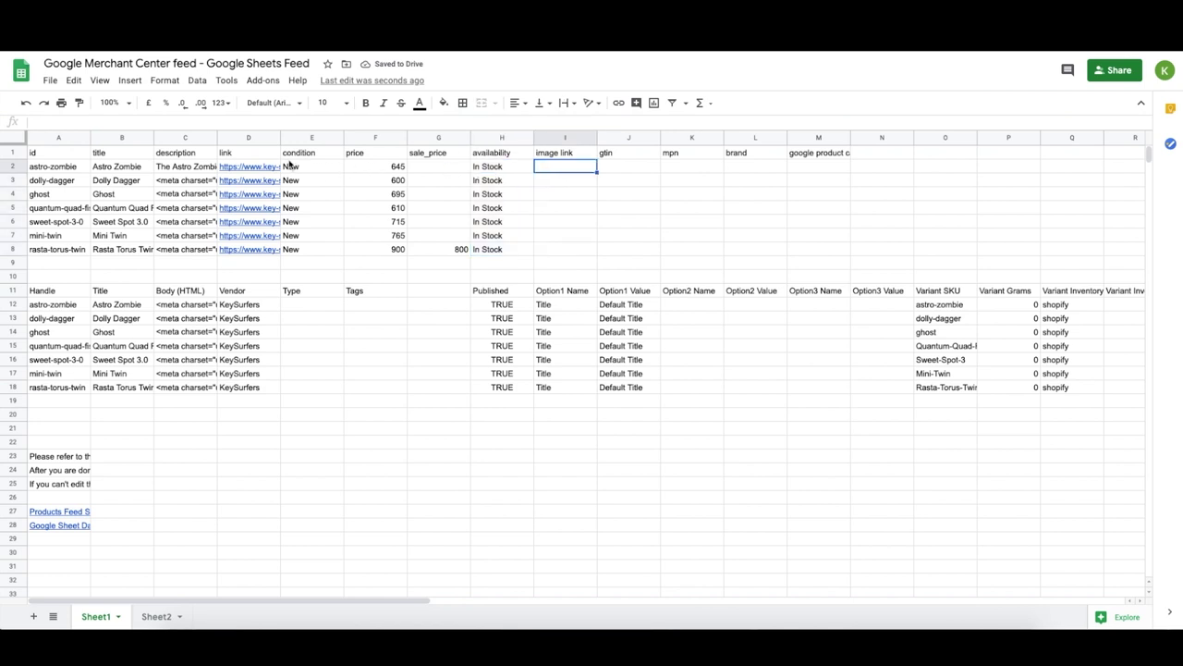
{"action": "scroll", "coordinate": [211, 321], "scroll_direction": "right", "scroll_amount": 8}
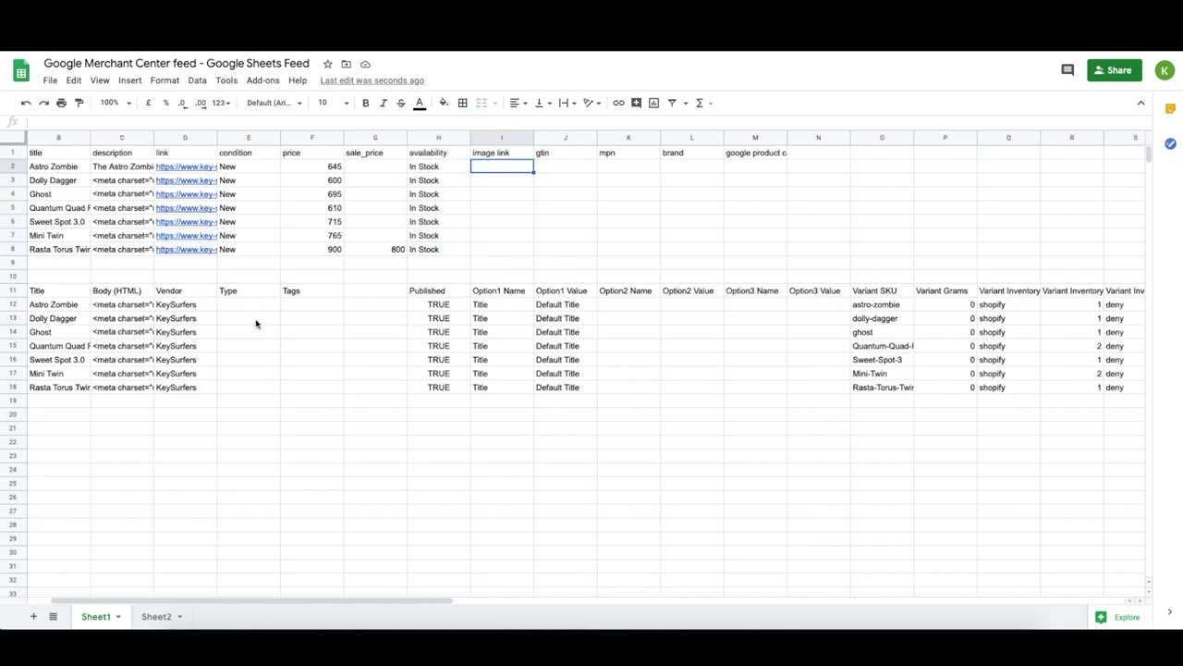
{"action": "scroll", "coordinate": [481, 352], "scroll_direction": "right", "scroll_amount": 7}
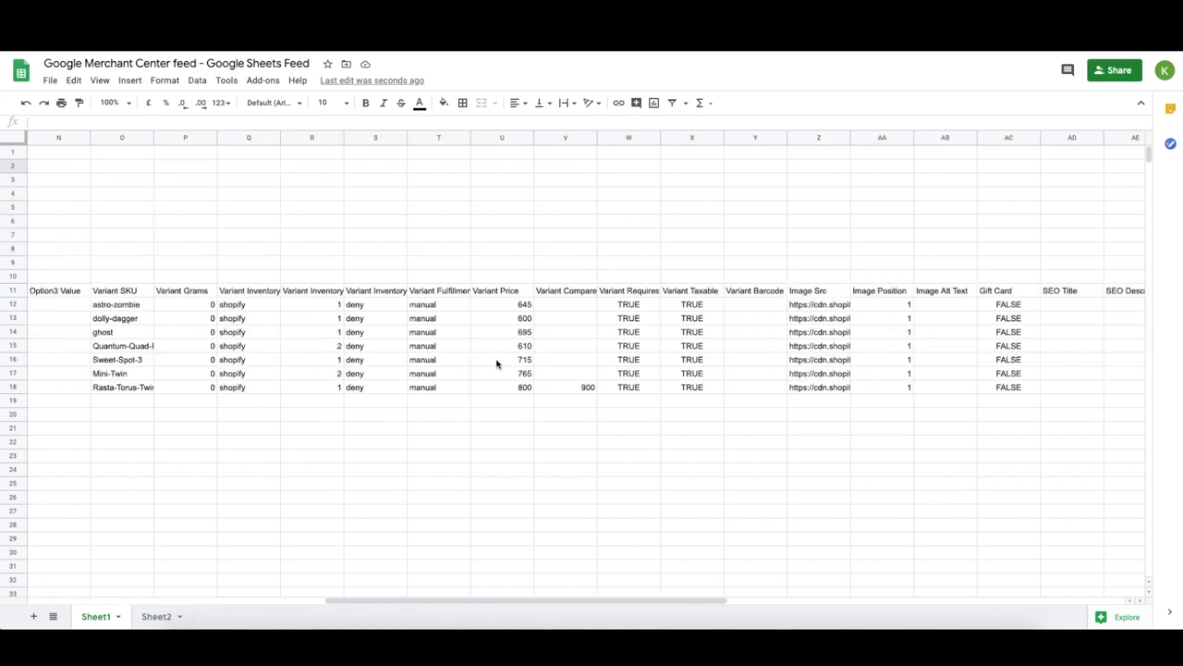
{"action": "left_click", "coordinate": [691, 308]}
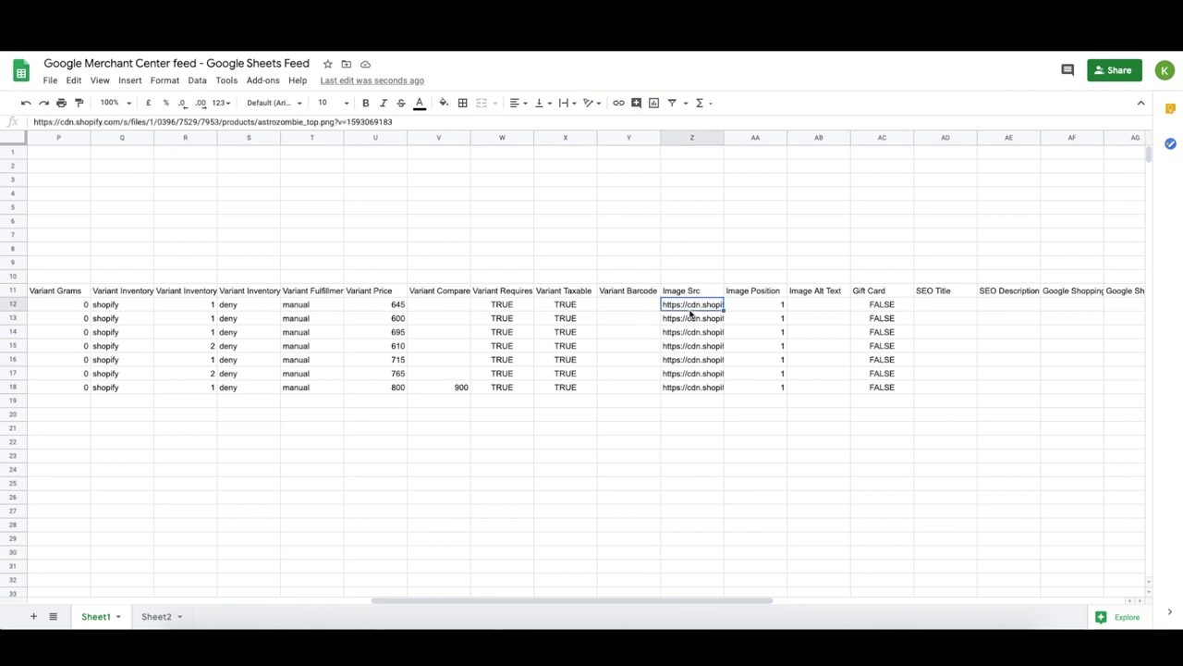
{"action": "left_click", "coordinate": [700, 387], "text": "shift"}
{"action": "scroll", "coordinate": [439, 265], "scroll_direction": "left", "scroll_amount": 15}
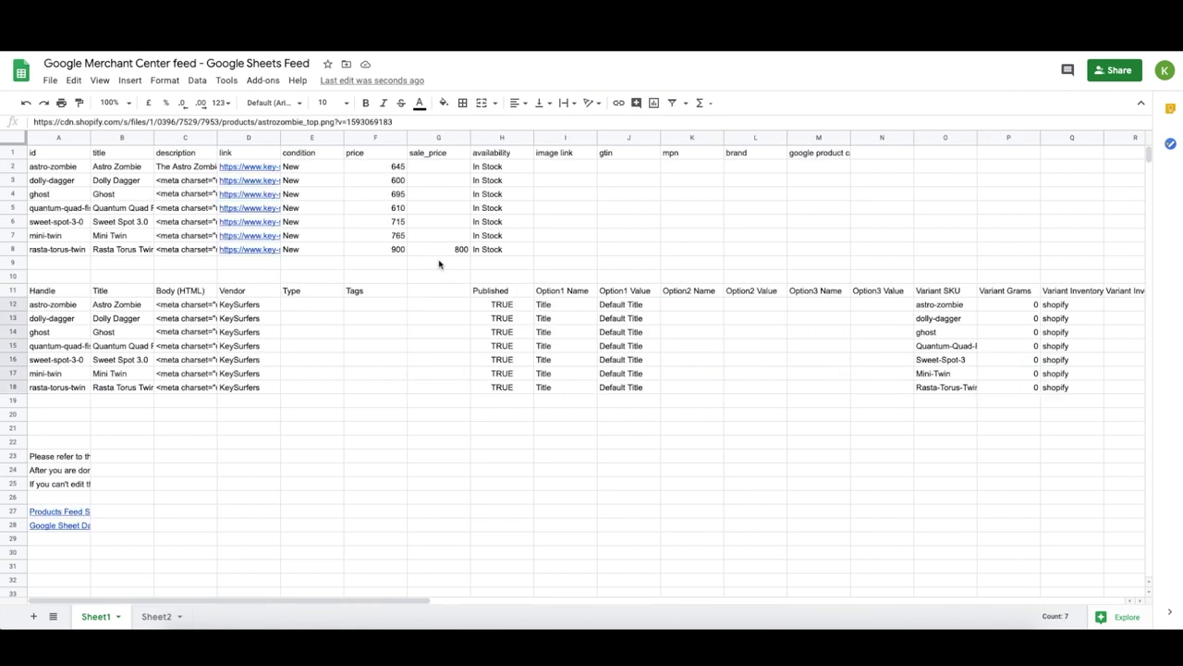
{"action": "left_click", "coordinate": [561, 170]}
{"action": "key", "text": "ctrl+v"}
Strip the ?v= version suffix from each product's URL in the image link column so the addresses end in the image file name
{"action": "left_click", "coordinate": [340, 122]}
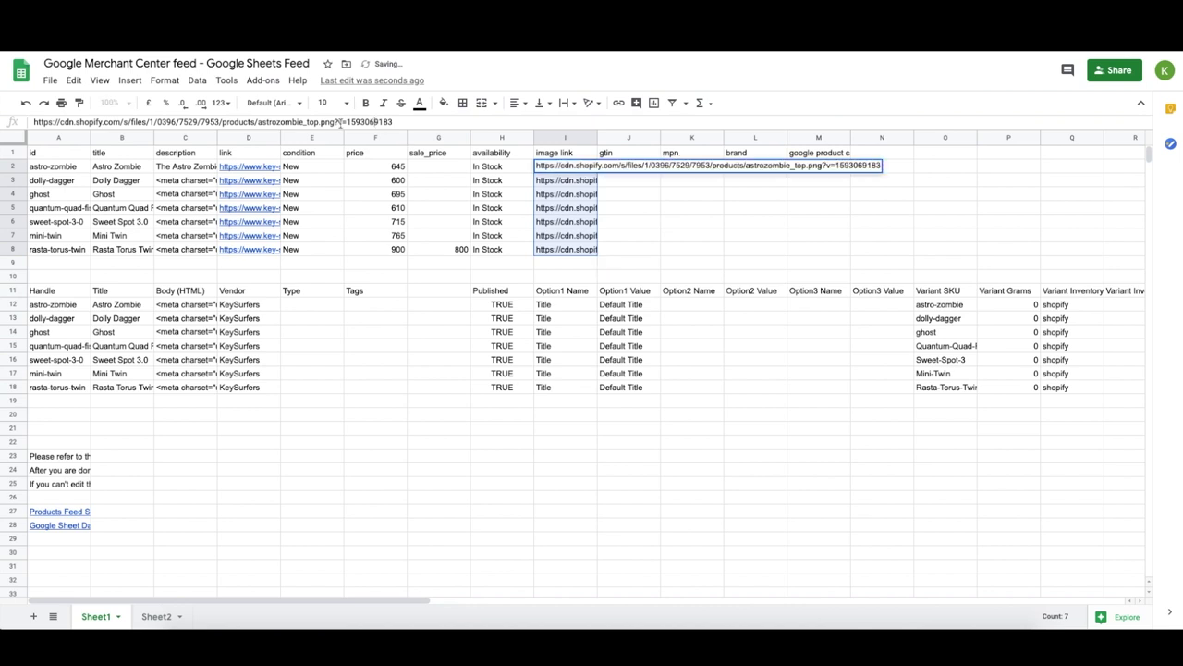
{"action": "left_click_drag", "start_coordinate": [341, 122], "coordinate": [396, 122]}
{"action": "key", "text": "BackSpace"}
{"action": "key", "text": "Return"}
{"action": "key", "text": "BackSpace"}
{"action": "key", "text": "Return"}
{"action": "left_click", "coordinate": [388, 121]}
{"action": "key", "text": "BackSpace"}
{"action": "key", "text": "Return"}
{"action": "left_click", "coordinate": [340, 122]}
{"action": "key", "text": "BackSpace"}
{"action": "key", "text": "Return"}
{"action": "left_click", "coordinate": [339, 122]}
{"action": "key", "text": "BackSpace"}
{"action": "key", "text": "Return"}
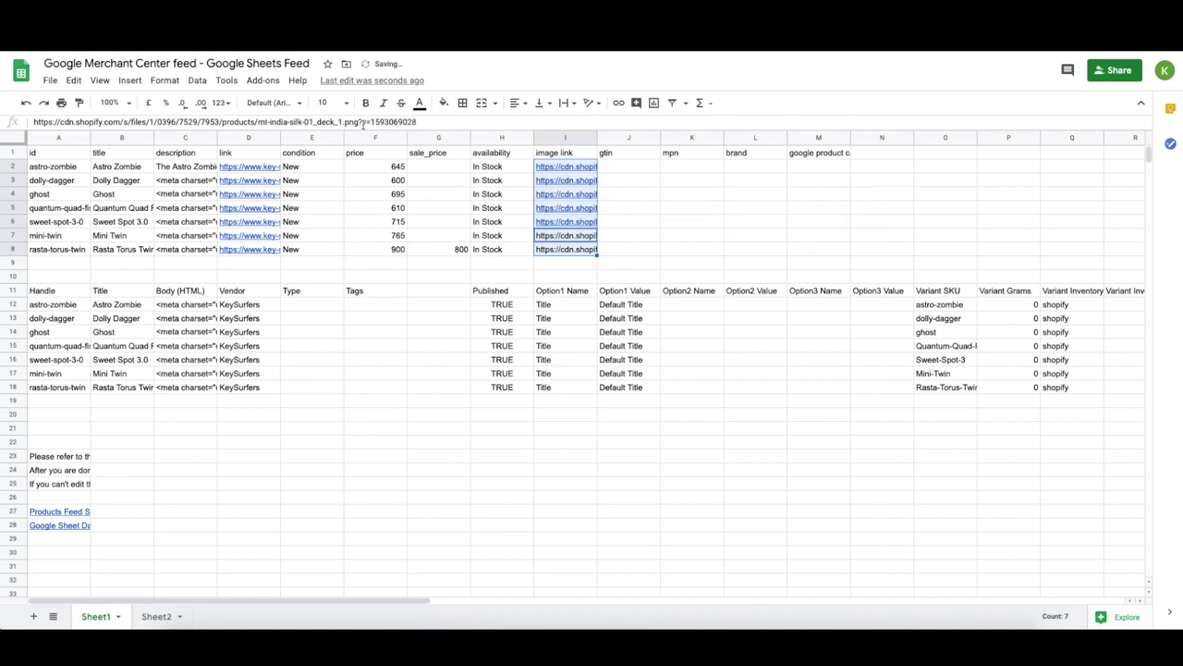
Replace the gtin header by moving mpn, brand and google product category one column over to J1:L1, and clear the duplicate in M1
{"action": "left_click", "coordinate": [629, 153]}
{"action": "left_click", "coordinate": [627, 166]}
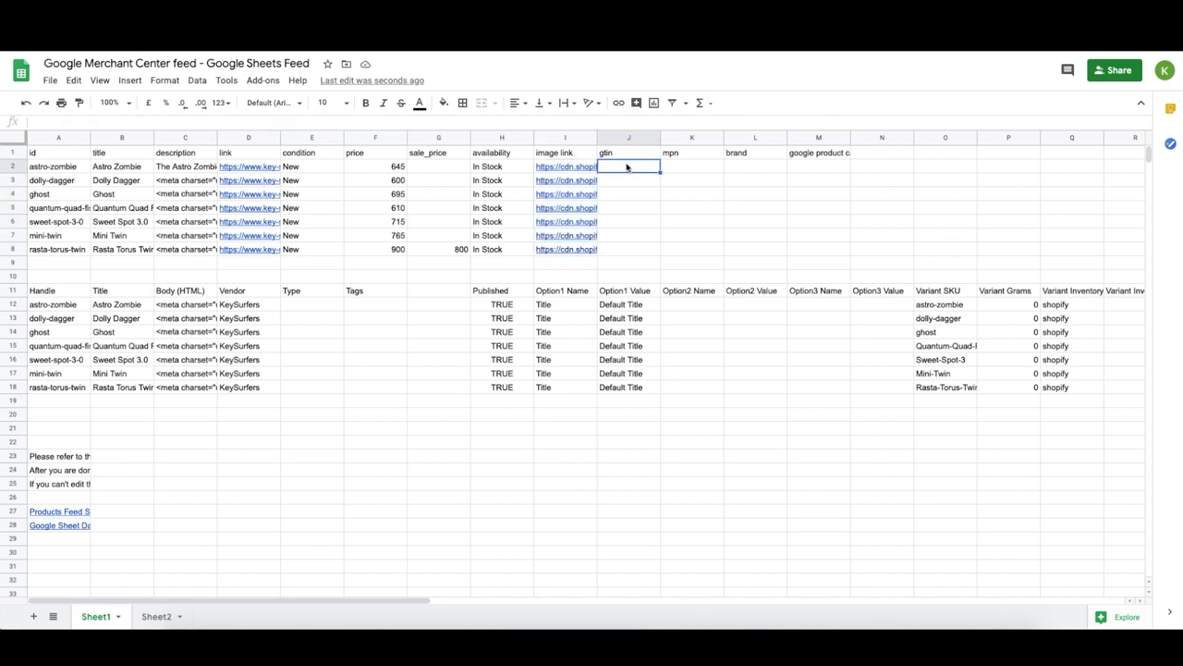
{"action": "left_click", "coordinate": [632, 154]}
{"action": "left_click", "coordinate": [670, 155]}
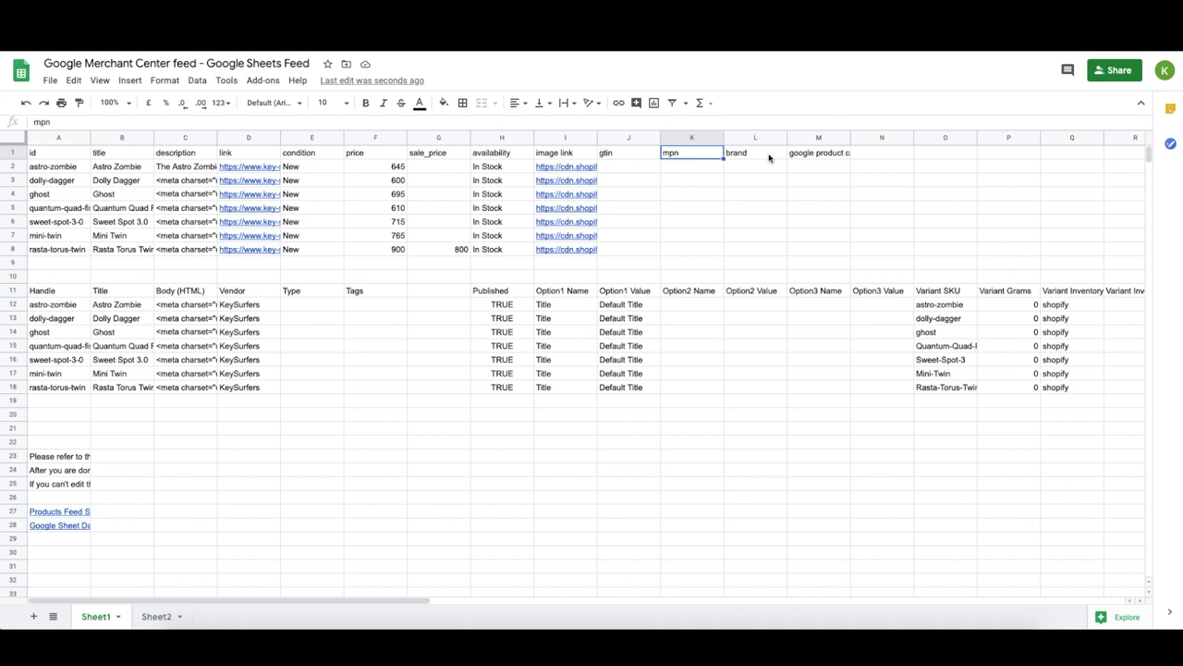
{"action": "left_click", "coordinate": [808, 155], "text": "shift"}
{"action": "key", "text": "ctrl+c"}
{"action": "left_click", "coordinate": [623, 153]}
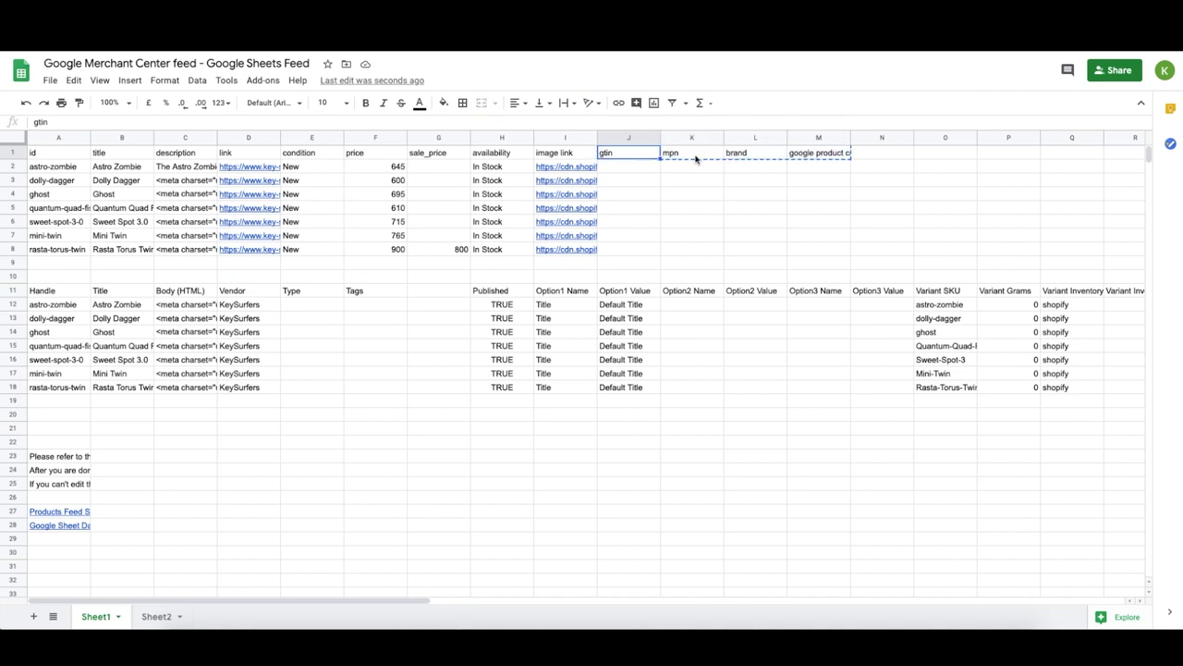
{"action": "key", "text": "ctrl+v"}
{"action": "left_click", "coordinate": [798, 162]}
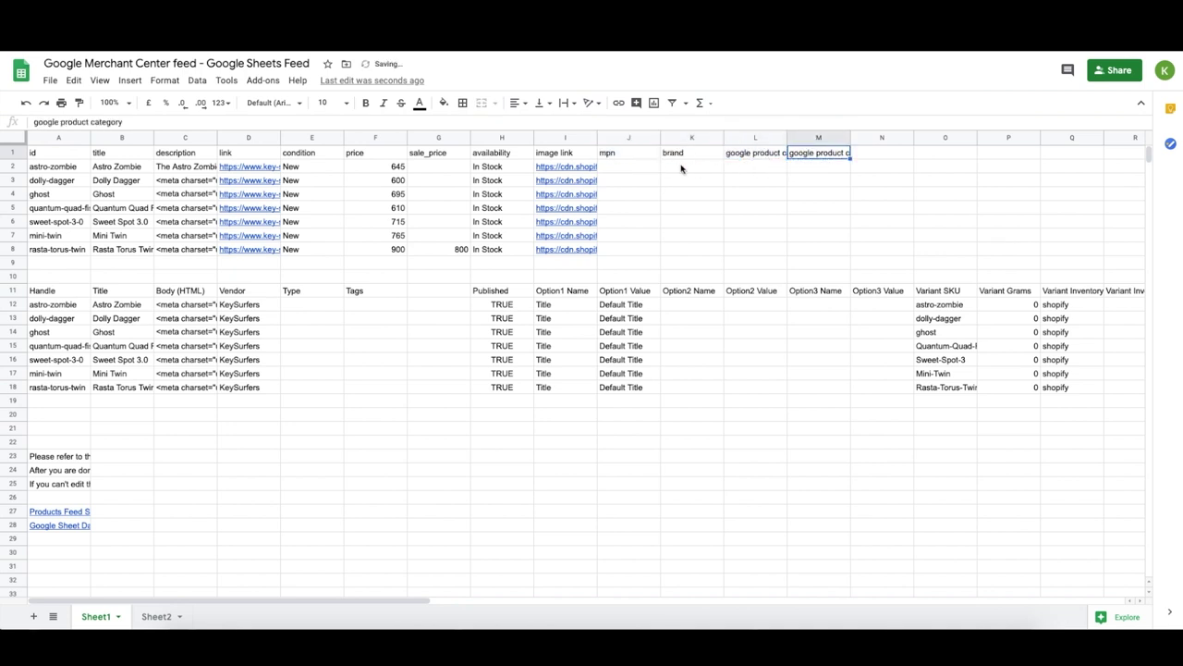
{"action": "key", "text": "Delete"}
Review the mpn and brand columns, and check the description on the store's Rasta Torus Twin page for the board's maker
{"action": "left_click", "coordinate": [629, 167]}
{"action": "left_click", "coordinate": [672, 154]}
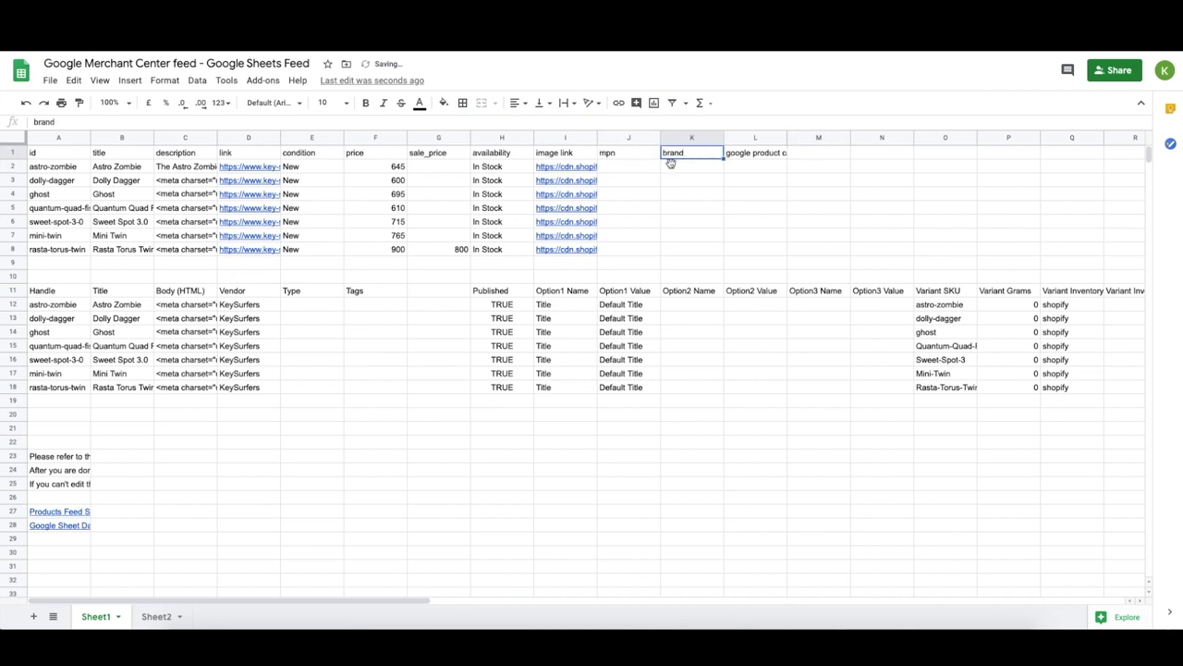
{"action": "left_click", "coordinate": [625, 164]}
{"action": "key", "text": "Tab"}
{"action": "key", "text": "alt+Tab"}
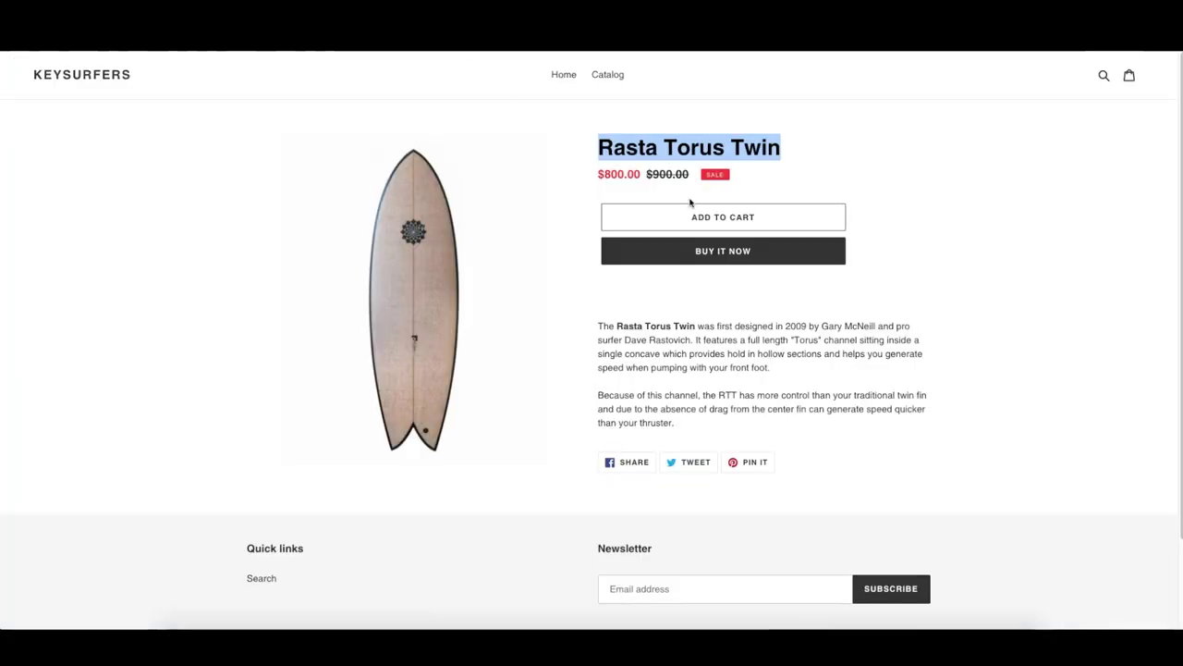
{"action": "left_click", "coordinate": [666, 145]}
{"action": "scroll", "coordinate": [653, 202], "scroll_direction": "down", "scroll_amount": 1}
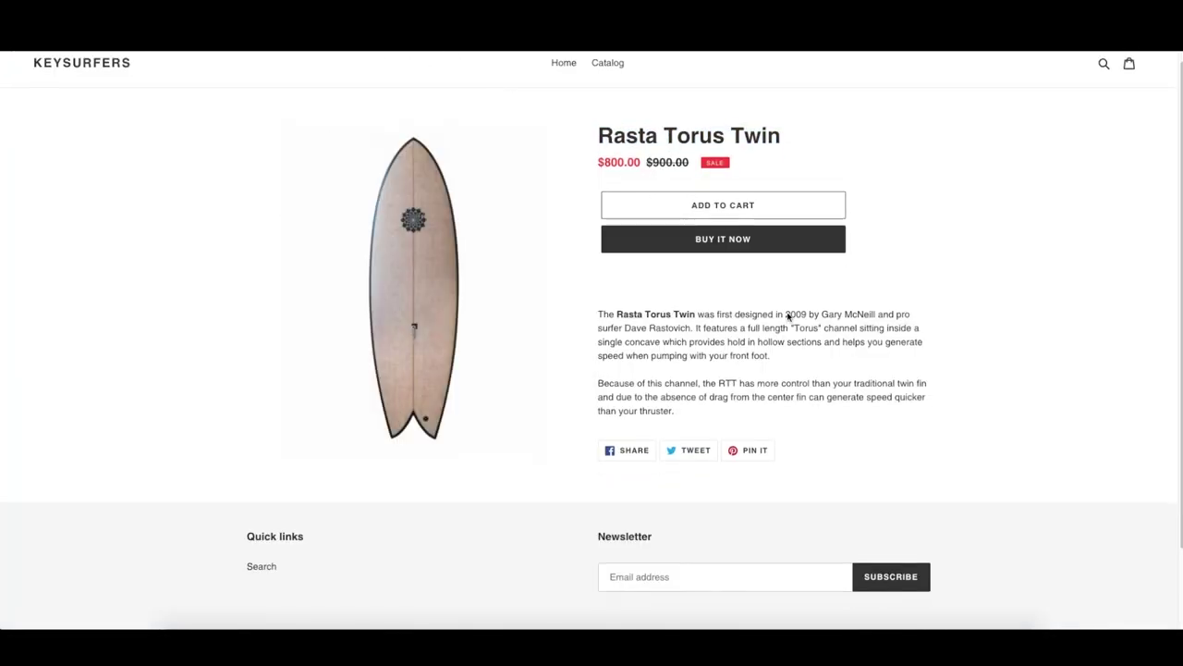
{"action": "left_click_drag", "start_coordinate": [822, 316], "coordinate": [862, 315]}
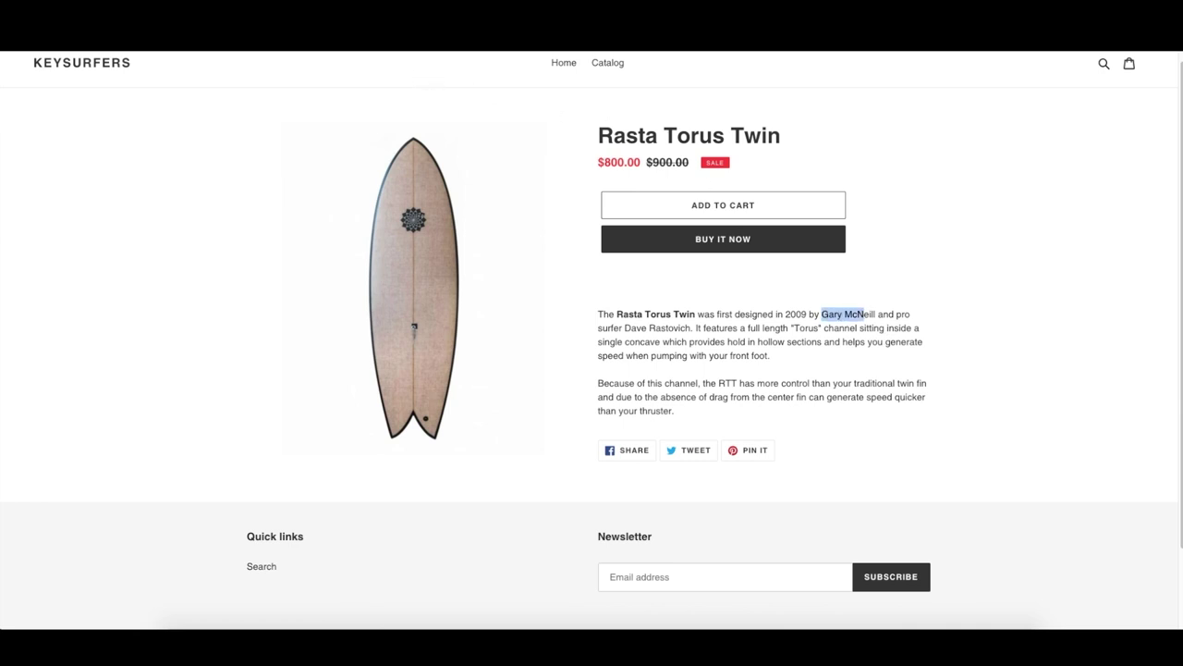
{"action": "key", "text": "alt+Tab"}
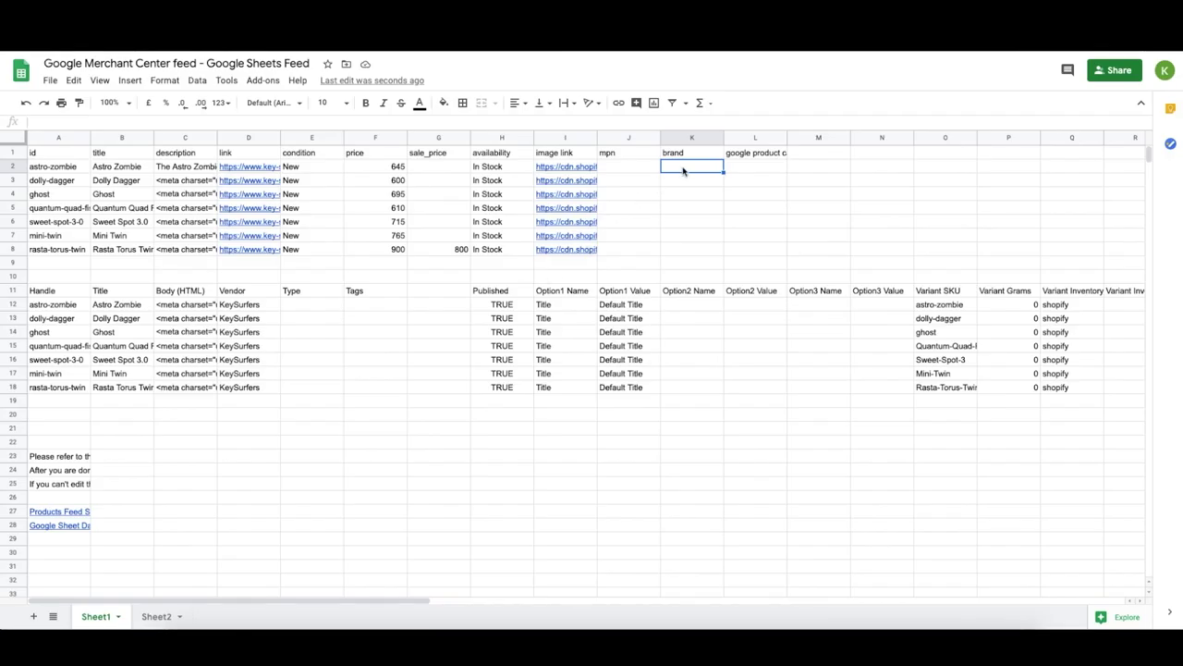
Enter Key Surfers as the brand for all seven products in K2:K8
{"action": "type", "text": "Key Surfers"}
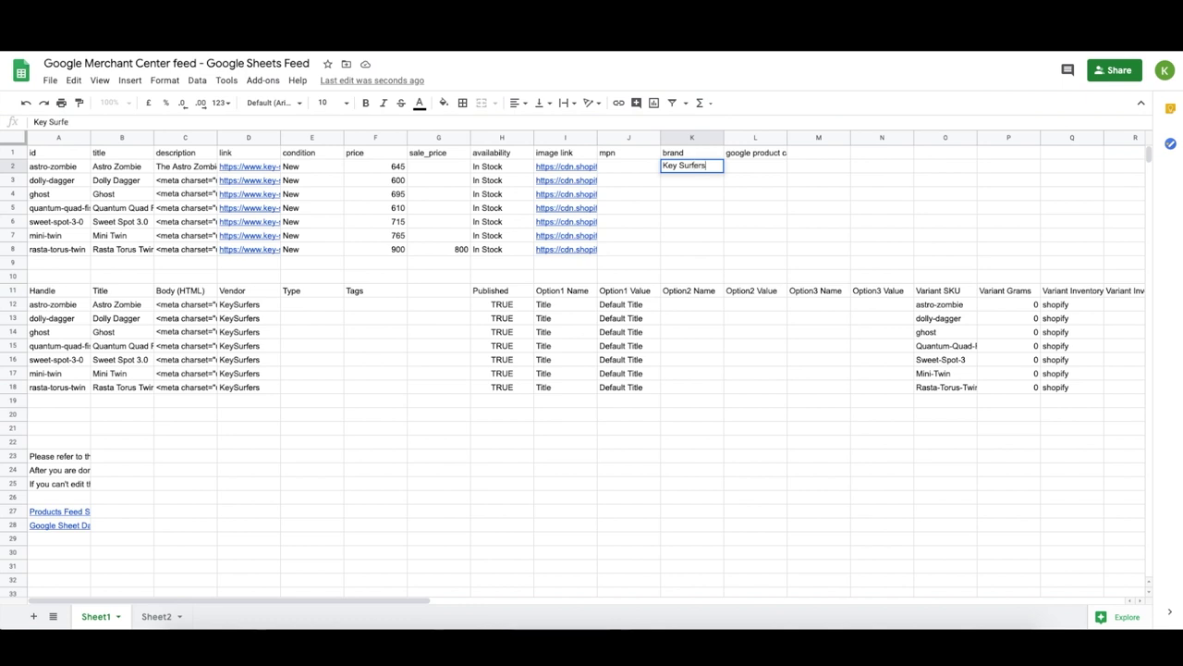
{"action": "key", "text": "ctrl+Return"}
{"action": "left_click", "coordinate": [685, 250], "text": "shift"}
{"action": "key", "text": "ctrl+v"}
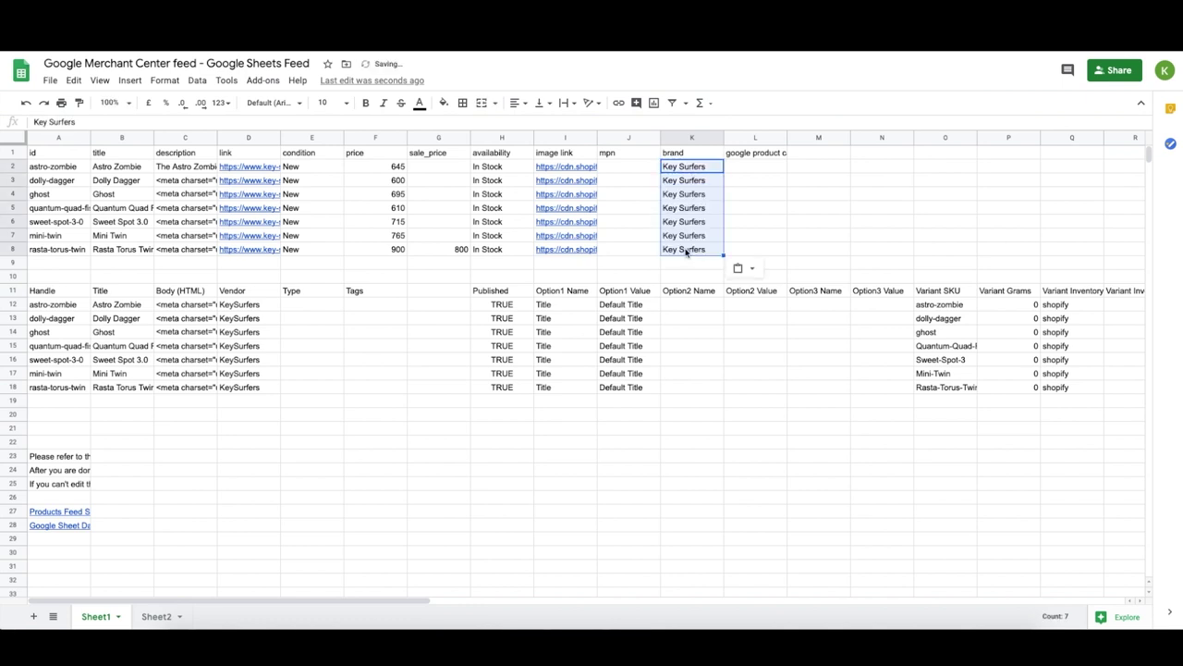
Search the Google product taxonomy list for surfboards and copy the ID of the Surfing > Surfboards category
{"action": "left_click", "coordinate": [748, 159]}
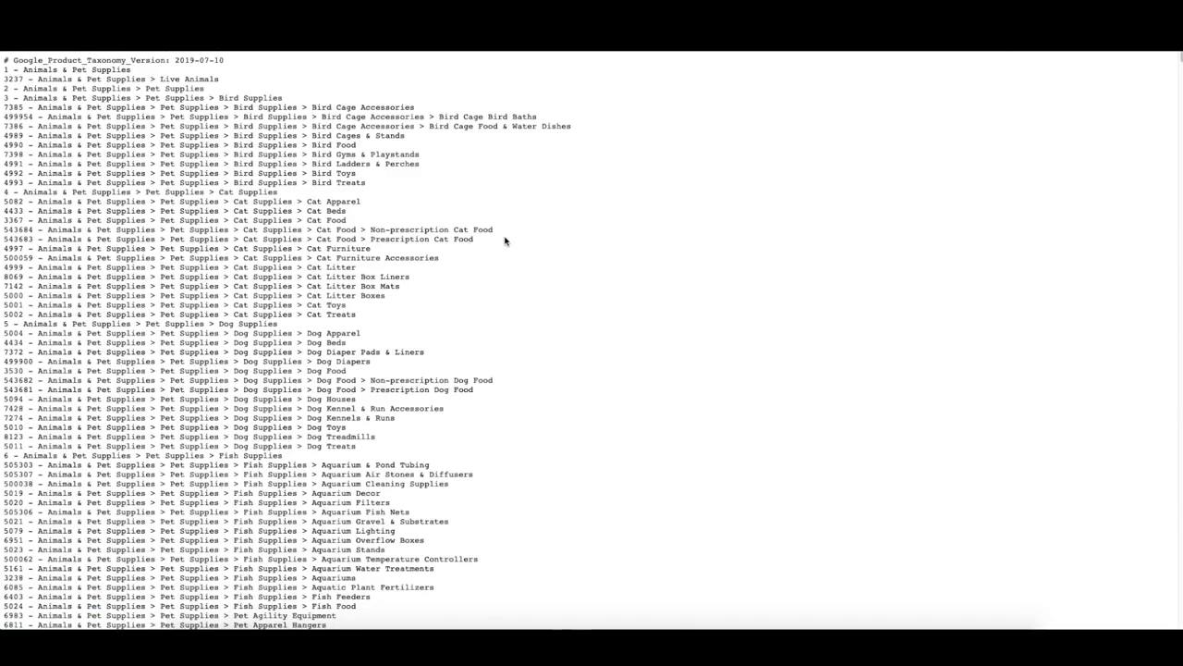
{"action": "scroll", "coordinate": [436, 266], "scroll_direction": "down", "scroll_amount": 1}
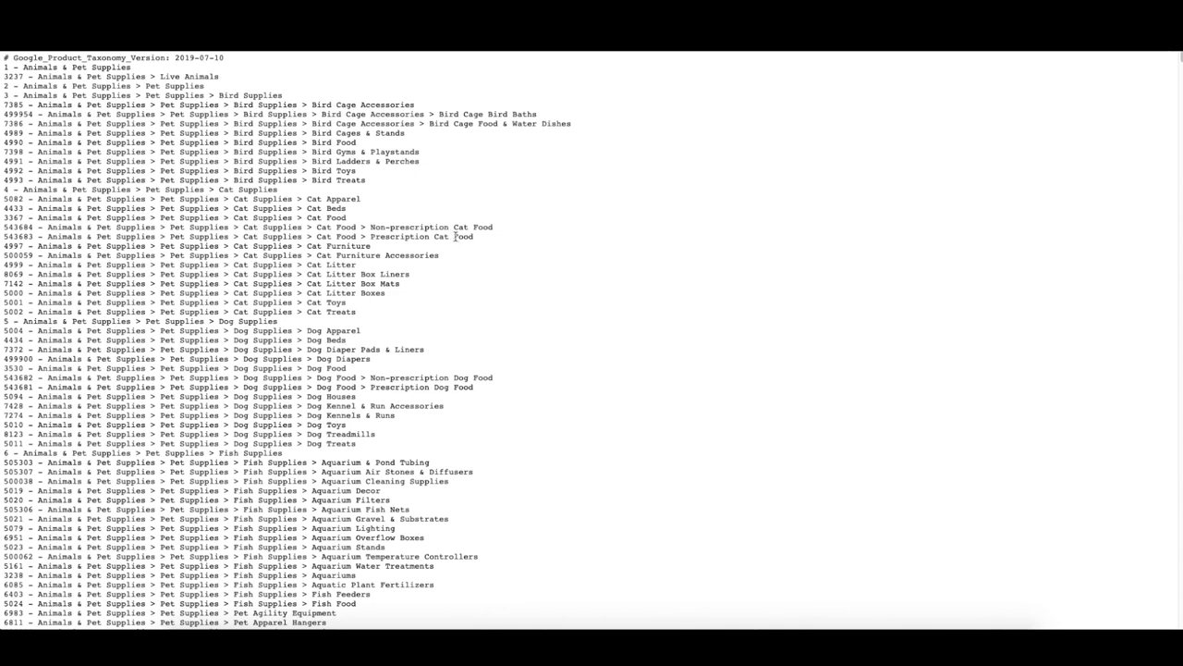
{"action": "key", "text": "ctrl+f"}
{"action": "type", "text": "surfboards"}
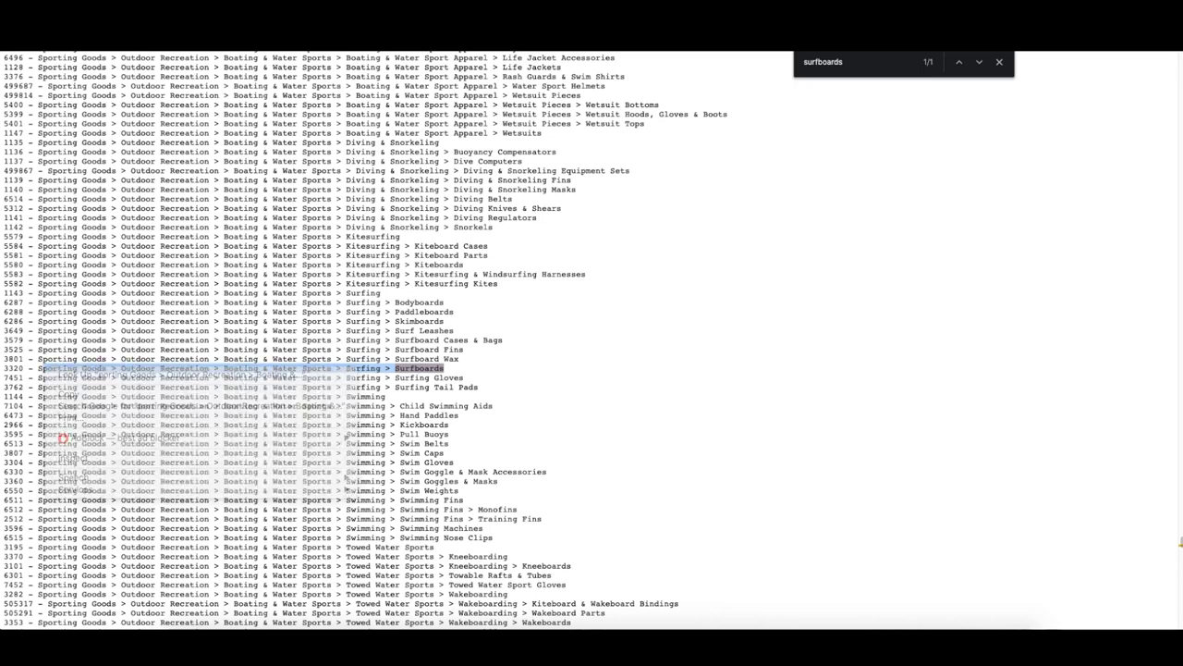
{"action": "double_click", "coordinate": [13, 368]}
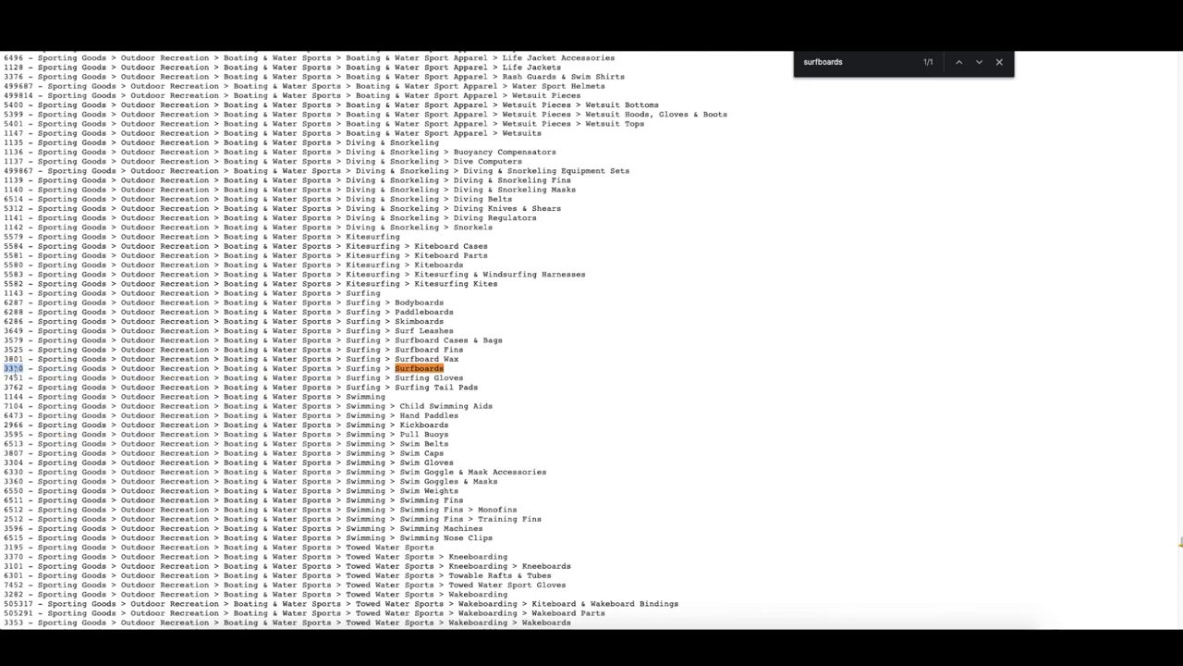
{"action": "key", "text": "ctrl+Tab"}
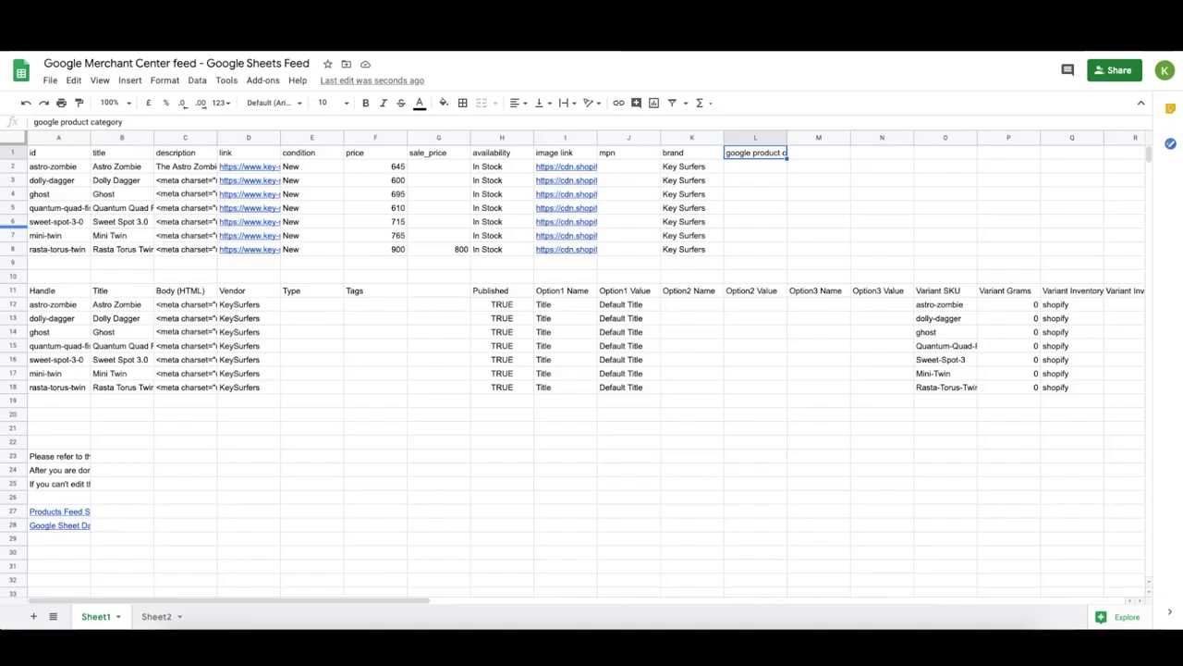
Enter 3320 as the google product category for all seven products in L2:L8
{"action": "left_click", "coordinate": [759, 168]}
{"action": "key", "text": "ctrl+v"}
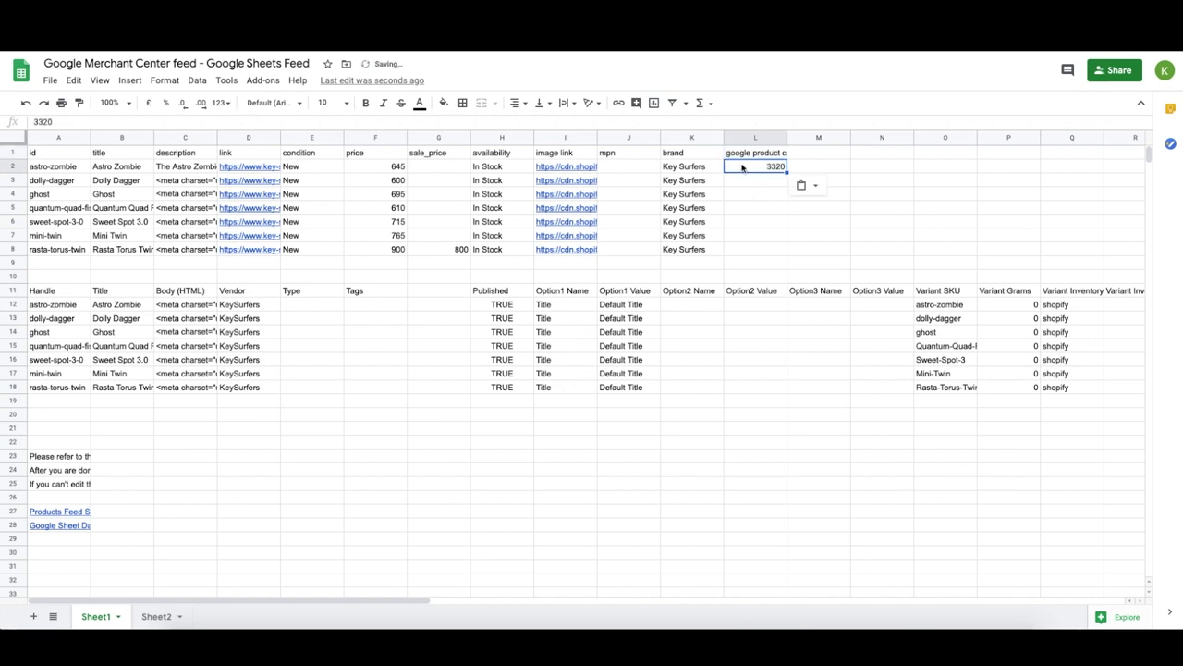
{"action": "left_click", "coordinate": [755, 250], "text": "shift"}
{"action": "key", "text": "ctrl+v"}
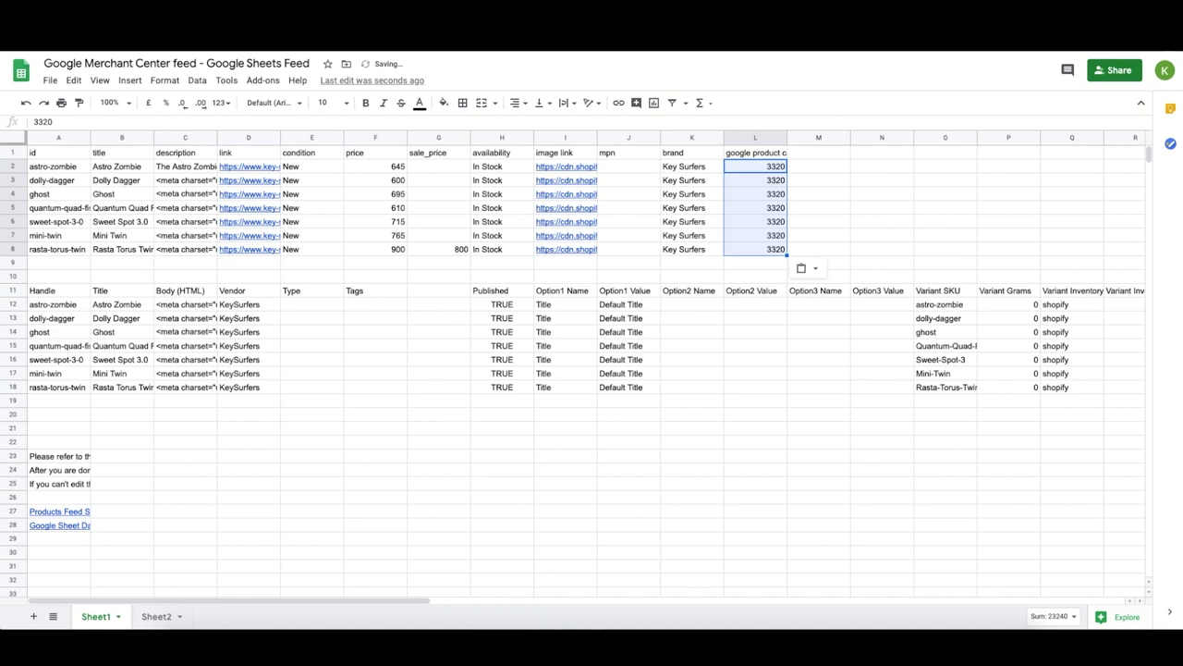
Delete rows 11 to 18 holding the pasted Shopify export data below the feed
{"action": "left_click", "coordinate": [13, 290]}
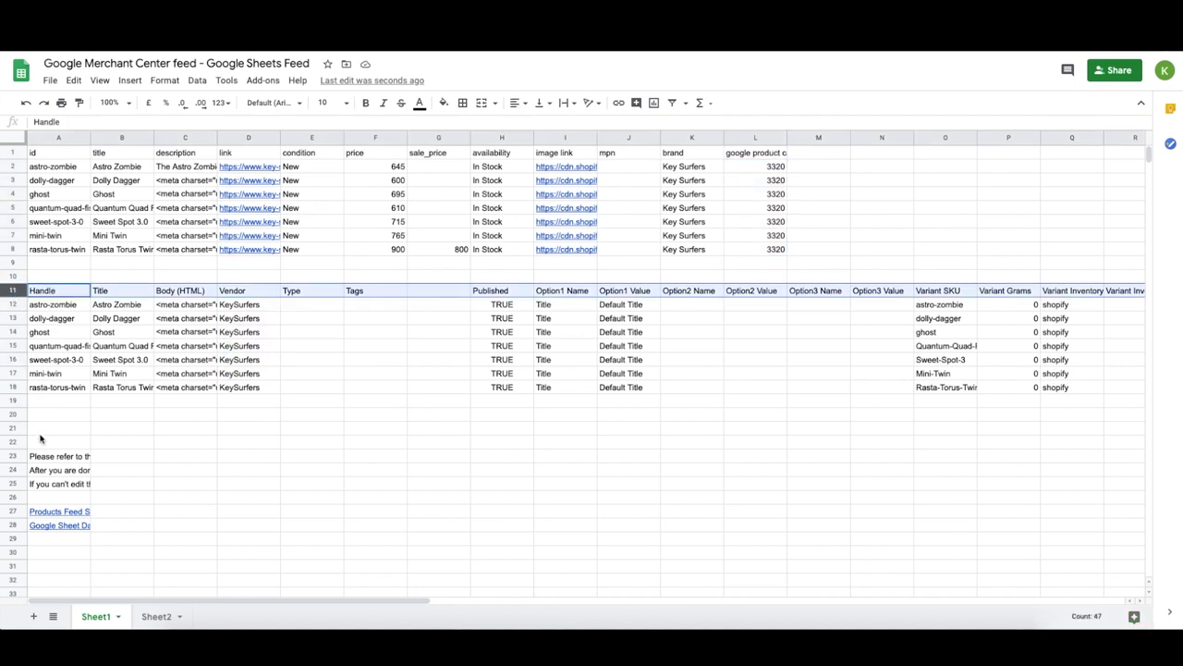
{"action": "left_click", "coordinate": [11, 387], "text": "shift"}
{"action": "right_click", "coordinate": [11, 386]}
{"action": "left_click", "coordinate": [66, 381]}
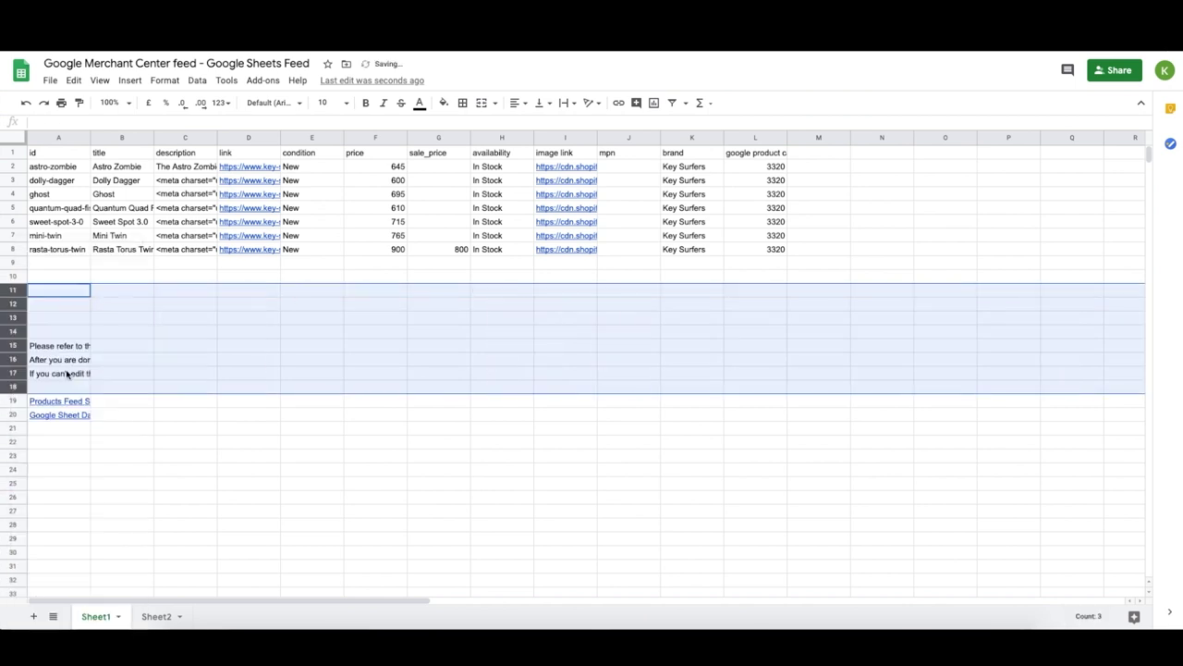
Delete rows 15 to 20 with the template's instruction text and help links
{"action": "left_click", "coordinate": [13, 346]}
{"action": "left_click", "coordinate": [18, 416], "text": "shift"}
{"action": "right_click", "coordinate": [19, 417]}
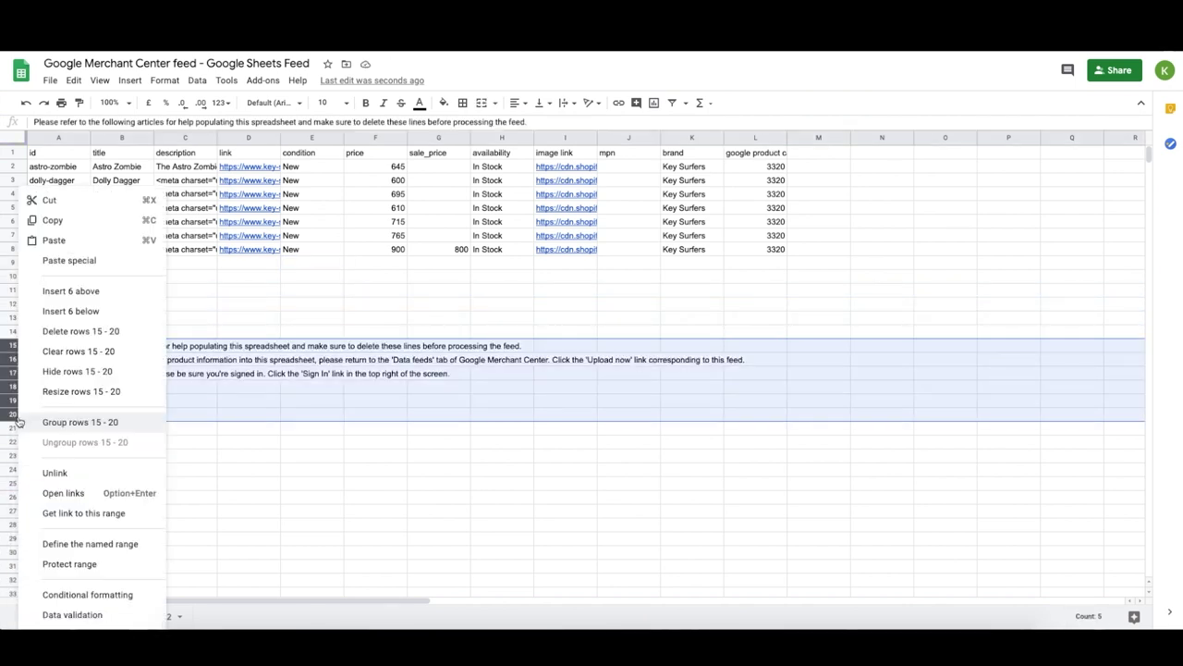
{"action": "left_click", "coordinate": [74, 331]}
{"action": "left_click", "coordinate": [378, 320]}
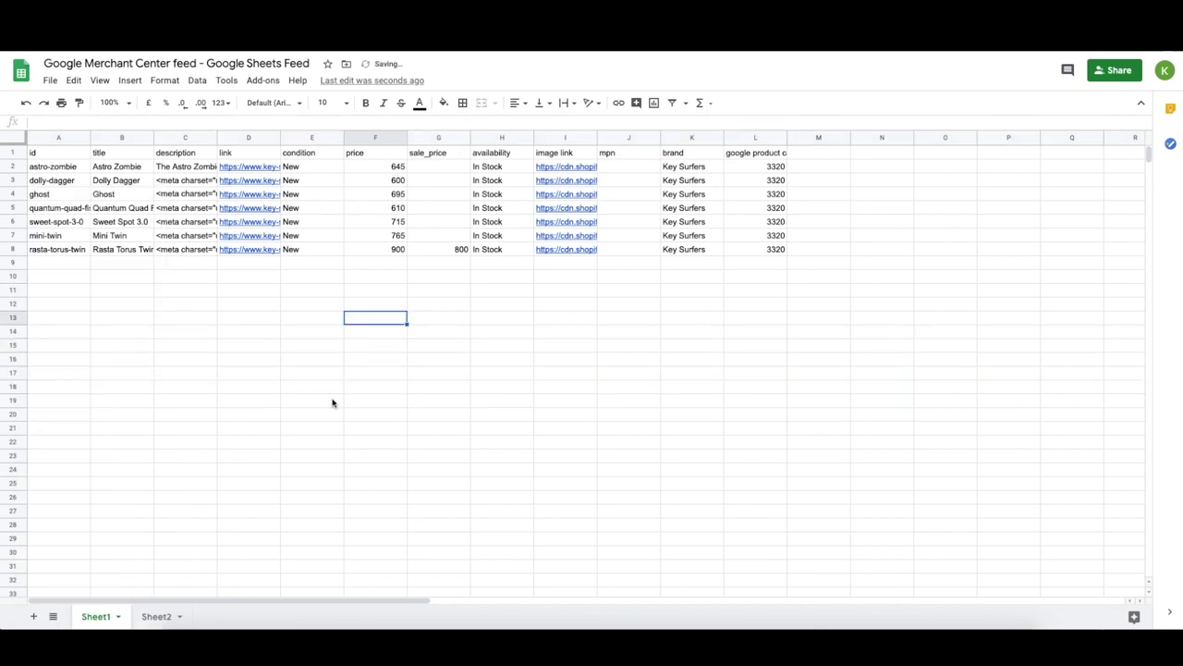
Delete Sheet2 from the feed spreadsheet
{"action": "right_click", "coordinate": [159, 619]}
{"action": "left_click", "coordinate": [174, 399]}
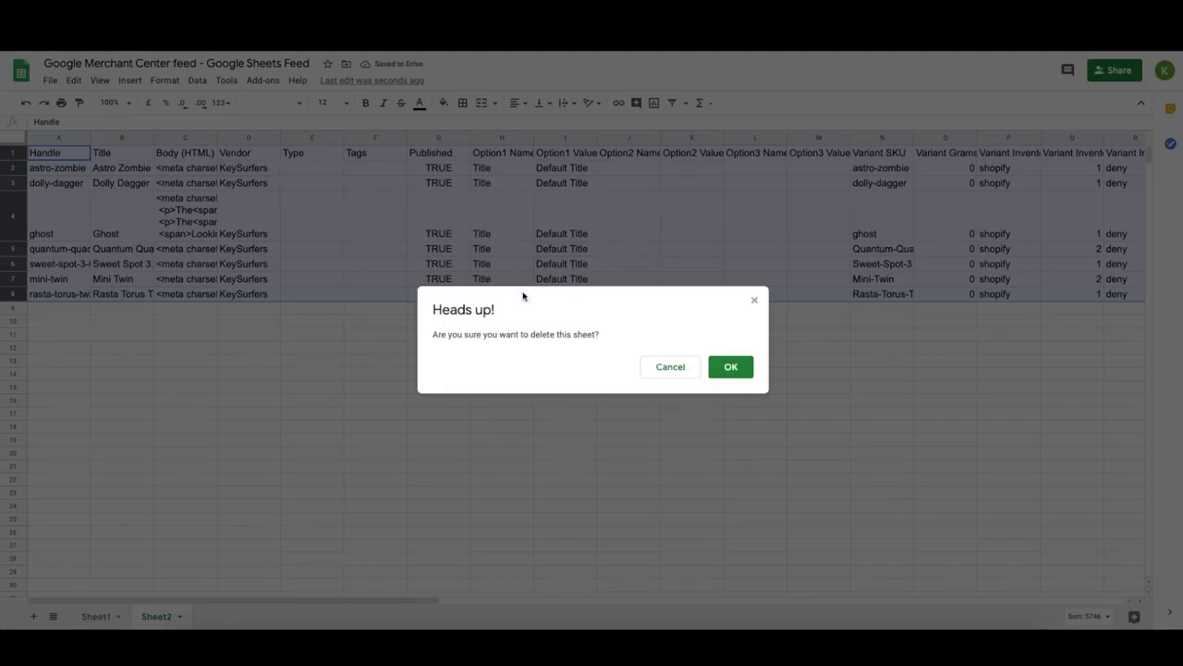
{"action": "left_click", "coordinate": [731, 367]}
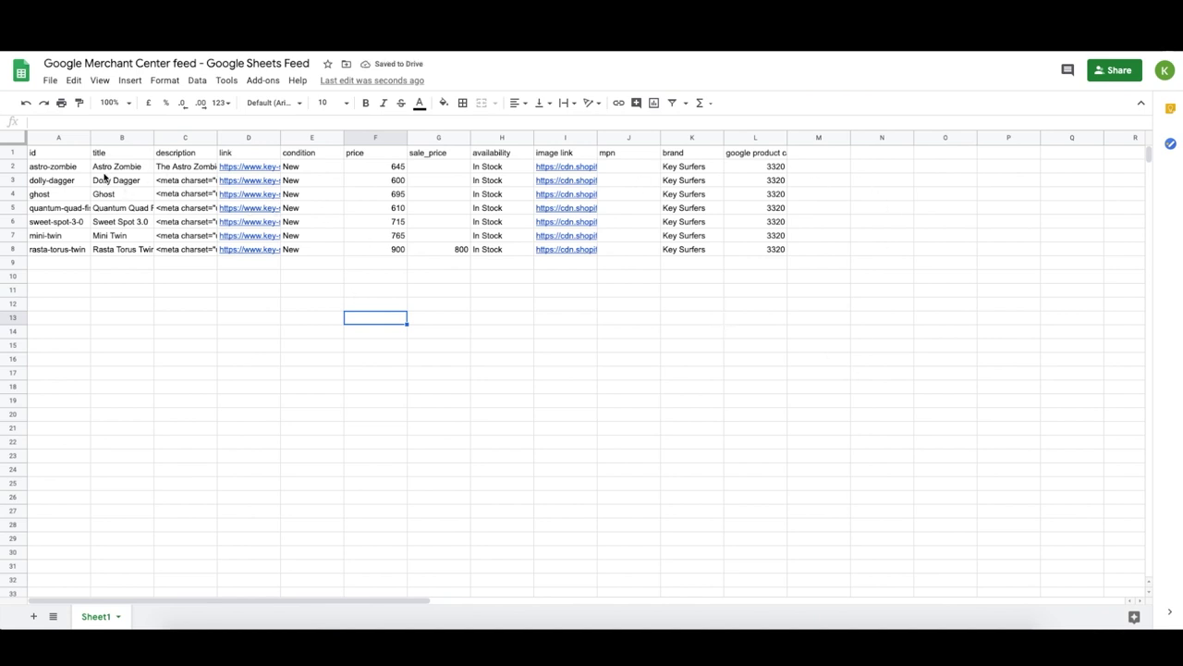
Extend the Astro Zombie title in B2 with "Sufboard 6 ft by" followed by the board maker's name
{"action": "left_click", "coordinate": [106, 170]}
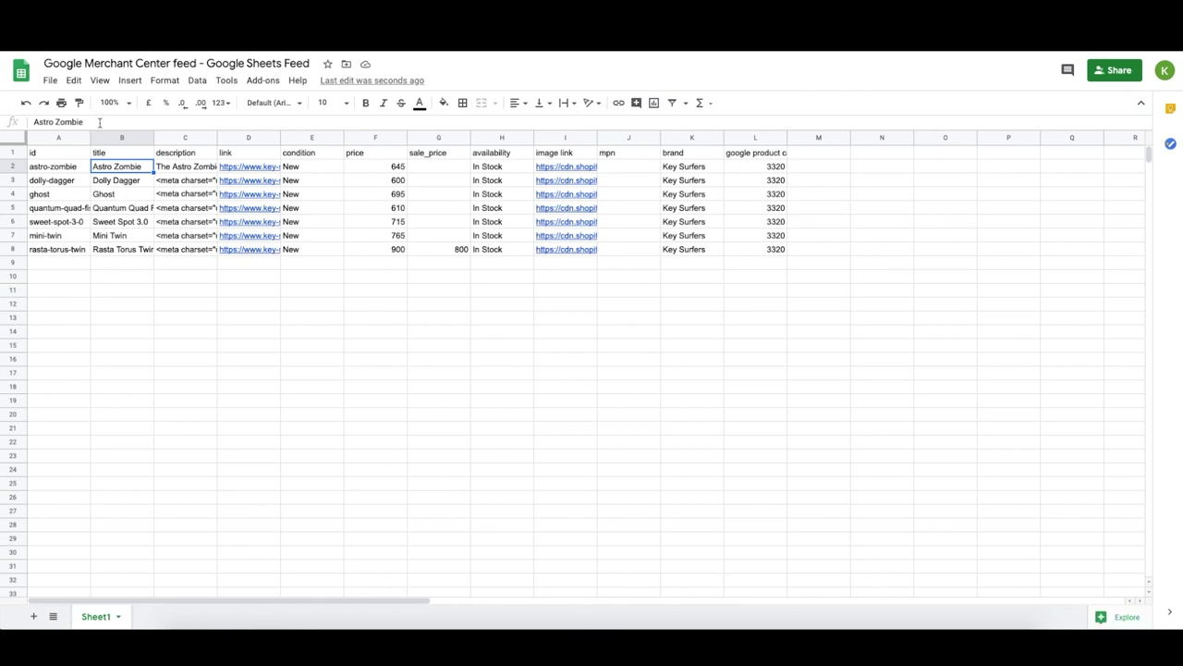
{"action": "left_click_drag", "start_coordinate": [82, 122], "coordinate": [31, 123]}
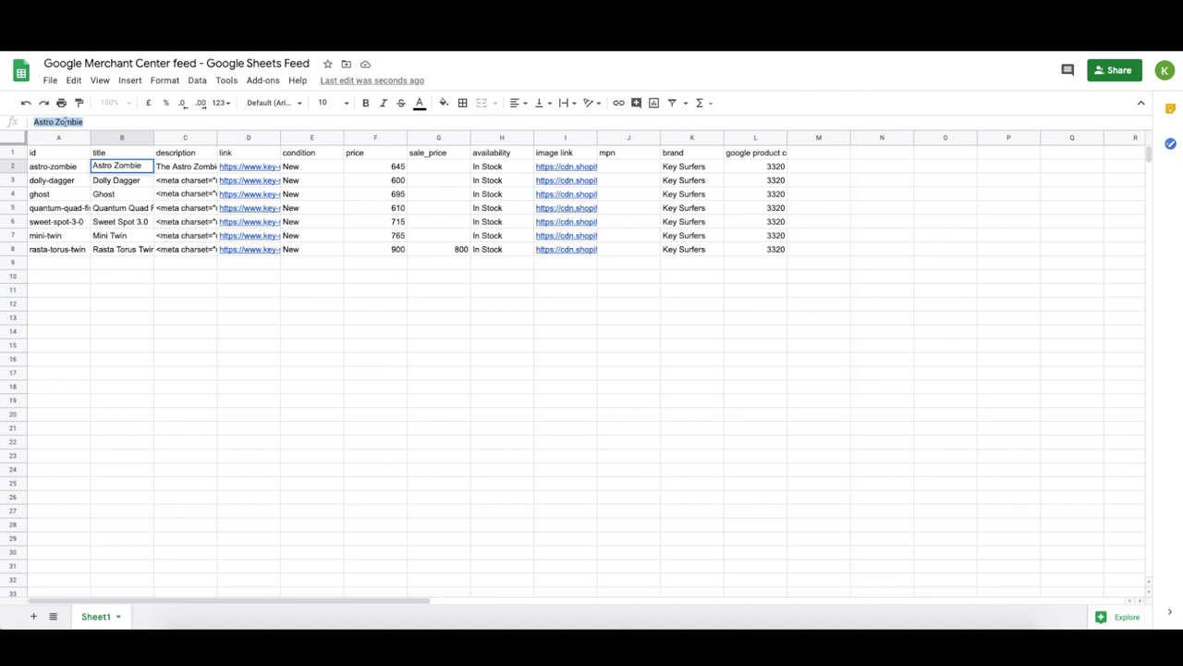
{"action": "left_click", "coordinate": [104, 124]}
{"action": "type", "text": "Z"}
{"action": "key", "text": "BackSpace"}
{"action": "type", "text": "Sufboard"}
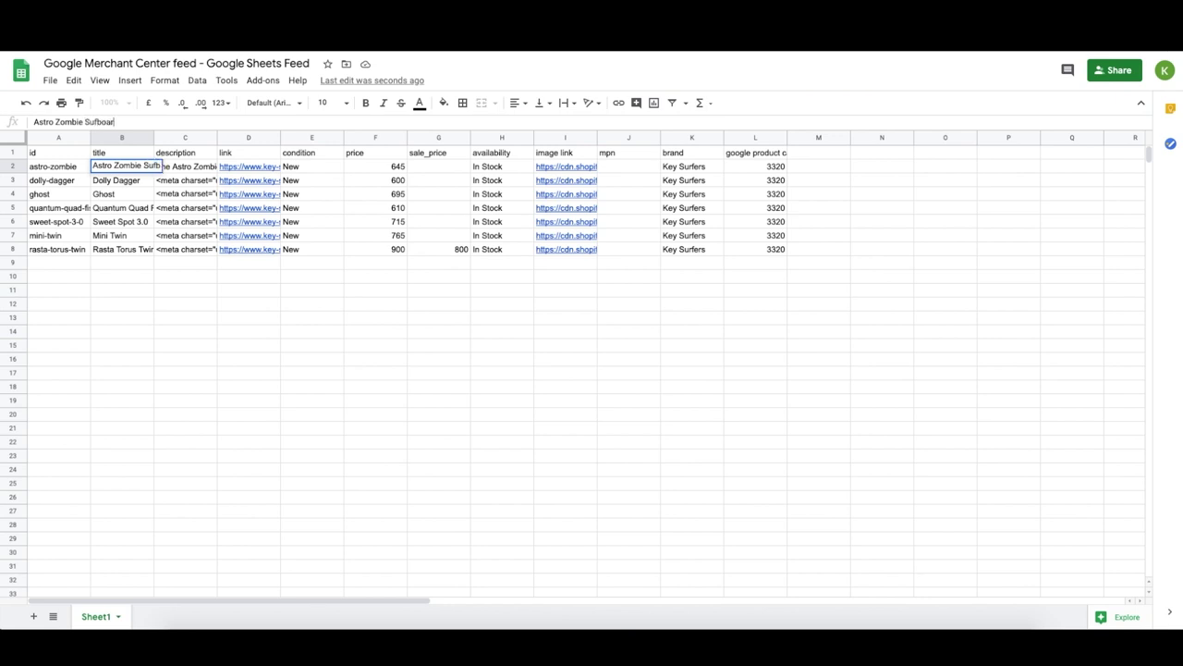
{"action": "type", "text": " 6 ft by Rob Mcnei"}
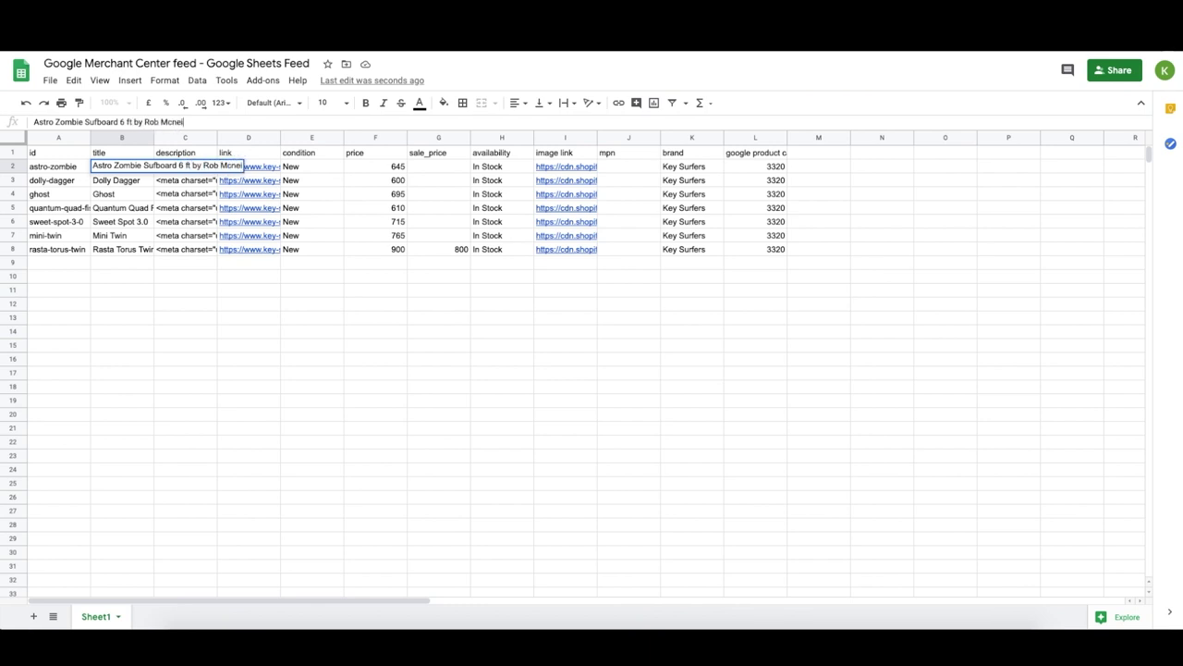
Correct the ending of the surname in the astro-zombie product title
{"action": "key", "text": "BackSpace"}
{"action": "key", "text": "BackSpace"}
{"action": "type", "text": "Neill"}
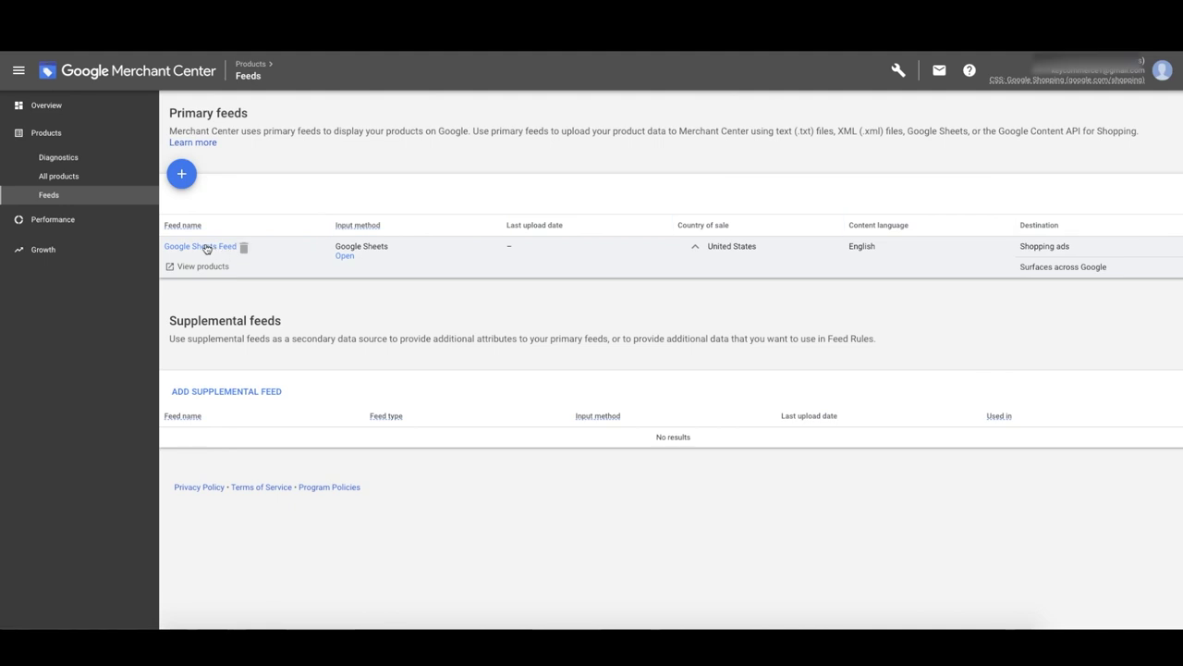
Open the Google Sheets Feed in Google Merchant Center, fetch it and check the reported price attribute issue
{"action": "left_click", "coordinate": [200, 247]}
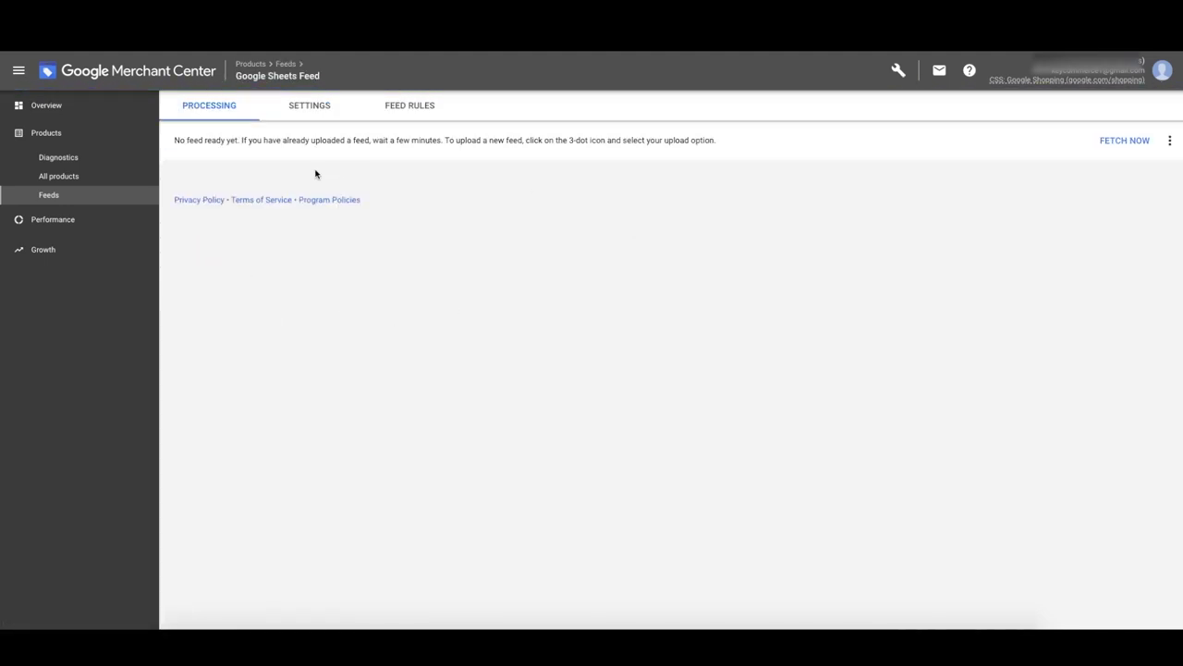
{"action": "left_click", "coordinate": [1123, 146]}
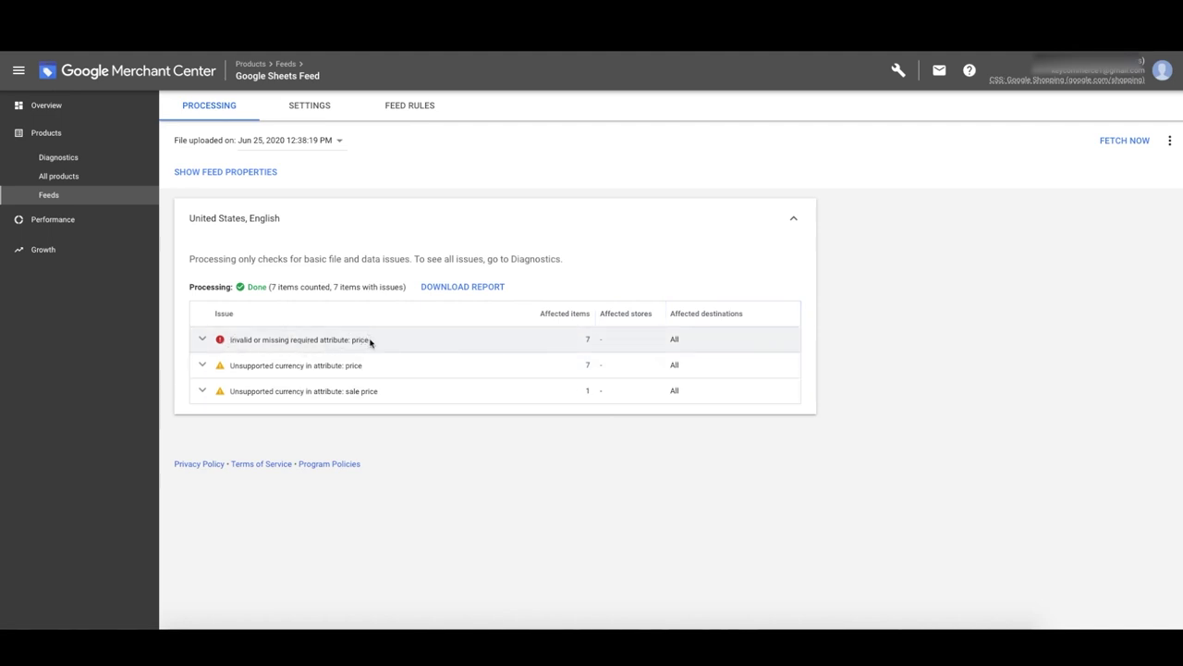
{"action": "left_click_drag", "start_coordinate": [370, 341], "coordinate": [231, 340]}
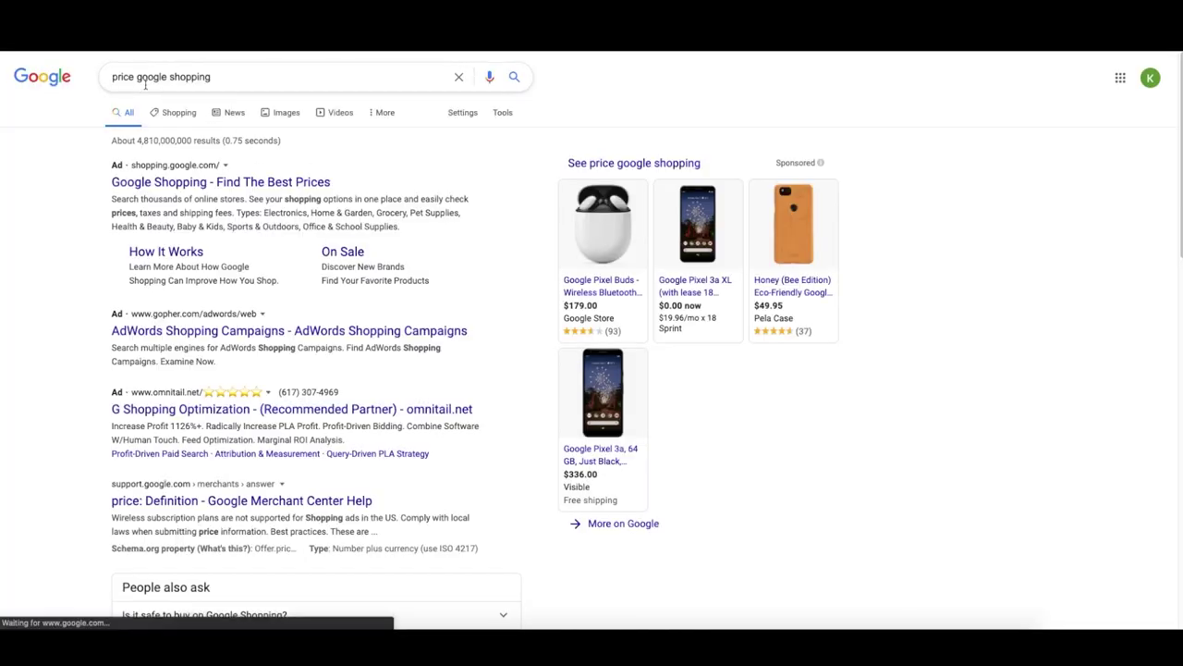
Open the "price: Definition" help article from the Google results and examine the example entry for text feeds
{"action": "left_click_drag", "start_coordinate": [228, 77], "coordinate": [118, 77]}
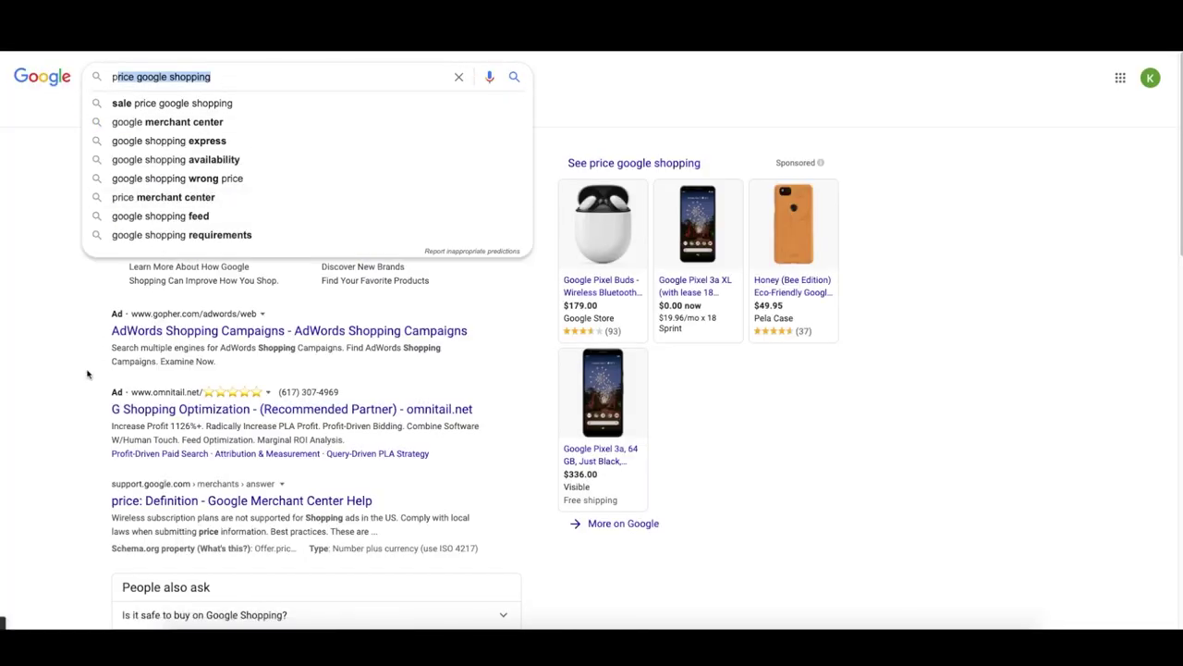
{"action": "scroll", "coordinate": [154, 482], "scroll_direction": "down", "scroll_amount": 1}
{"action": "left_click", "coordinate": [155, 482]}
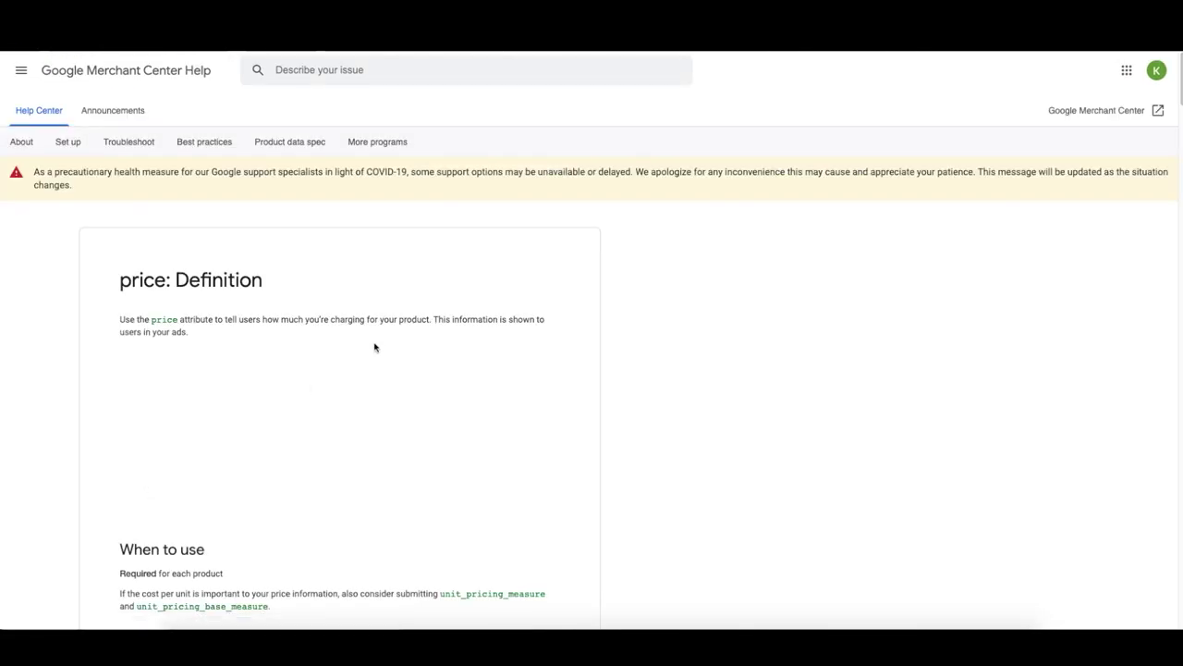
{"action": "scroll", "coordinate": [462, 367], "scroll_direction": "down", "scroll_amount": 3}
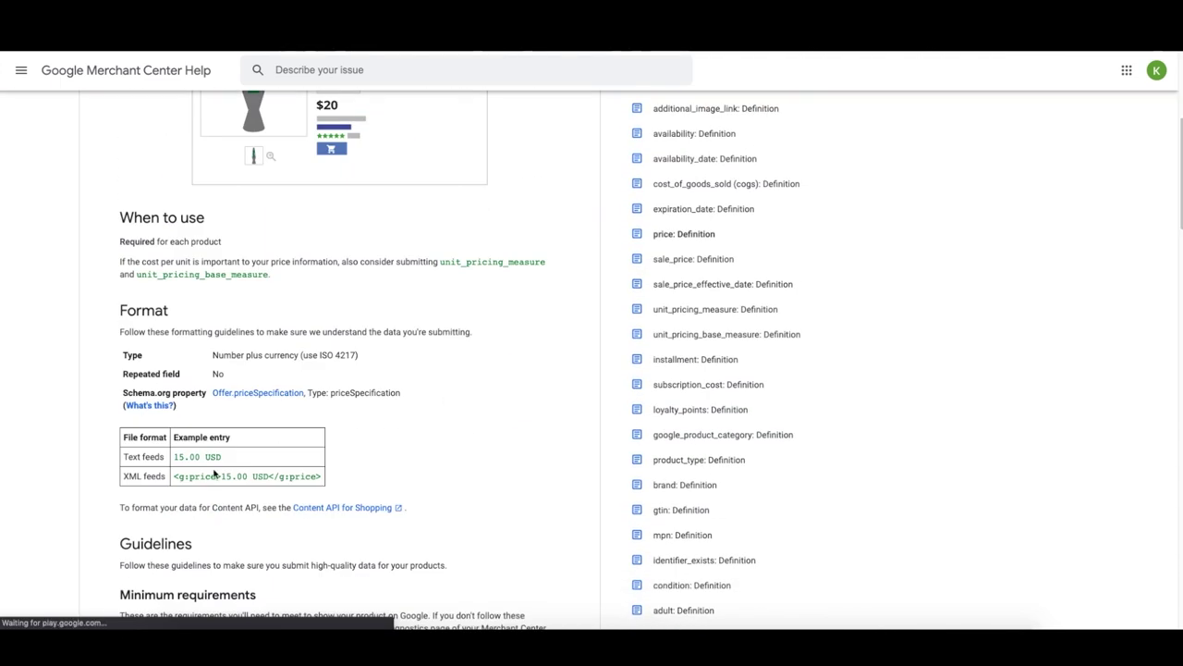
{"action": "left_click_drag", "start_coordinate": [222, 457], "coordinate": [173, 457]}
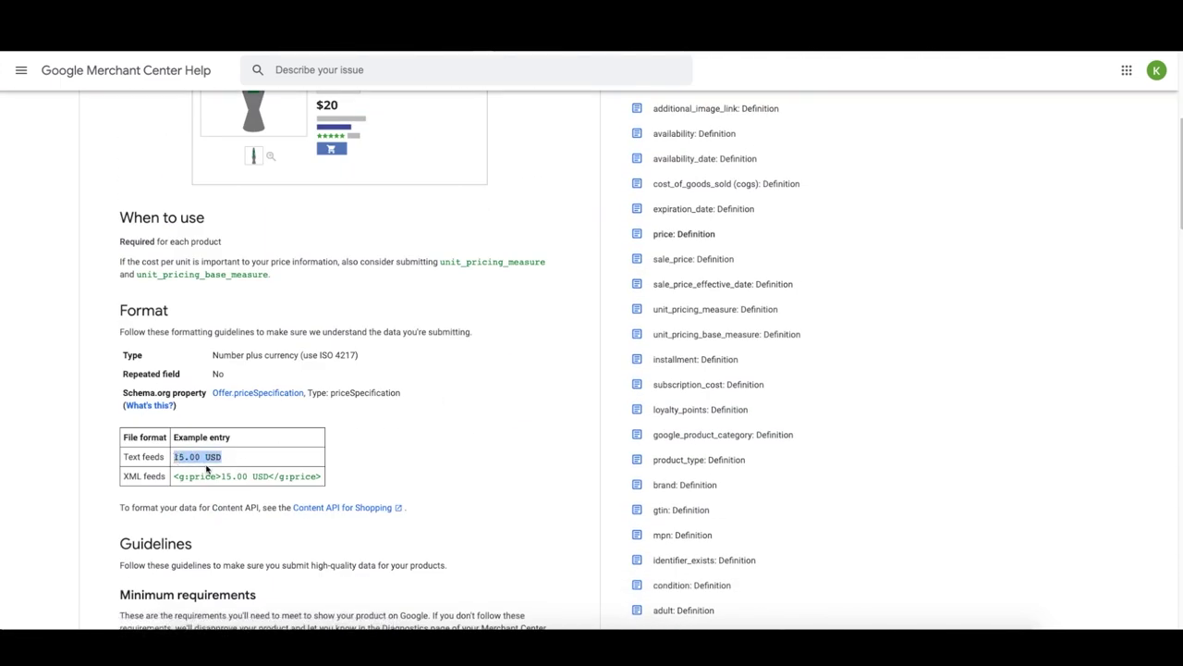
{"action": "left_click", "coordinate": [174, 454]}
{"action": "left_click_drag", "start_coordinate": [228, 454], "coordinate": [174, 451]}
Review the minimum requirements in the price article and open the linked currency requirements for the country of sale
{"action": "scroll", "coordinate": [219, 453], "scroll_direction": "down", "scroll_amount": 2}
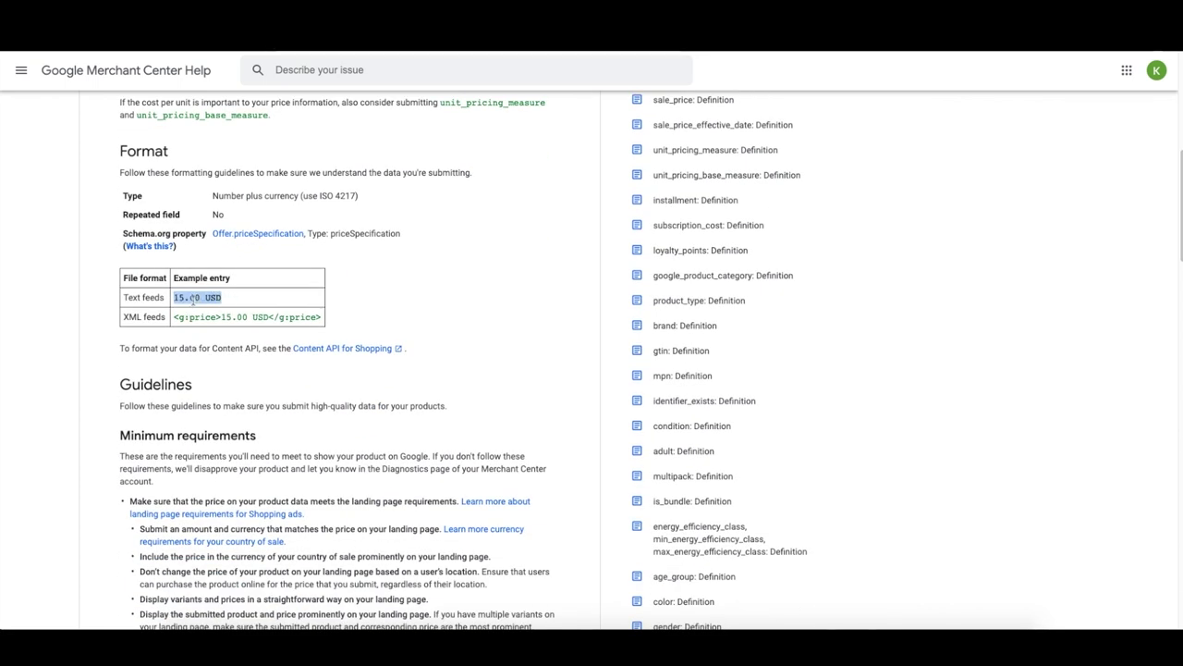
{"action": "left_click", "coordinate": [294, 302]}
{"action": "scroll", "coordinate": [293, 303], "scroll_direction": "down", "scroll_amount": 3}
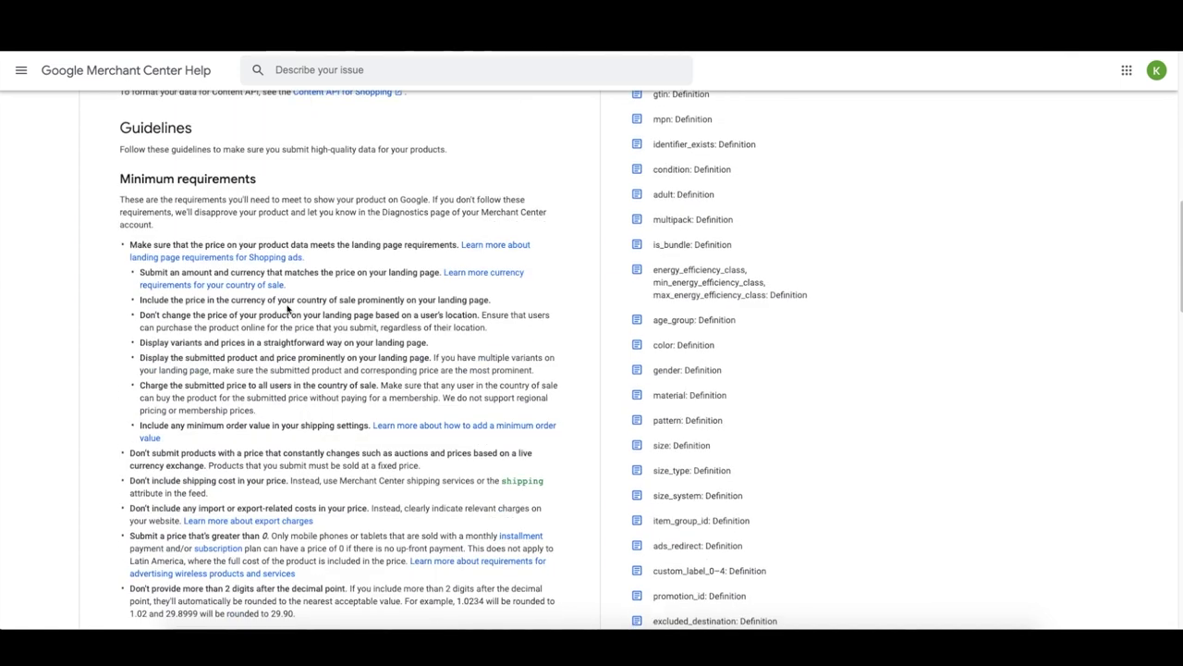
{"action": "scroll", "coordinate": [296, 310], "scroll_direction": "down", "scroll_amount": 1}
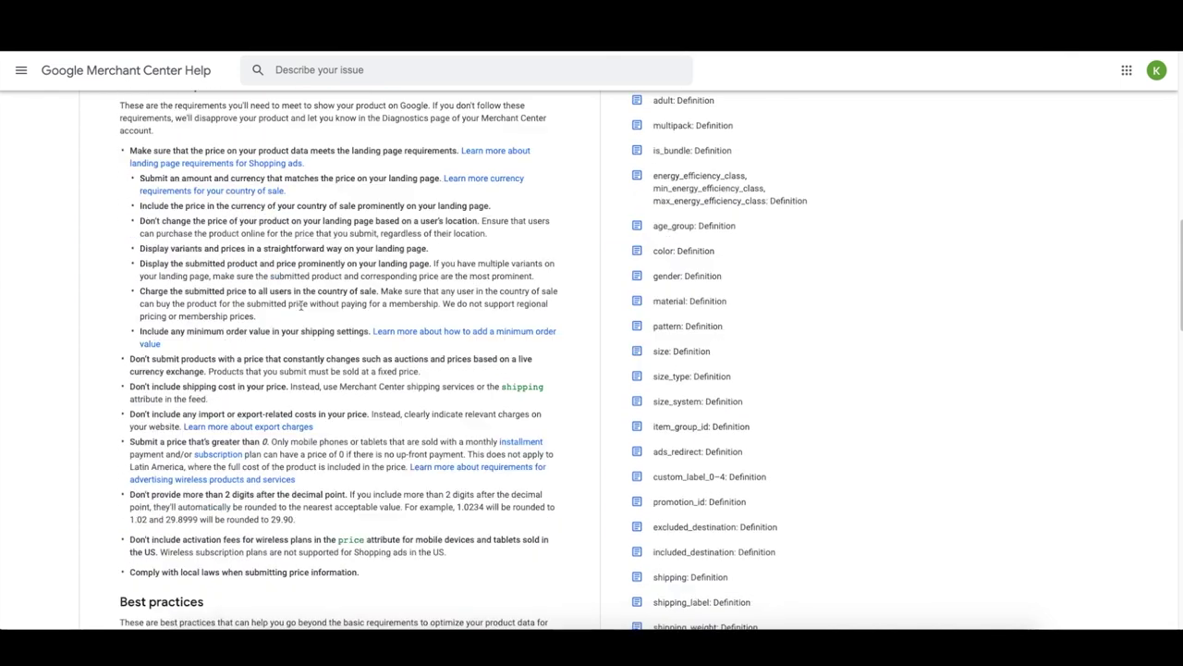
{"action": "left_click", "coordinate": [240, 195]}
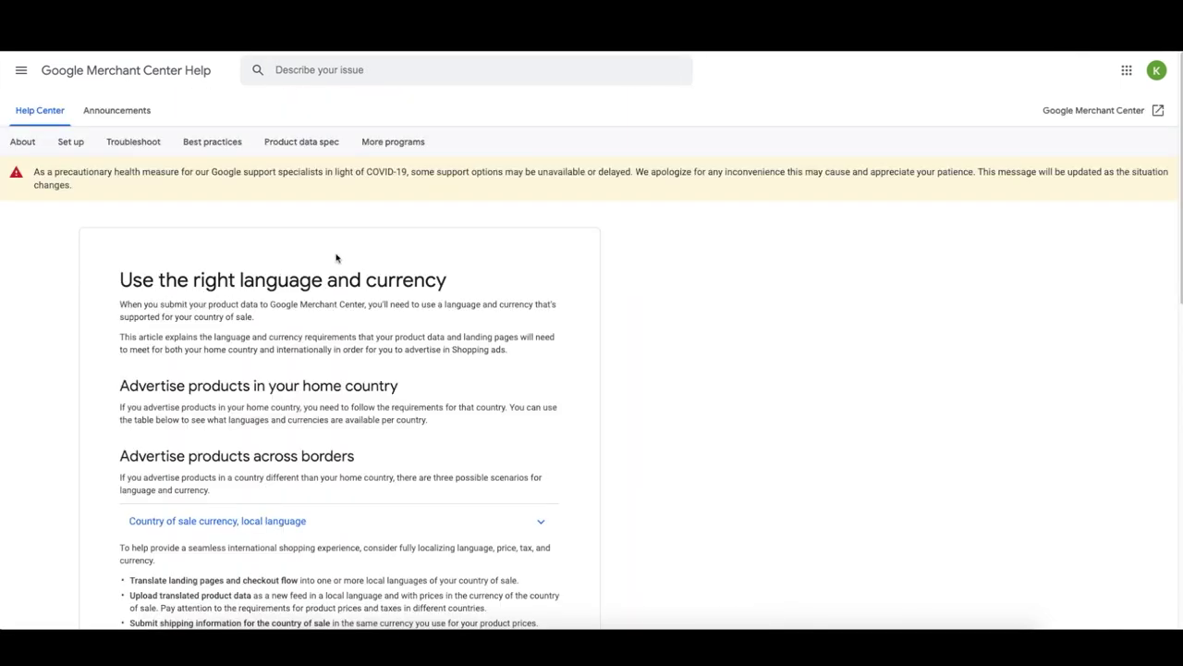
Examine the supported currency codes in the table of currencies and languages by country, including Australia's code
{"action": "scroll", "coordinate": [336, 256], "scroll_direction": "down", "scroll_amount": 2}
{"action": "left_click", "coordinate": [352, 312]}
{"action": "scroll", "coordinate": [385, 309], "scroll_direction": "down", "scroll_amount": 3}
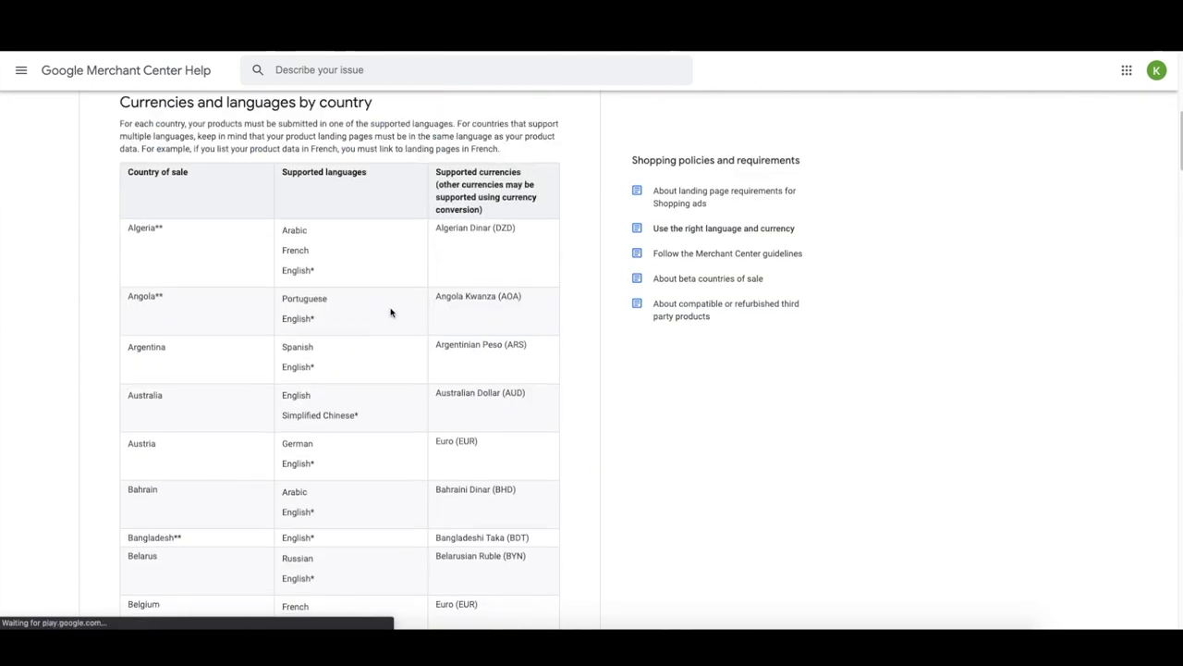
{"action": "scroll", "coordinate": [388, 312], "scroll_direction": "down", "scroll_amount": 7}
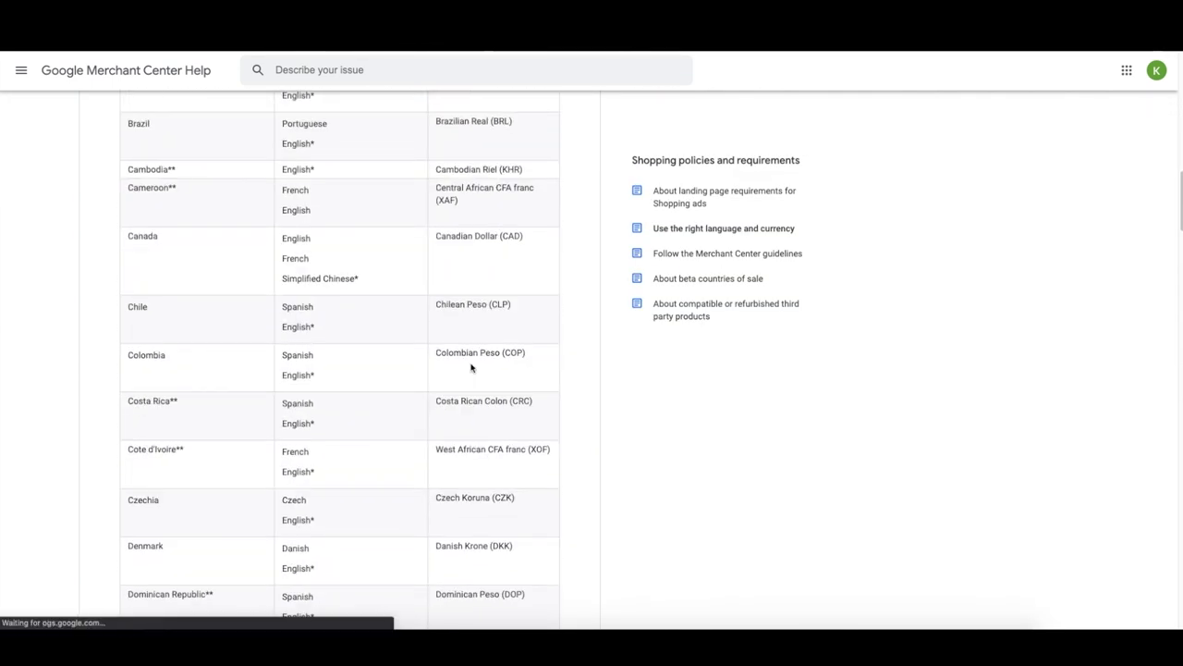
{"action": "scroll", "coordinate": [460, 361], "scroll_direction": "up", "scroll_amount": 8}
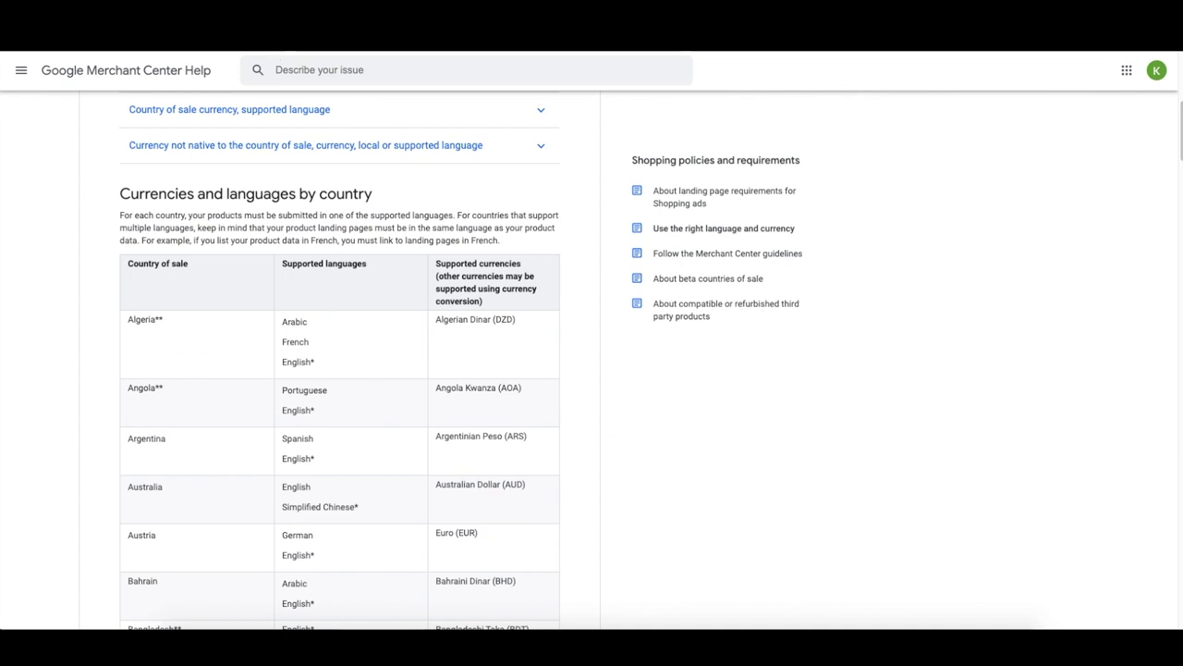
{"action": "scroll", "coordinate": [444, 352], "scroll_direction": "down", "scroll_amount": 3}
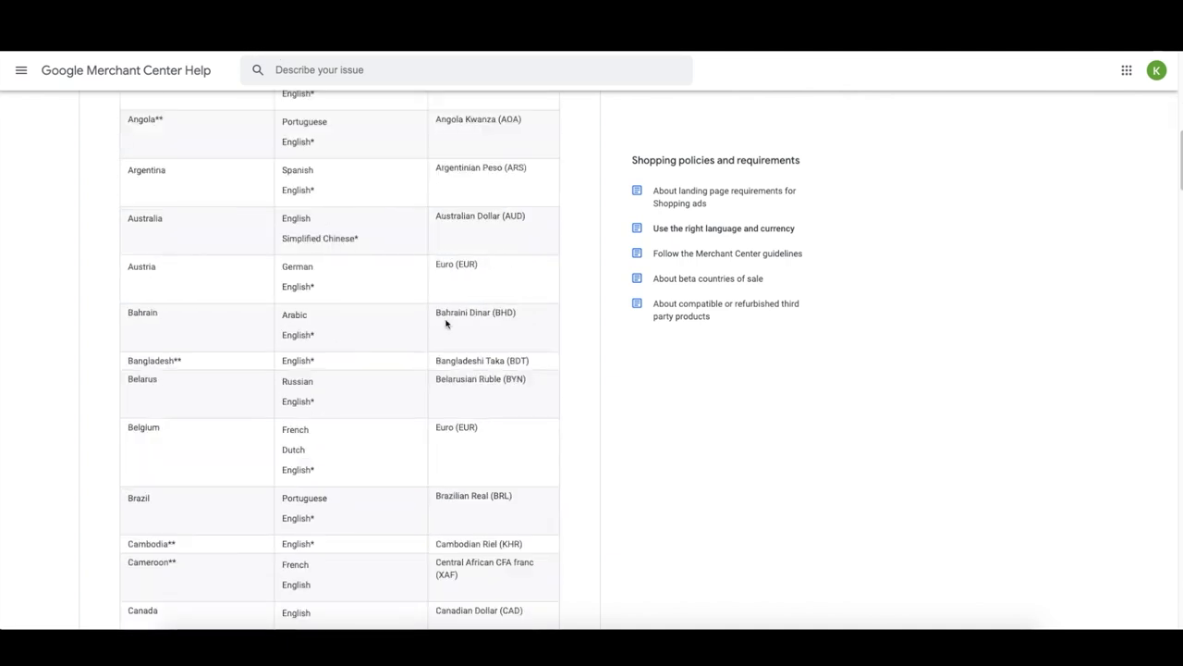
{"action": "left_click_drag", "start_coordinate": [504, 196], "coordinate": [527, 197]}
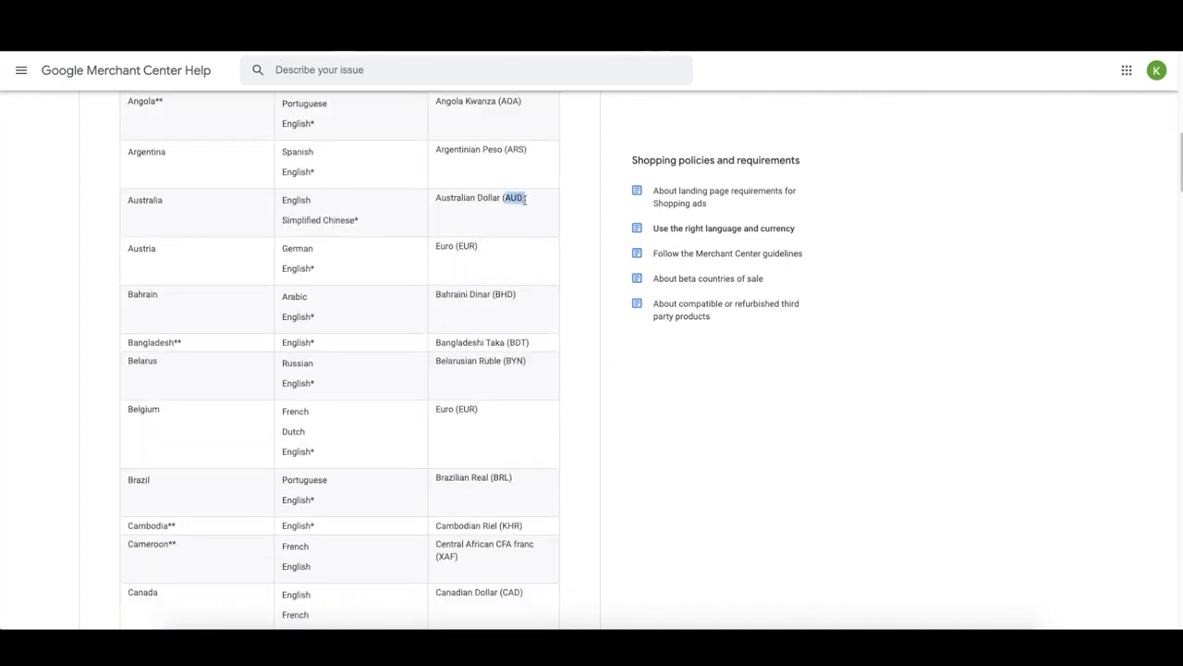
{"action": "scroll", "coordinate": [461, 358], "scroll_direction": "down", "scroll_amount": 1}
{"action": "left_click_drag", "start_coordinate": [493, 409], "coordinate": [510, 410]}
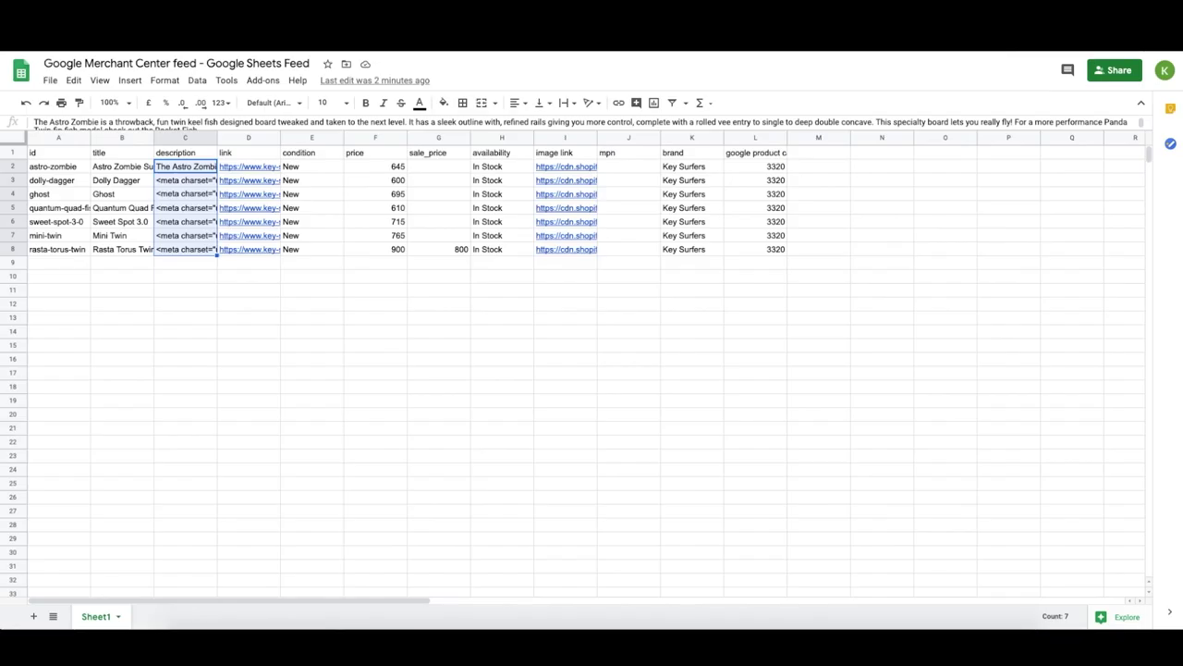
In the Google Sheets feed, set the astro-zombie, dolly-dagger and ghost prices to 645.00 USD, 600.00 USD and 695.00 USD
{"action": "left_click", "coordinate": [371, 169]}
{"action": "left_click", "coordinate": [131, 121]}
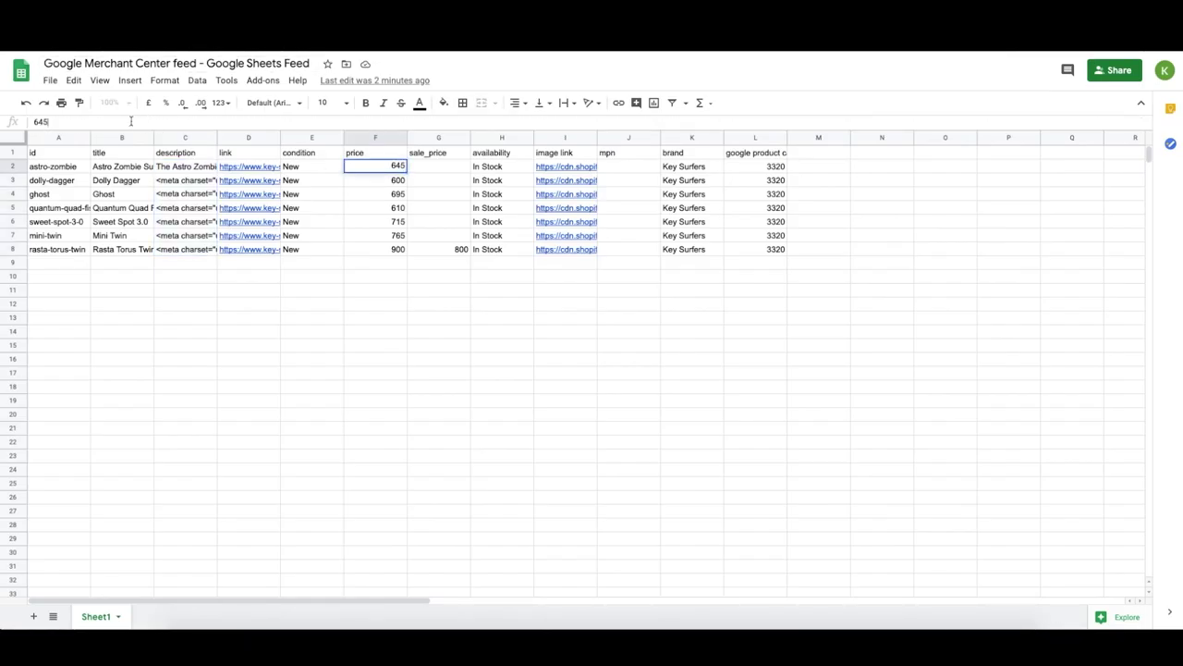
{"action": "type", "text": ".00 USD"}
{"action": "key", "text": "Return"}
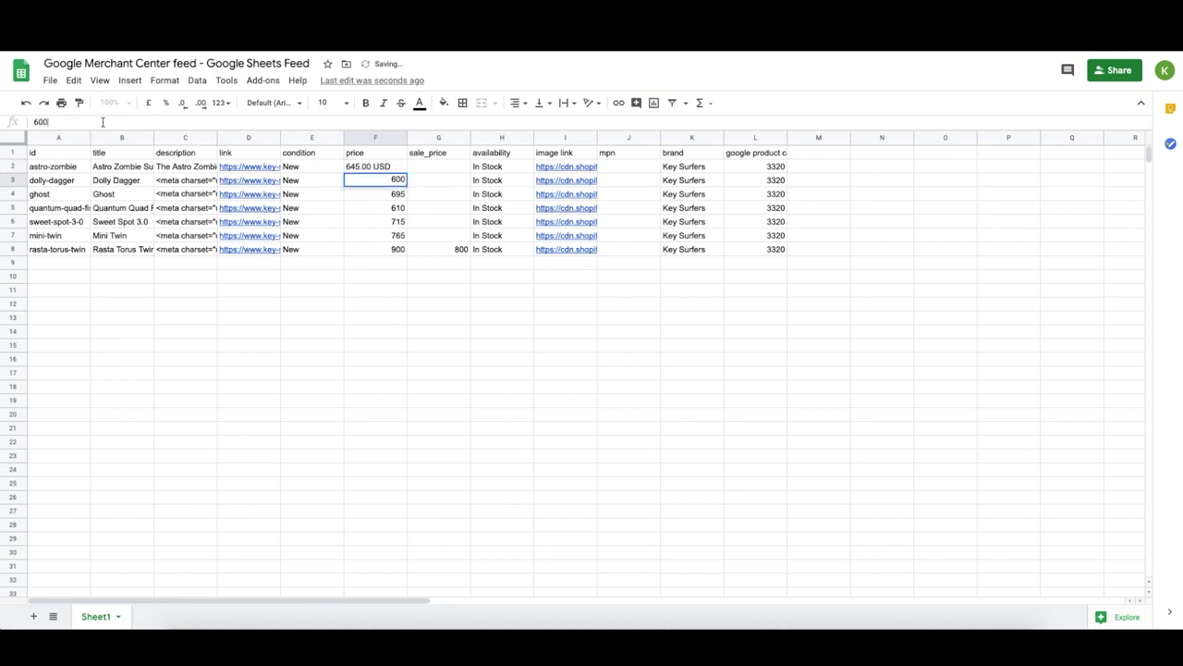
{"action": "type", "text": ".00 USD"}
{"action": "key", "text": "Return"}
{"action": "left_click", "coordinate": [104, 122]}
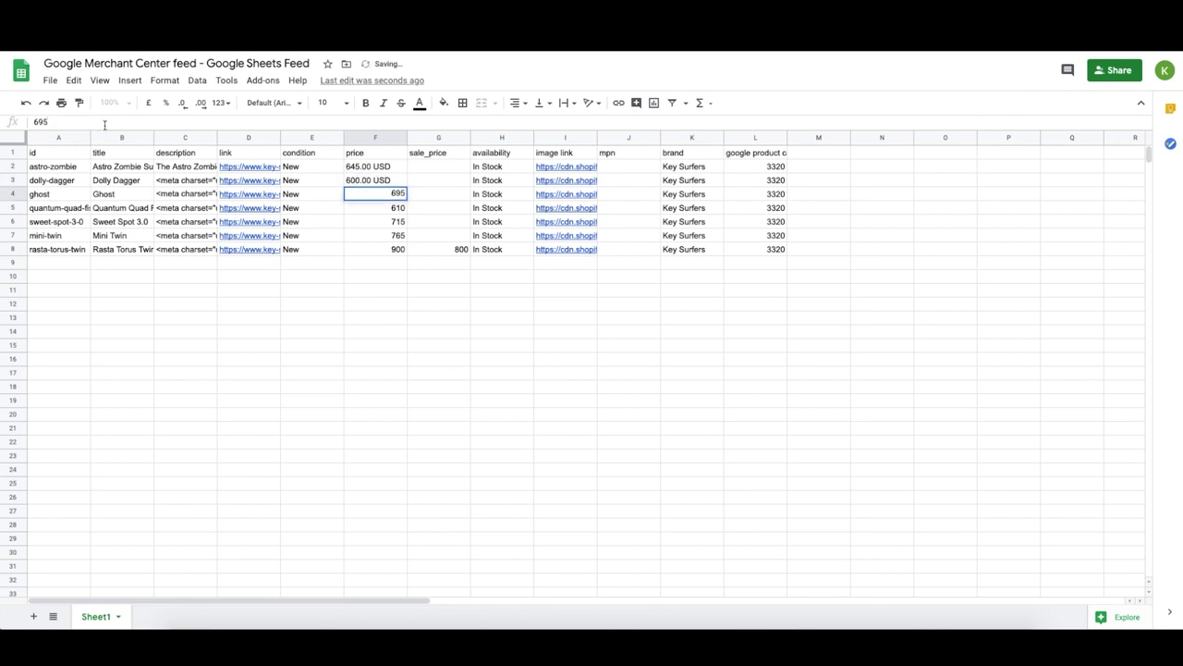
{"action": "type", "text": ".00 USD"}
{"action": "key", "text": "Return"}
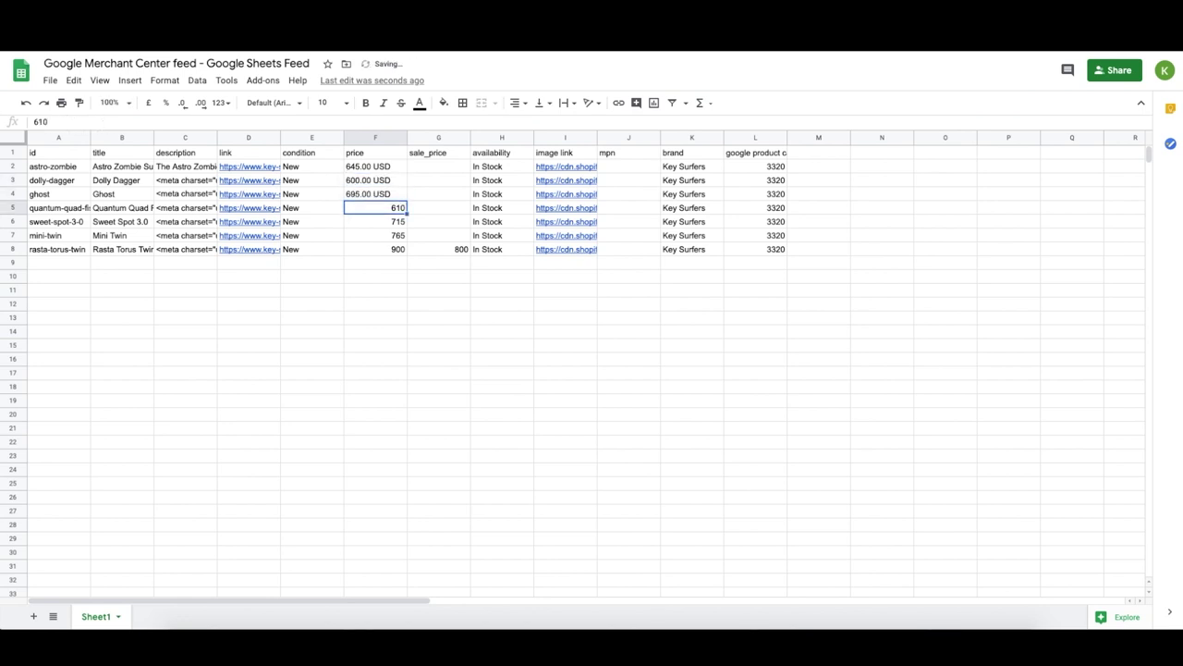
Set the prices in rows 5 to 8 to 610.00 USD, 715.00 USD, 765.00 USD and 900.00 USD
{"action": "left_click", "coordinate": [94, 121]}
{"action": "type", "text": ".00 USD"}
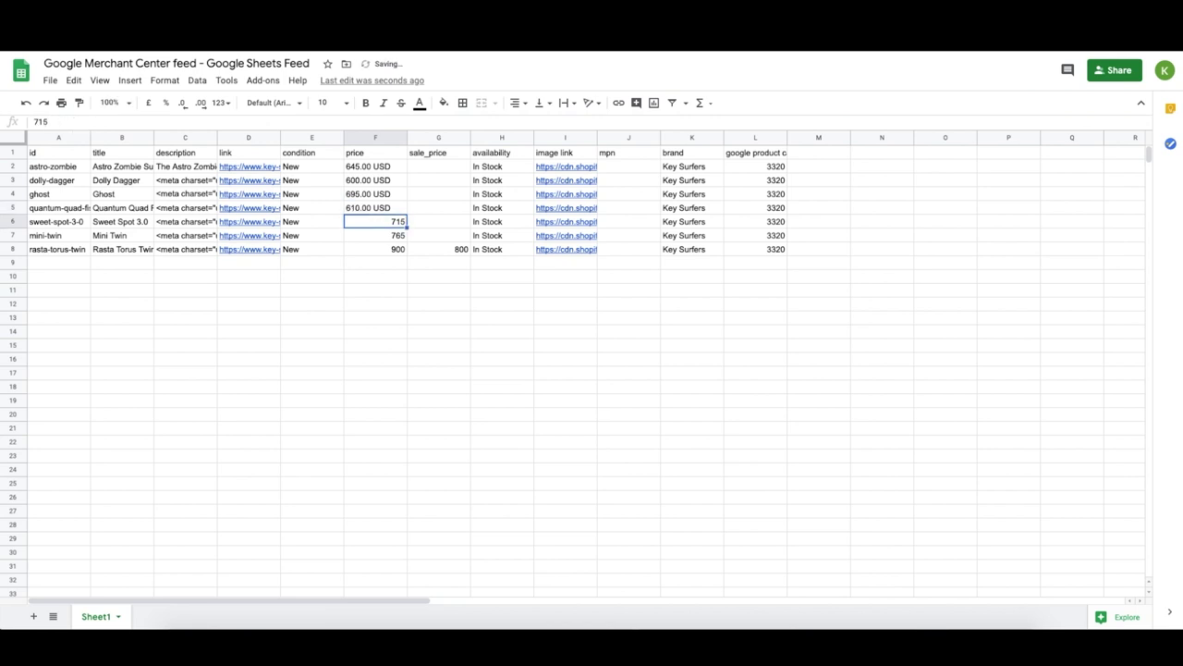
{"action": "left_click", "coordinate": [95, 122]}
{"action": "type", "text": ".00 USD"}
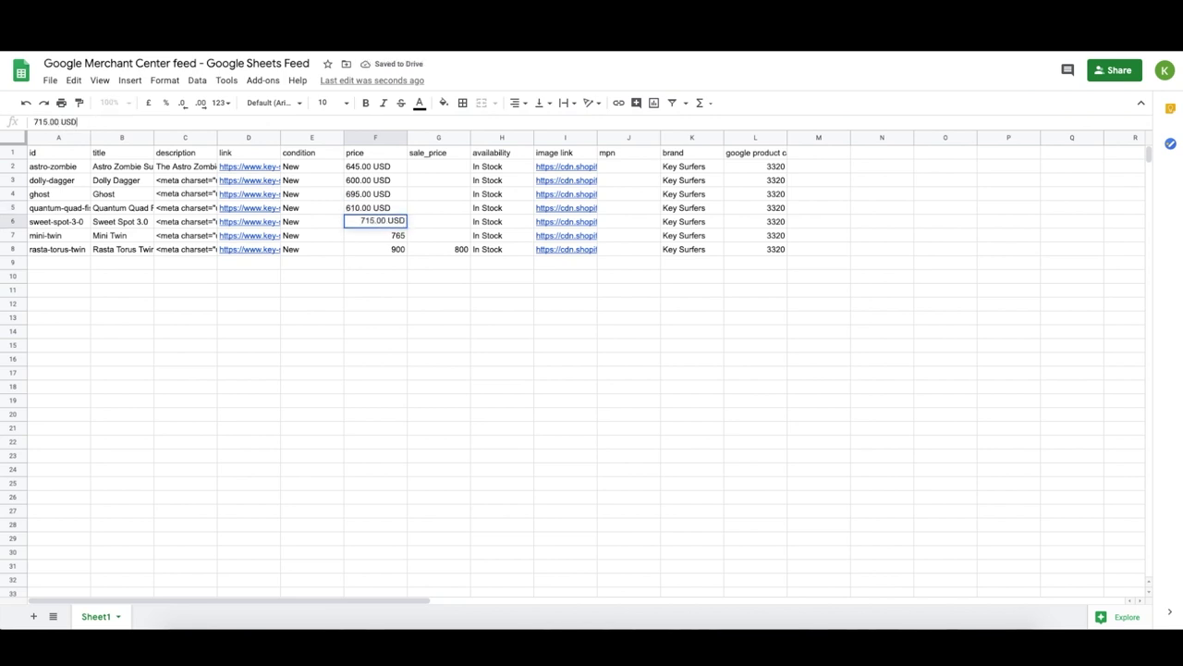
{"action": "key", "text": "Return"}
{"action": "type", "text": ".00 USD"}
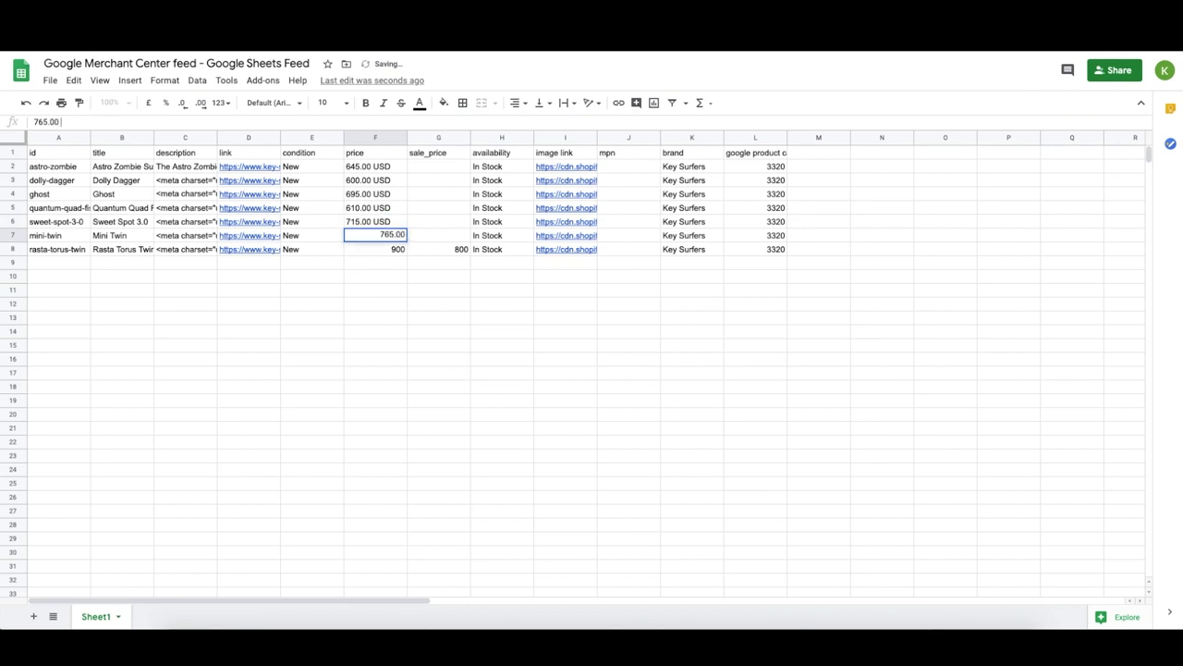
{"action": "key", "text": "Return"}
{"action": "left_click", "coordinate": [94, 121]}
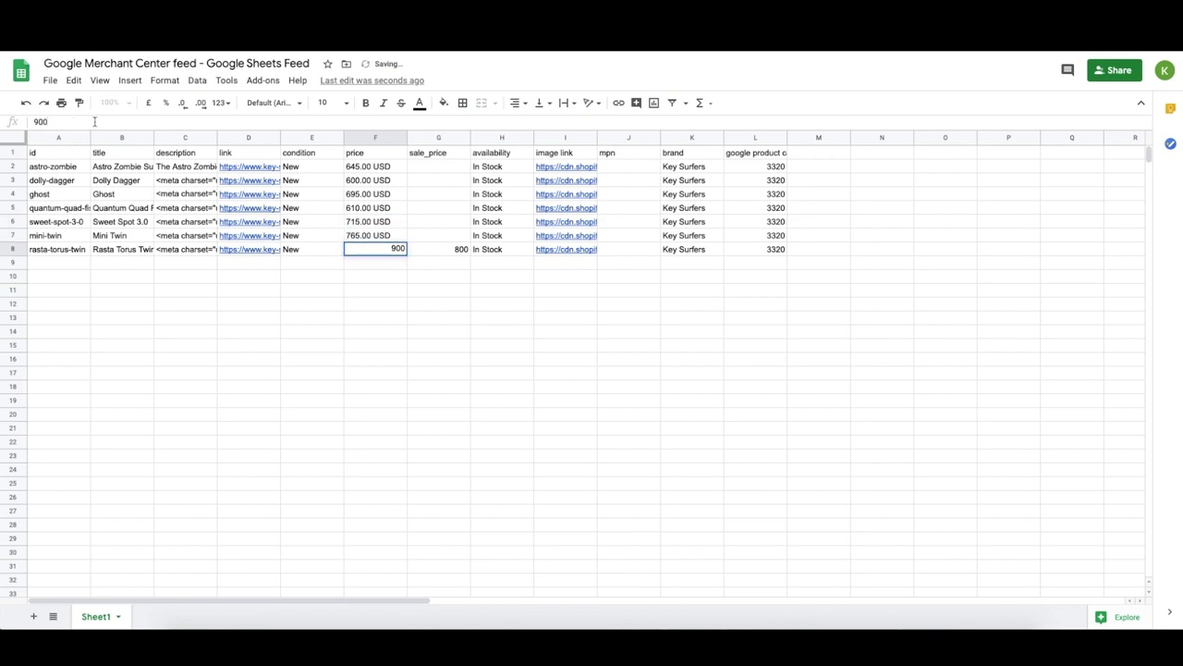
{"action": "type", "text": ".00 USD"}
{"action": "key", "text": "Tab"}
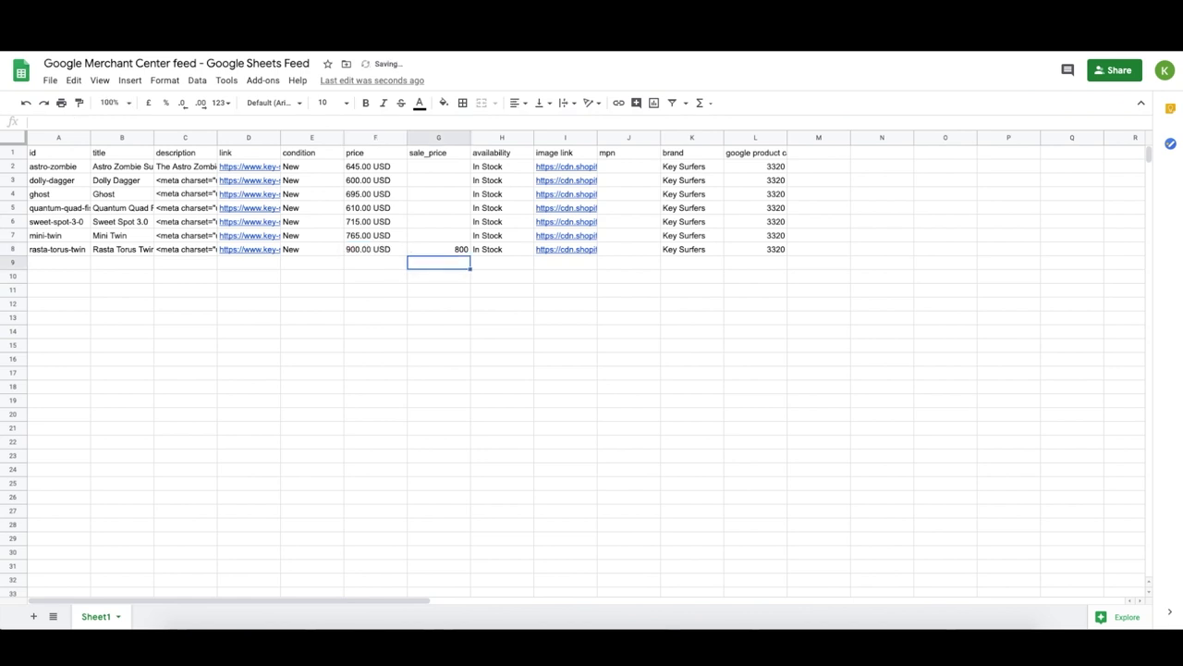
Set the sale price of rasta-torus-twin to 800.00 USD
{"action": "left_click", "coordinate": [77, 121]}
{"action": "type", "text": ".00 U"}
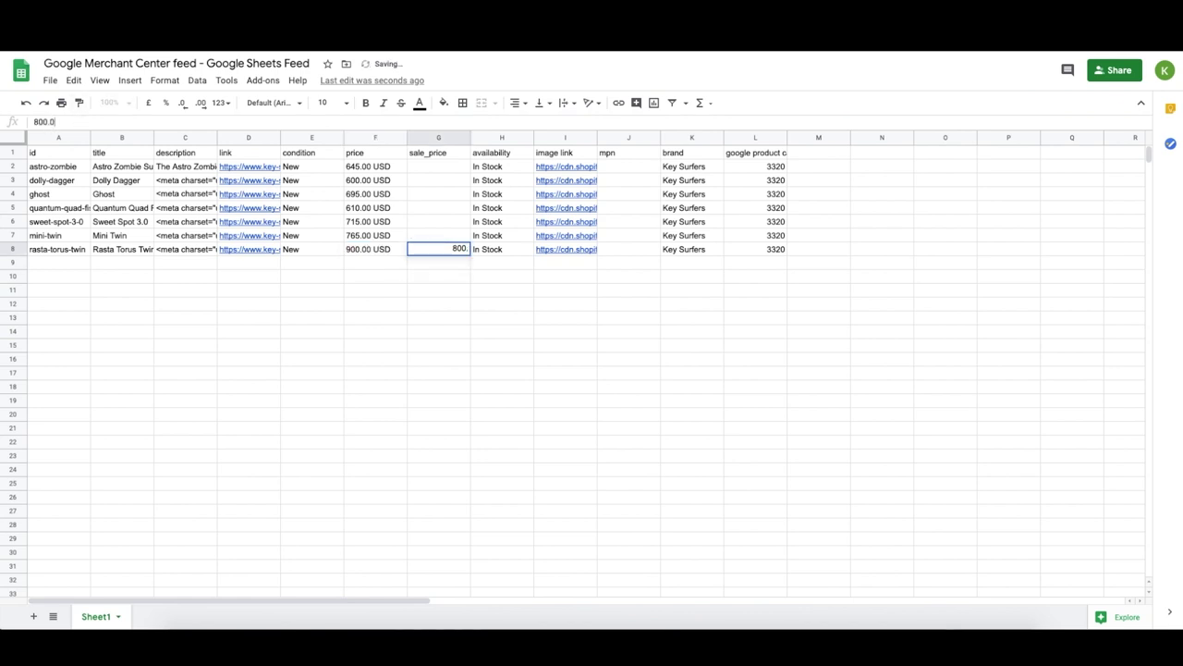
{"action": "type", "text": "SD"}
{"action": "key", "text": "Return"}
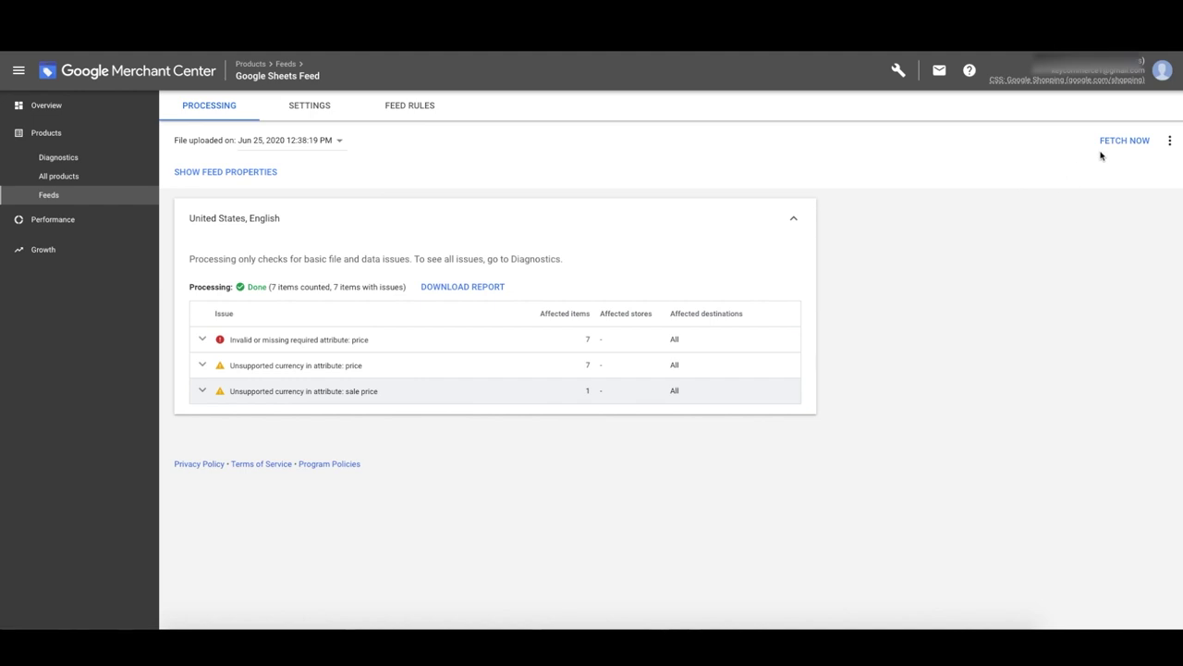
Fetch the Google Sheets Feed again in Google Merchant Center and check its processing status
{"action": "left_click", "coordinate": [1122, 142]}
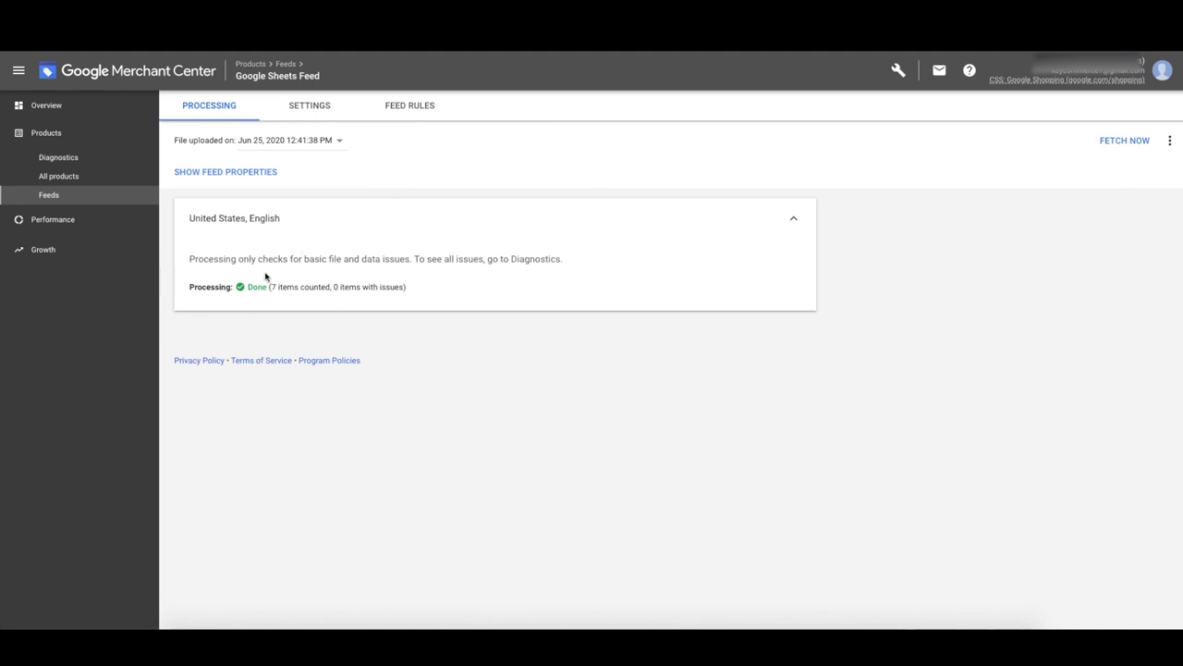
{"action": "left_click_drag", "start_coordinate": [190, 288], "coordinate": [416, 288]}
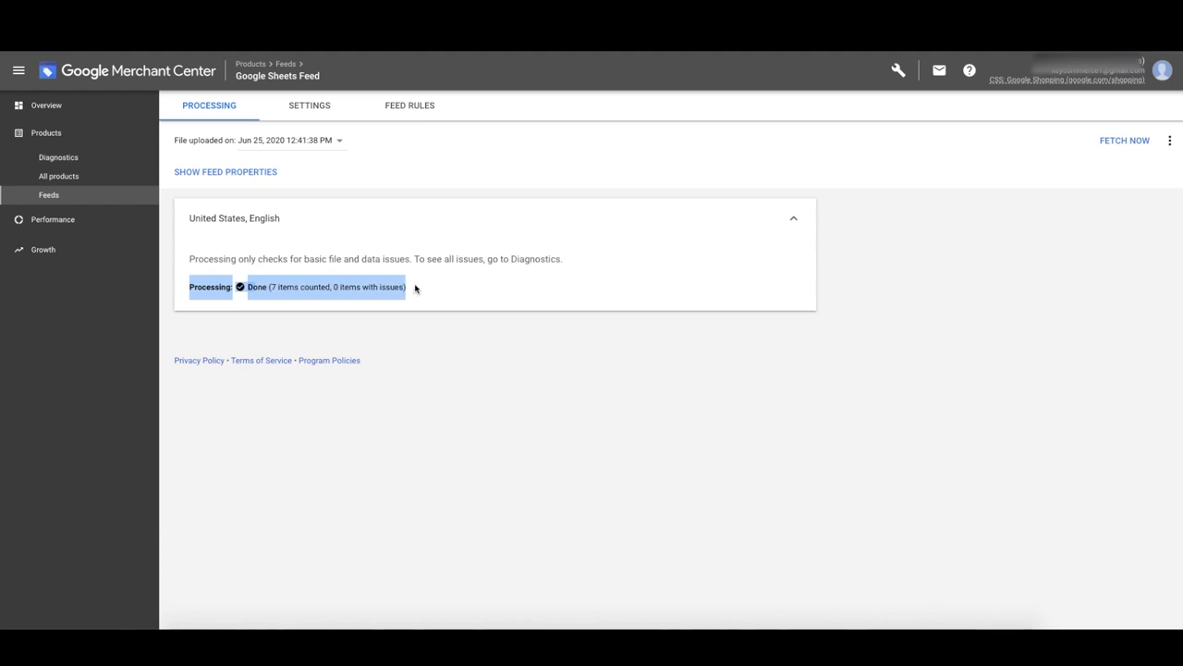
{"action": "left_click", "coordinate": [444, 444]}
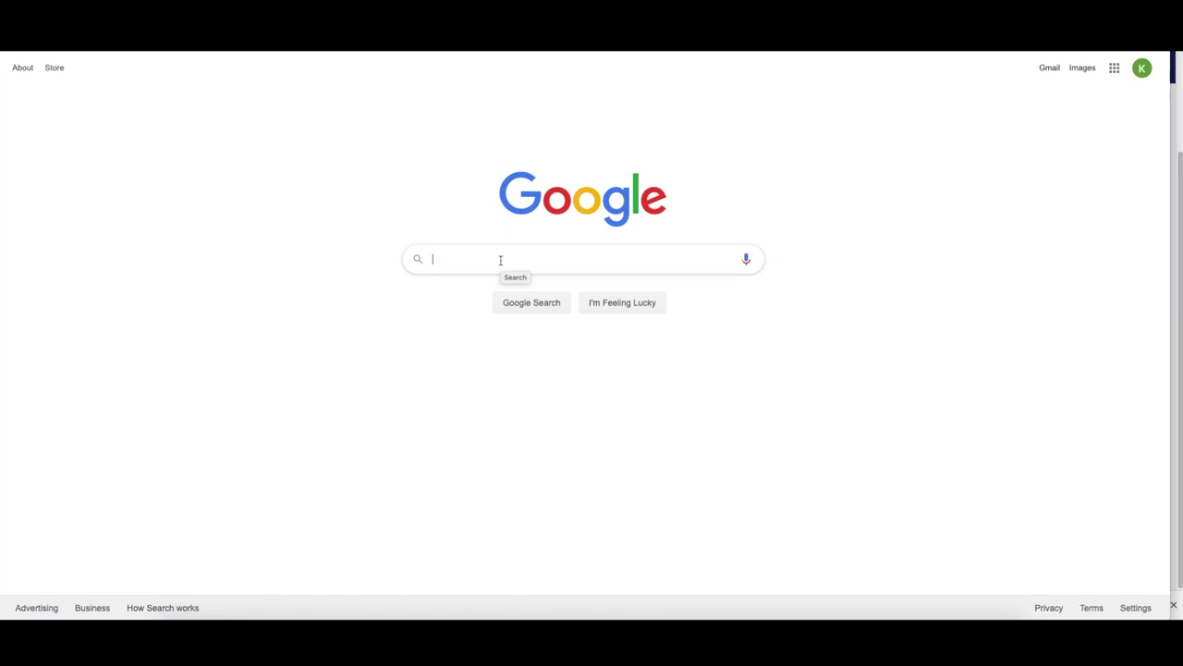
Search Google for "google ads free credit"
{"action": "type", "text": "google ads"}
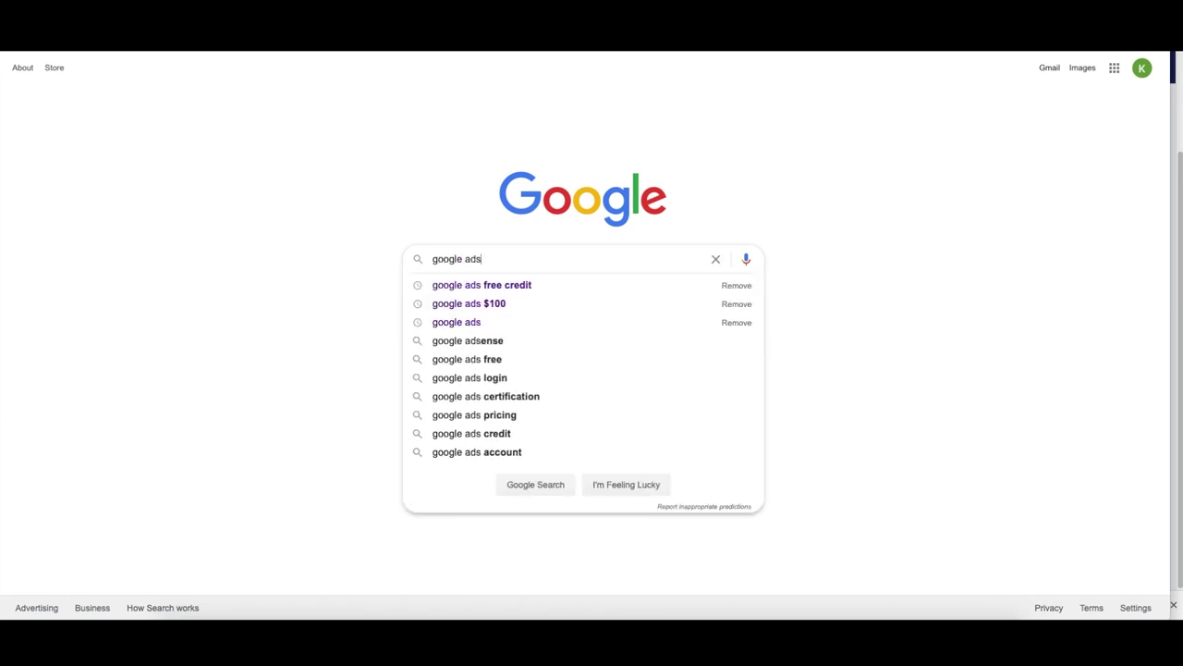
{"action": "key", "text": "Down"}
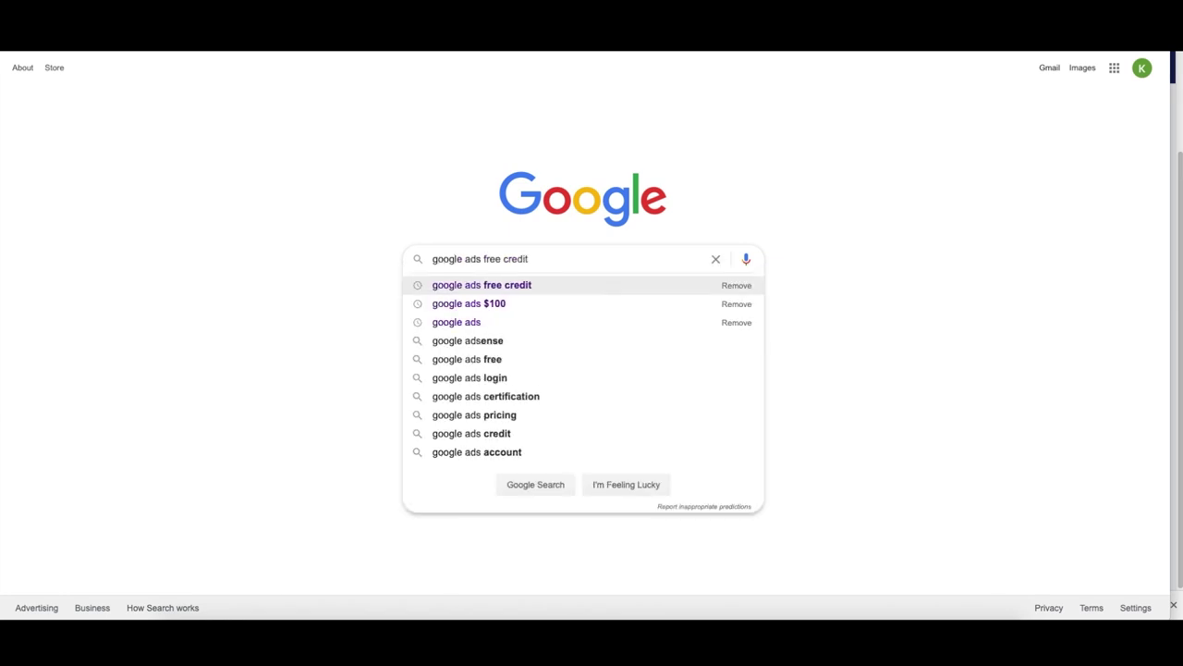
{"action": "key", "text": "Return"}
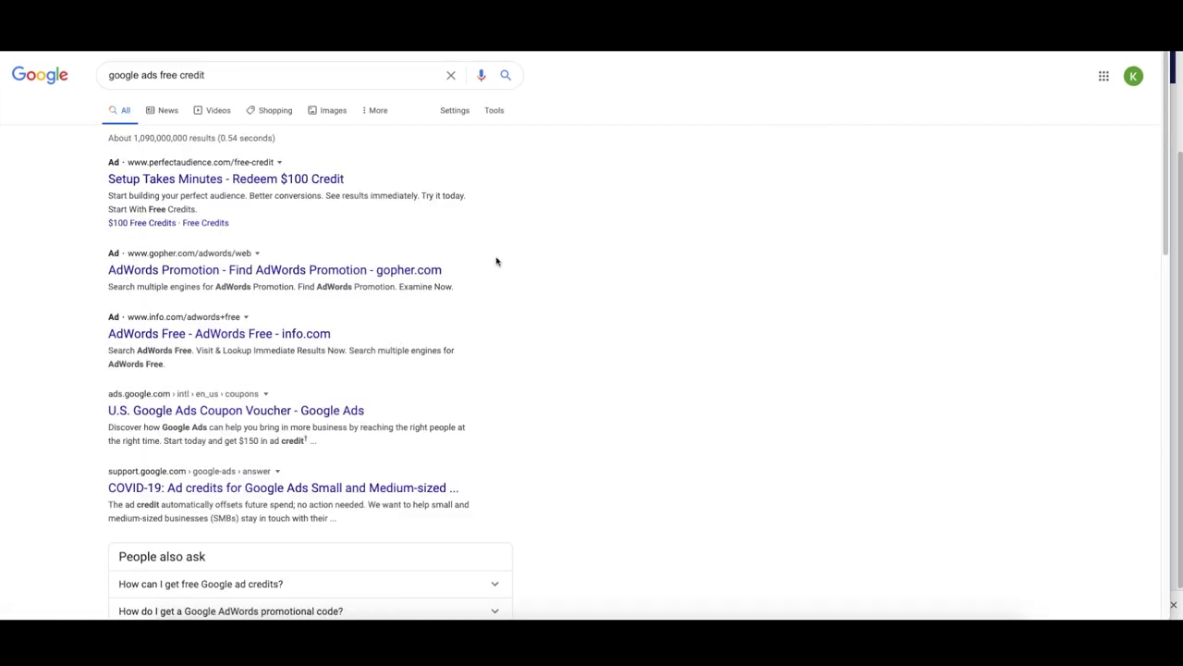
Open the U.S. Google Ads Coupon Voucher result and fill in the contact's e-mail on the coupon claim form
{"action": "scroll", "coordinate": [325, 327], "scroll_direction": "down", "scroll_amount": 1}
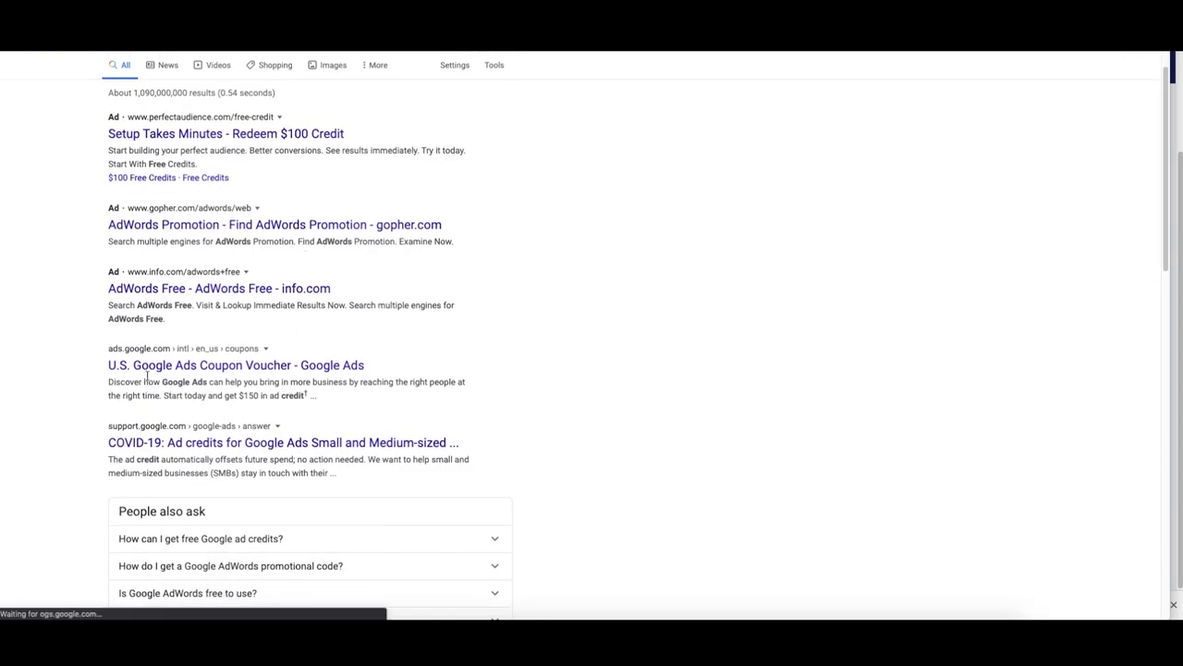
{"action": "left_click", "coordinate": [306, 370]}
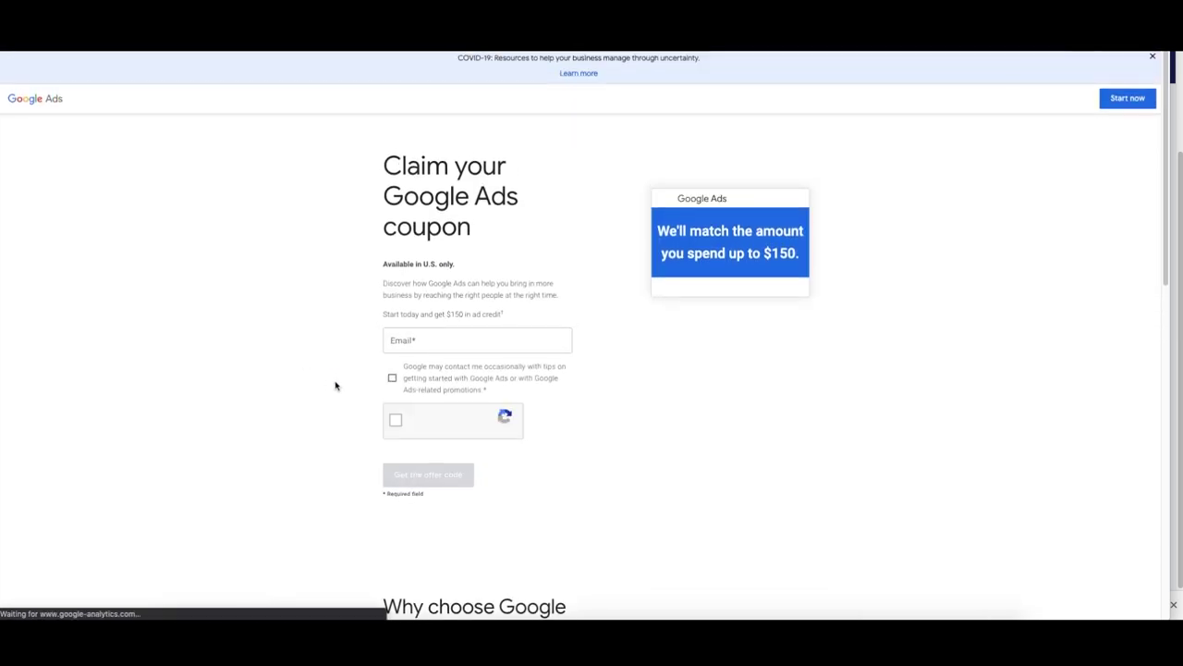
{"action": "left_click_drag", "start_coordinate": [388, 279], "coordinate": [426, 495]}
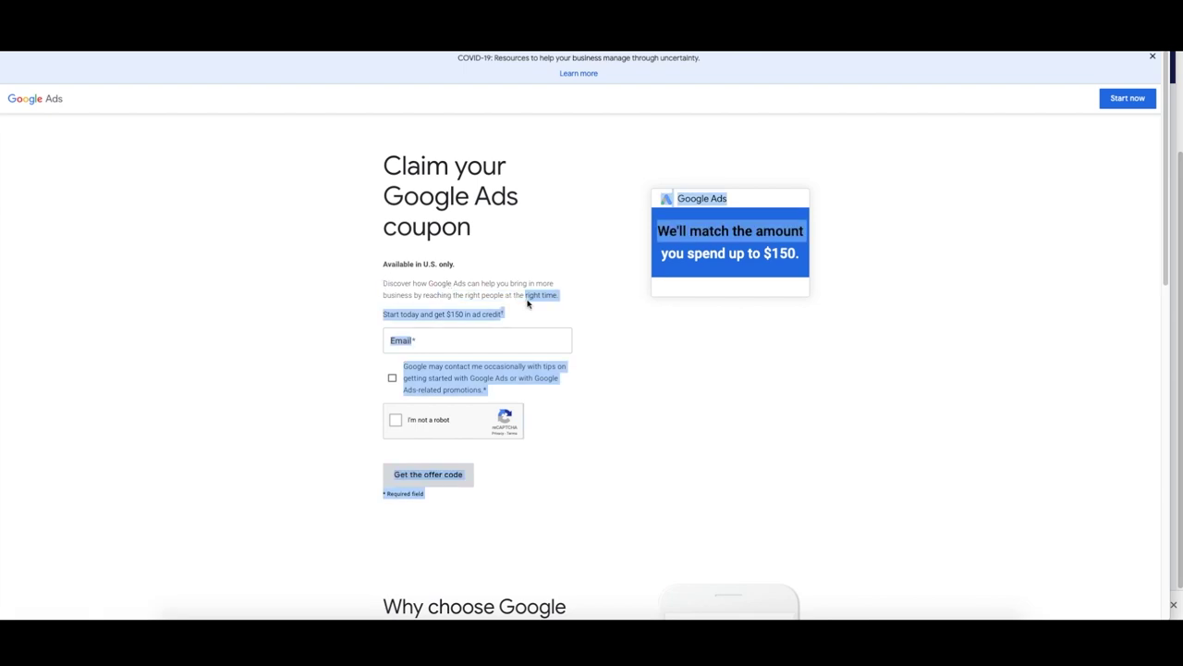
{"action": "left_click_drag", "start_coordinate": [518, 312], "coordinate": [468, 314]}
{"action": "left_click", "coordinate": [468, 339]}
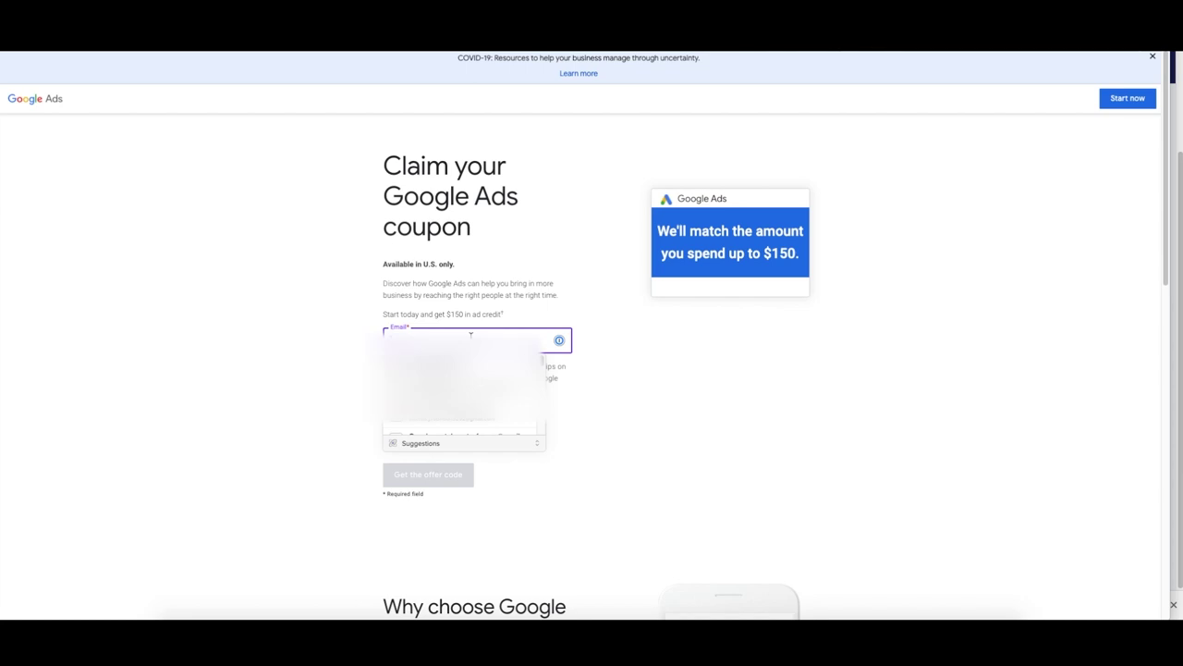
{"action": "key", "text": "Down"}
{"action": "key", "text": "Return"}
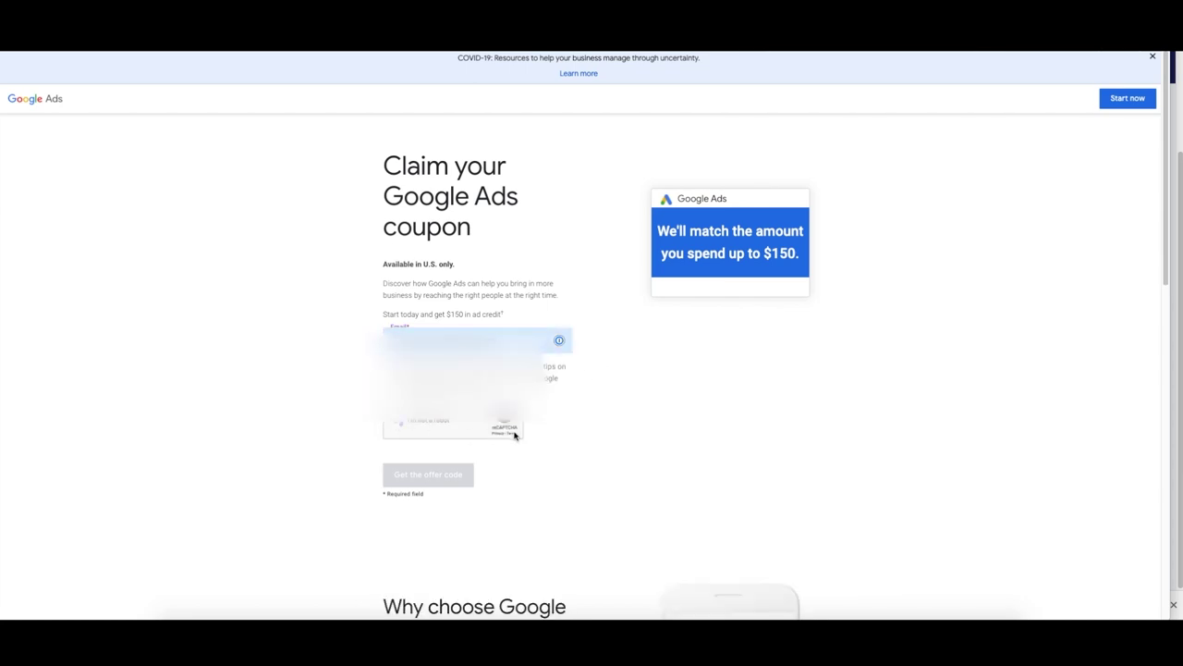
Complete the reCAPTCHA by selecting the traffic light squares, and request the Google Ads offer code
{"action": "left_click", "coordinate": [396, 422]}
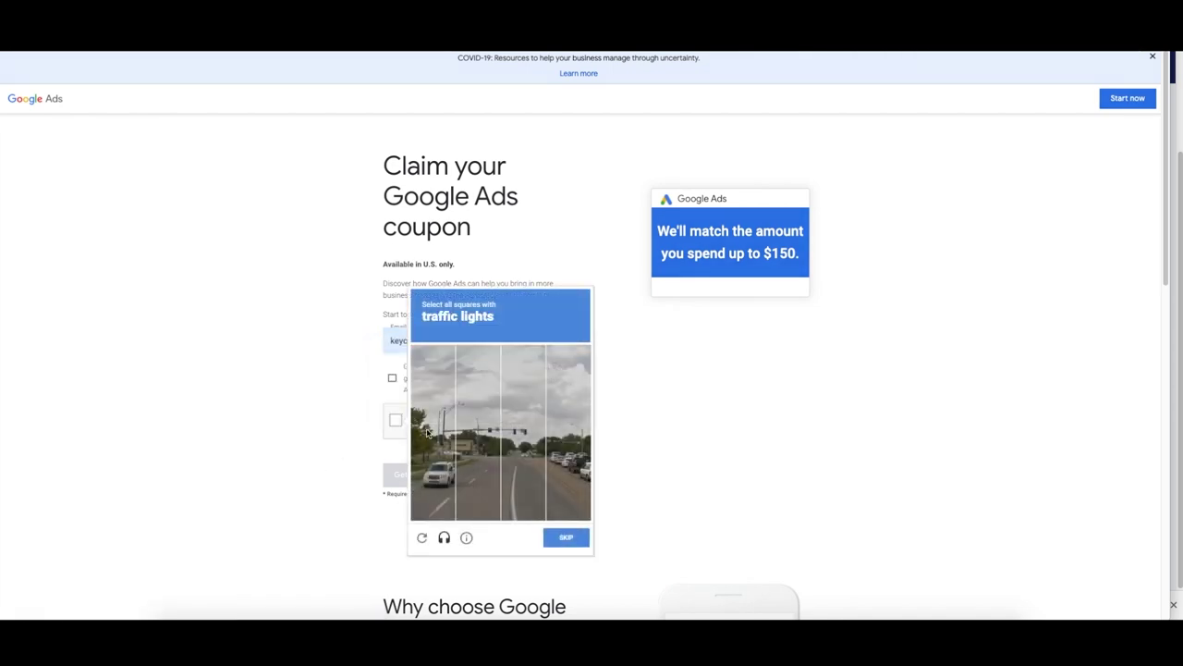
{"action": "left_click", "coordinate": [495, 416]}
{"action": "left_click", "coordinate": [523, 411]}
{"action": "left_click", "coordinate": [524, 456]}
{"action": "left_click", "coordinate": [478, 456]}
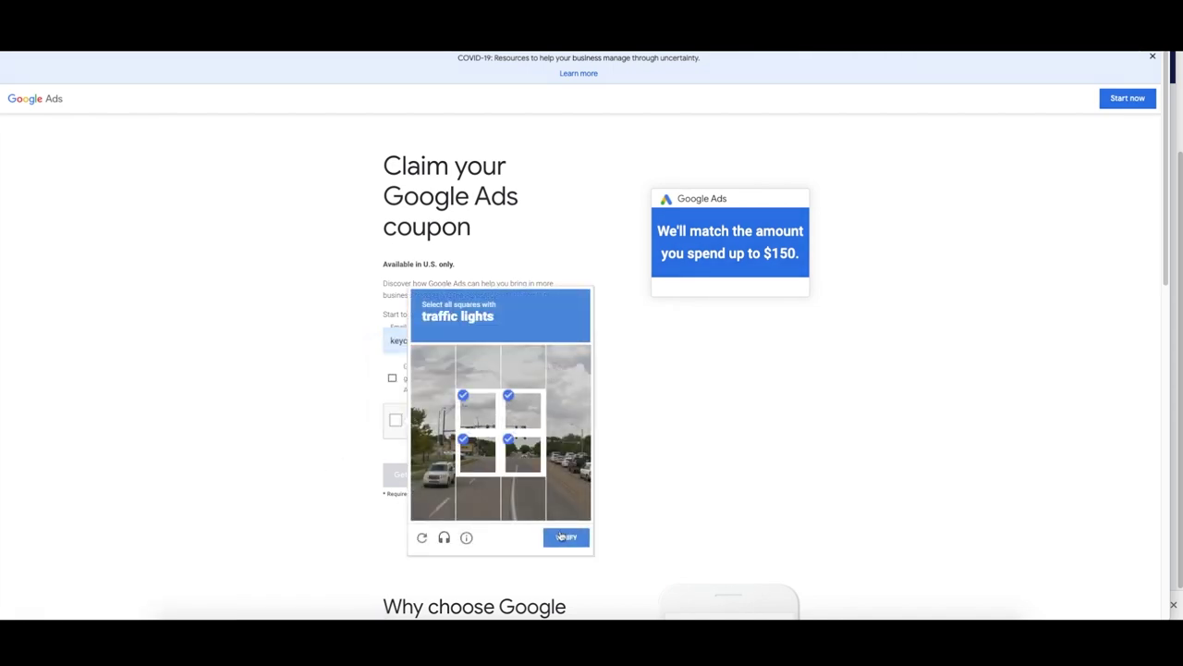
{"action": "left_click", "coordinate": [566, 538]}
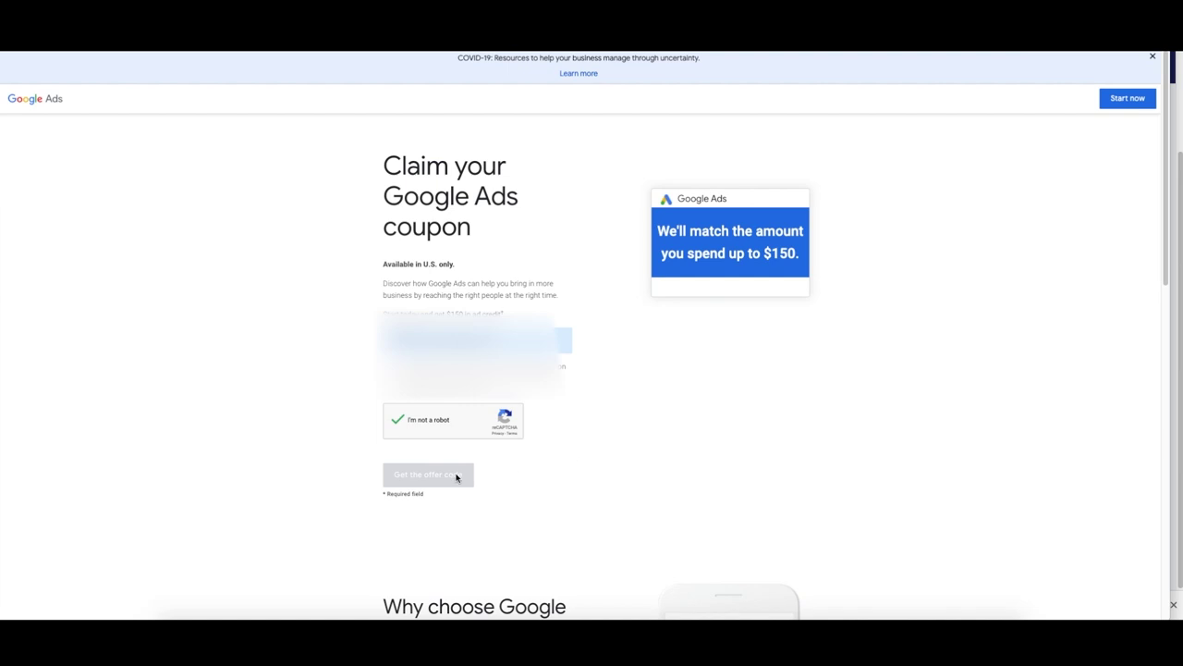
{"action": "scroll", "coordinate": [419, 477], "scroll_direction": "down", "scroll_amount": 1}
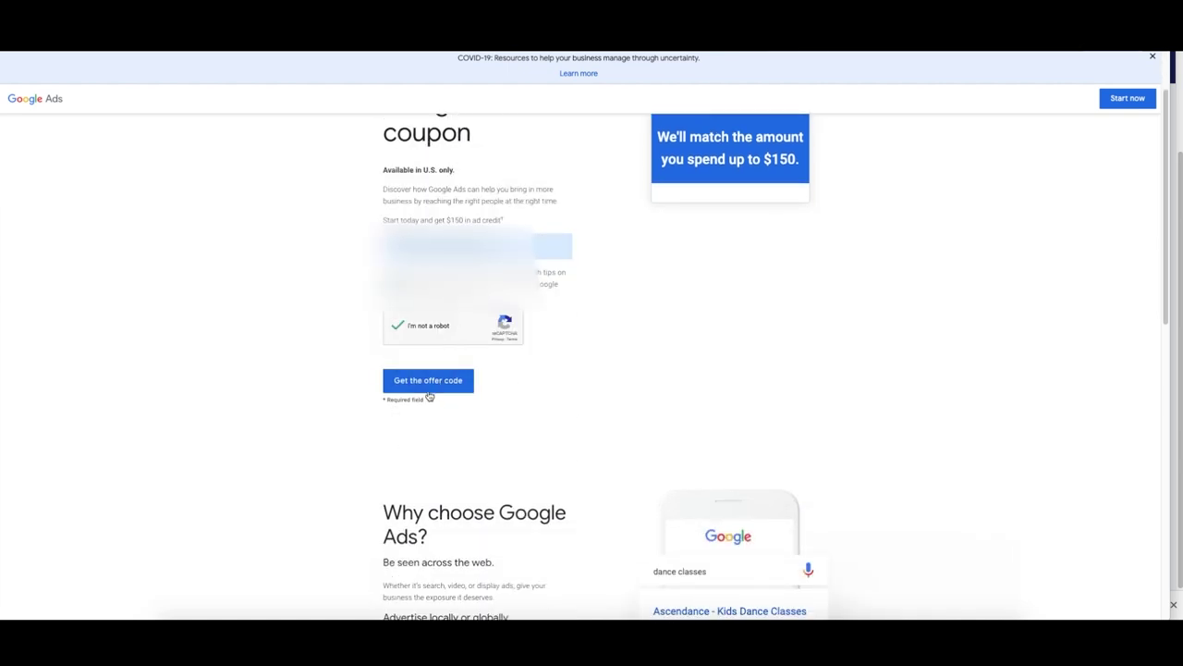
{"action": "left_click", "coordinate": [449, 384]}
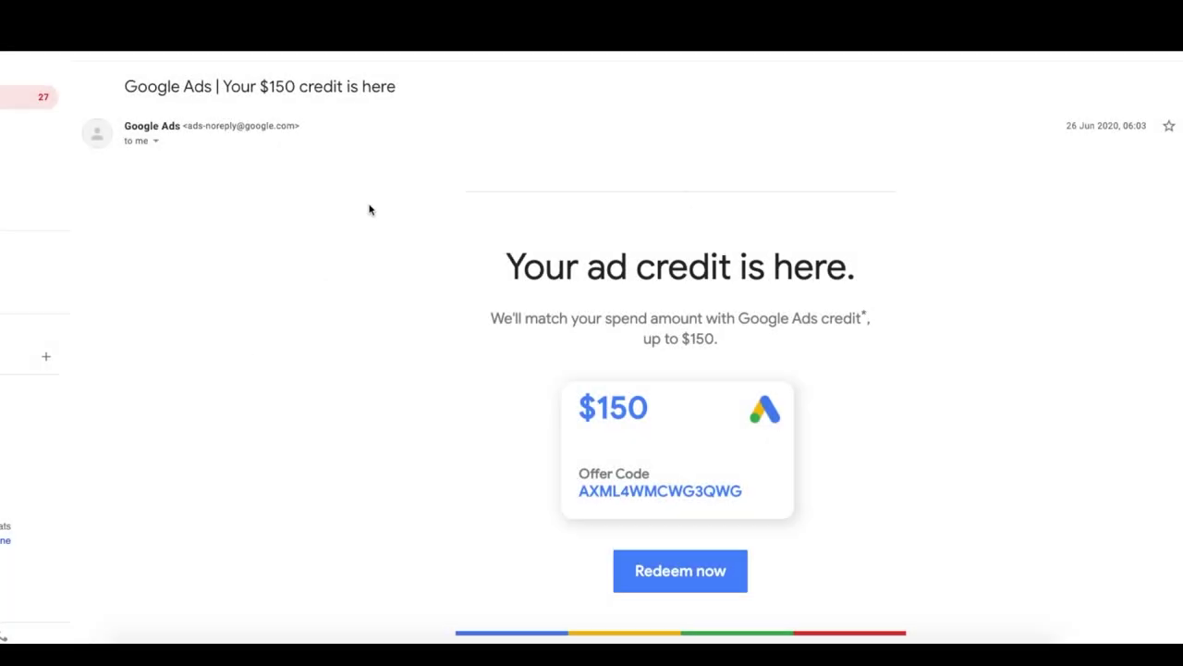
Read the Google Ads $150 credit e-mail and highlight its subject and offer code
{"action": "left_click_drag", "start_coordinate": [413, 87], "coordinate": [102, 96]}
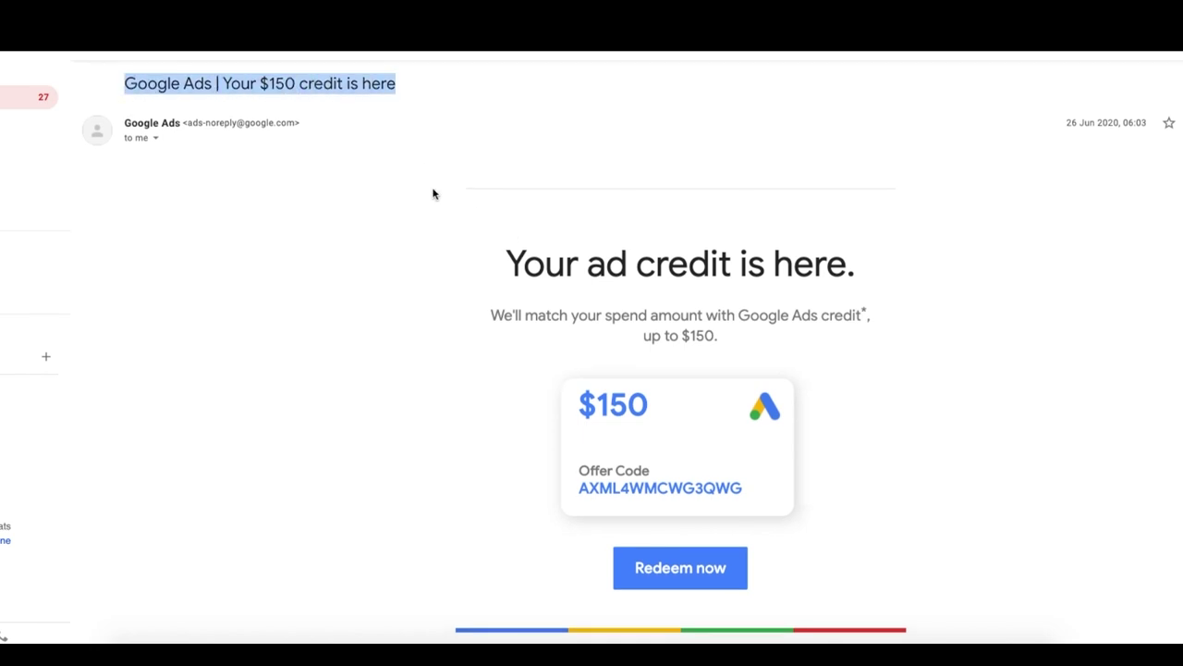
{"action": "scroll", "coordinate": [555, 236], "scroll_direction": "down", "scroll_amount": 2}
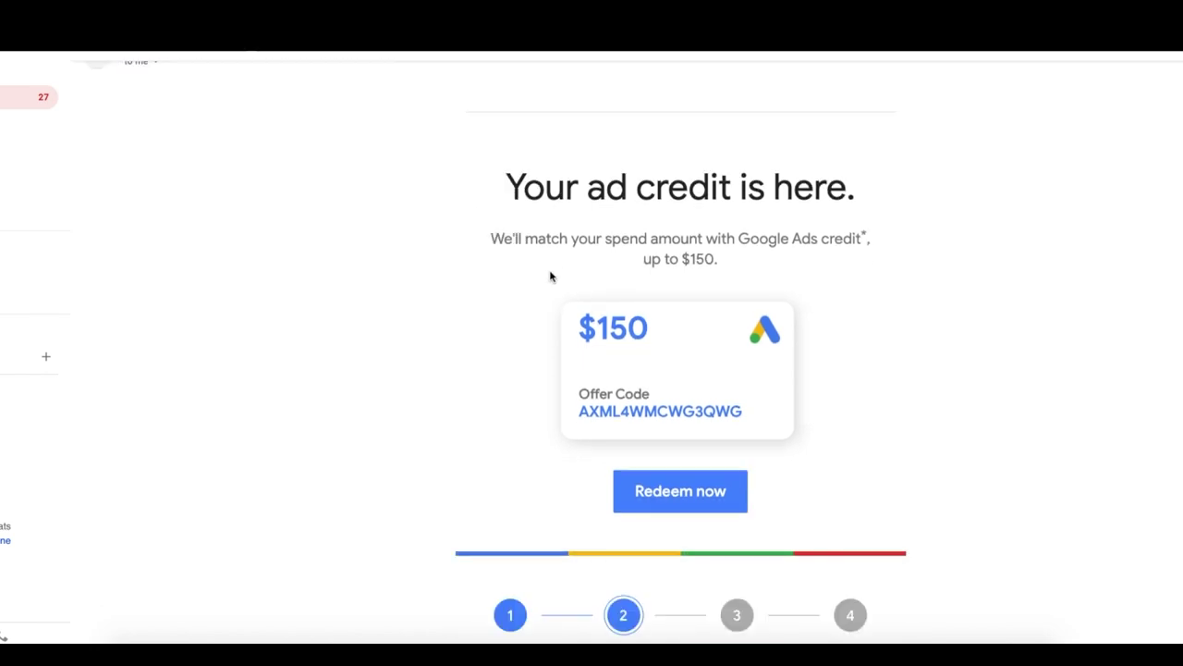
{"action": "left_click_drag", "start_coordinate": [581, 317], "coordinate": [745, 319]}
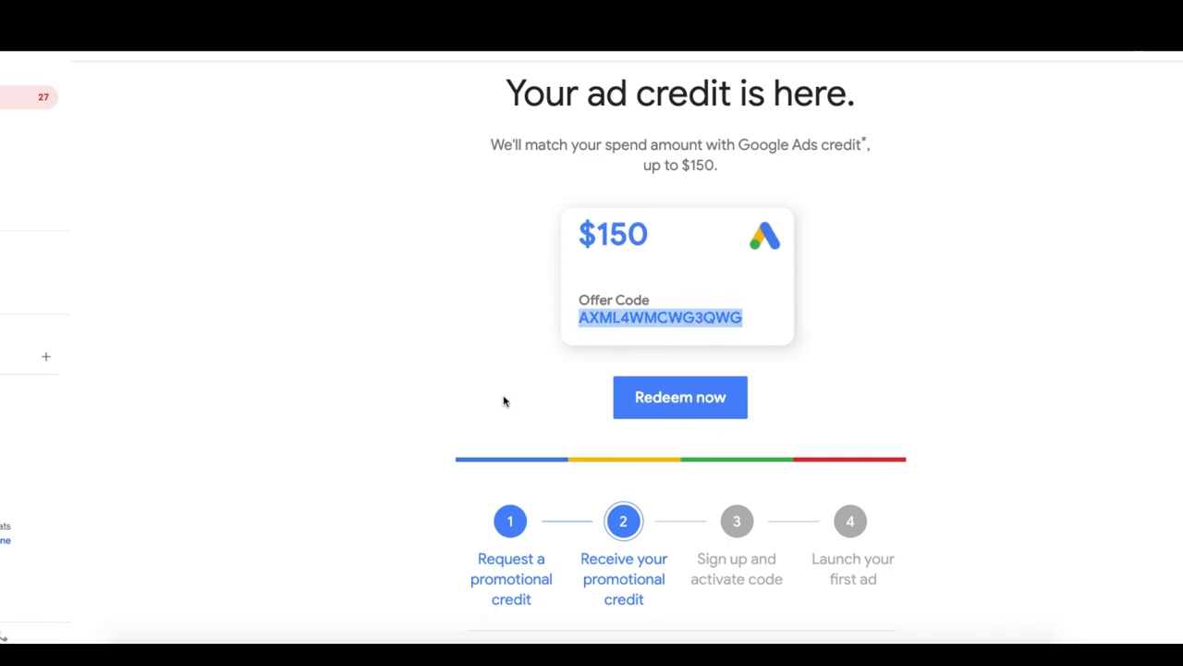
{"action": "left_click", "coordinate": [825, 389]}
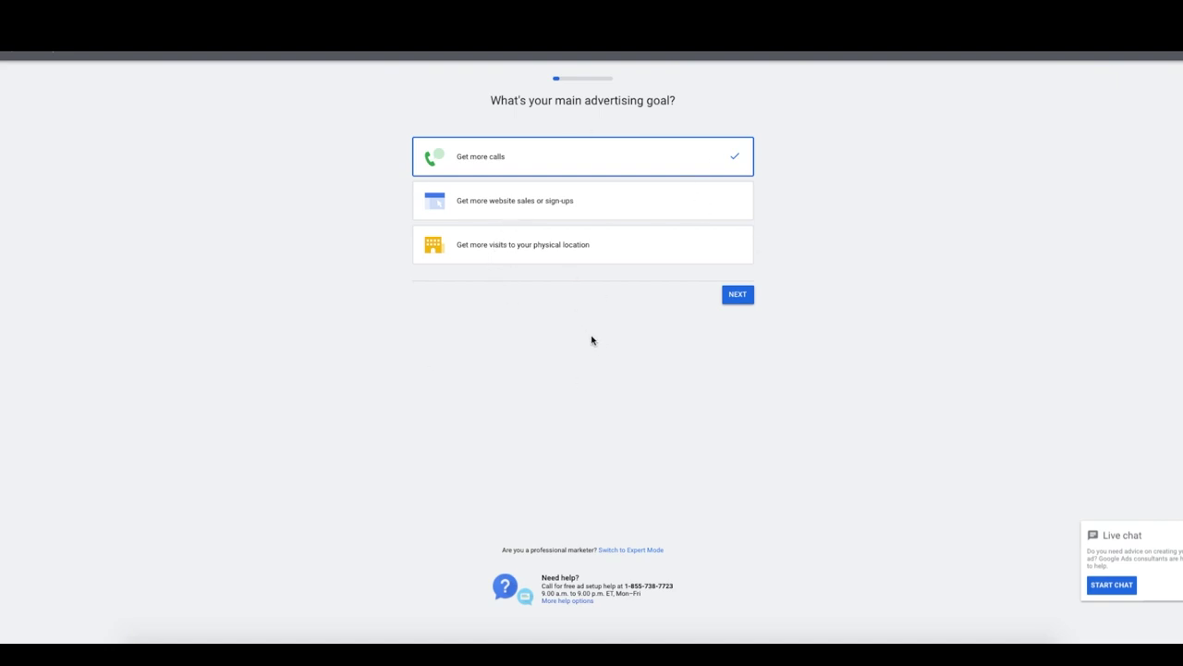
Create a Google Ads account without a campaign in Expert Mode, using United States, Los Angeles Time and US Dollar, and open its overview
{"action": "left_click", "coordinate": [631, 552]}
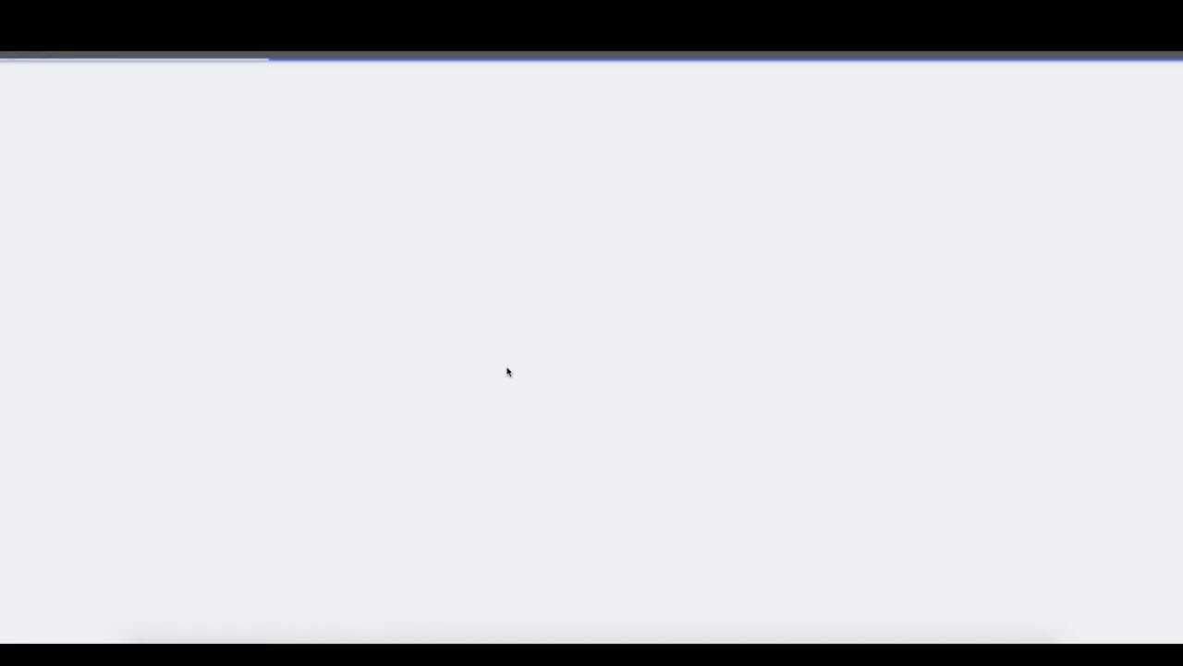
{"action": "left_click", "coordinate": [645, 260]}
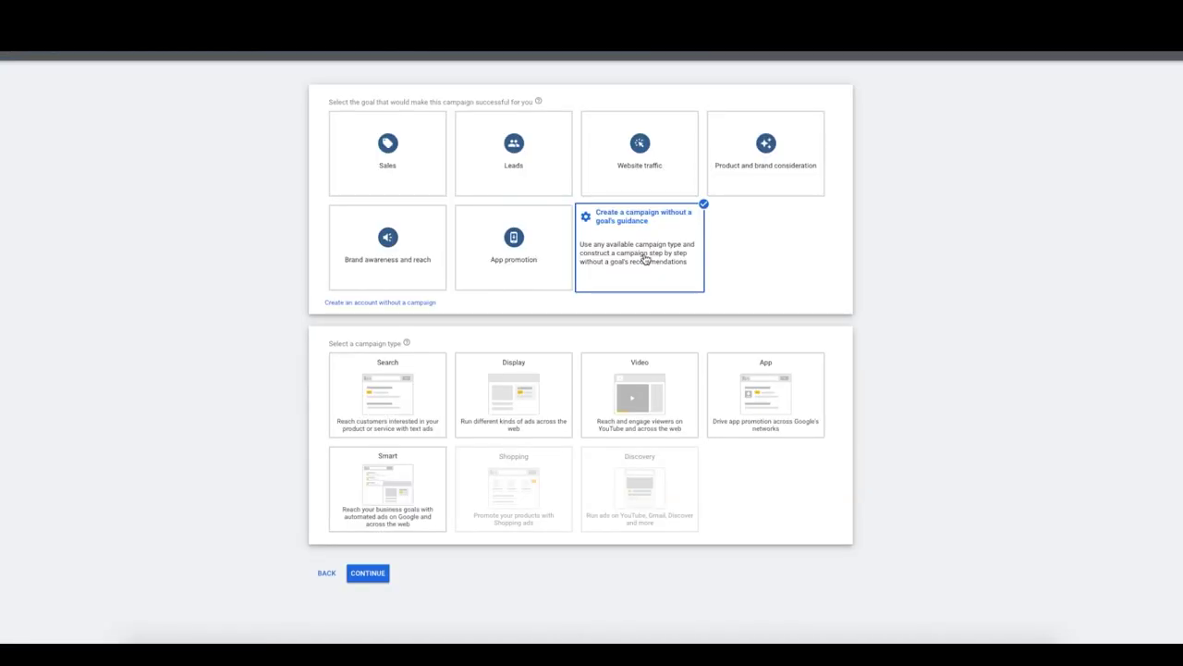
{"action": "left_click", "coordinate": [375, 304]}
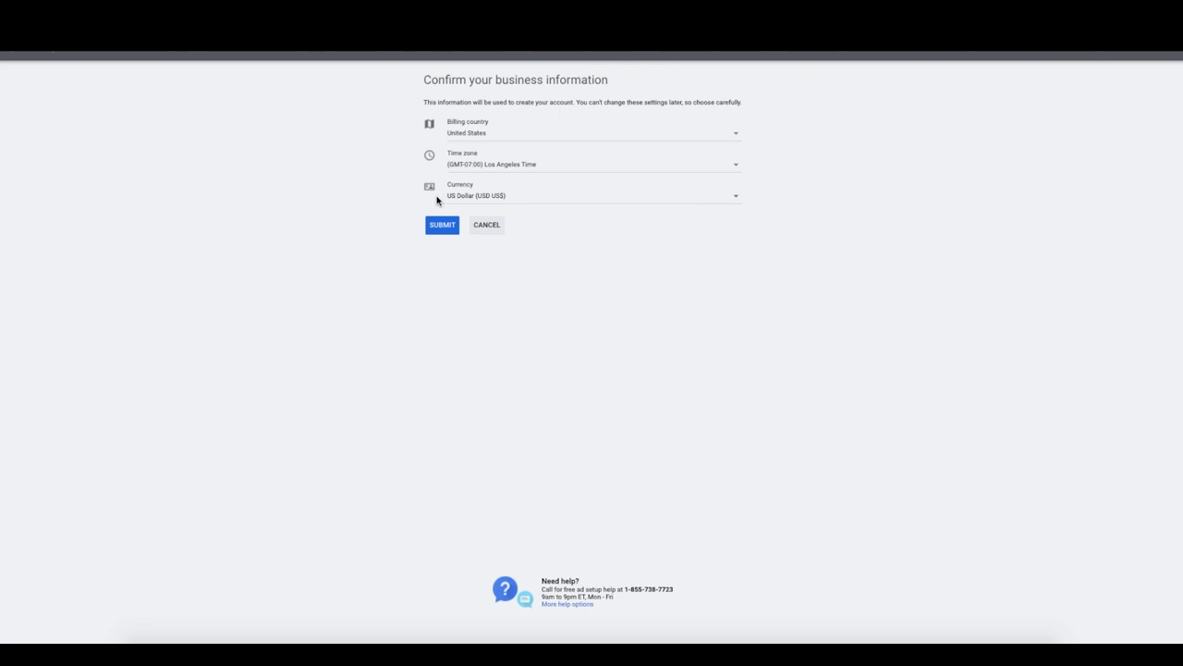
{"action": "left_click", "coordinate": [443, 226]}
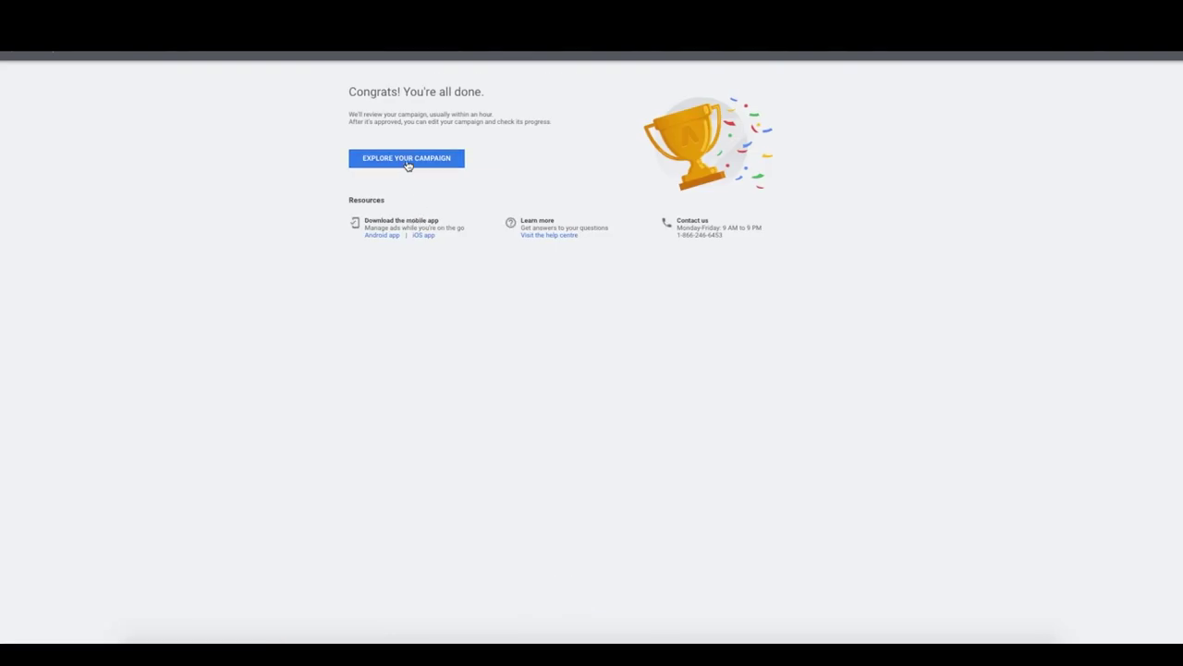
{"action": "left_click", "coordinate": [410, 160]}
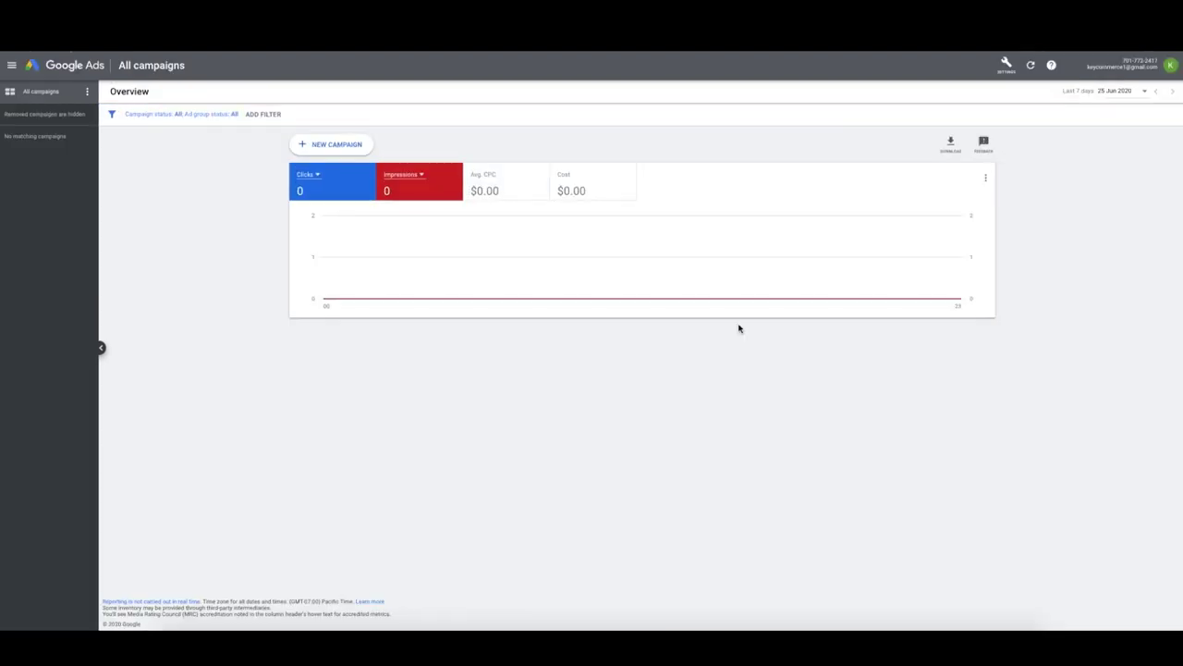
Switch the new Google Ads account from Smart mode to Expert mode
{"action": "left_click", "coordinate": [1006, 65]}
{"action": "left_click", "coordinate": [1107, 156]}
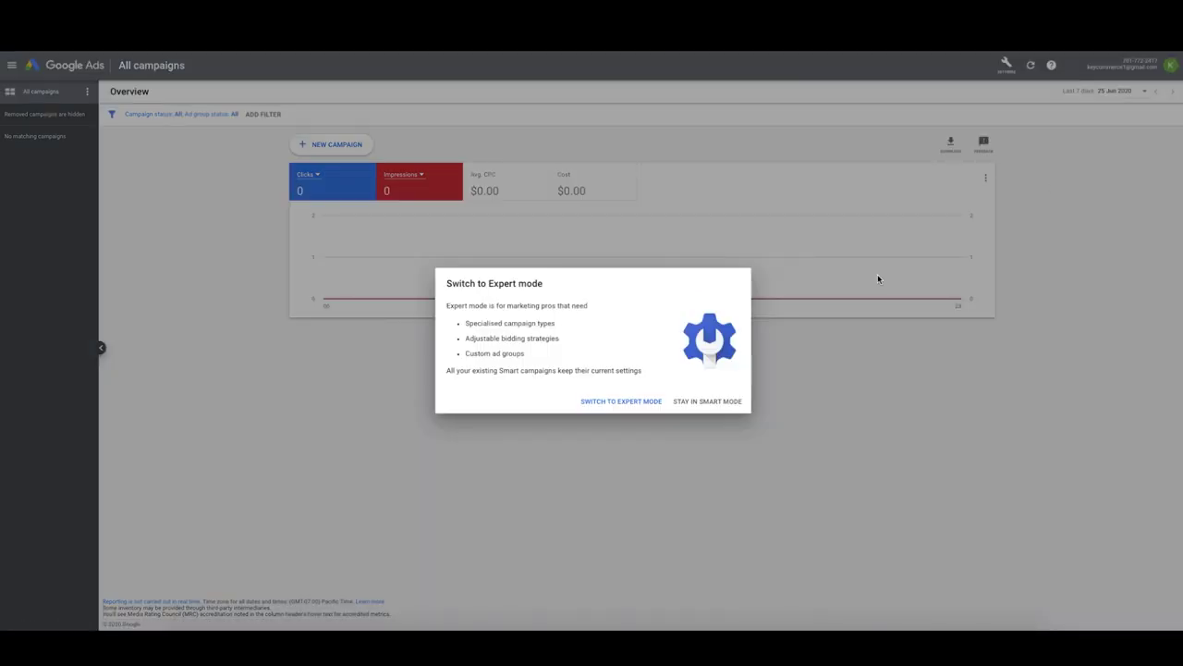
{"action": "left_click", "coordinate": [636, 403]}
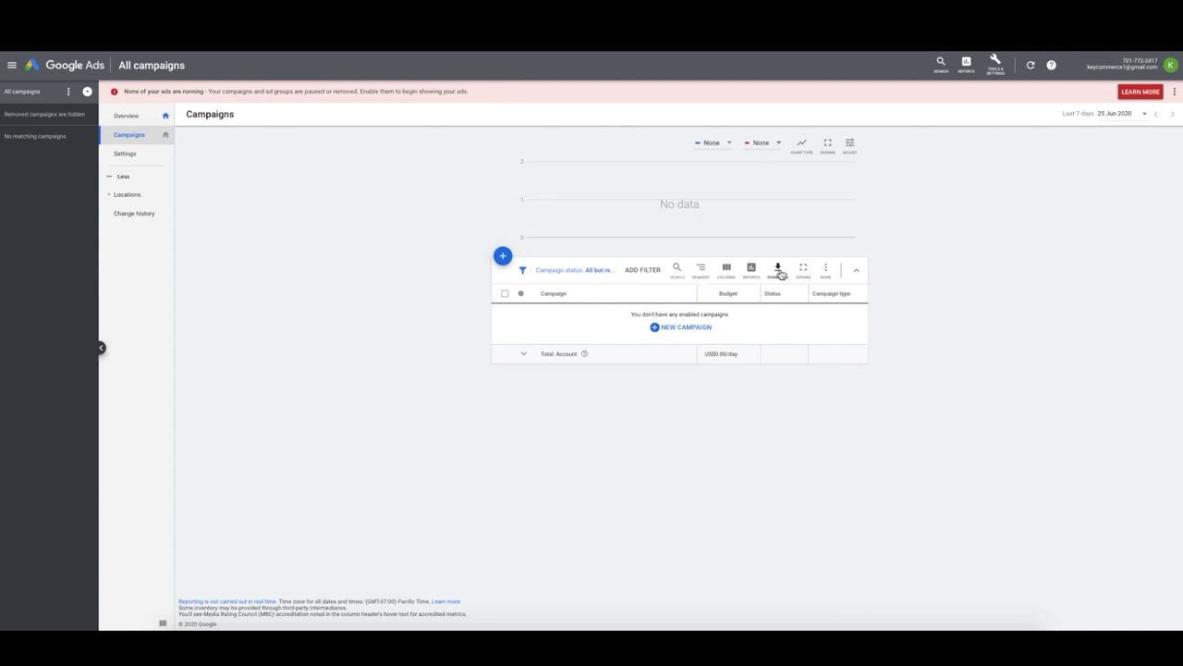
Open the Google Merchant Center details in the Google Ads linked accounts
{"action": "left_click", "coordinate": [996, 65]}
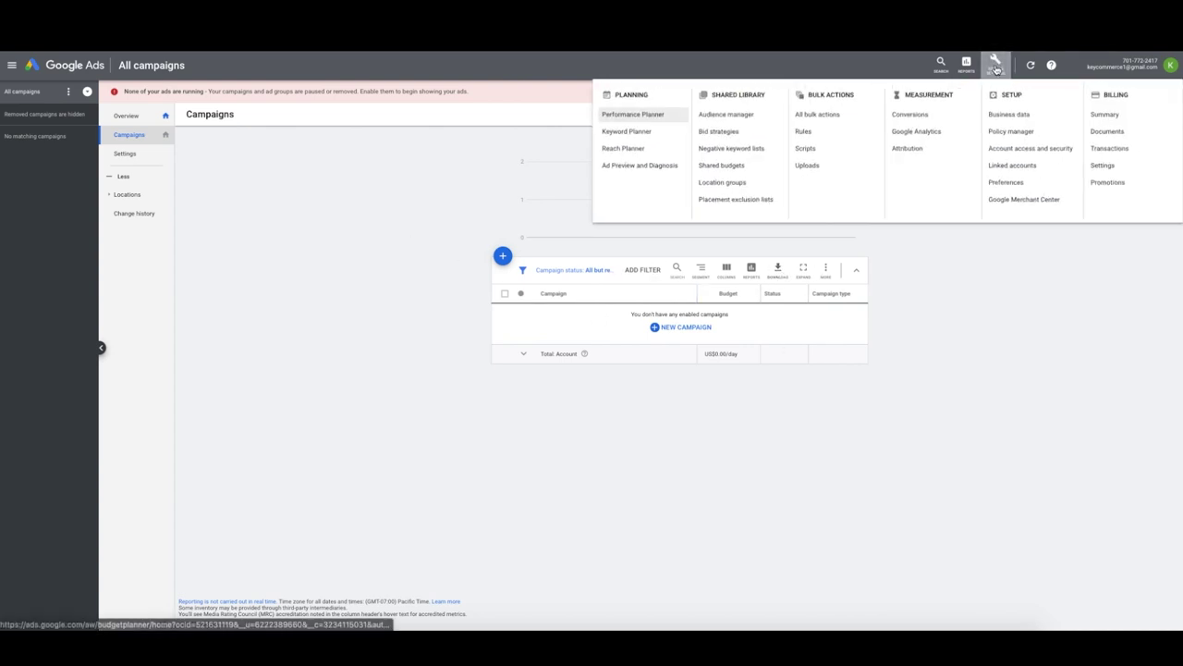
{"action": "left_click", "coordinate": [1002, 169]}
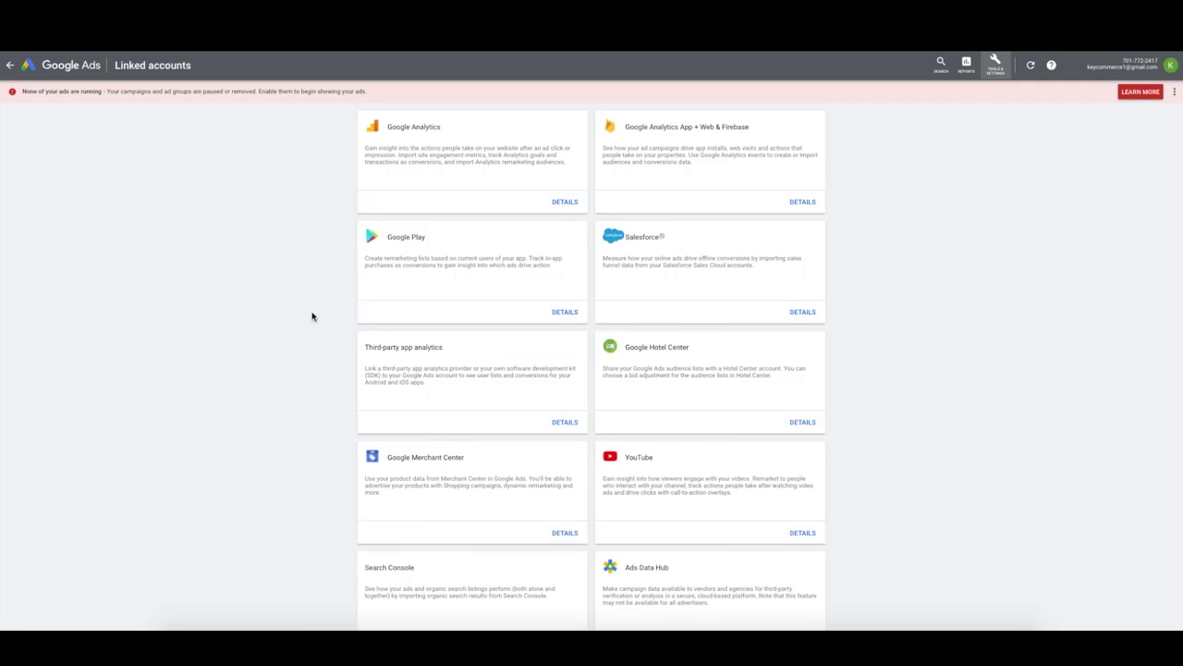
{"action": "scroll", "coordinate": [514, 507], "scroll_direction": "down", "scroll_amount": 1}
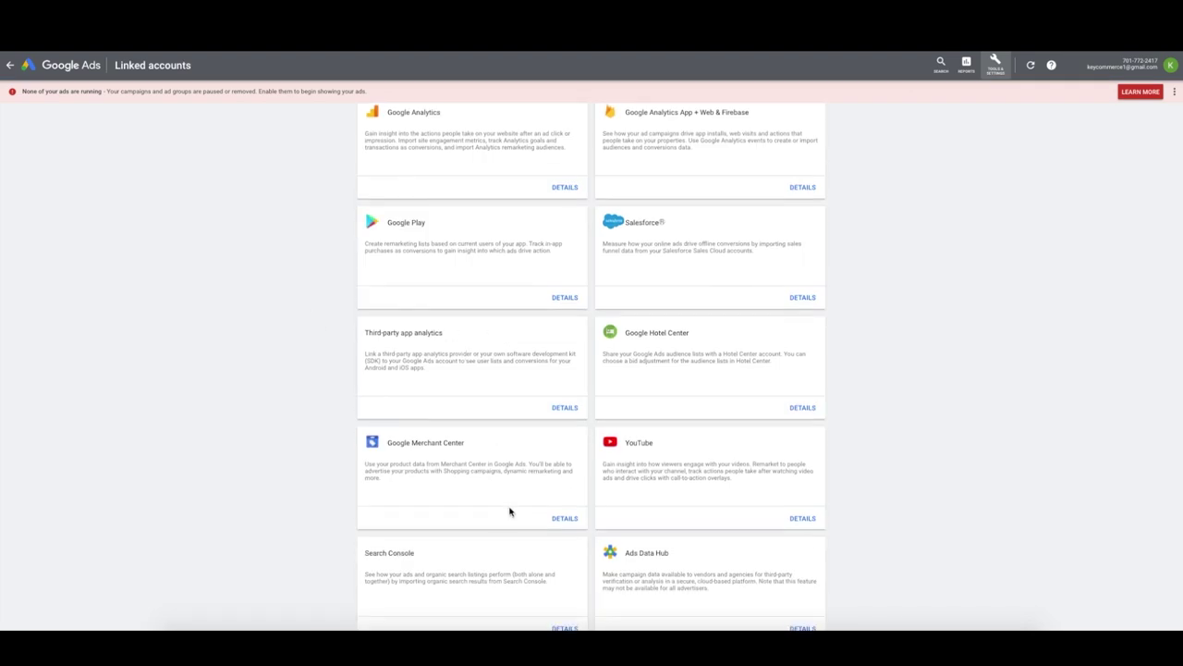
{"action": "left_click", "coordinate": [559, 515]}
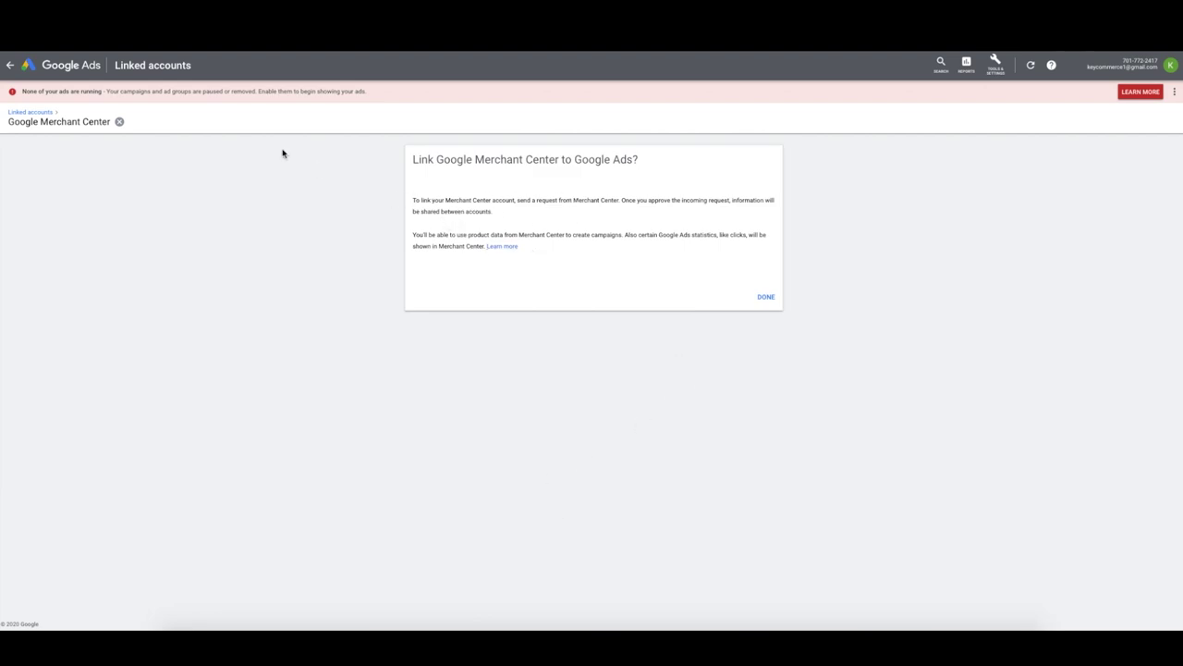
Enlarge the Google Ads page and highlight the account's customer ID
{"action": "left_click_drag", "start_coordinate": [1123, 59], "coordinate": [1155, 60]}
{"action": "key", "text": "ctrl+plus"}
{"action": "key", "text": "ctrl+plus"}
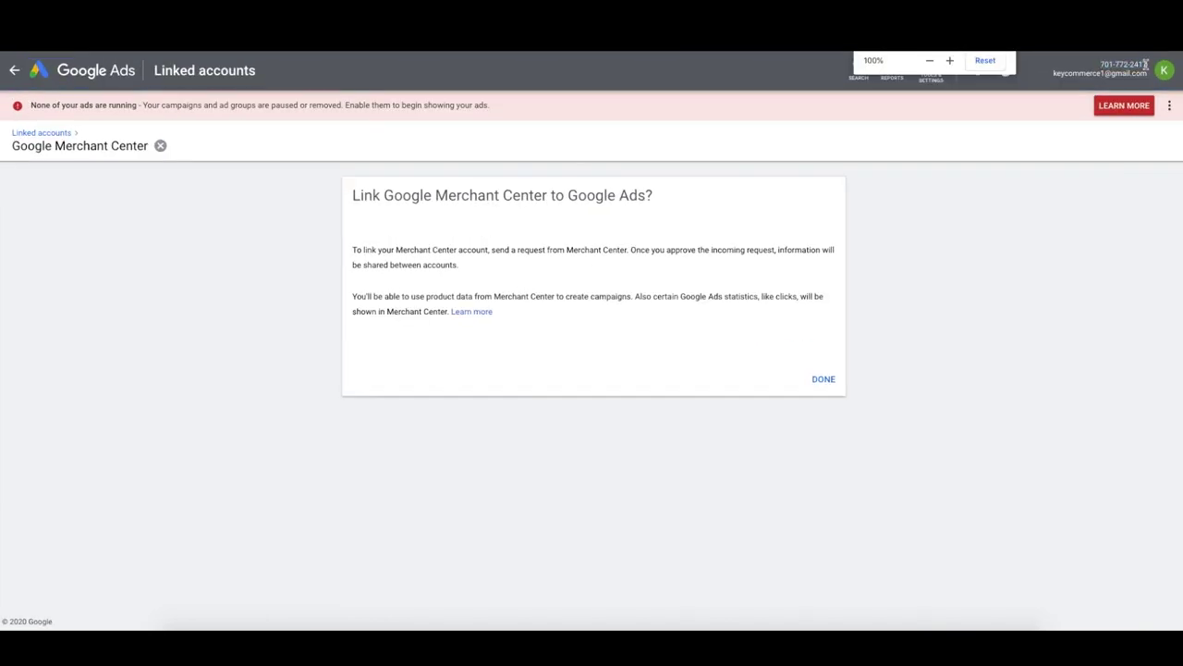
{"action": "mouse_move", "coordinate": [1146, 63]}
{"action": "left_mouse_down"}
{"action": "mouse_move", "coordinate": [1103, 62]}
{"action": "mouse_move", "coordinate": [1141, 60]}
{"action": "left_mouse_up"}
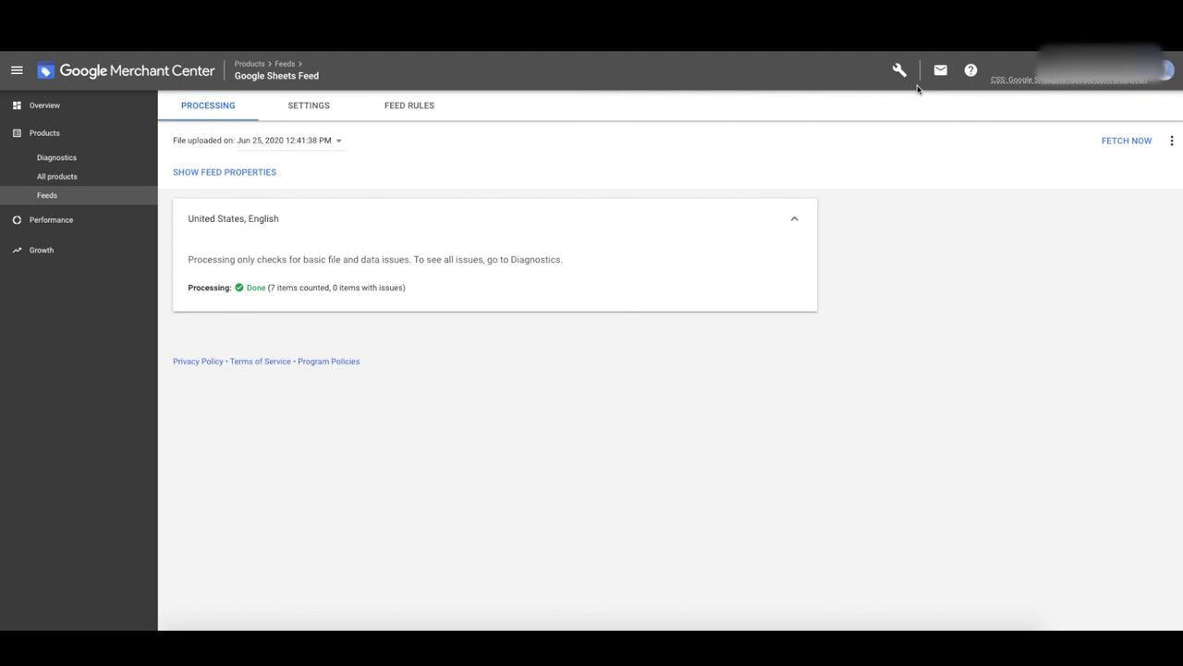
In Google Merchant Center's linked accounts, check the Google Ads customer ID and send that account a link request
{"action": "left_click", "coordinate": [900, 71]}
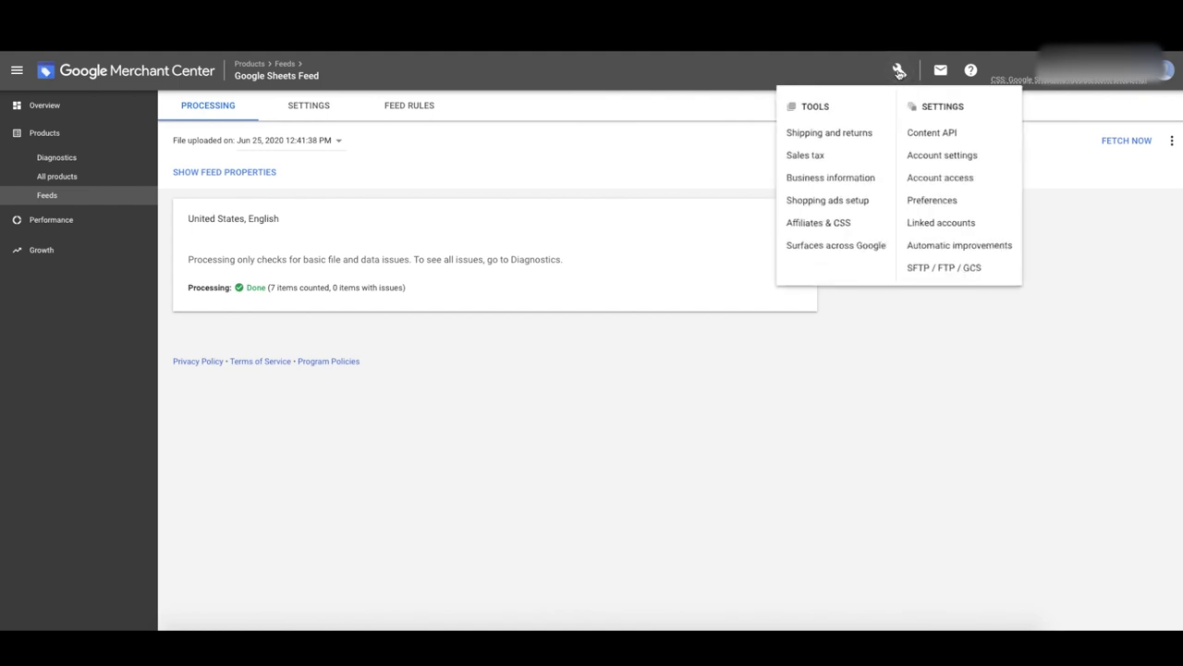
{"action": "left_click", "coordinate": [942, 223]}
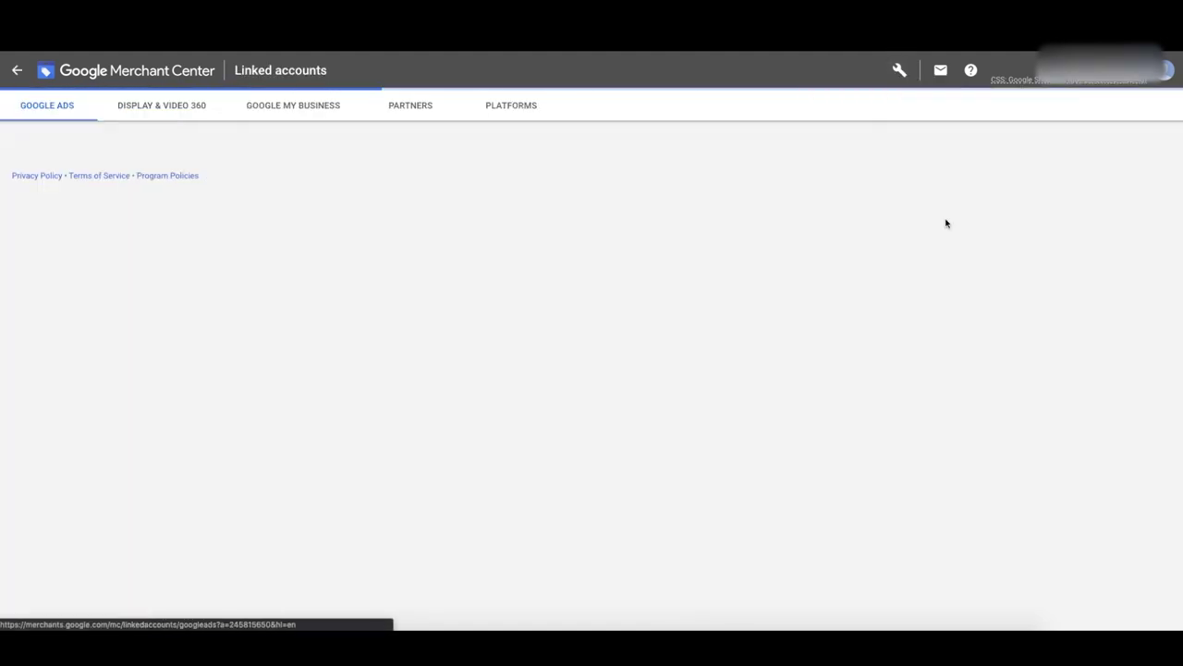
{"action": "left_click", "coordinate": [50, 114]}
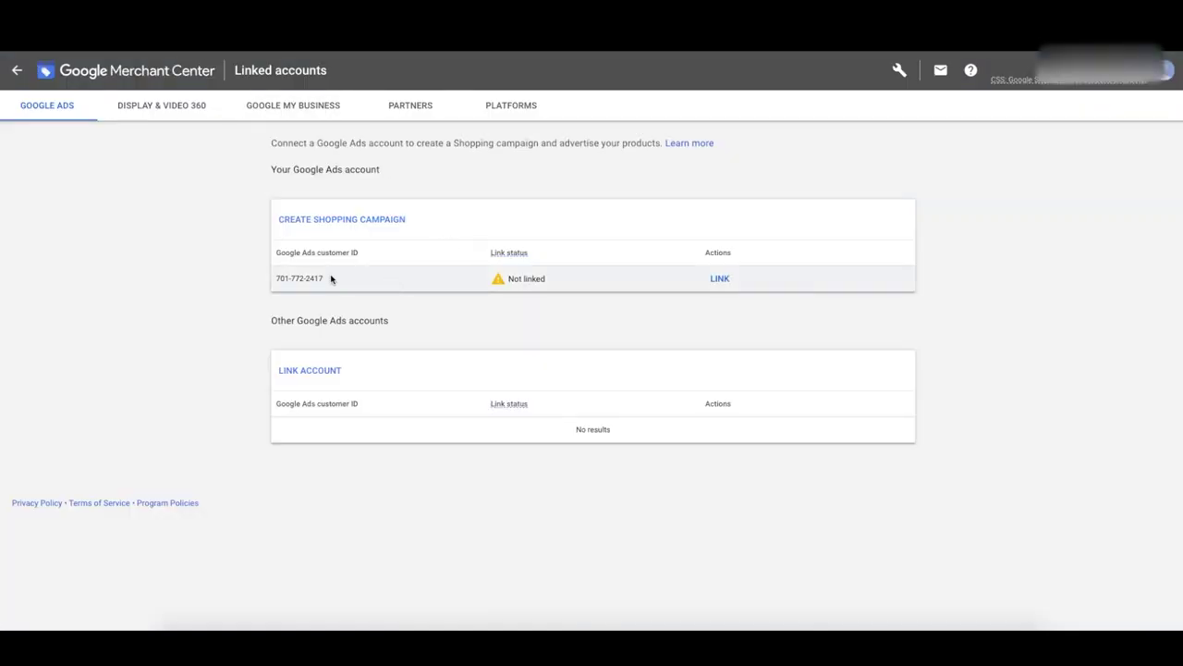
{"action": "mouse_move", "coordinate": [330, 275]}
{"action": "left_mouse_down"}
{"action": "mouse_move", "coordinate": [275, 278]}
{"action": "mouse_move", "coordinate": [320, 279]}
{"action": "left_mouse_up"}
{"action": "left_click", "coordinate": [287, 280]}
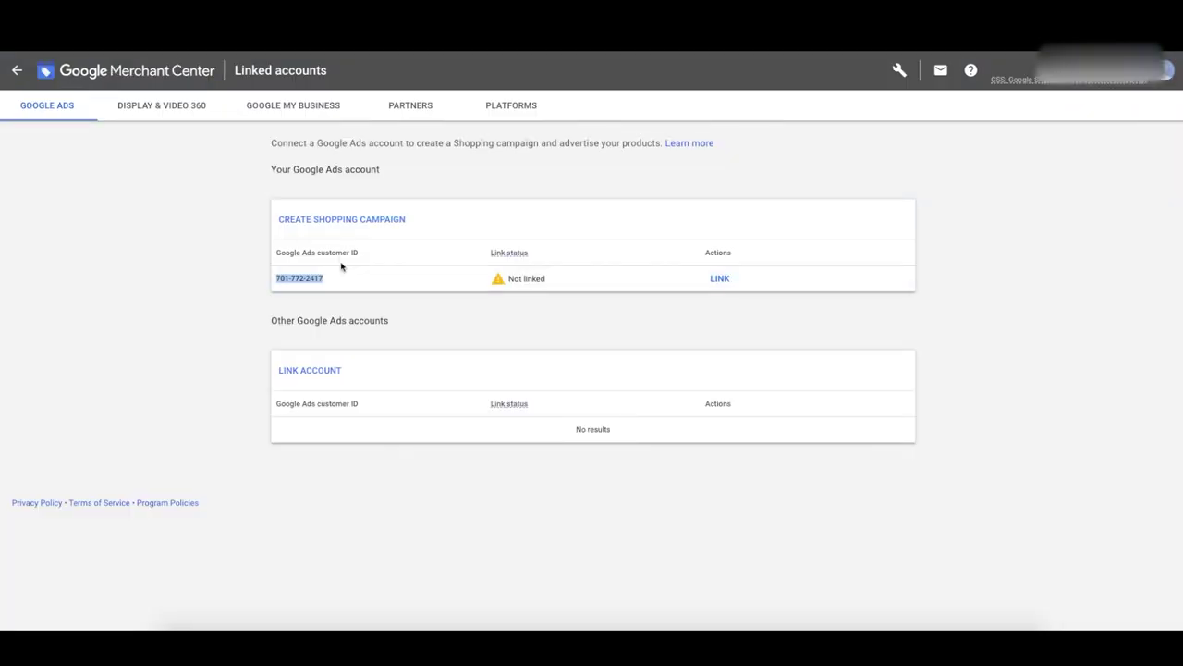
{"action": "left_click_drag", "start_coordinate": [275, 277], "coordinate": [388, 269]}
{"action": "left_click", "coordinate": [721, 278]}
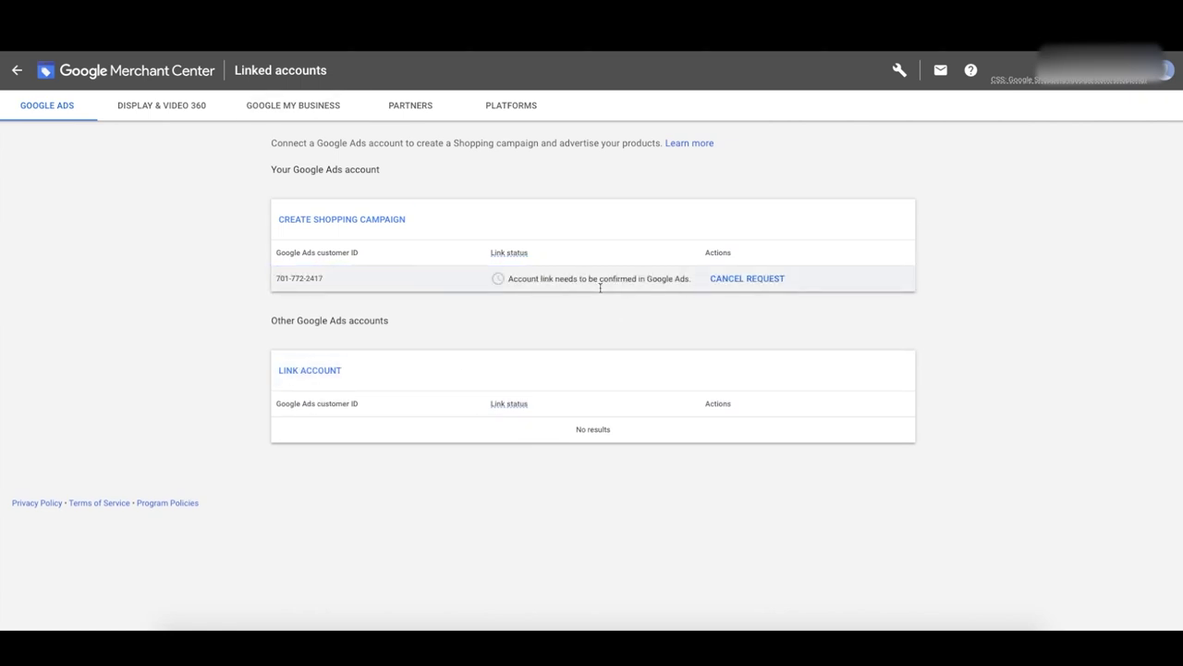
Check the link status, switch to Google Ads and approve the pending Merchant Center request from Key Surfers
{"action": "left_click_drag", "start_coordinate": [508, 278], "coordinate": [637, 278]}
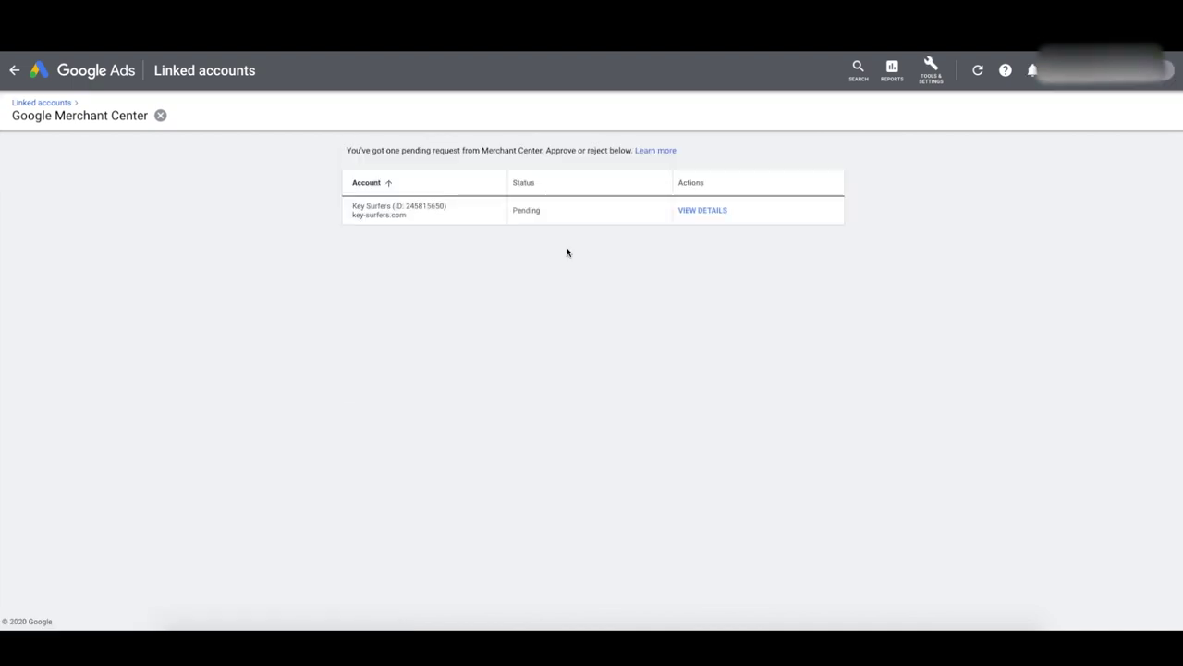
{"action": "left_click", "coordinate": [701, 241]}
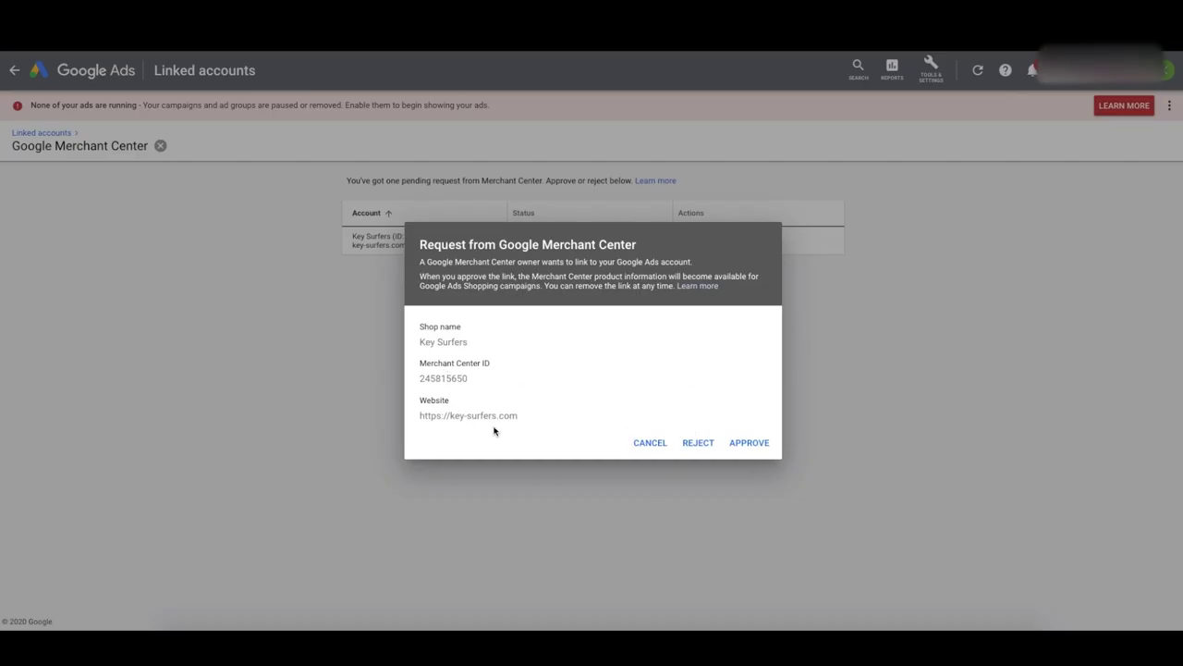
{"action": "left_click", "coordinate": [751, 444]}
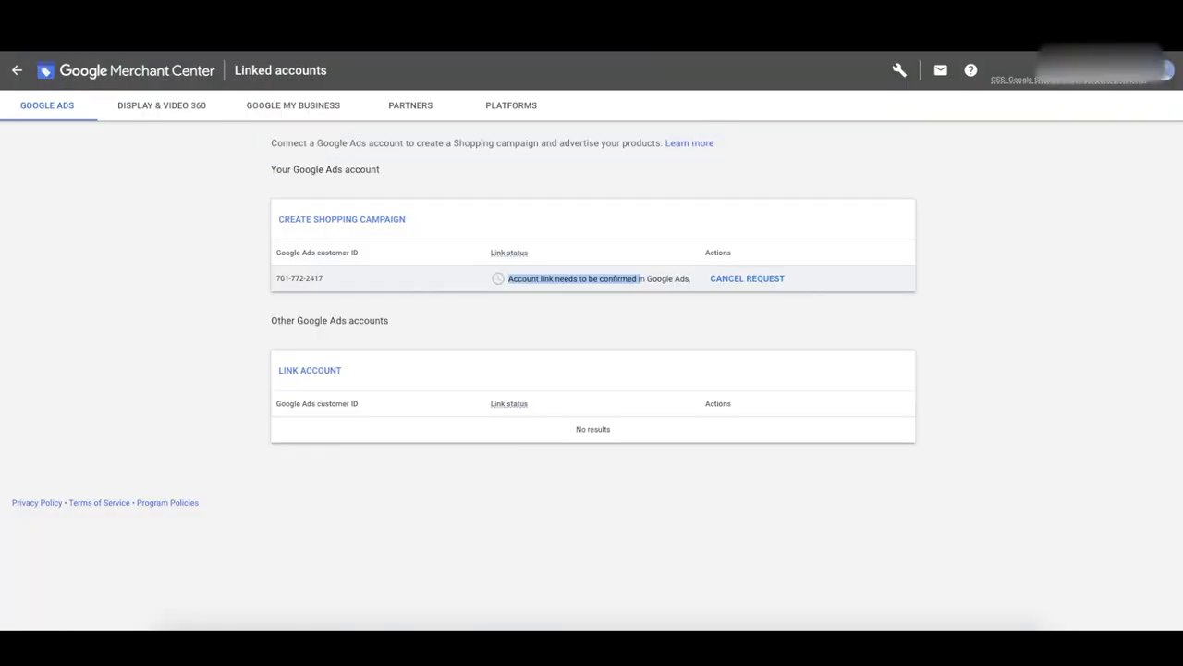
Leave the linked accounts pages and open the Campaigns list for all campaigns in Google Ads
{"action": "left_click", "coordinate": [16, 71]}
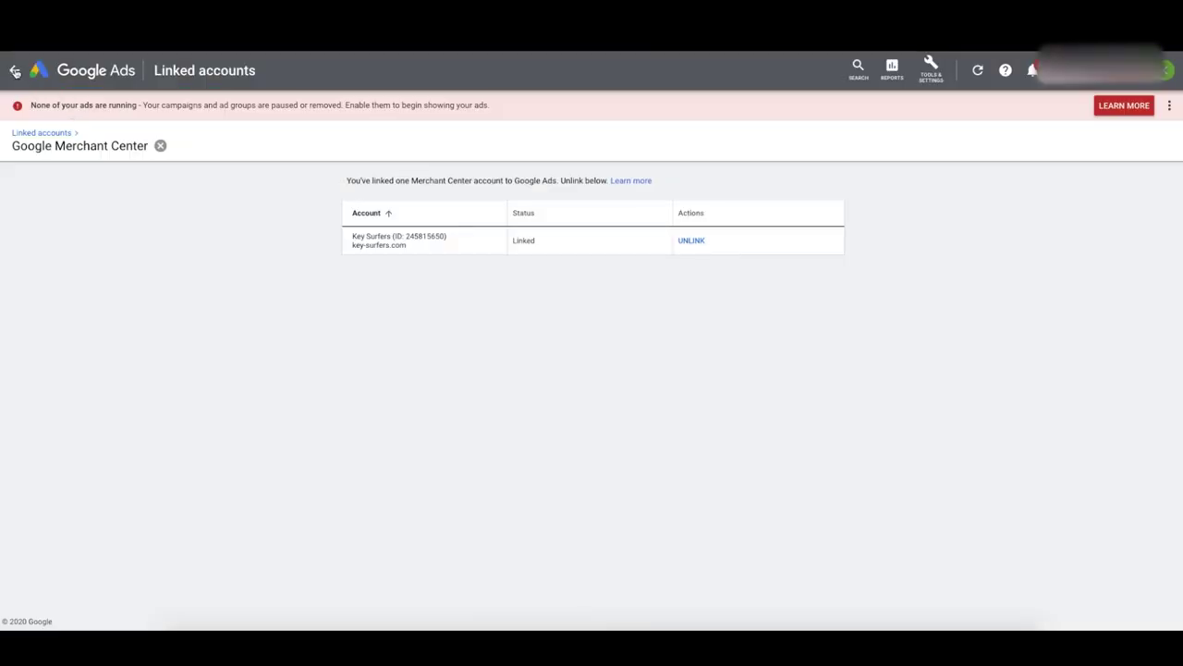
{"action": "left_click", "coordinate": [14, 72]}
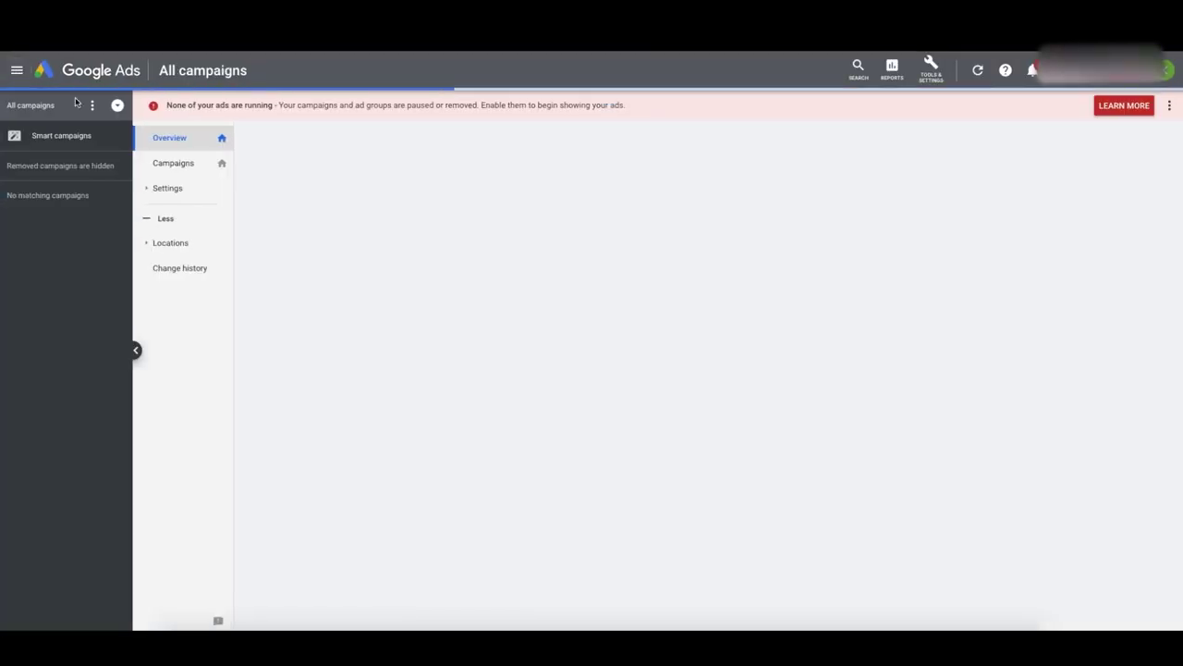
{"action": "left_click", "coordinate": [167, 163]}
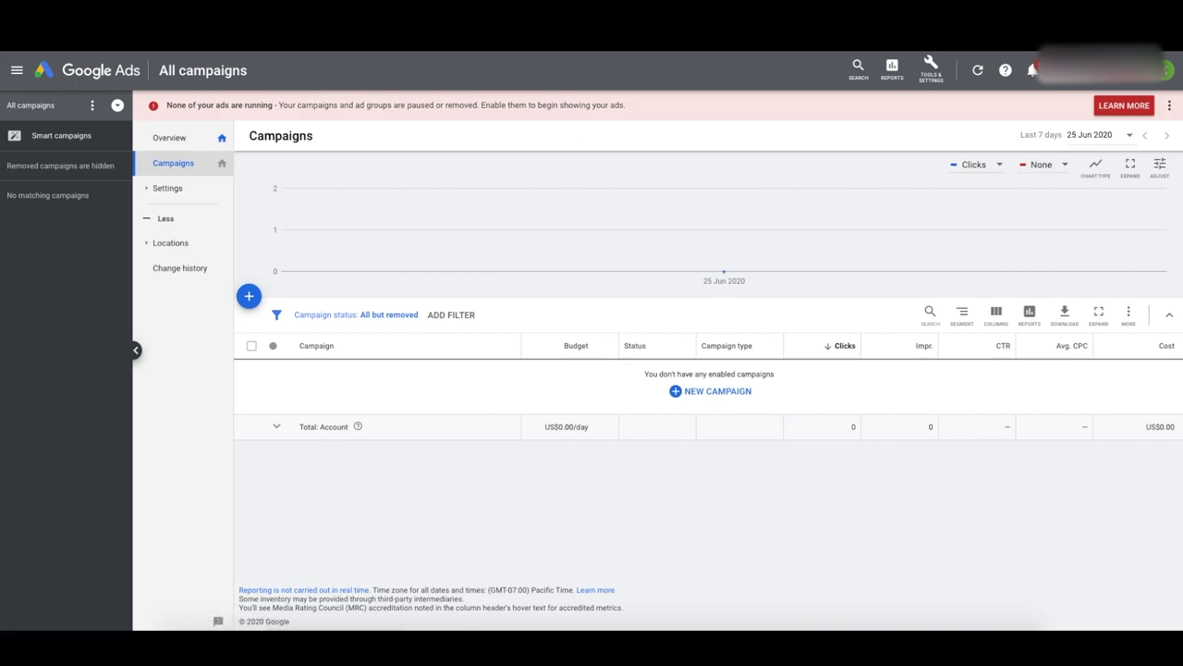
Open google.com in a new private window, search for "google analytics" and go to the Google Analytics site
{"action": "key", "text": "ctrl+shift+n"}
{"action": "type", "text": "go"}
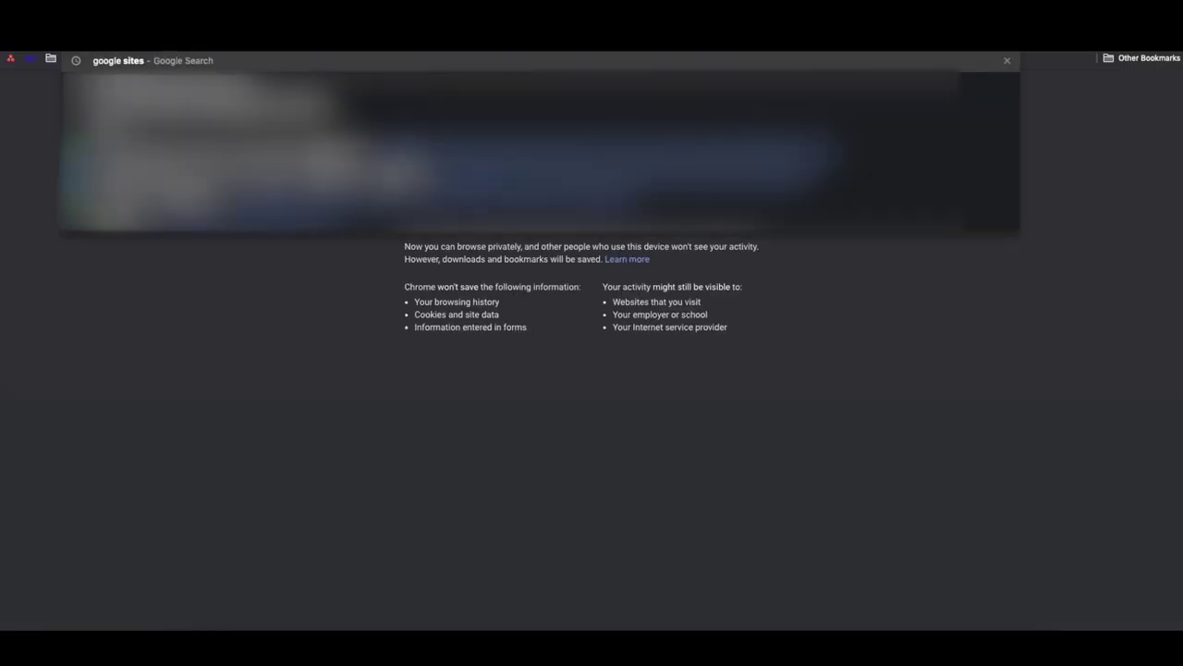
{"action": "type", "text": "ogle.co"}
{"action": "key", "text": "Return"}
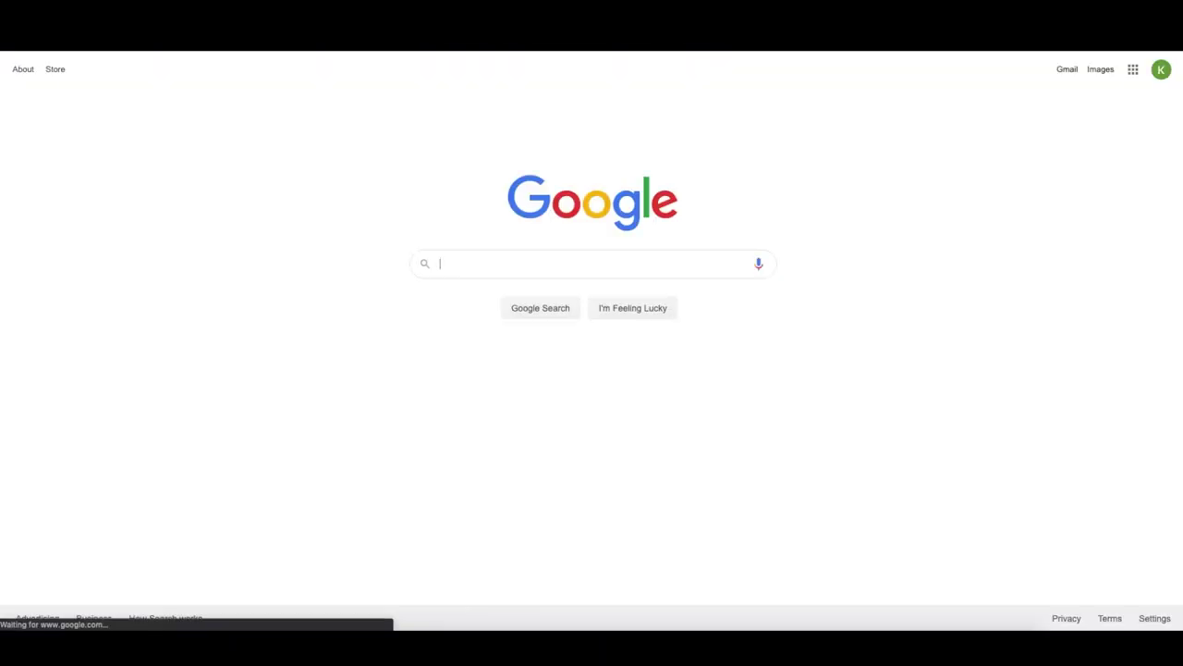
{"action": "left_click", "coordinate": [456, 262]}
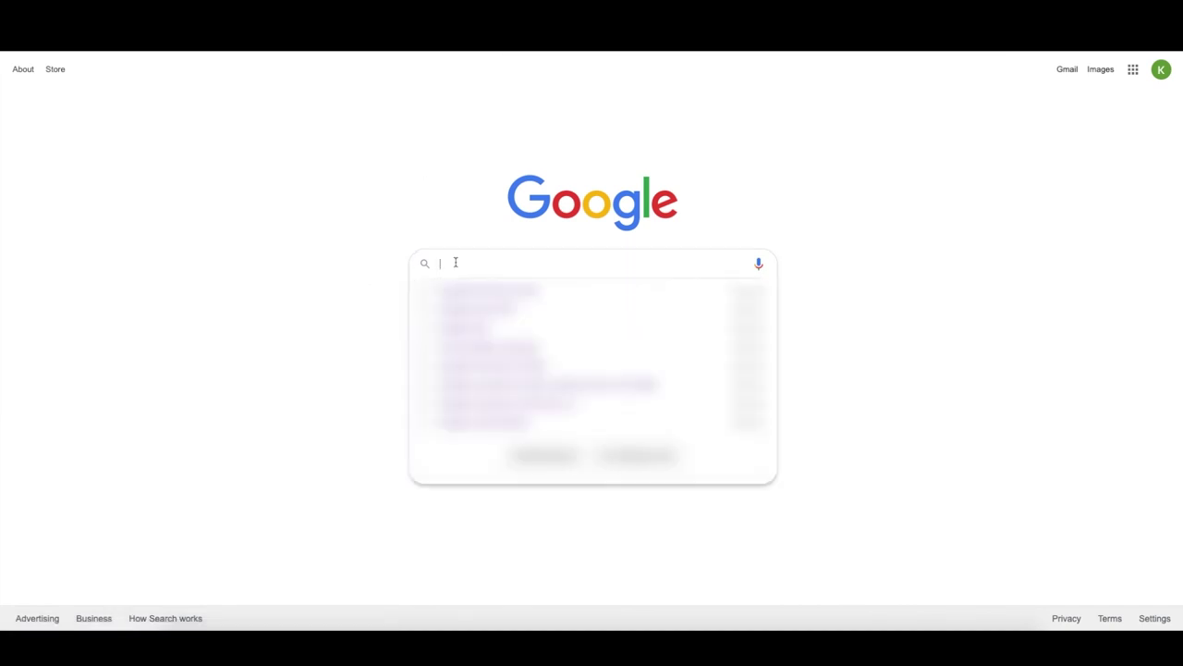
{"action": "type", "text": "google analytics"}
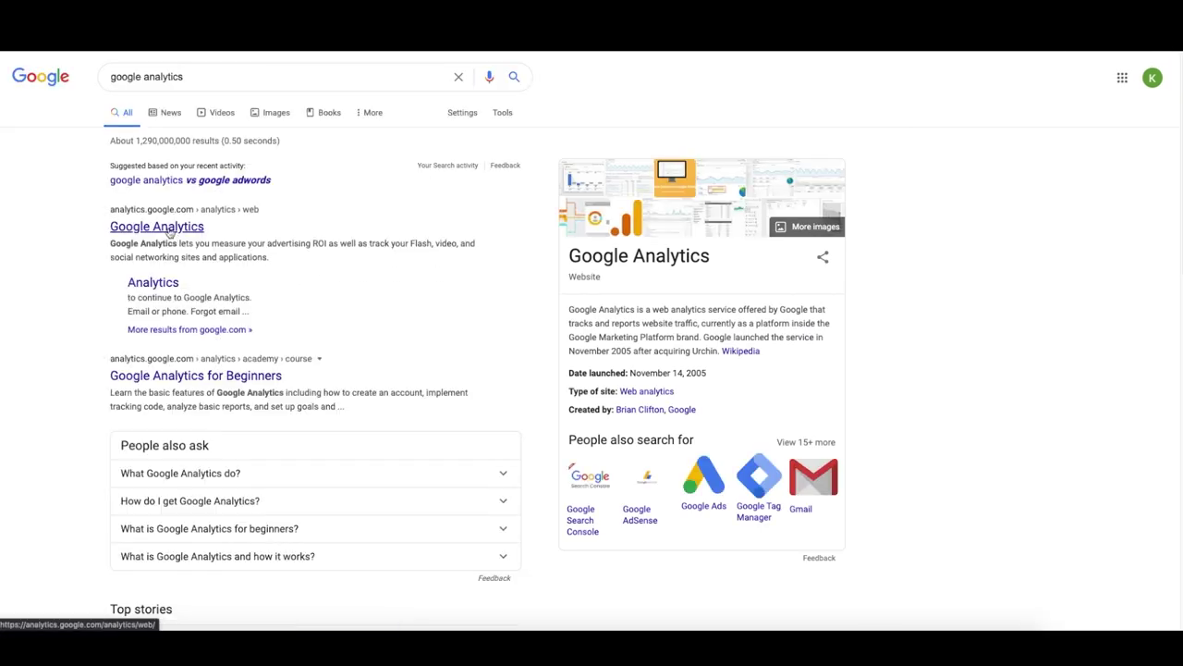
{"action": "left_click", "coordinate": [170, 231]}
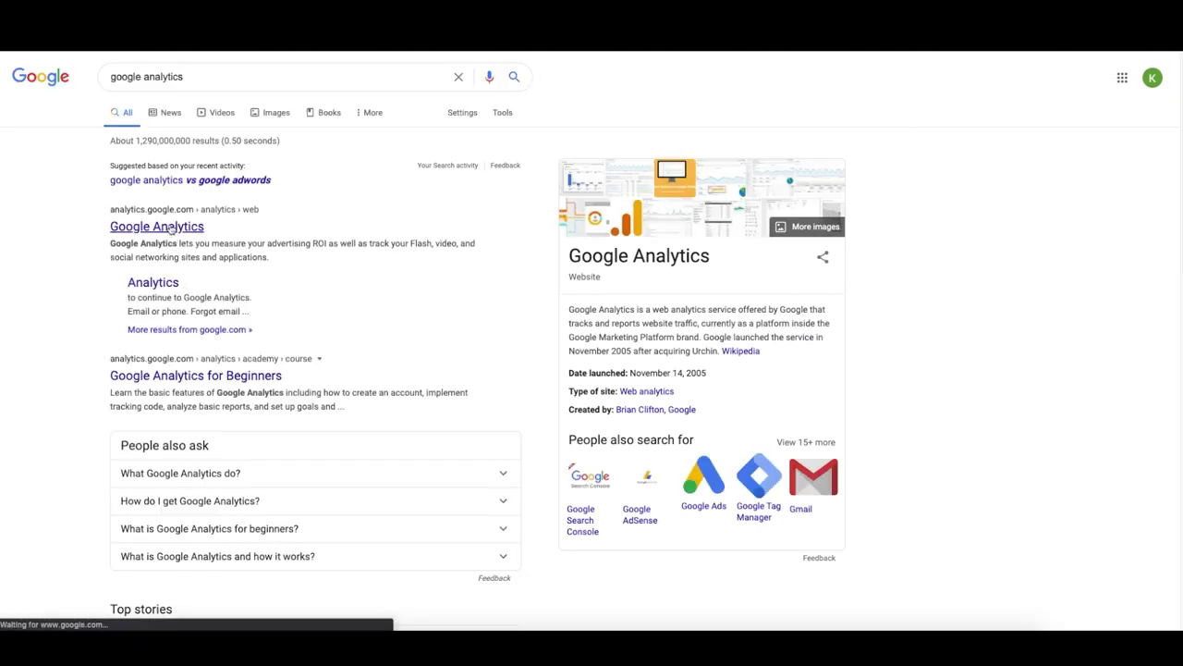
Start an Analytics account named Key Surfers with Web as what to measure and continue to the property setup
{"action": "left_click", "coordinate": [606, 244]}
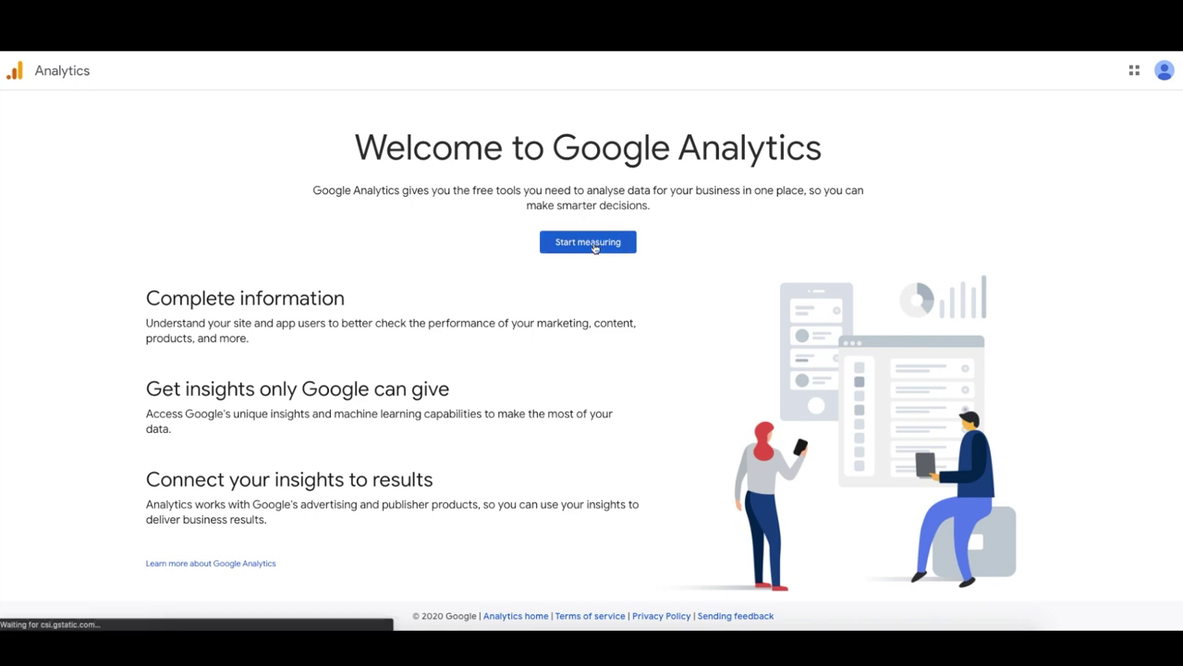
{"action": "left_click", "coordinate": [124, 251]}
{"action": "type", "text": "Key Surfers"}
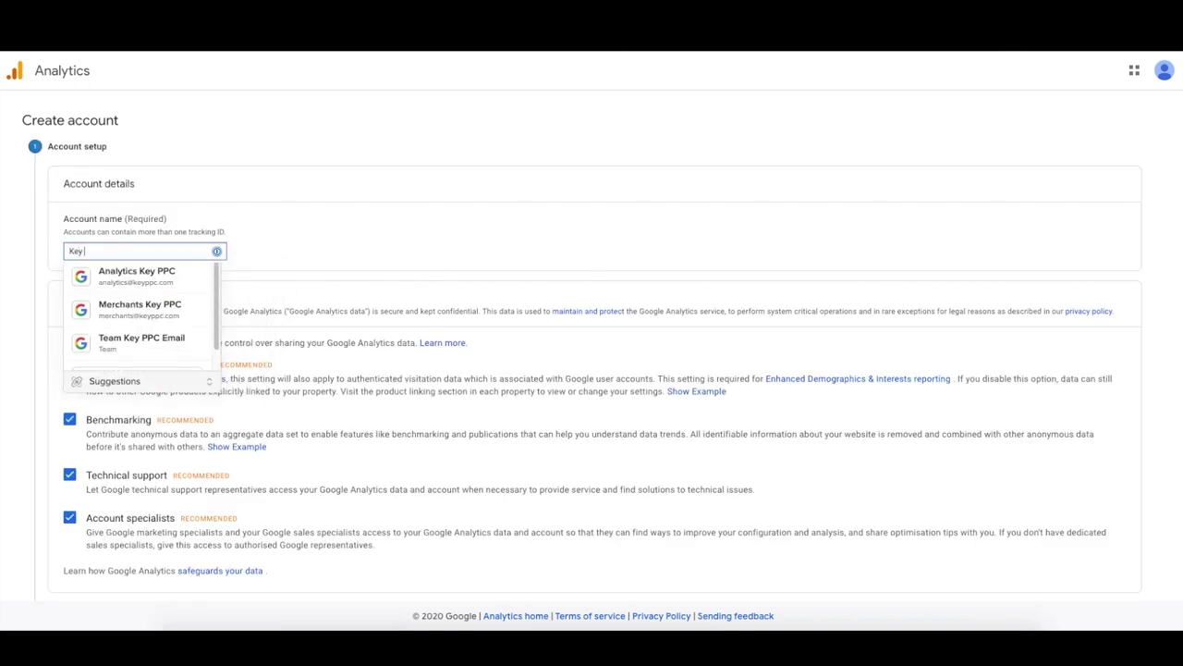
{"action": "left_click", "coordinate": [297, 246]}
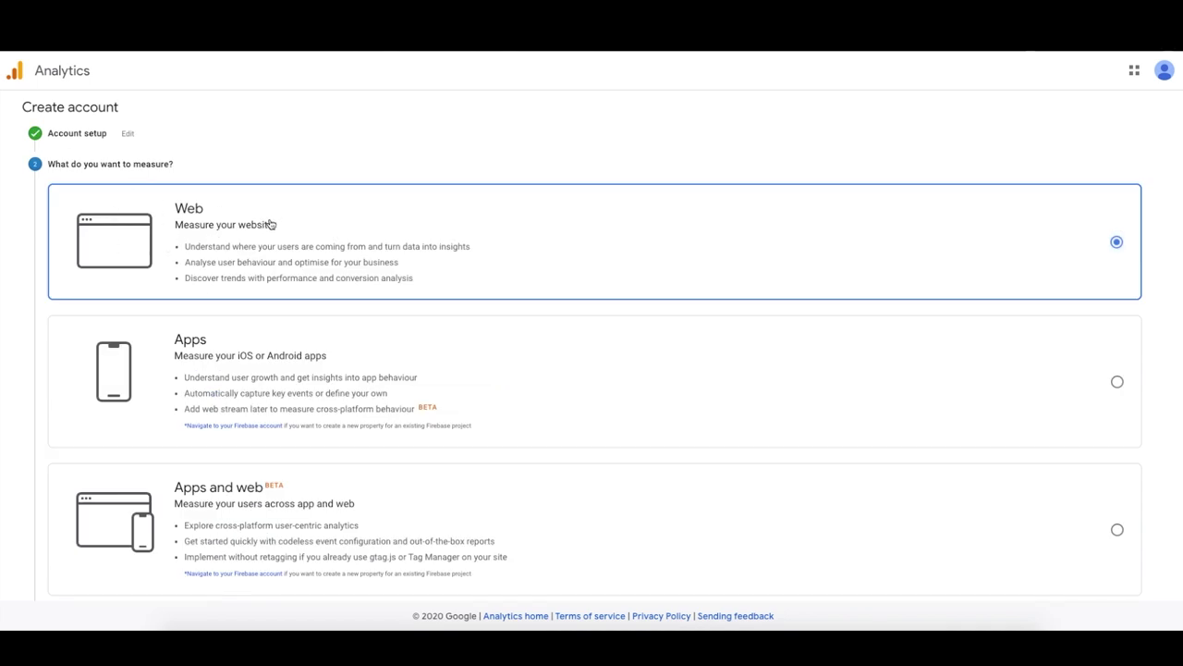
{"action": "scroll", "coordinate": [185, 416], "scroll_direction": "down", "scroll_amount": 2}
{"action": "left_click", "coordinate": [84, 524]}
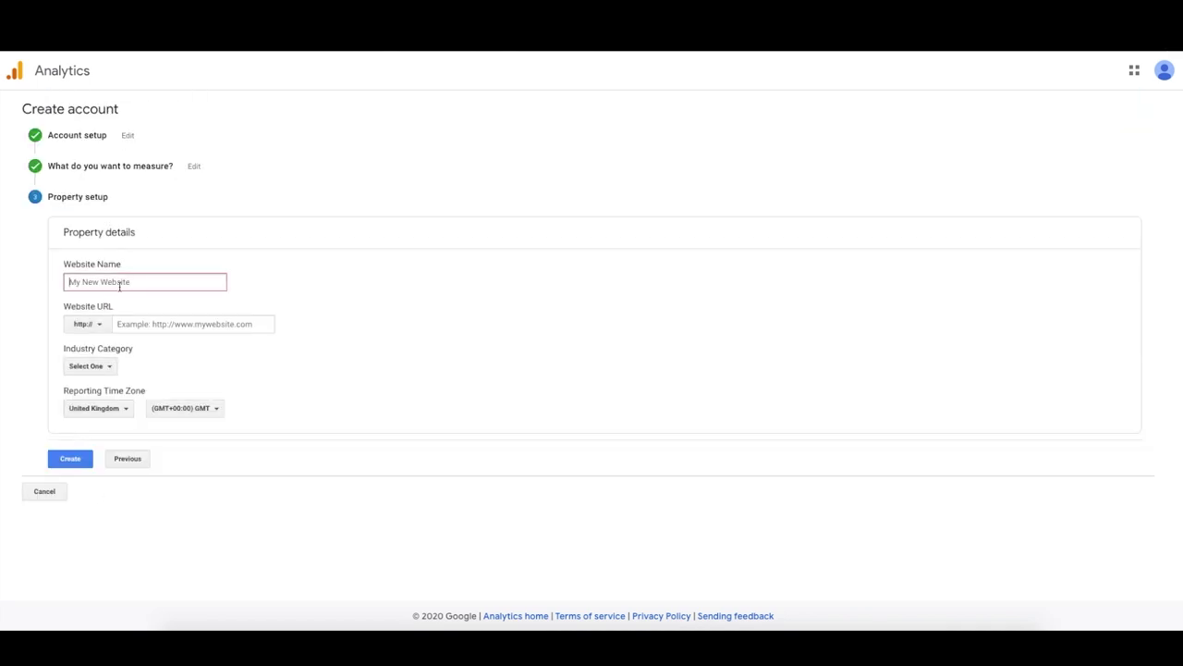
{"action": "type", "text": "Key Surfers"}
{"action": "left_click", "coordinate": [92, 325]}
{"action": "left_click", "coordinate": [106, 360]}
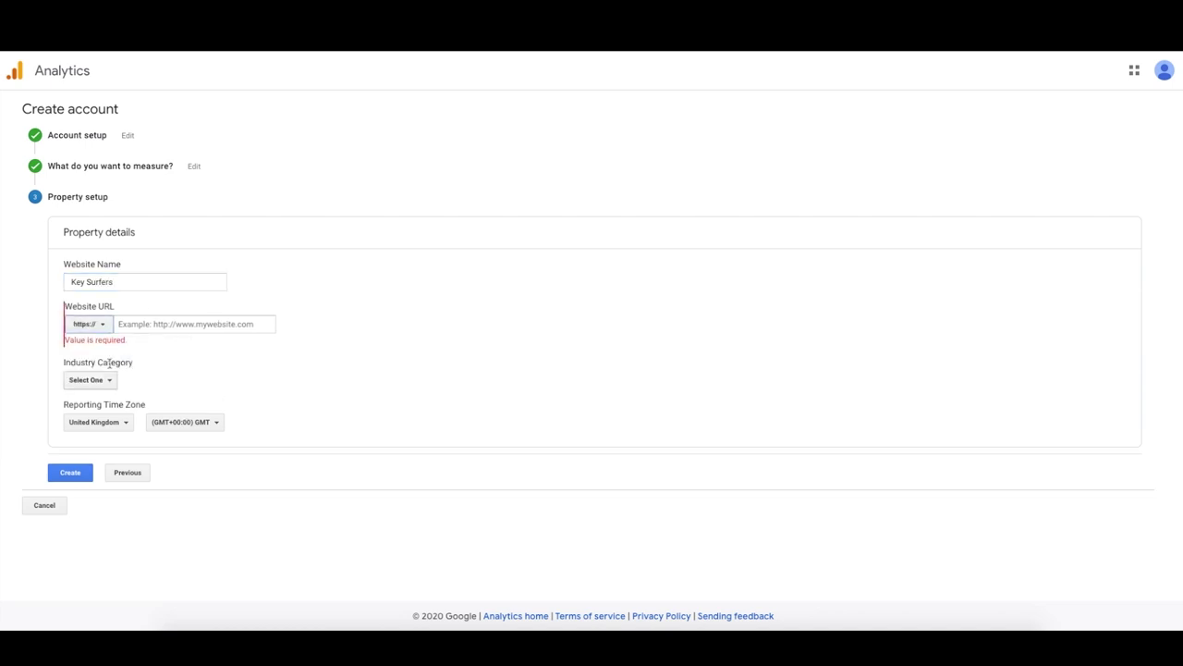
{"action": "left_click", "coordinate": [153, 324]}
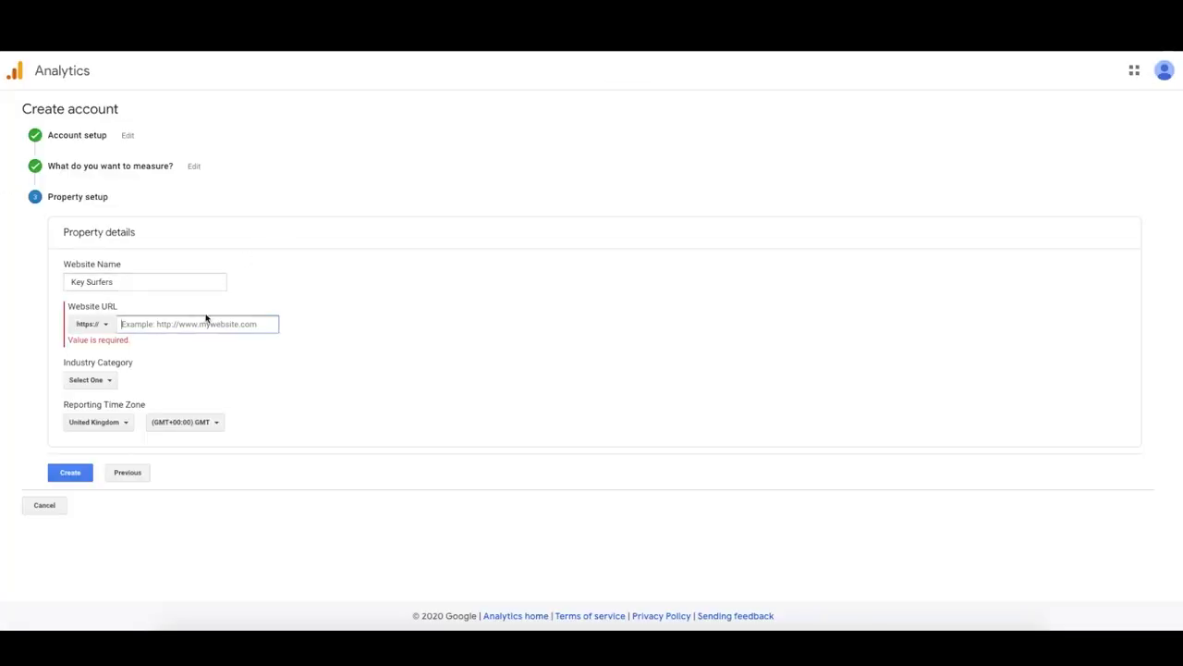
{"action": "type", "text": "https://www.key-surfers.com/"}
{"action": "left_click_drag", "start_coordinate": [149, 324], "coordinate": [118, 323]}
{"action": "key", "text": "BackSpace"}
{"action": "double_click", "coordinate": [126, 323]}
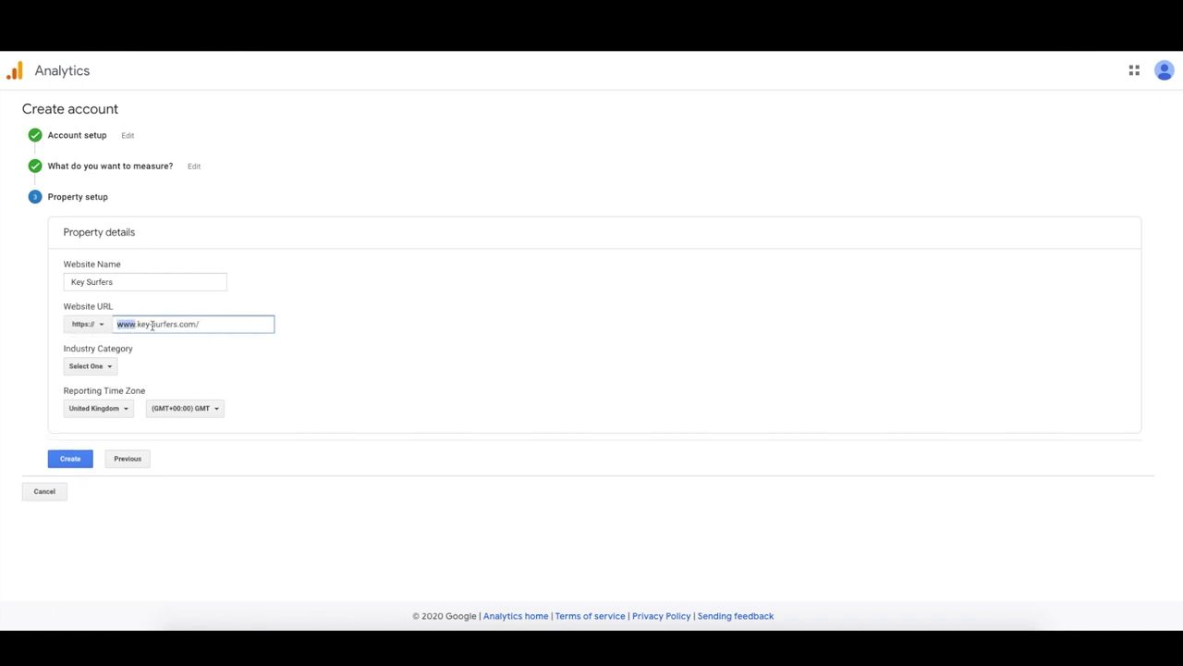
{"action": "left_click", "coordinate": [206, 323]}
{"action": "double_click", "coordinate": [120, 324]}
Set the property's industry category to Sports
{"action": "left_click", "coordinate": [108, 368]}
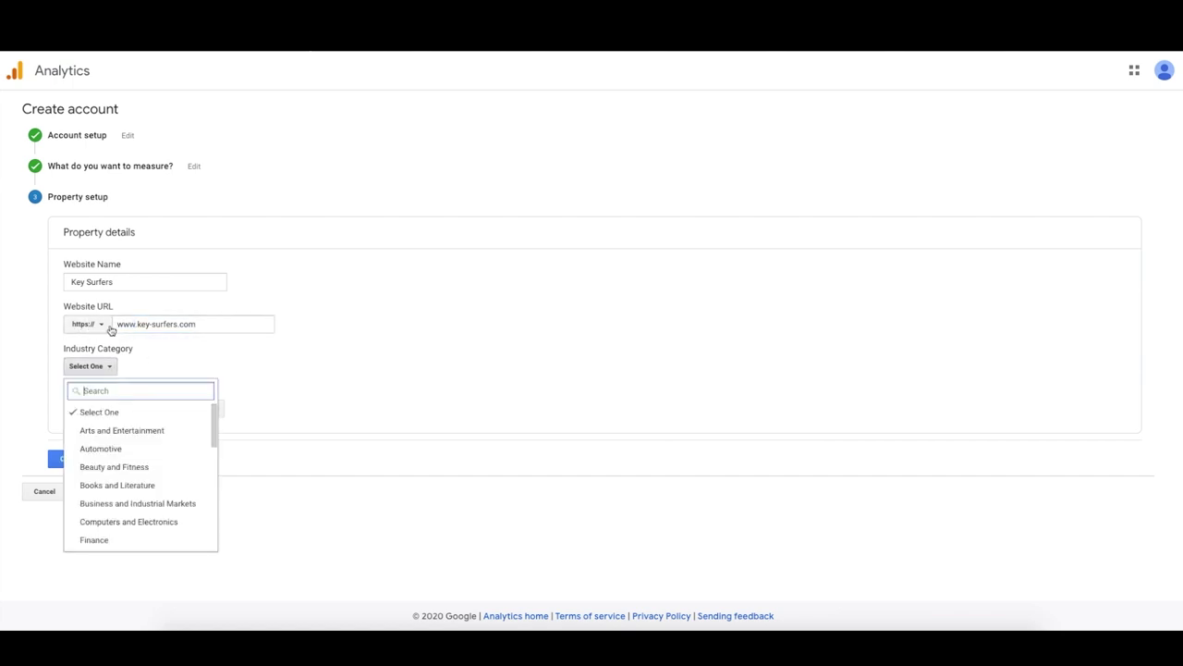
{"action": "scroll", "coordinate": [135, 466], "scroll_direction": "down", "scroll_amount": 1}
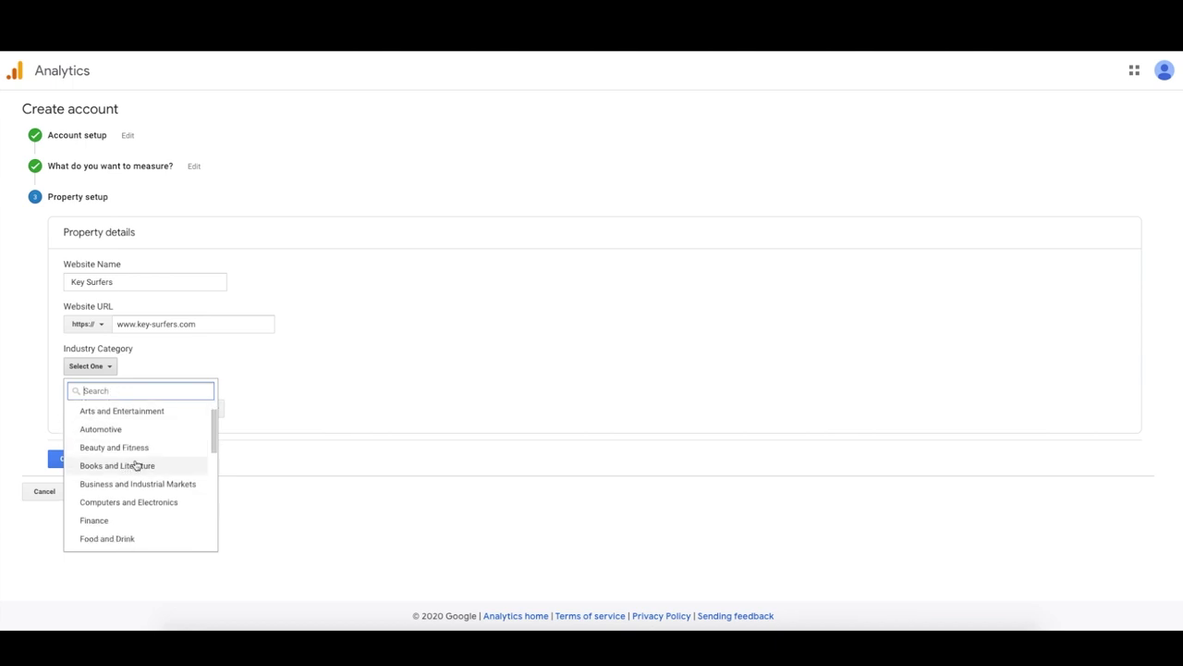
{"action": "scroll", "coordinate": [163, 483], "scroll_direction": "down", "scroll_amount": 3}
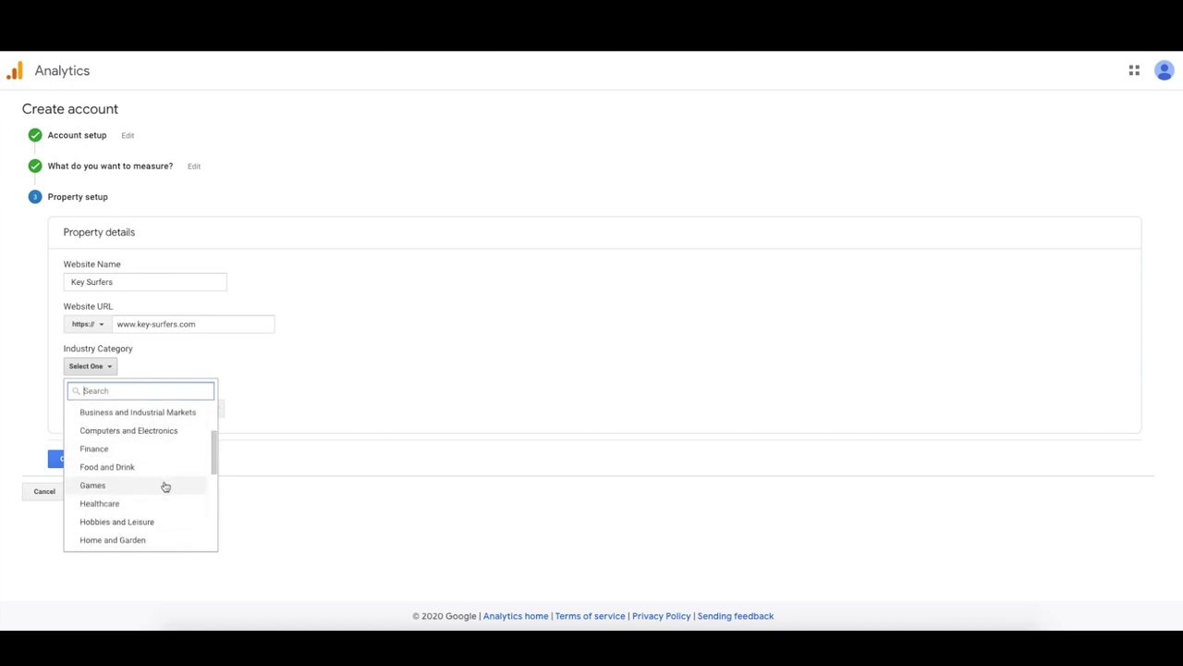
{"action": "scroll", "coordinate": [164, 488], "scroll_direction": "down", "scroll_amount": 1}
{"action": "scroll", "coordinate": [159, 479], "scroll_direction": "down", "scroll_amount": 6}
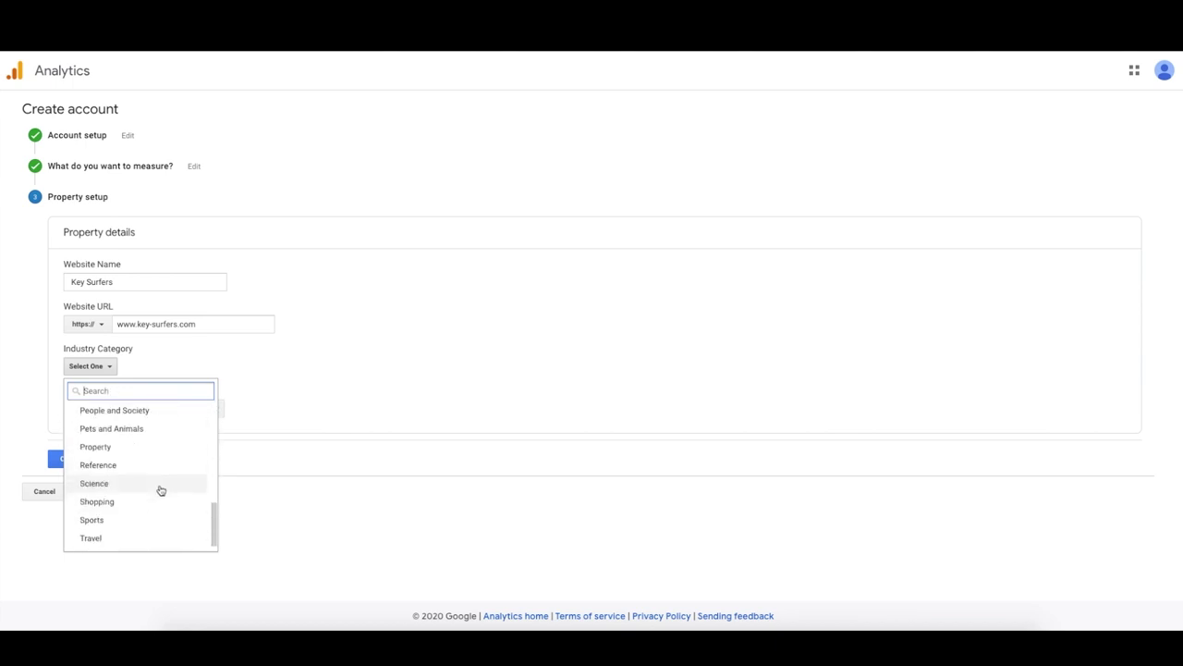
{"action": "left_click", "coordinate": [130, 520]}
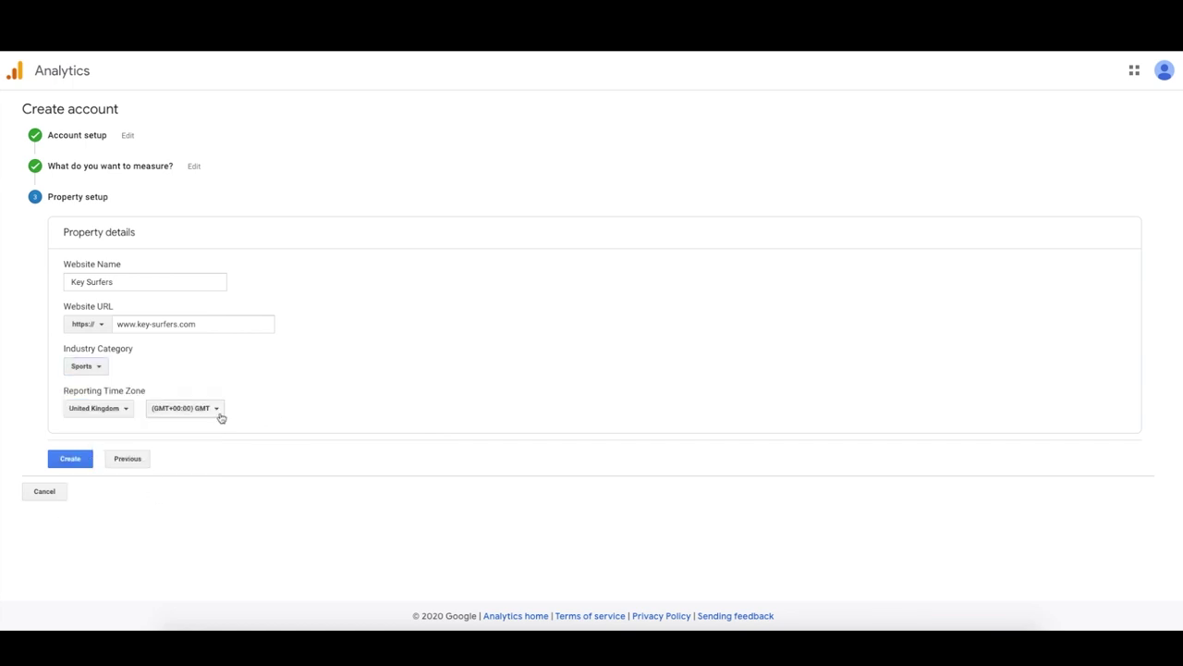
Set the reporting time zone to United States, (GMT-07:00) Los Angeles Time, and submit the new property
{"action": "left_click", "coordinate": [125, 415]}
{"action": "scroll", "coordinate": [146, 499], "scroll_direction": "down", "scroll_amount": 20}
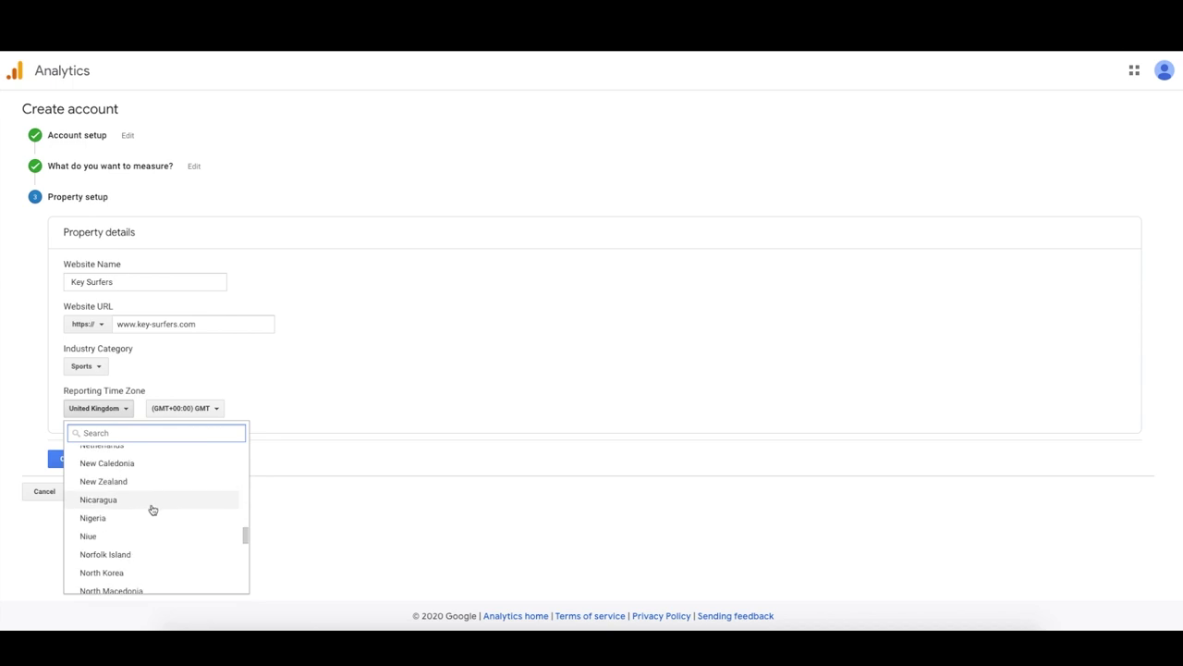
{"action": "scroll", "coordinate": [153, 518], "scroll_direction": "down", "scroll_amount": 8}
{"action": "left_click", "coordinate": [154, 528]}
{"action": "left_click", "coordinate": [74, 462]}
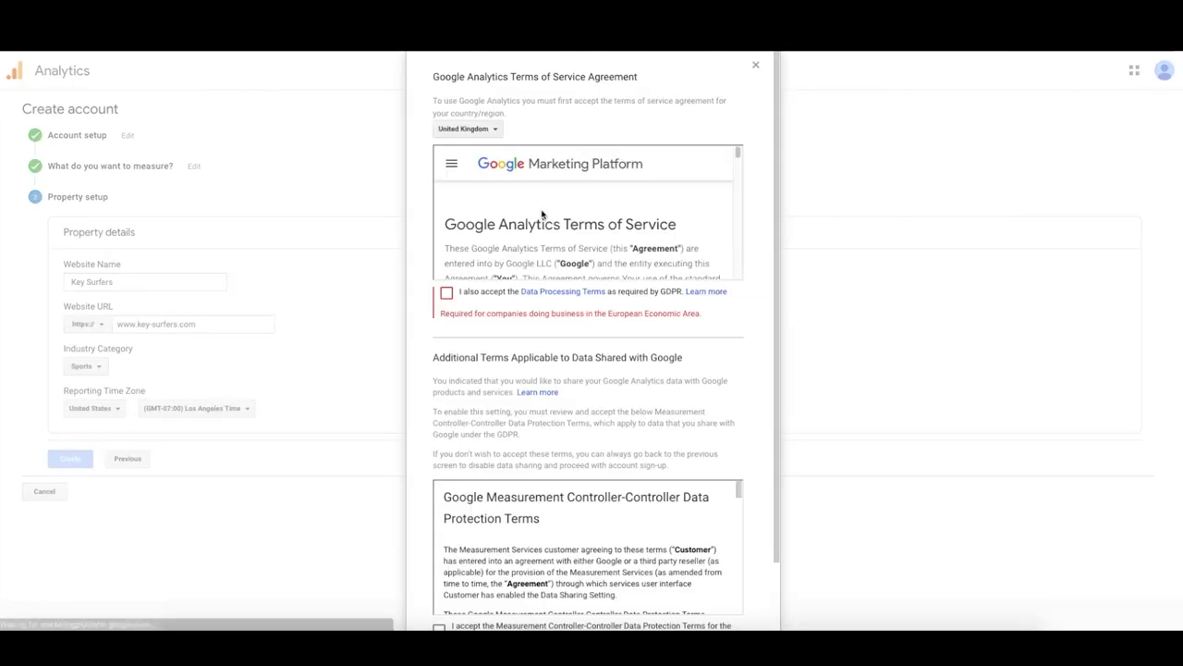
Set the country of the Google Analytics terms of service agreement to United States
{"action": "scroll", "coordinate": [502, 228], "scroll_direction": "down", "scroll_amount": 5}
{"action": "scroll", "coordinate": [502, 228], "scroll_direction": "up", "scroll_amount": 5}
{"action": "left_click", "coordinate": [490, 128]}
{"action": "scroll", "coordinate": [500, 228], "scroll_direction": "down", "scroll_amount": 10}
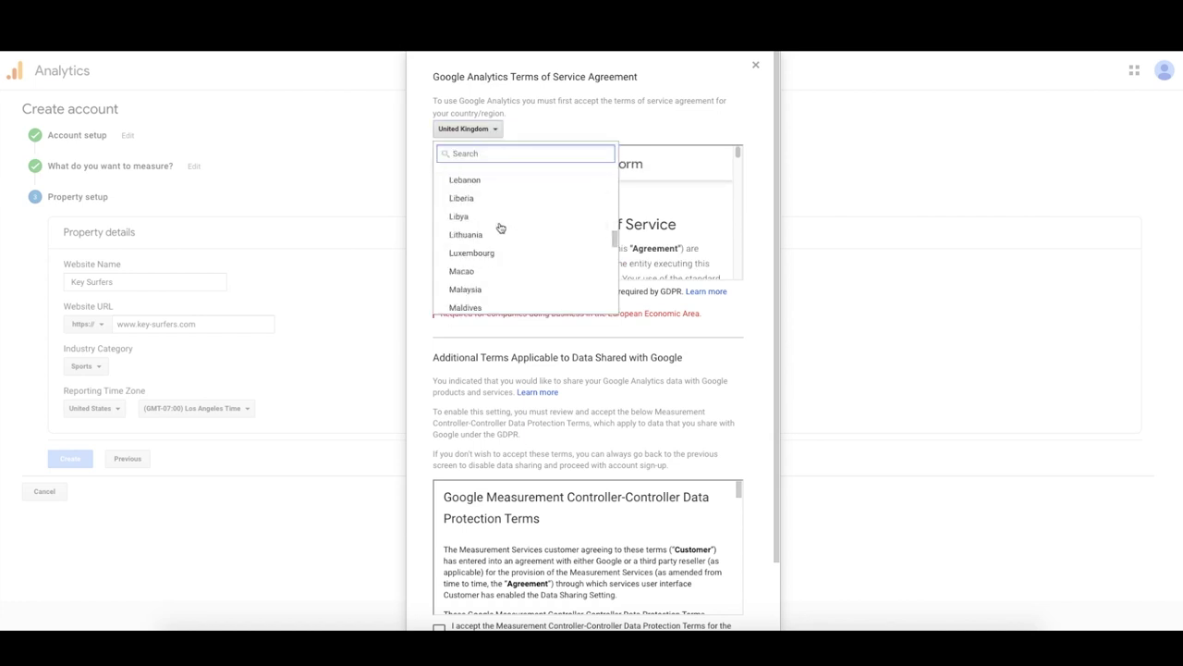
{"action": "scroll", "coordinate": [500, 227], "scroll_direction": "up", "scroll_amount": 8}
{"action": "type", "text": "united"}
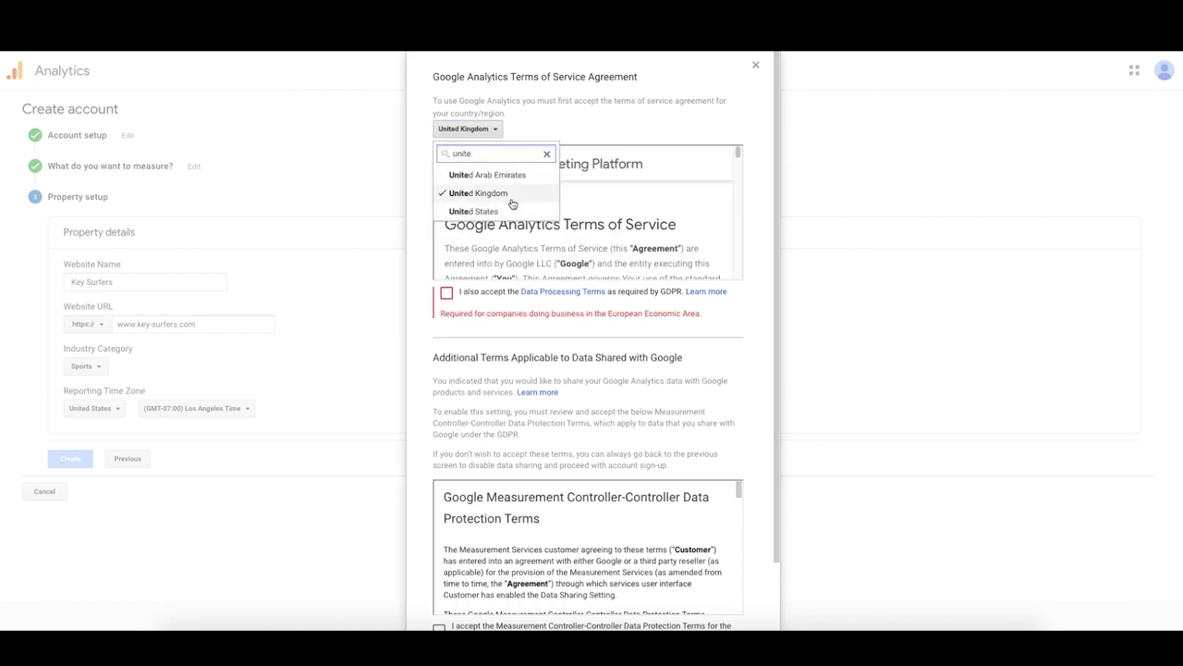
{"action": "left_click", "coordinate": [502, 211]}
Accept the GDPR Data Processing Terms, the Measurement Controller-Controller Data Protection Terms and the overall agreement
{"action": "left_click", "coordinate": [439, 293]}
{"action": "scroll", "coordinate": [442, 314], "scroll_direction": "down", "scroll_amount": 2}
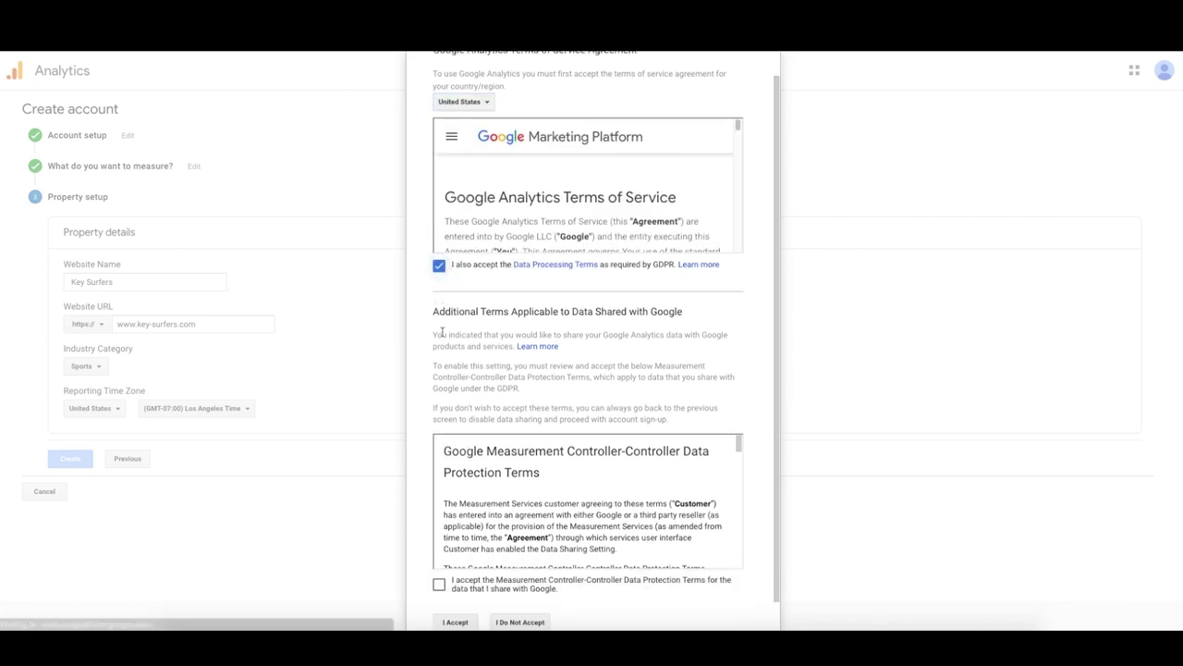
{"action": "left_click", "coordinate": [439, 554]}
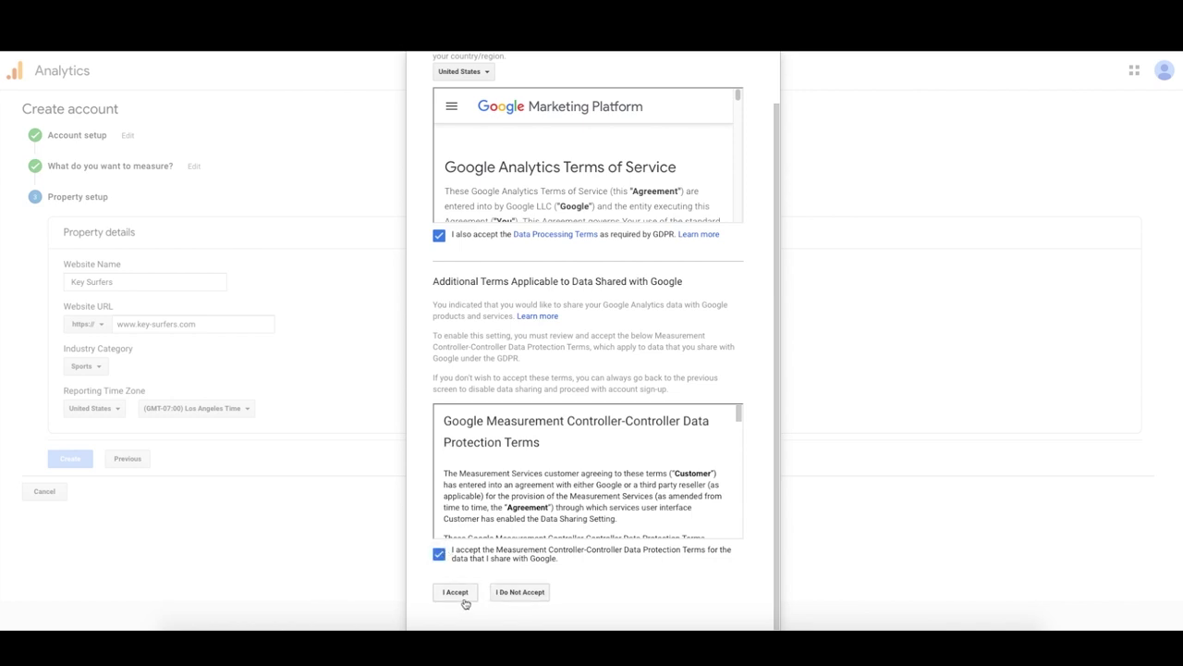
{"action": "left_click", "coordinate": [455, 592]}
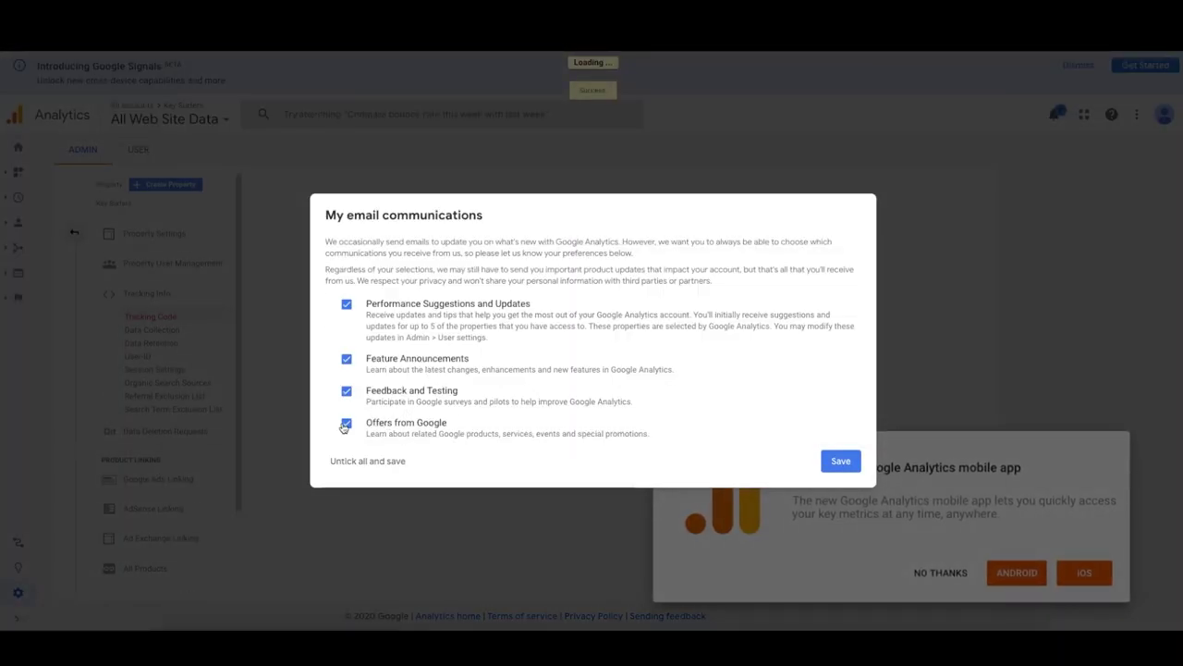
Opt out of feature announcement, feedback and Google offer emails, save, and dismiss the mobile app offer and search tip
{"action": "left_click", "coordinate": [347, 390]}
{"action": "left_click", "coordinate": [347, 424]}
{"action": "left_click", "coordinate": [347, 359]}
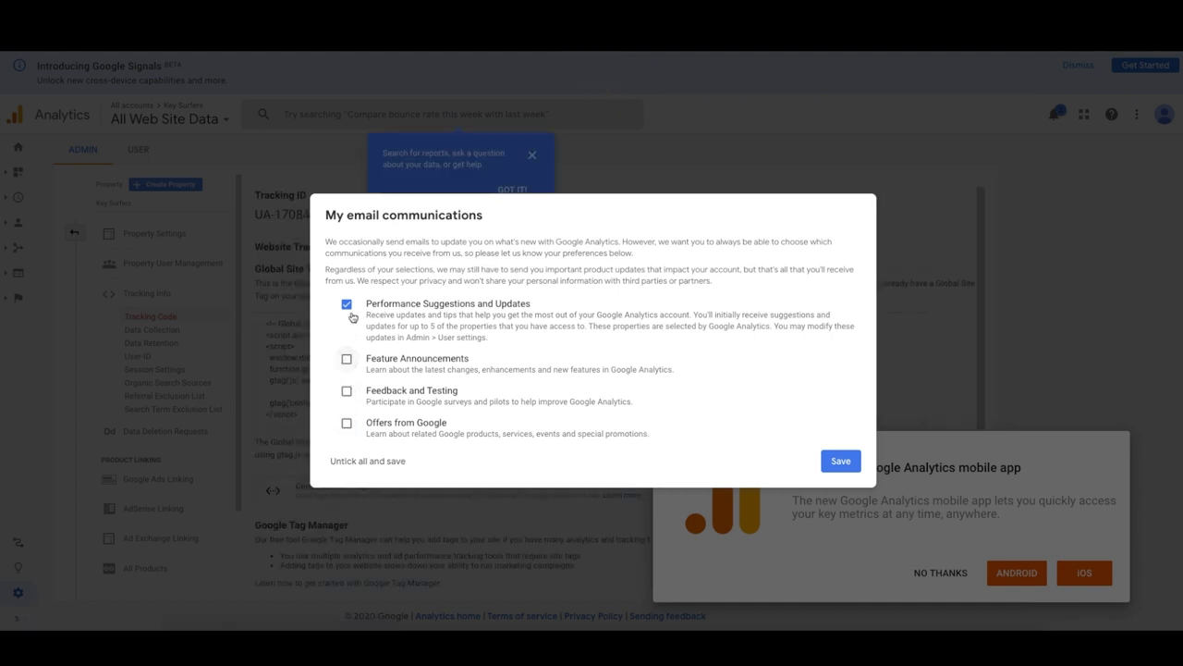
{"action": "left_click", "coordinate": [841, 466]}
{"action": "left_click", "coordinate": [942, 574]}
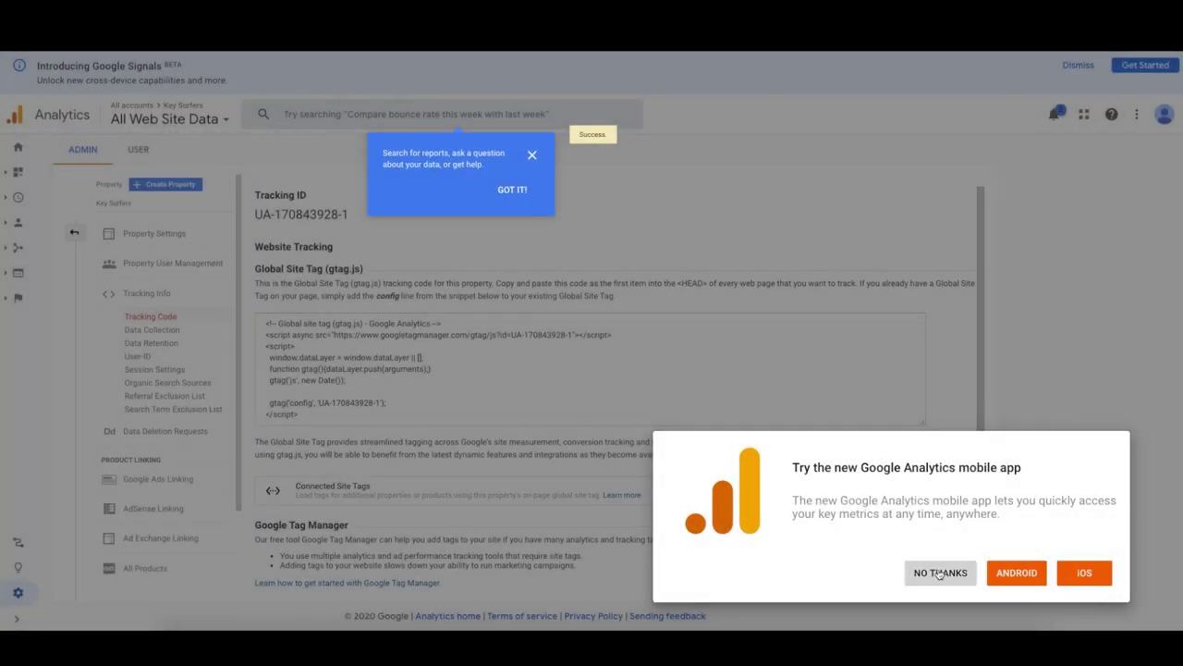
{"action": "left_click", "coordinate": [506, 192]}
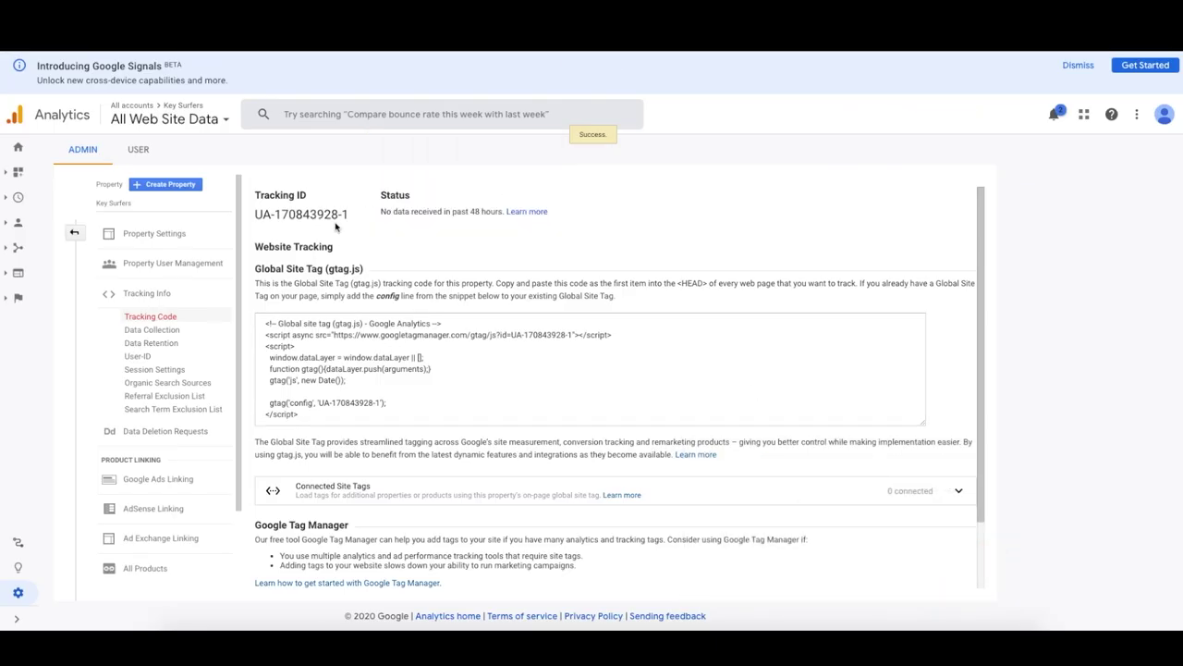
Switch to the KeySurfers Shopify admin and open the Online Store preferences at the Google Analytics account setting
{"action": "left_click_drag", "start_coordinate": [348, 215], "coordinate": [285, 214]}
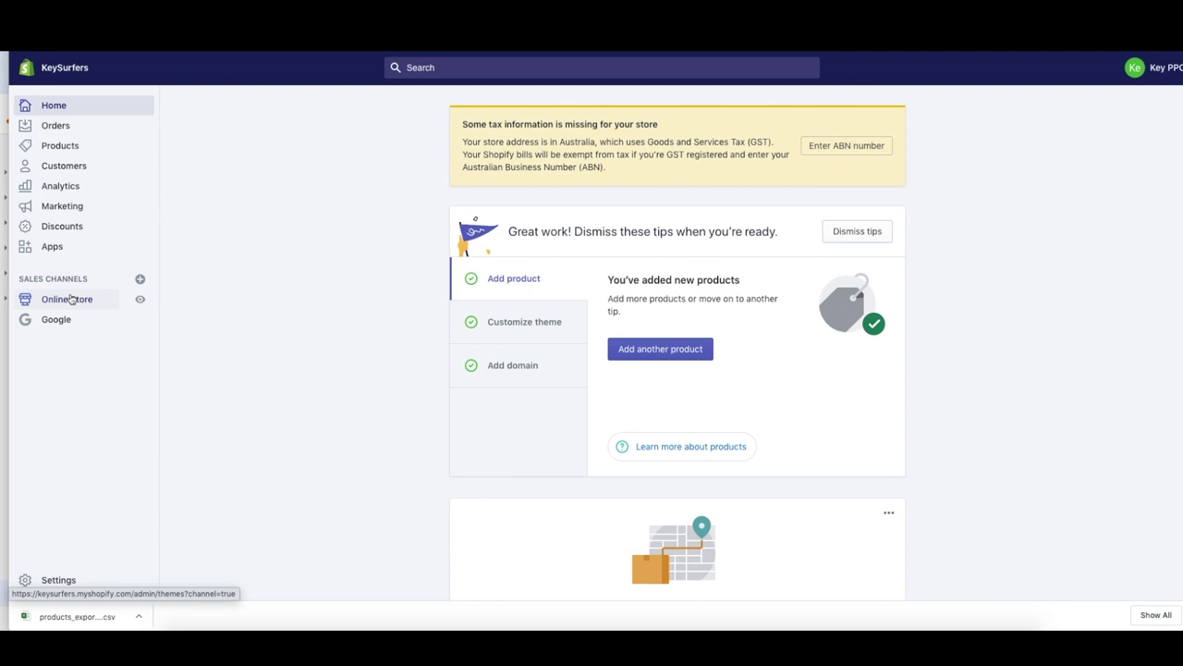
{"action": "left_click", "coordinate": [72, 299]}
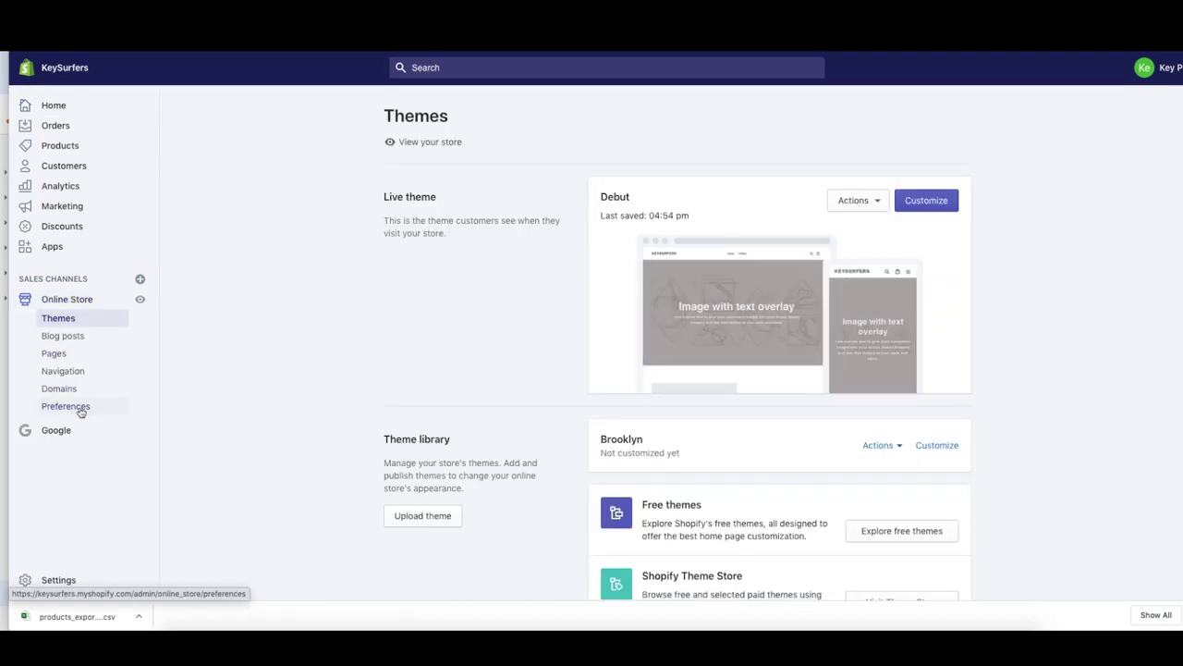
{"action": "left_click", "coordinate": [81, 412]}
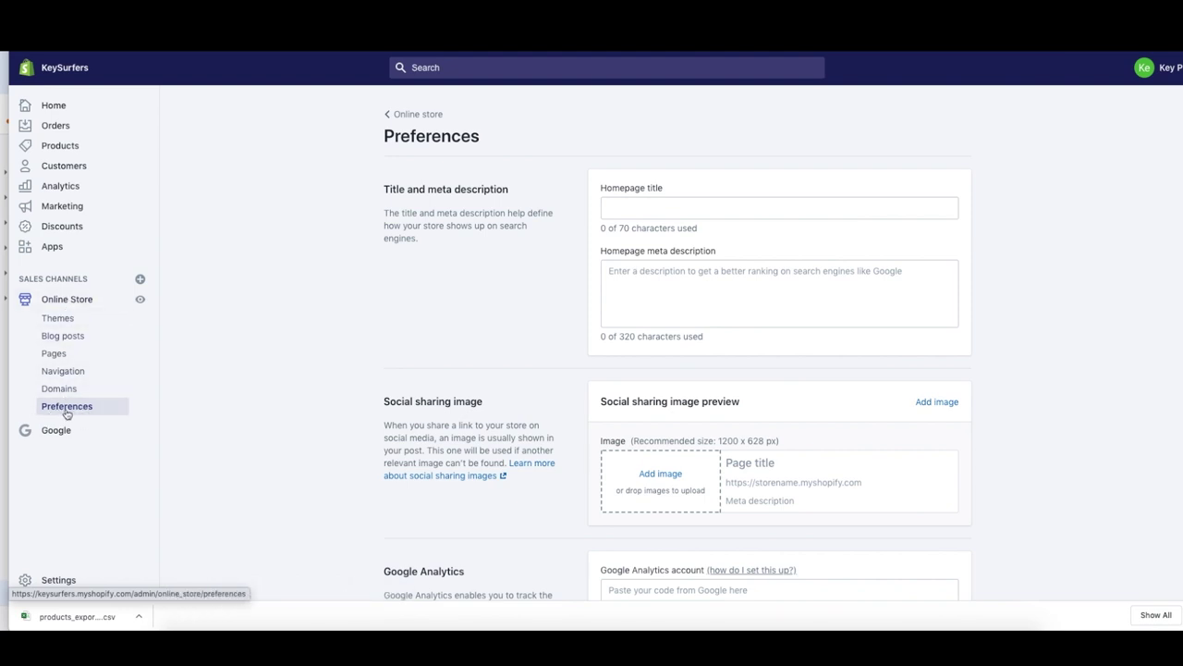
{"action": "scroll", "coordinate": [569, 341], "scroll_direction": "down", "scroll_amount": 5}
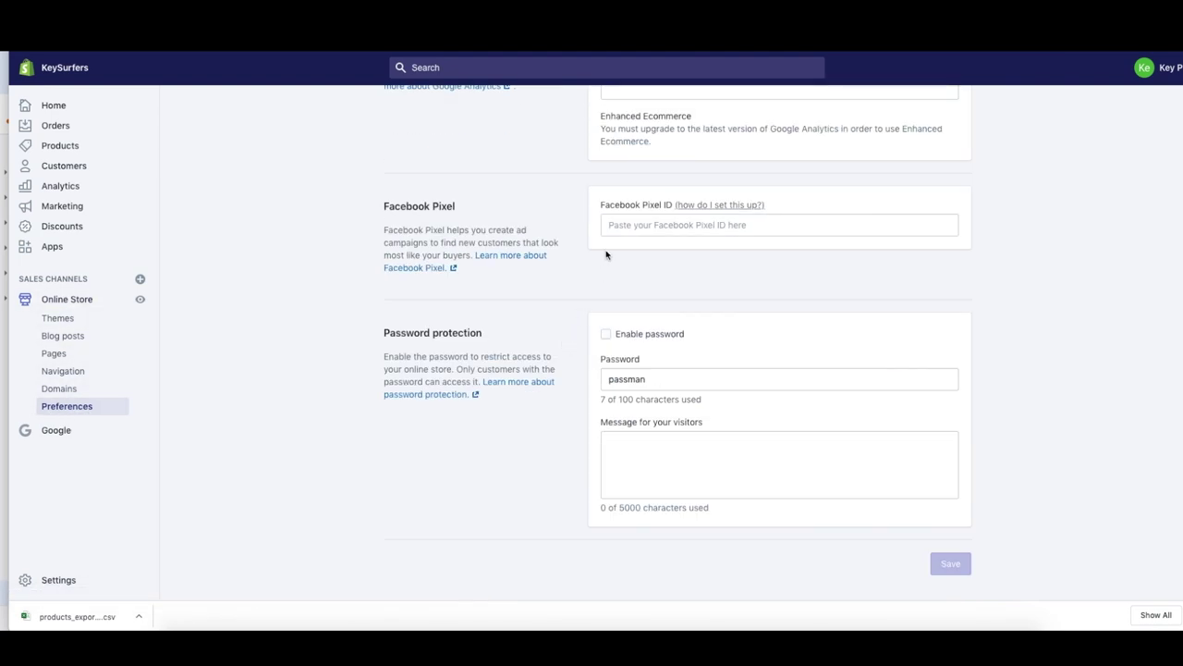
{"action": "scroll", "coordinate": [598, 264], "scroll_direction": "up", "scroll_amount": 5}
{"action": "left_click", "coordinate": [682, 285]}
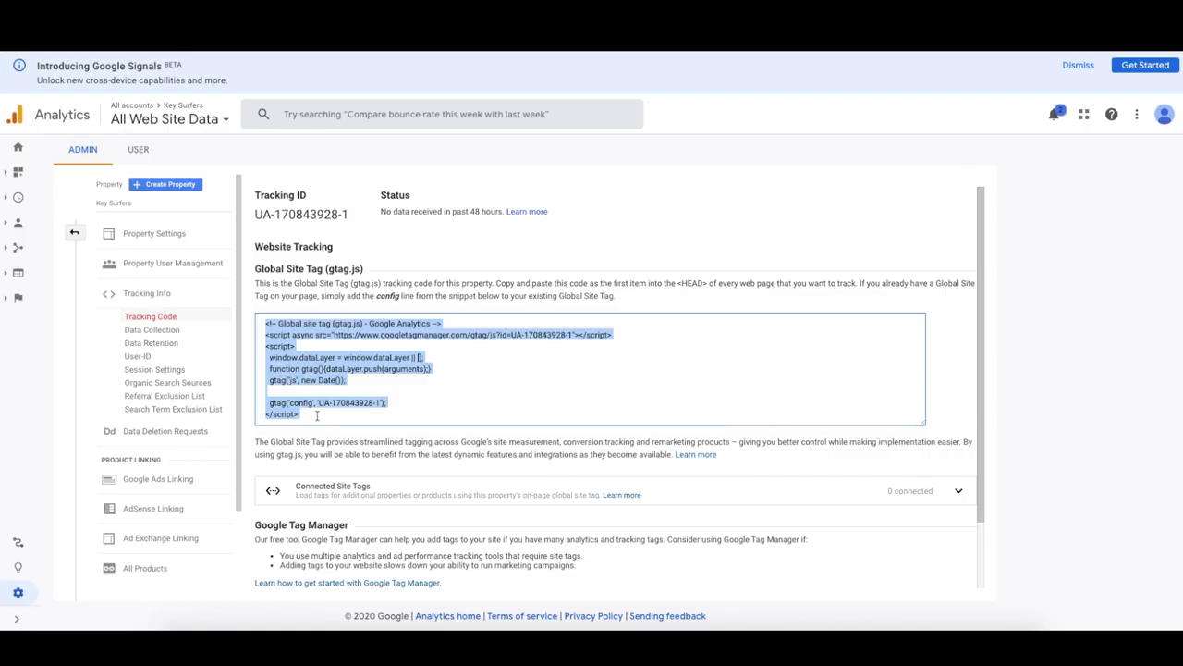
Copy the Global Site Tag code from Google Analytics into Shopify's Google Analytics account setting, save, and enable and save Enhanced Ecommerce
{"action": "left_click_drag", "start_coordinate": [317, 416], "coordinate": [259, 320]}
{"action": "key", "text": "ctrl+c"}
{"action": "scroll", "coordinate": [158, 468], "scroll_direction": "down", "scroll_amount": 3}
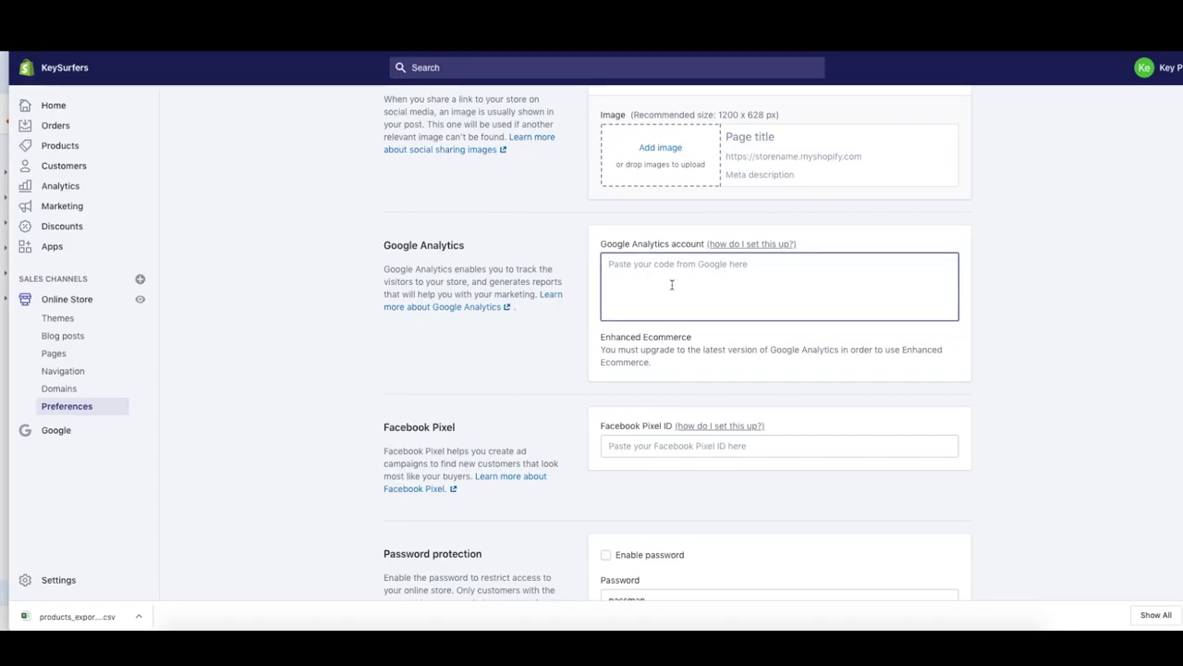
{"action": "key", "text": "ctrl+v"}
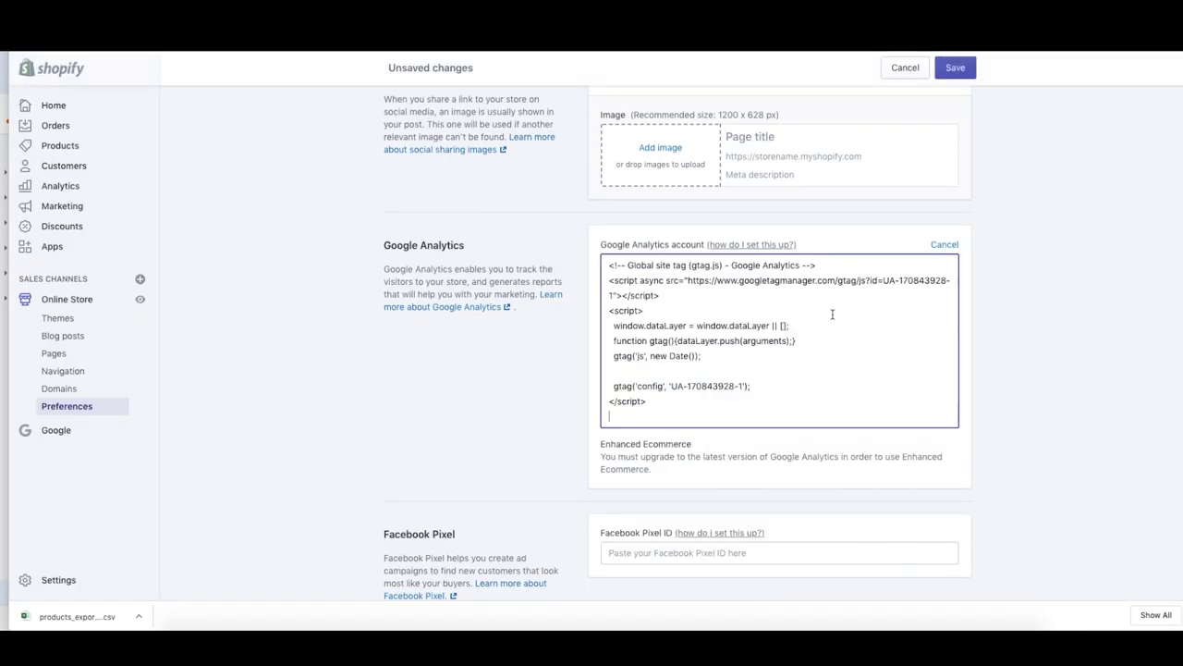
{"action": "left_click", "coordinate": [953, 71]}
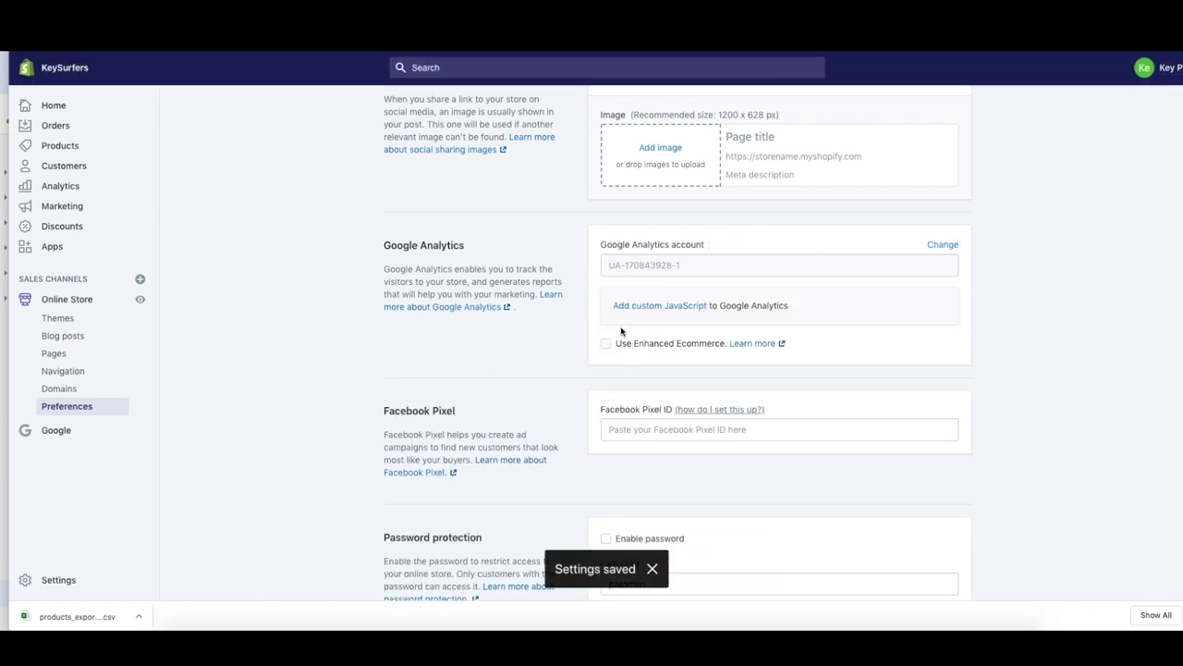
{"action": "left_click", "coordinate": [606, 343]}
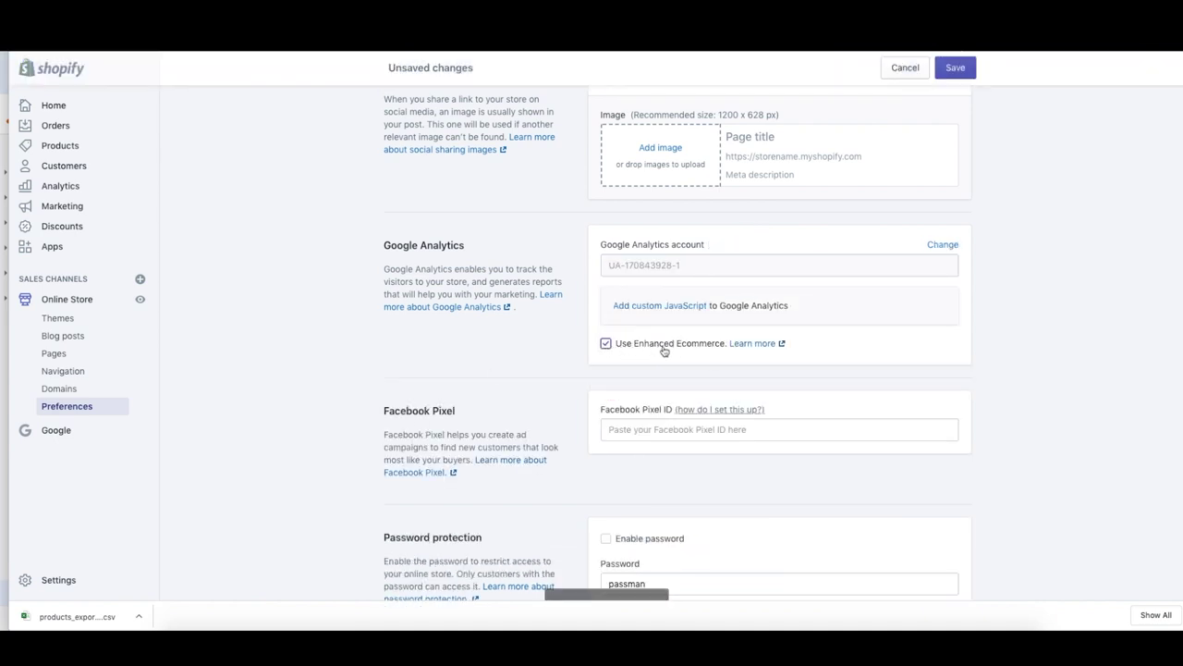
{"action": "left_click", "coordinate": [958, 71]}
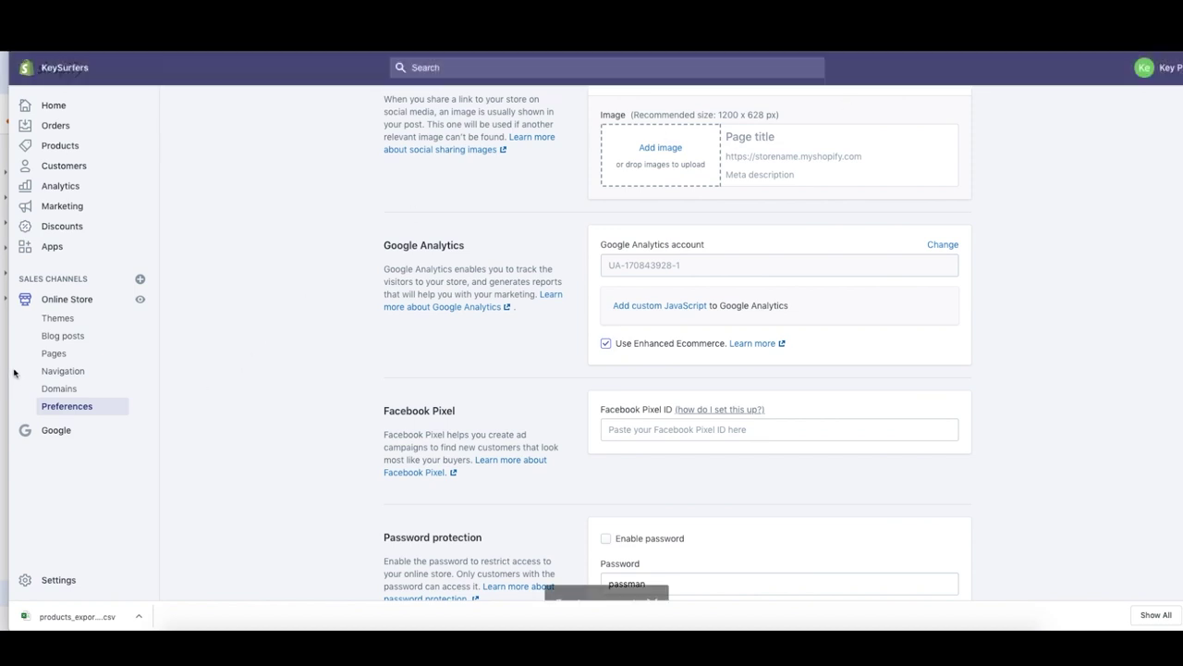
In the Google Analytics view's e-commerce settings, enable E-commerce and Enhanced E-commerce Reporting and save
{"action": "key", "text": "alt+Tab"}
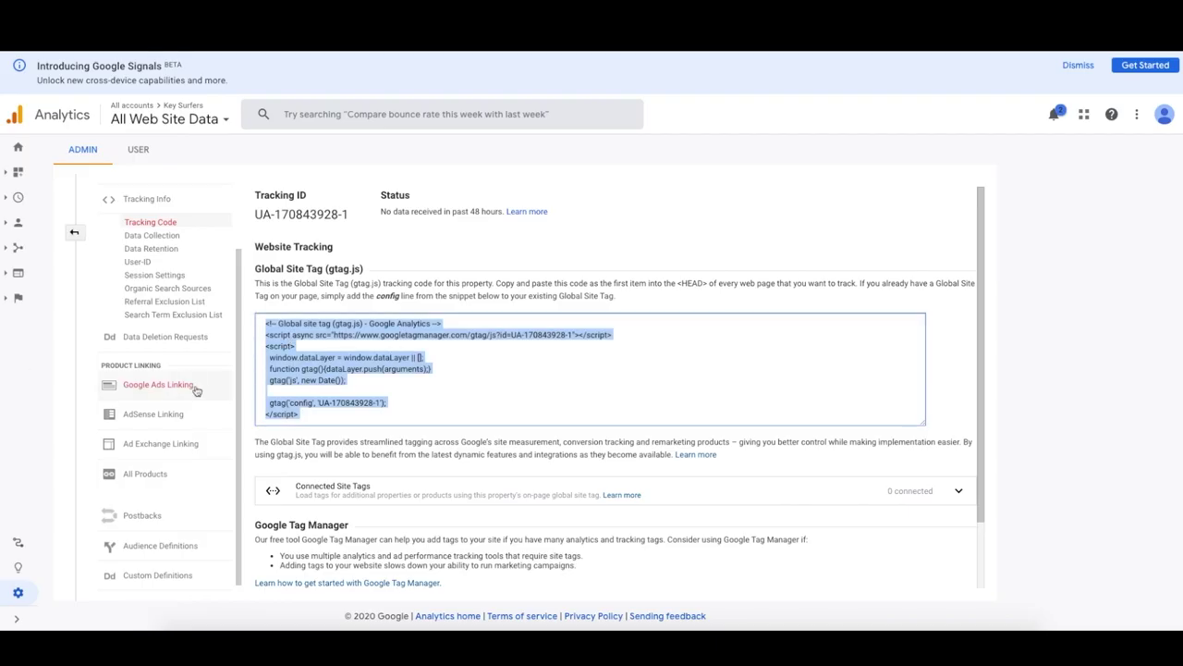
{"action": "scroll", "coordinate": [169, 454], "scroll_direction": "down", "scroll_amount": 1}
{"action": "left_click", "coordinate": [75, 232]}
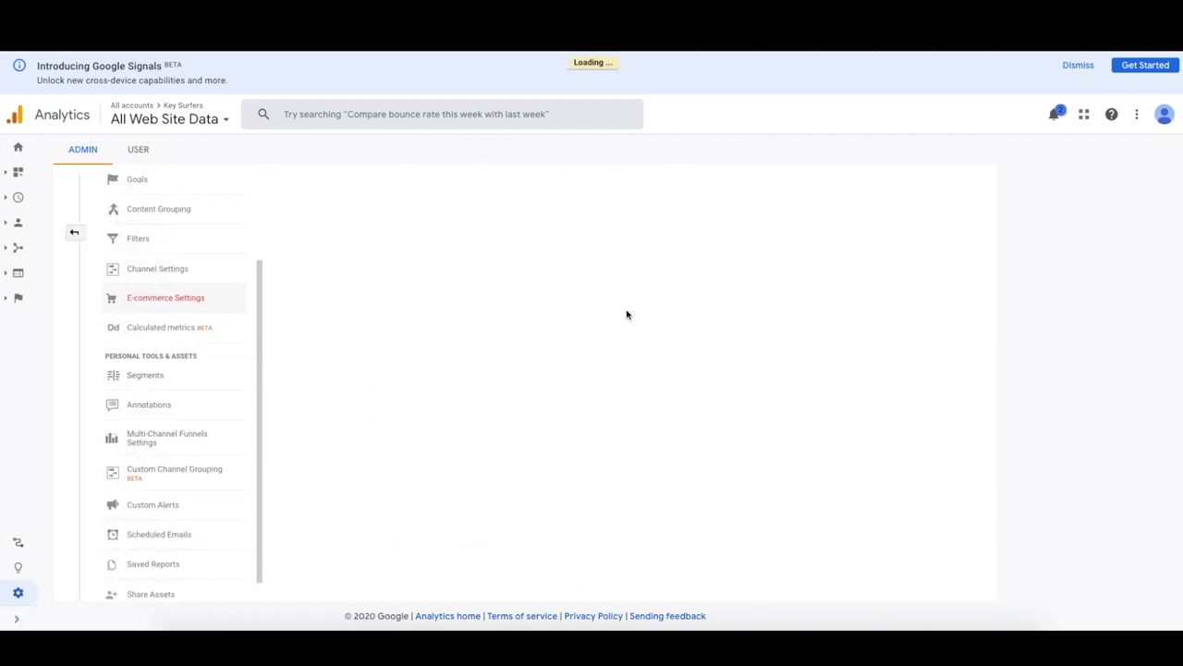
{"action": "left_click", "coordinate": [287, 245]}
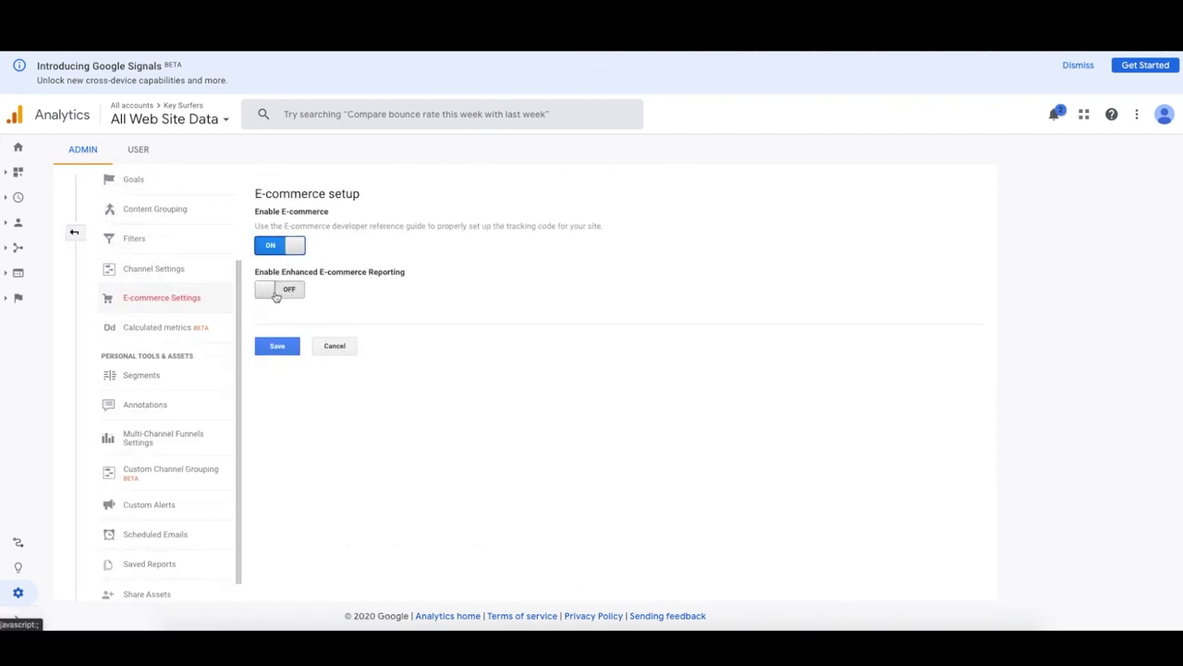
{"action": "left_click", "coordinate": [274, 291]}
{"action": "left_click", "coordinate": [261, 448]}
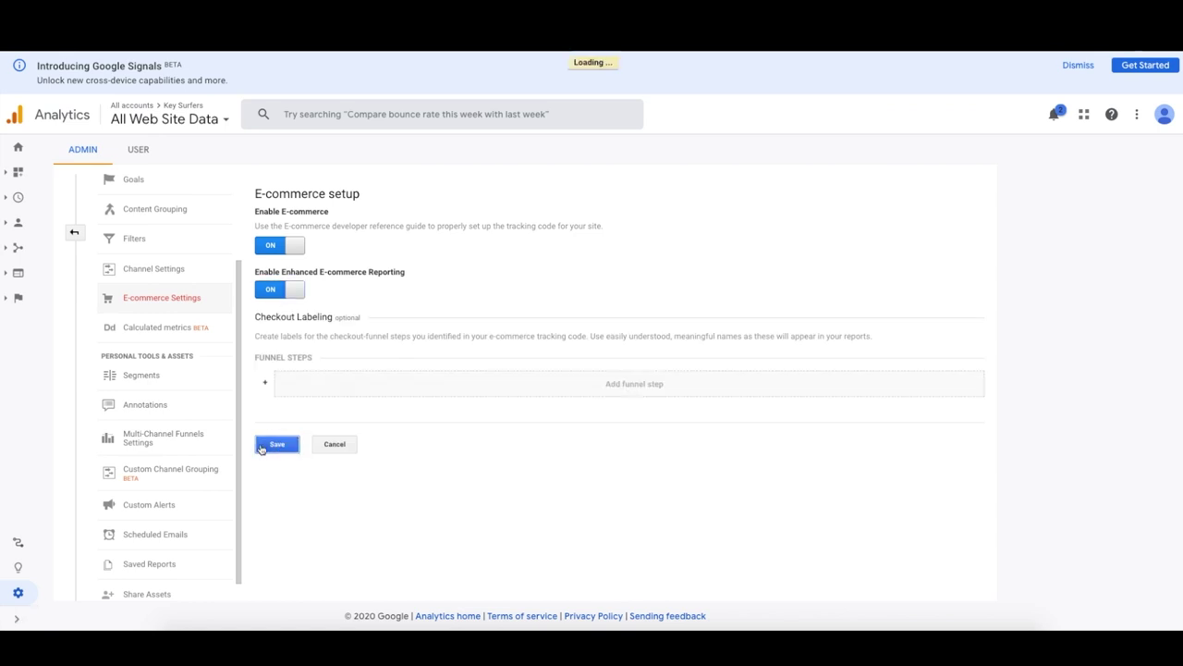
Open the Key Surfers property's tracking code page and check its data reception status
{"action": "left_click", "coordinate": [78, 235]}
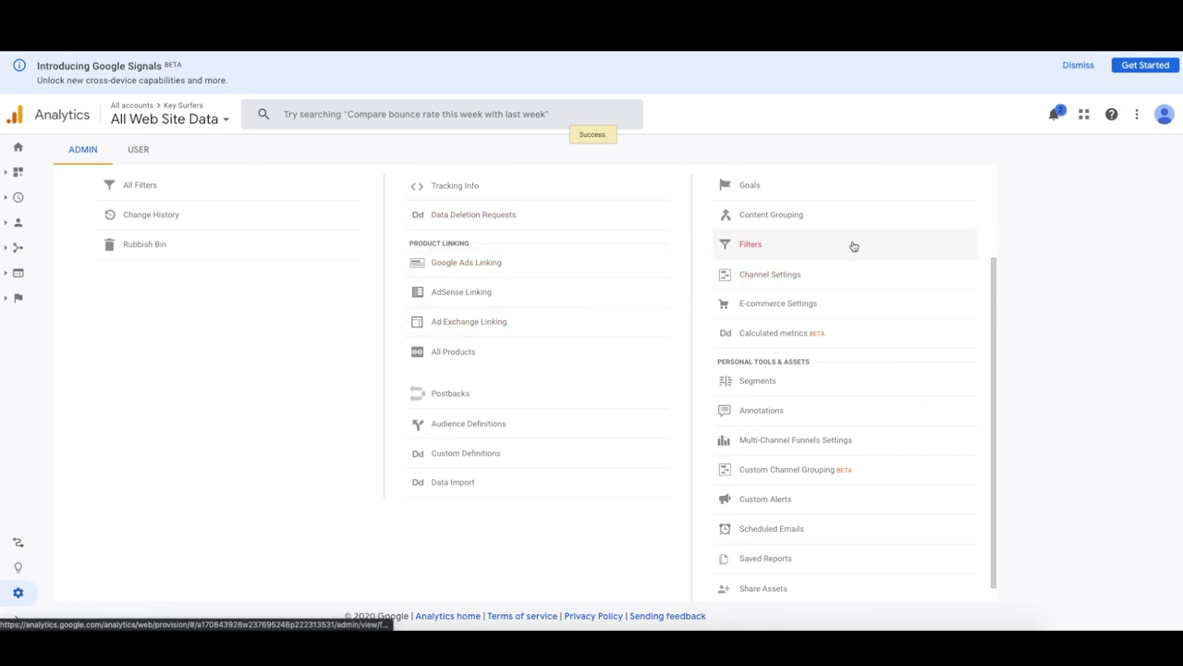
{"action": "scroll", "coordinate": [712, 259], "scroll_direction": "up", "scroll_amount": 3}
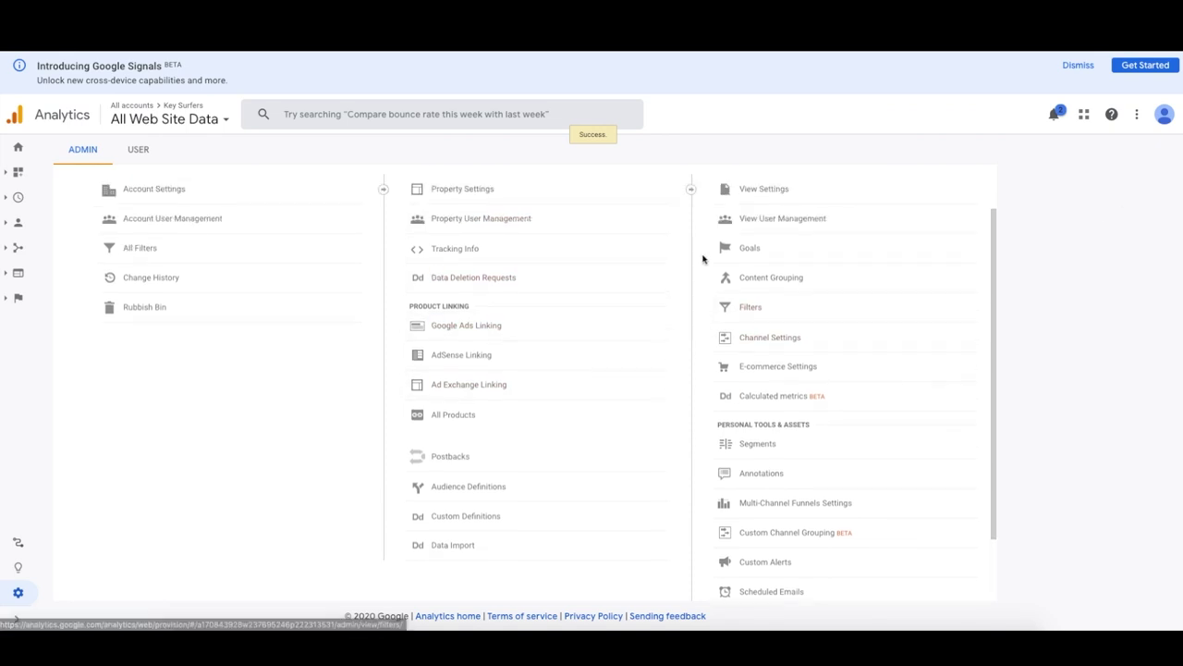
{"action": "left_click", "coordinate": [477, 296]}
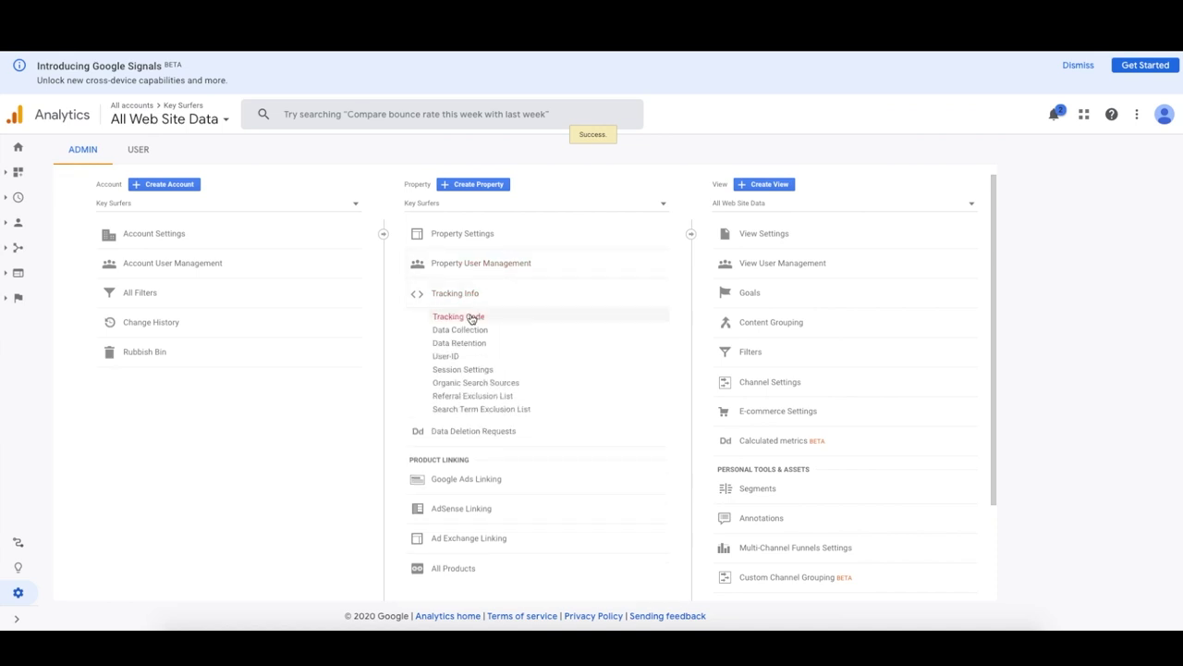
{"action": "left_click", "coordinate": [470, 318]}
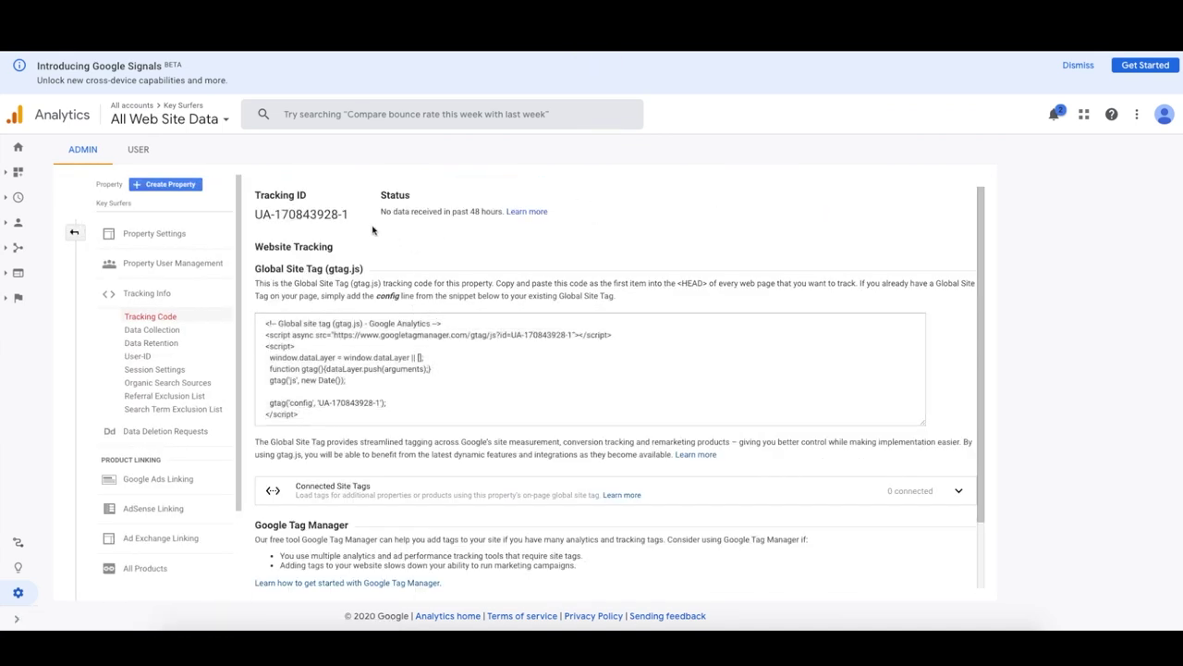
{"action": "left_click_drag", "start_coordinate": [381, 209], "coordinate": [478, 212]}
{"action": "left_click", "coordinate": [478, 211]}
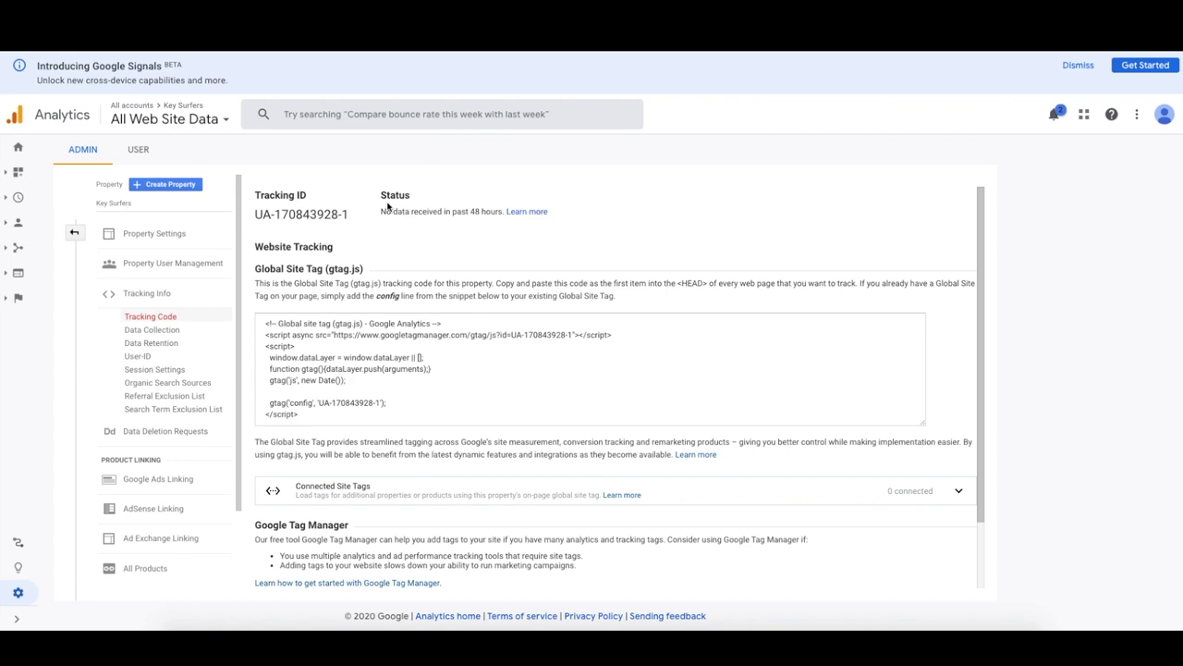
{"action": "left_click_drag", "start_coordinate": [388, 207], "coordinate": [500, 212]}
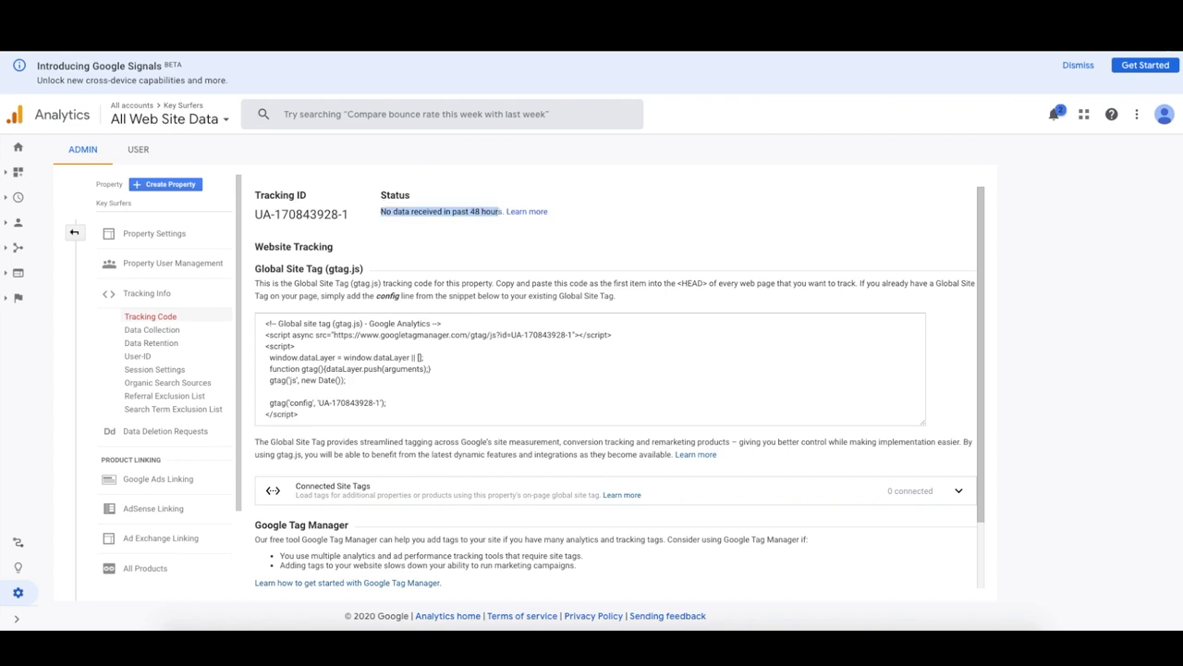
Visit the Keysurfers storefront home page and recheck the tracking status in Google Analytics
{"action": "left_click", "coordinate": [592, 369]}
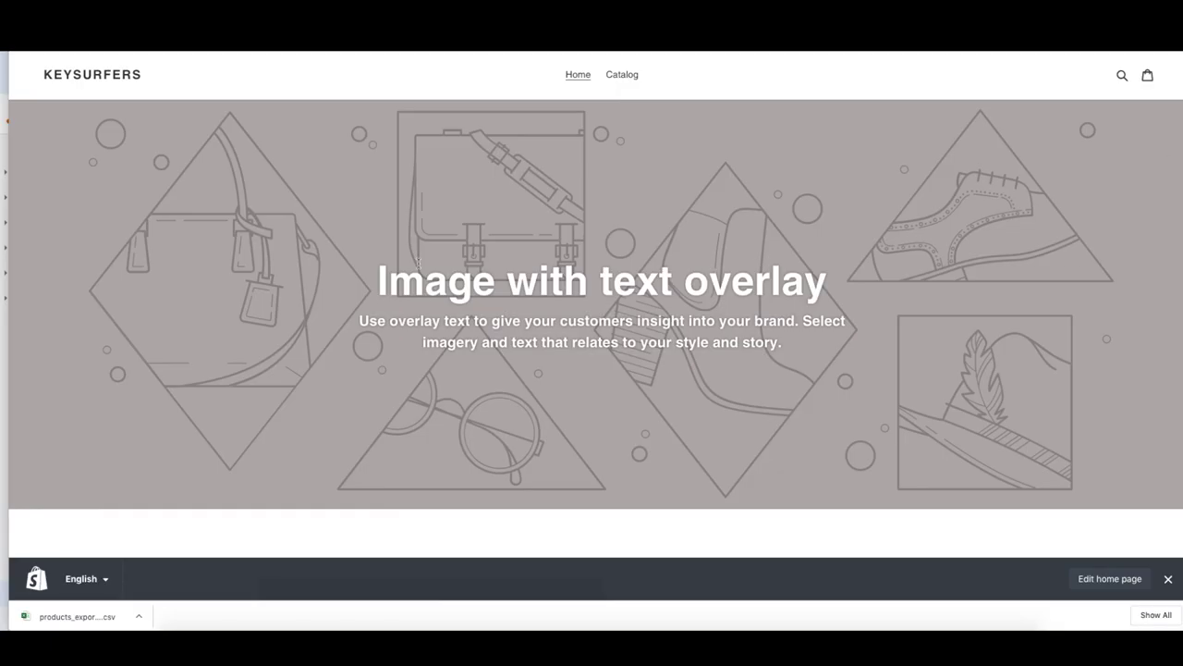
{"action": "scroll", "coordinate": [411, 264], "scroll_direction": "down", "scroll_amount": 3}
{"action": "scroll", "coordinate": [412, 263], "scroll_direction": "up", "scroll_amount": 3}
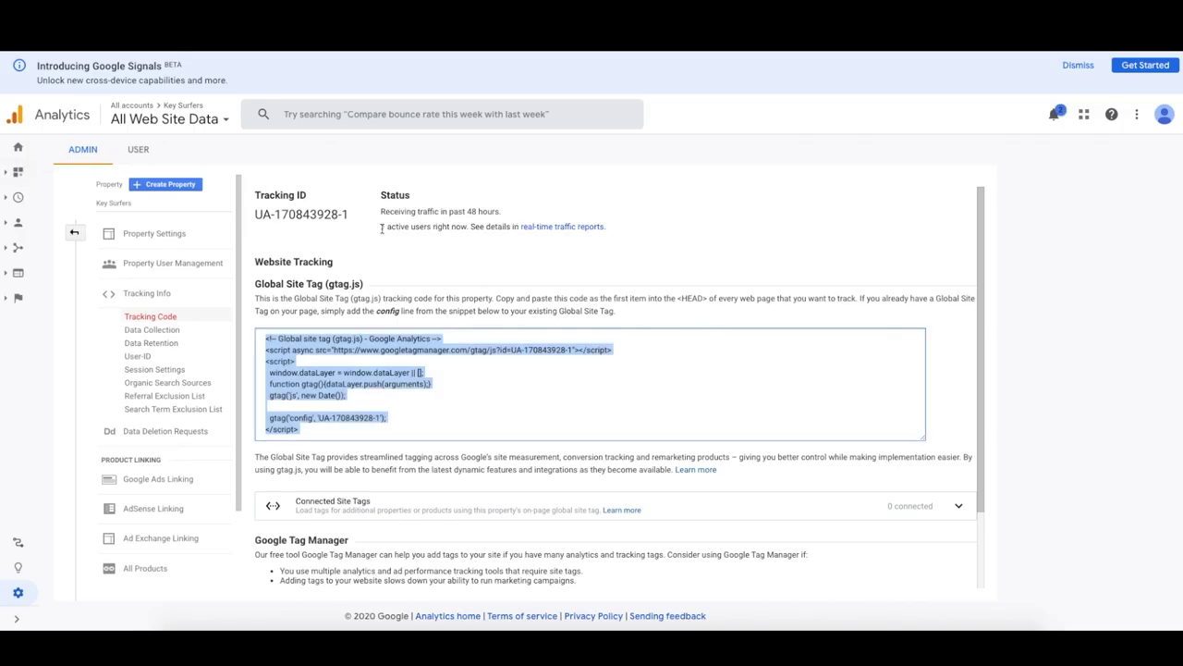
{"action": "left_click_drag", "start_coordinate": [381, 212], "coordinate": [430, 224]}
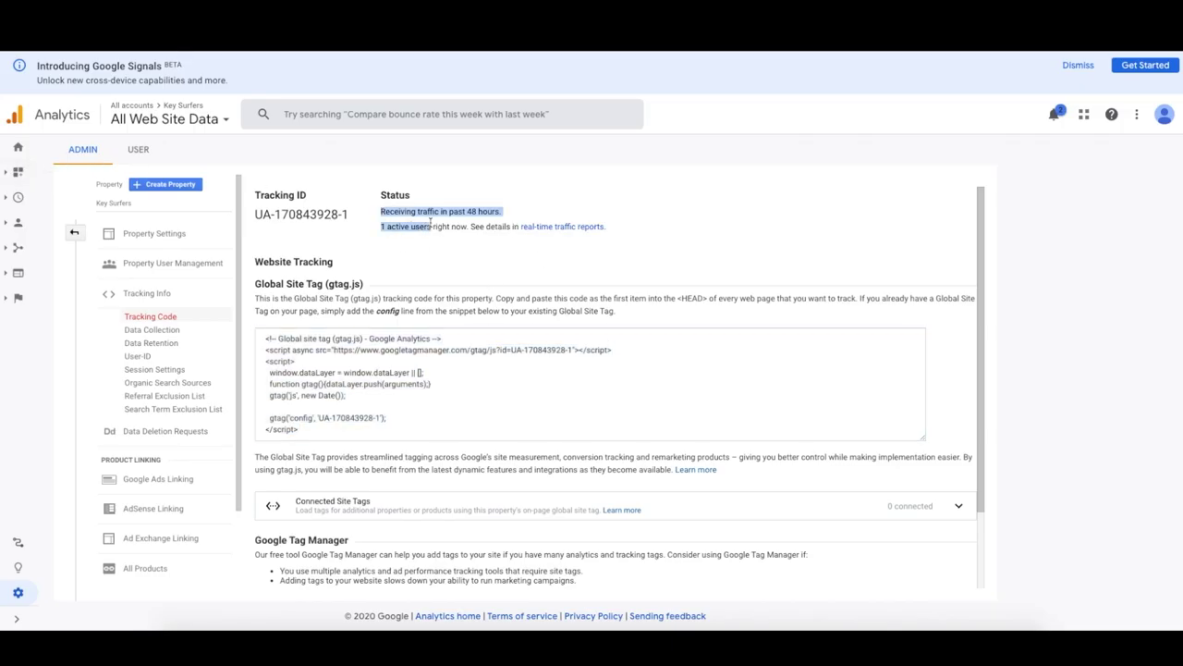
{"action": "left_click", "coordinate": [424, 223]}
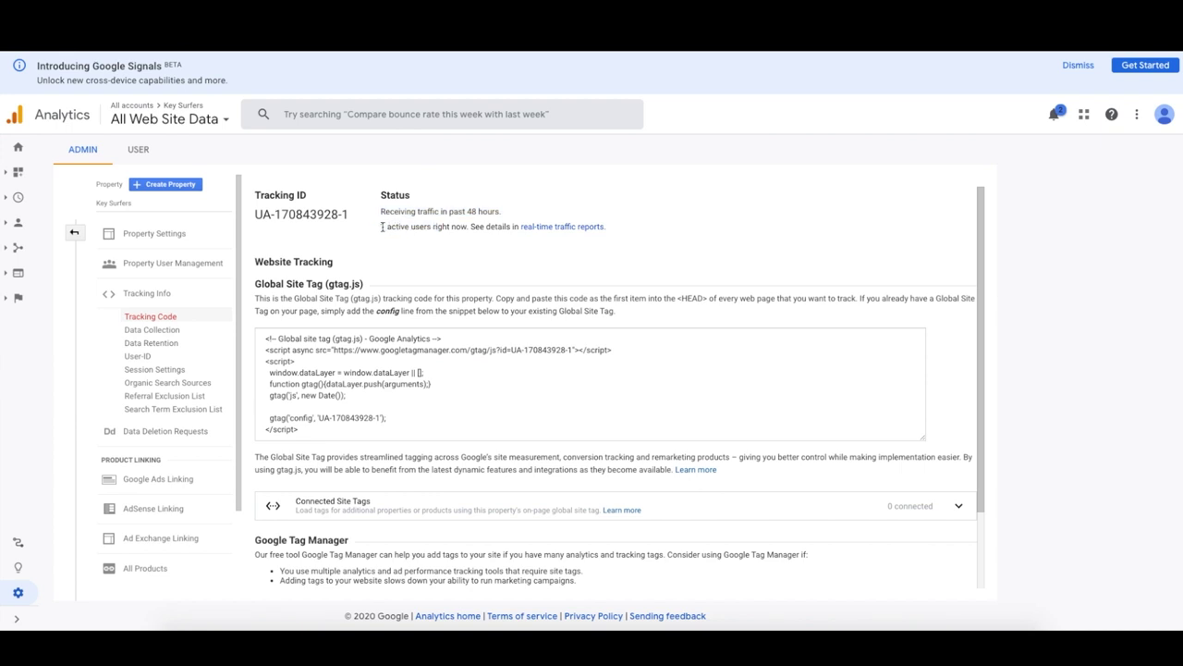
{"action": "left_click_drag", "start_coordinate": [382, 226], "coordinate": [475, 226]}
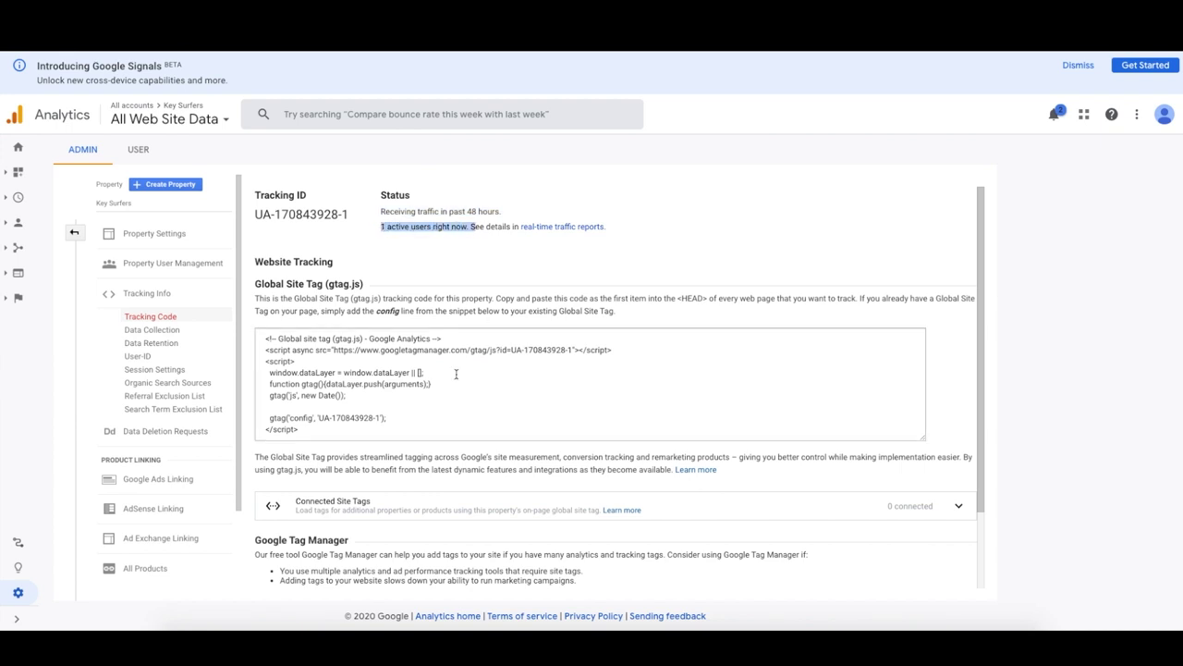
{"action": "scroll", "coordinate": [400, 410], "scroll_direction": "down", "scroll_amount": 1}
{"action": "scroll", "coordinate": [401, 410], "scroll_direction": "up", "scroll_amount": 3}
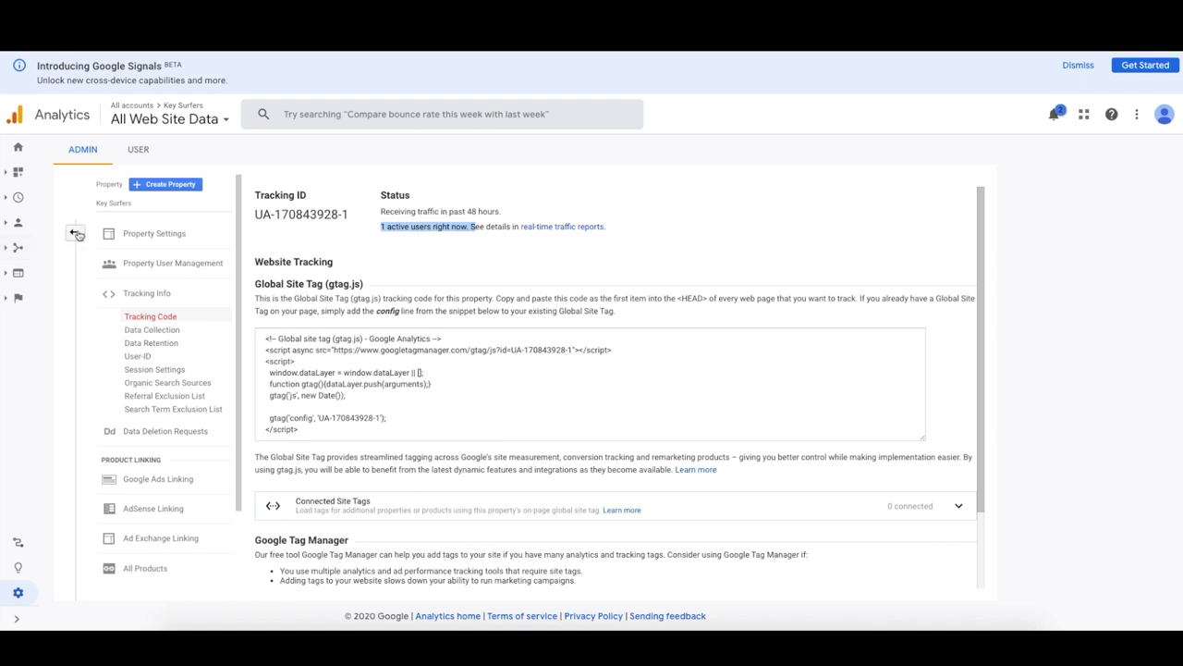
Switch to Google Ads, open the Google Analytics details under linked accounts and enable auto-tagging for this account
{"action": "left_click", "coordinate": [231, 235]}
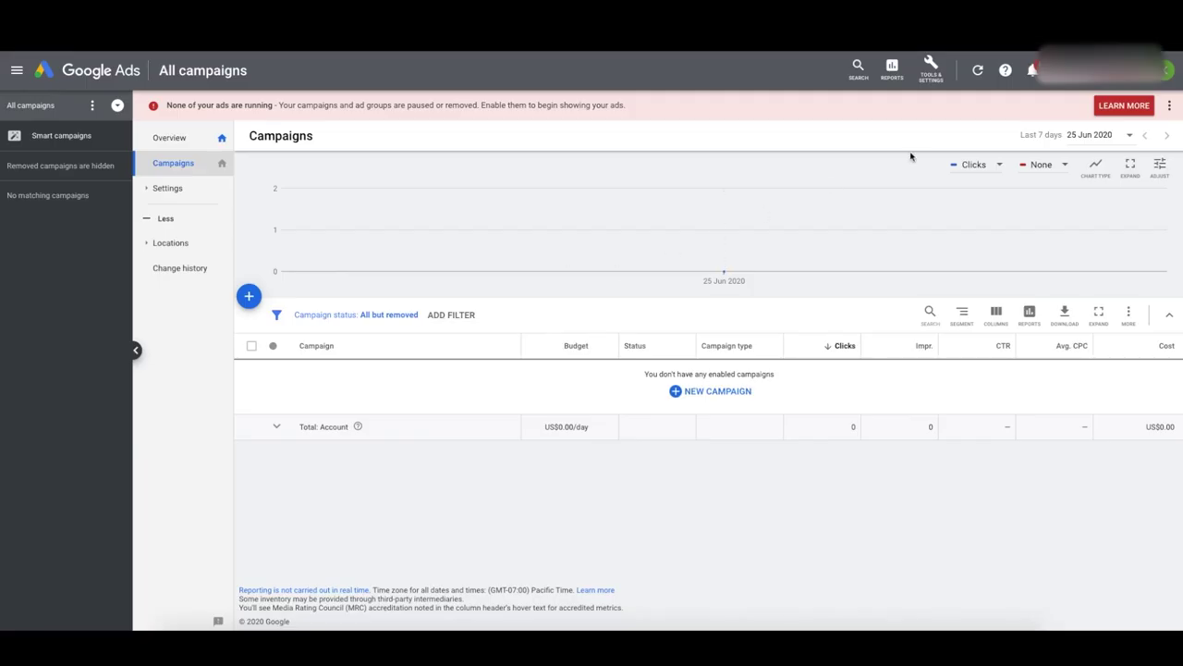
{"action": "left_click", "coordinate": [934, 71]}
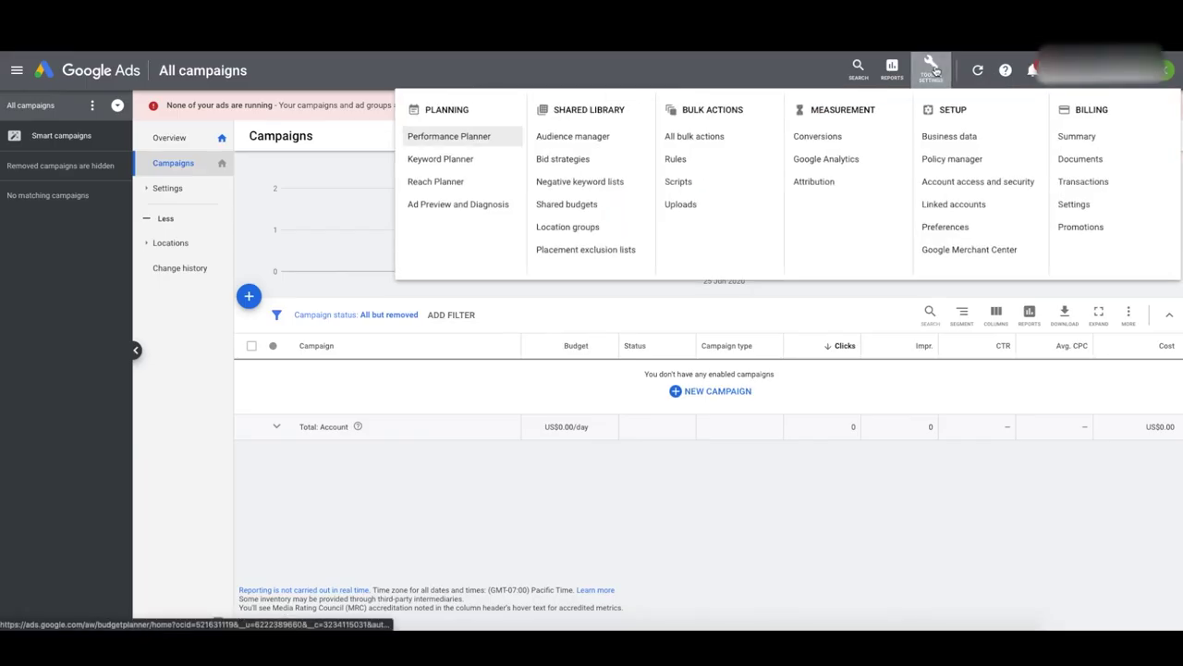
{"action": "left_click", "coordinate": [953, 207]}
{"action": "left_click", "coordinate": [556, 255]}
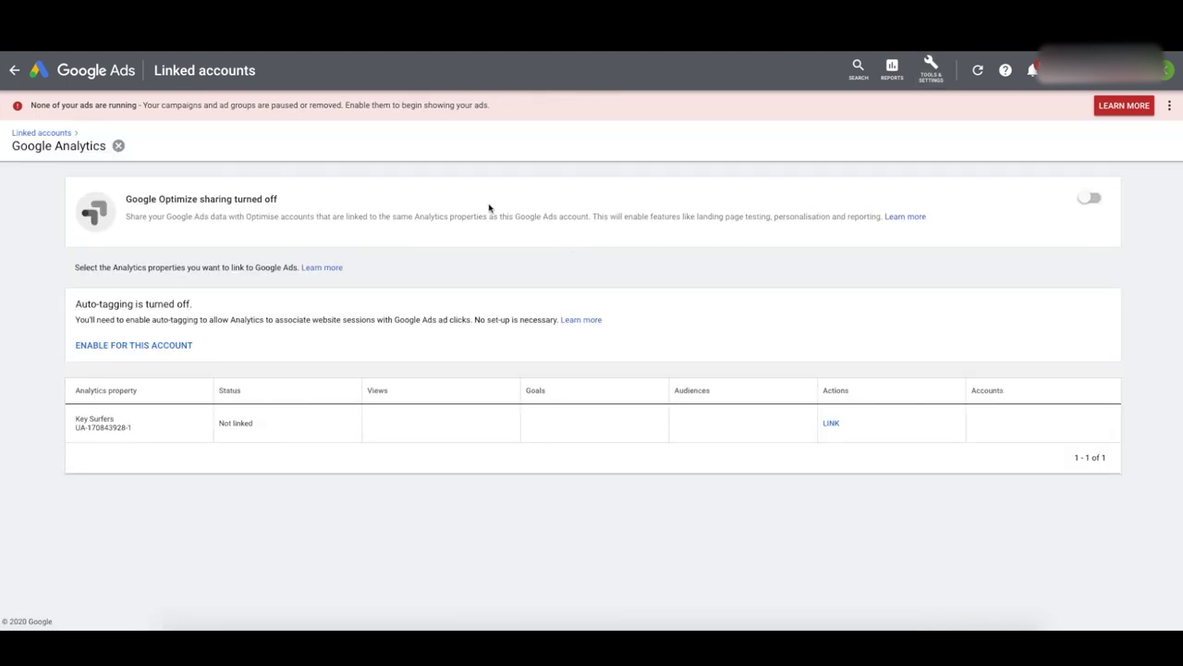
{"action": "left_click_drag", "start_coordinate": [132, 428], "coordinate": [75, 418]}
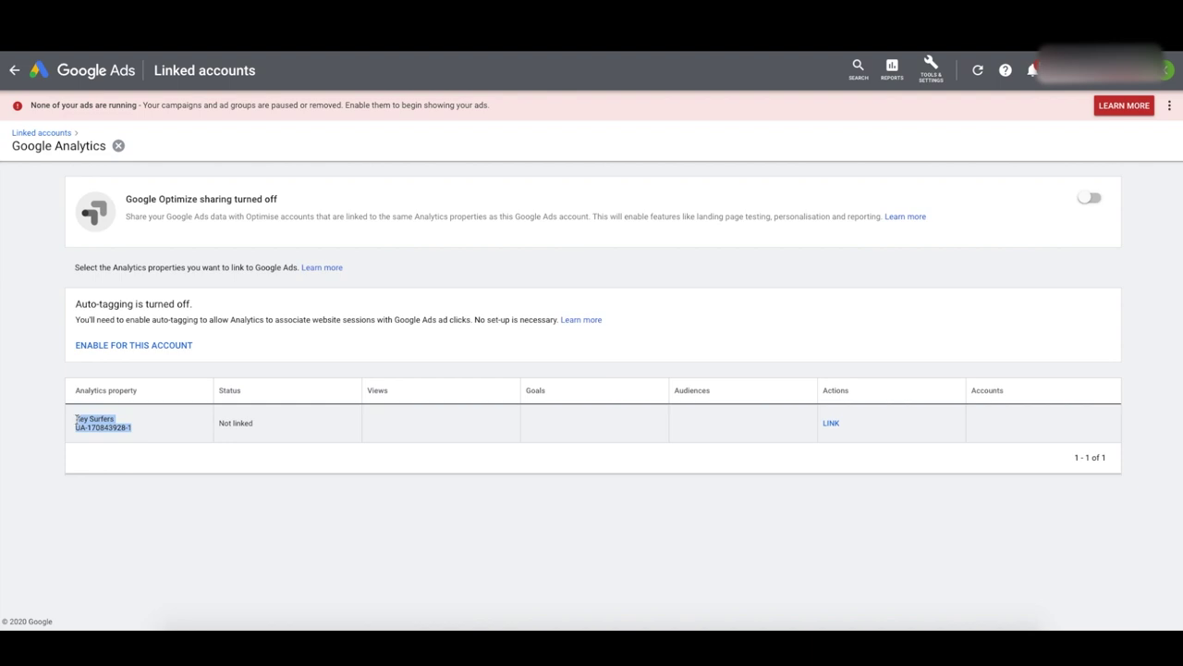
{"action": "left_click_drag", "start_coordinate": [215, 423], "coordinate": [113, 419]}
{"action": "left_click", "coordinate": [347, 424]}
{"action": "left_click", "coordinate": [113, 422]}
{"action": "left_click", "coordinate": [128, 347]}
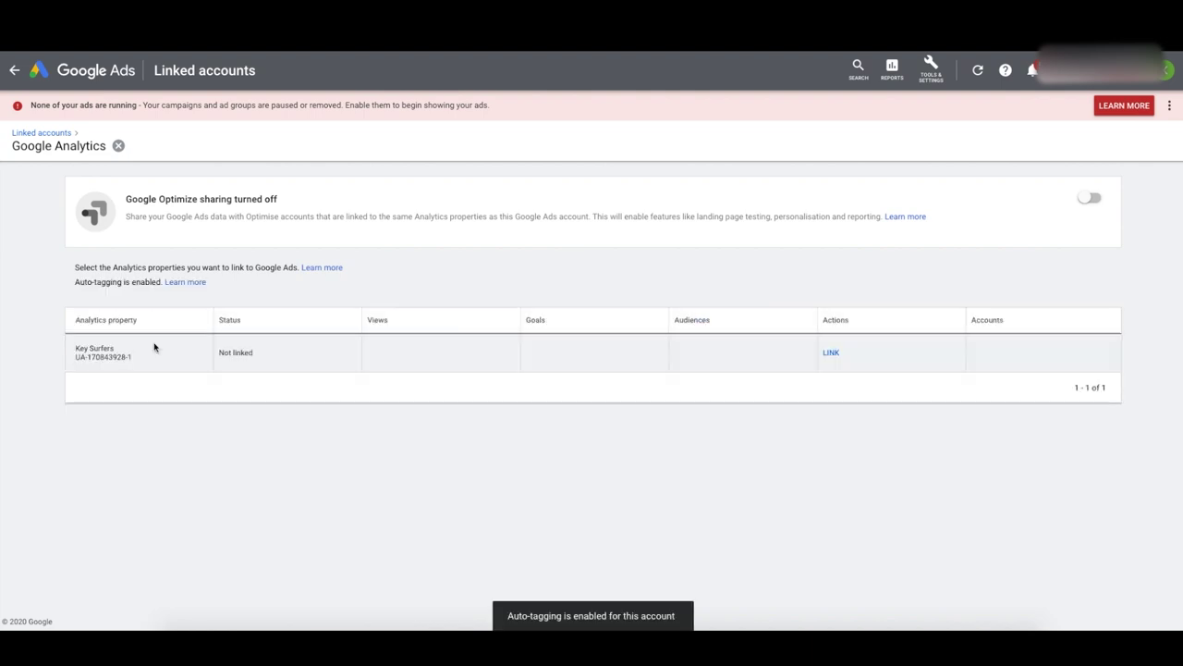
Link the Key Surfers Analytics property and its view with site metrics imported, and turn on Google Optimize sharing
{"action": "left_click", "coordinate": [832, 353]}
{"action": "left_click", "coordinate": [561, 367]}
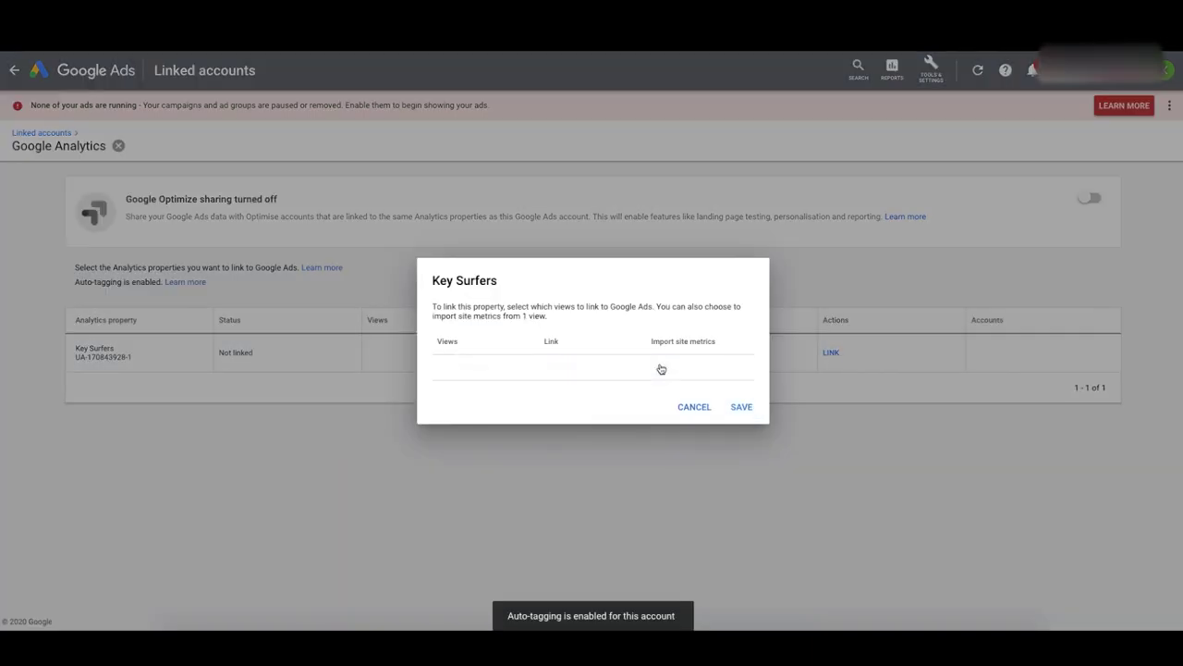
{"action": "left_click", "coordinate": [660, 367]}
{"action": "left_click", "coordinate": [741, 407]}
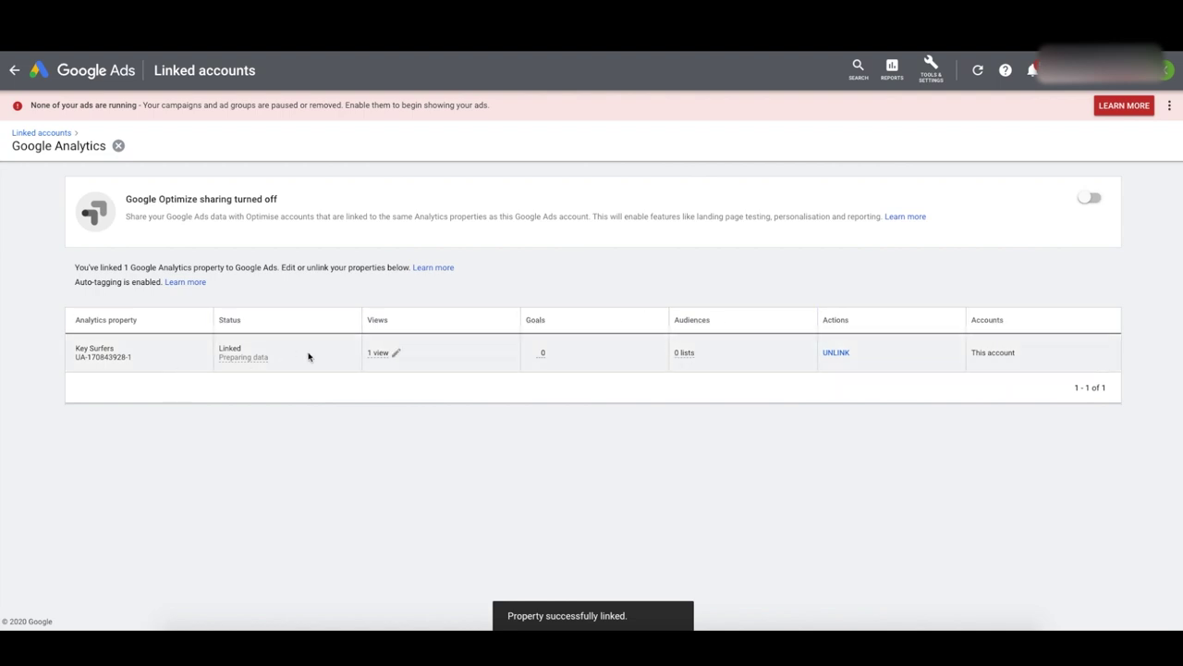
{"action": "left_click", "coordinate": [1082, 199]}
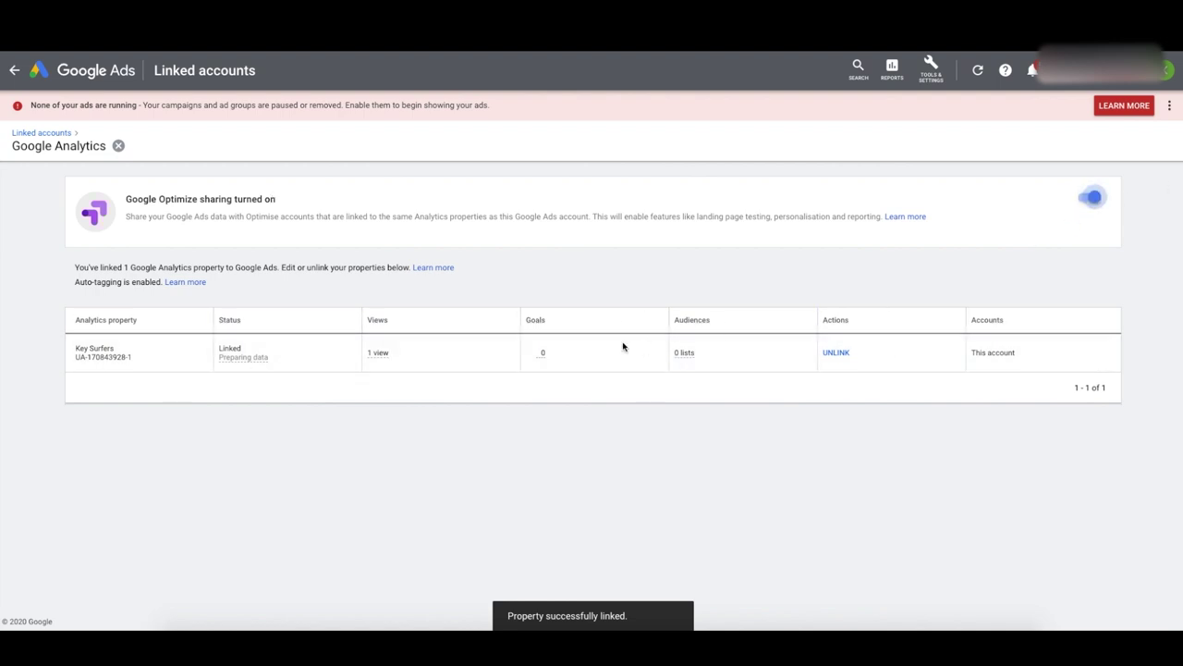
{"action": "mouse_move", "coordinate": [225, 356]}
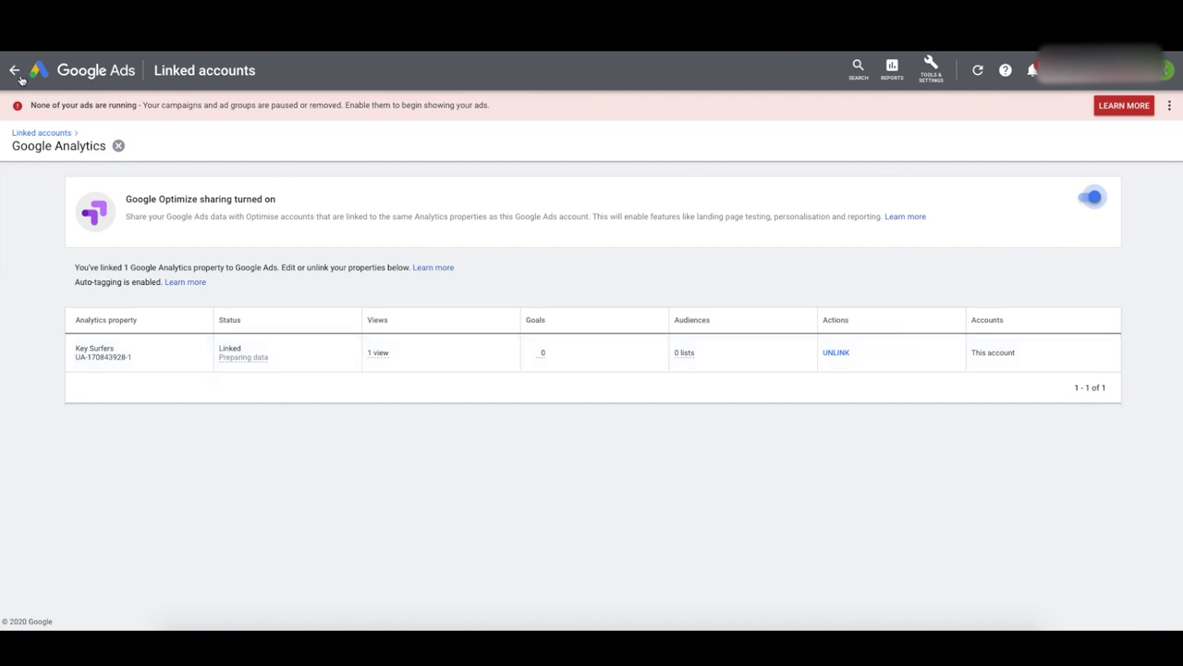
Start a new conversion action from the conversions page that imports data from Google Analytics
{"action": "left_click", "coordinate": [929, 72]}
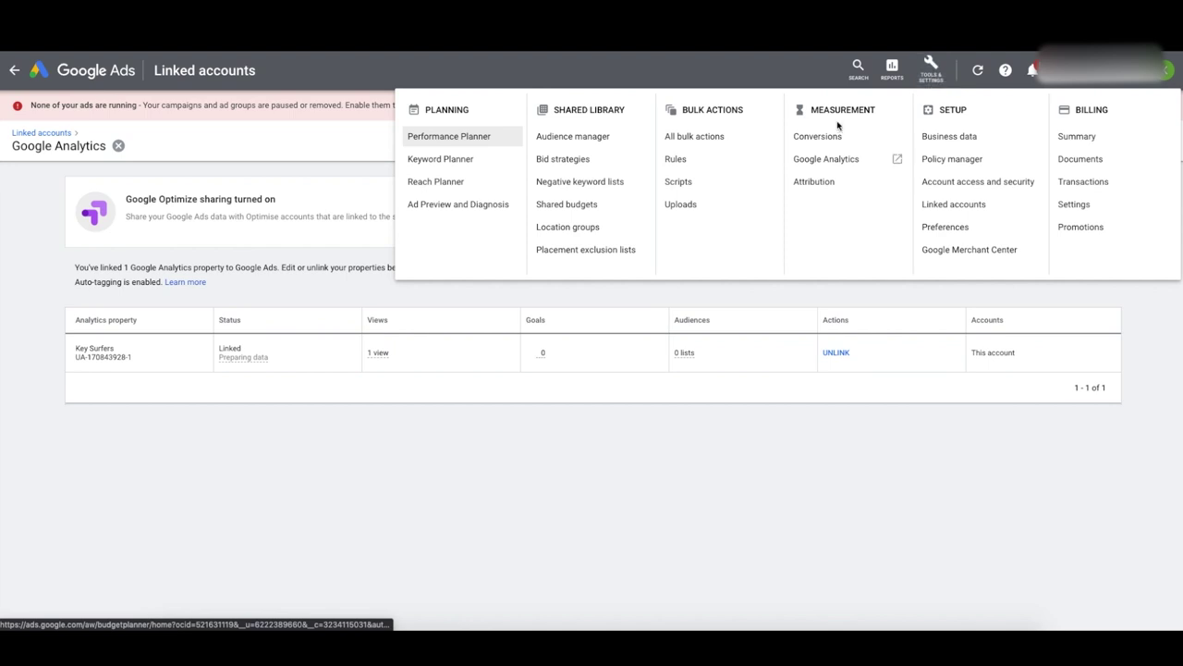
{"action": "left_click", "coordinate": [815, 141]}
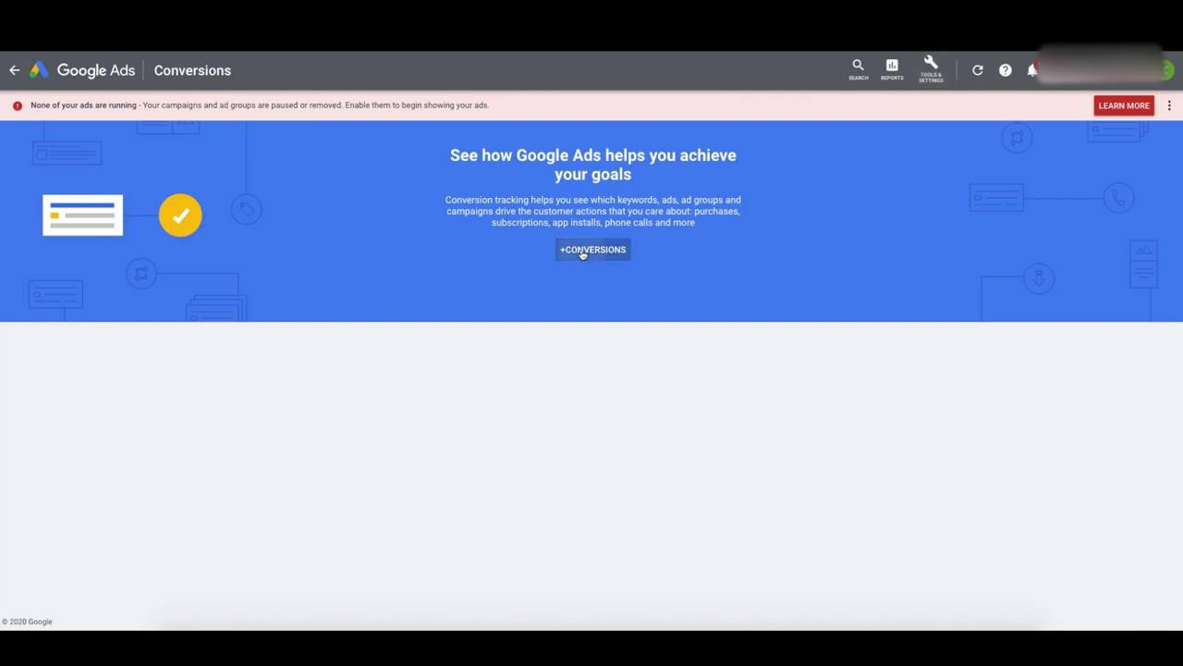
{"action": "left_click", "coordinate": [583, 253]}
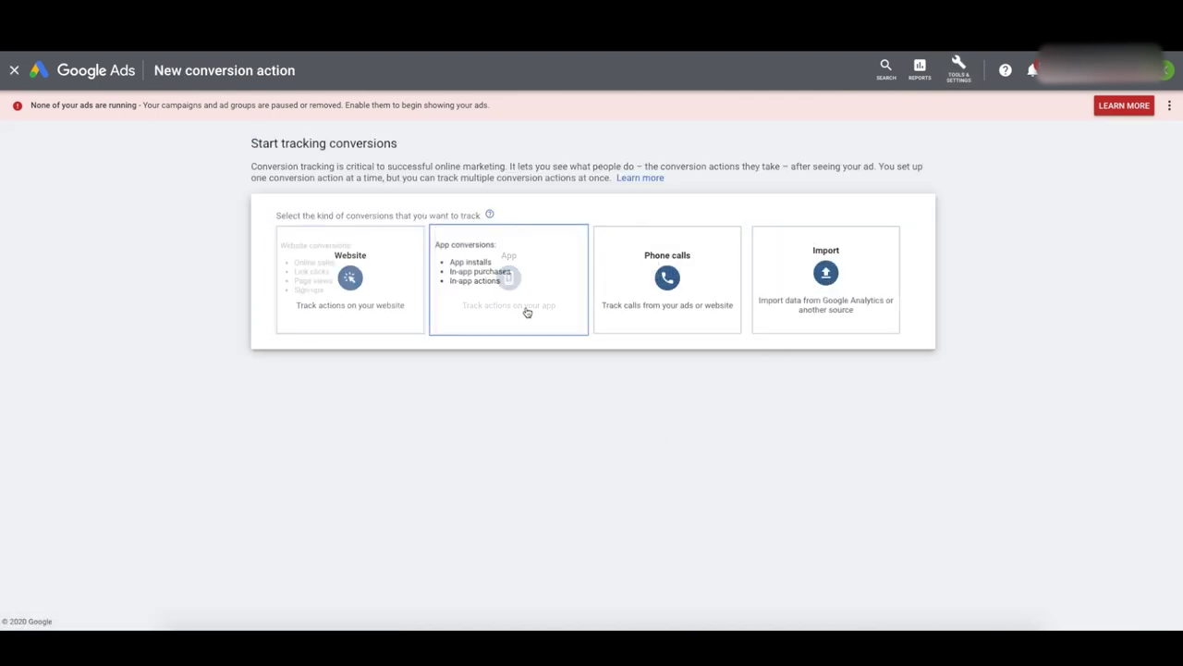
{"action": "left_click", "coordinate": [825, 277]}
{"action": "left_click", "coordinate": [314, 407]}
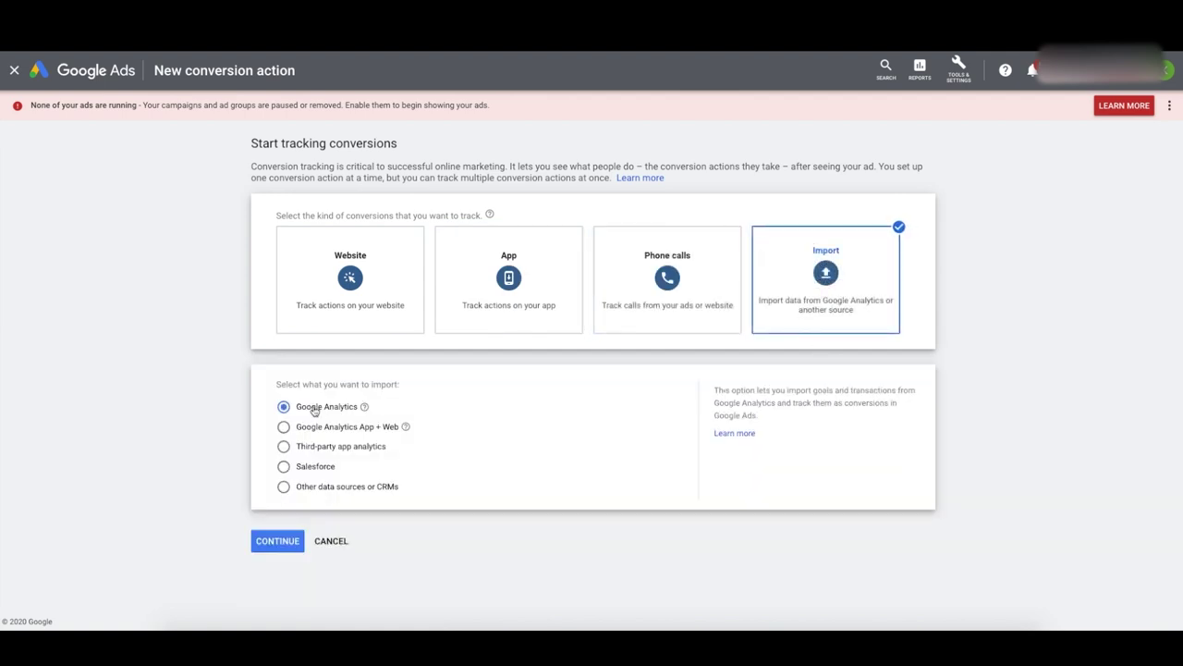
{"action": "left_click", "coordinate": [294, 537]}
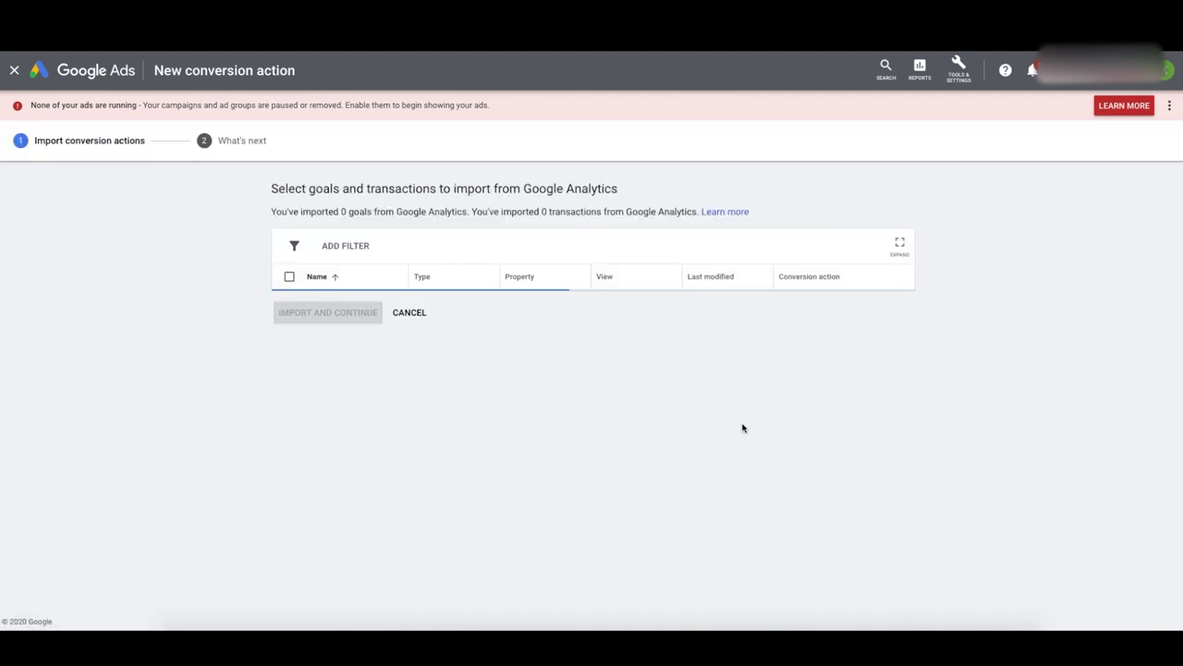
Import the Key Surfers Transactions item from the All Web Site Data view as a conversion action and finish
{"action": "left_click", "coordinate": [290, 310]}
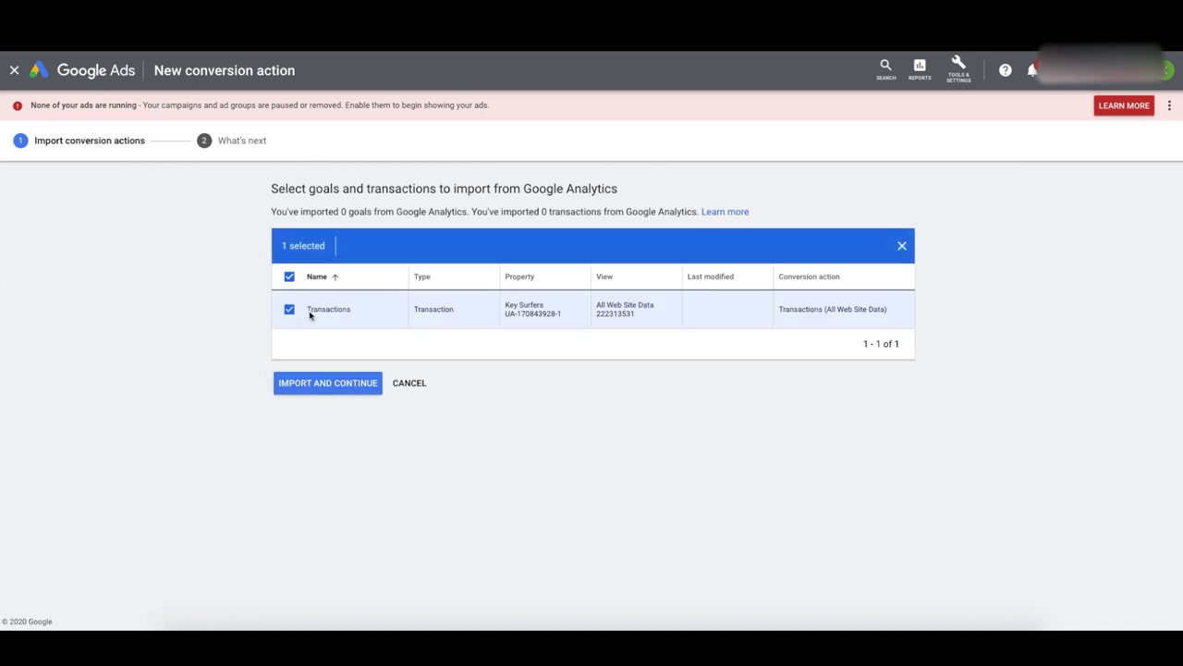
{"action": "left_click_drag", "start_coordinate": [310, 310], "coordinate": [886, 309]}
{"action": "left_click", "coordinate": [886, 309]}
{"action": "left_click", "coordinate": [328, 383]}
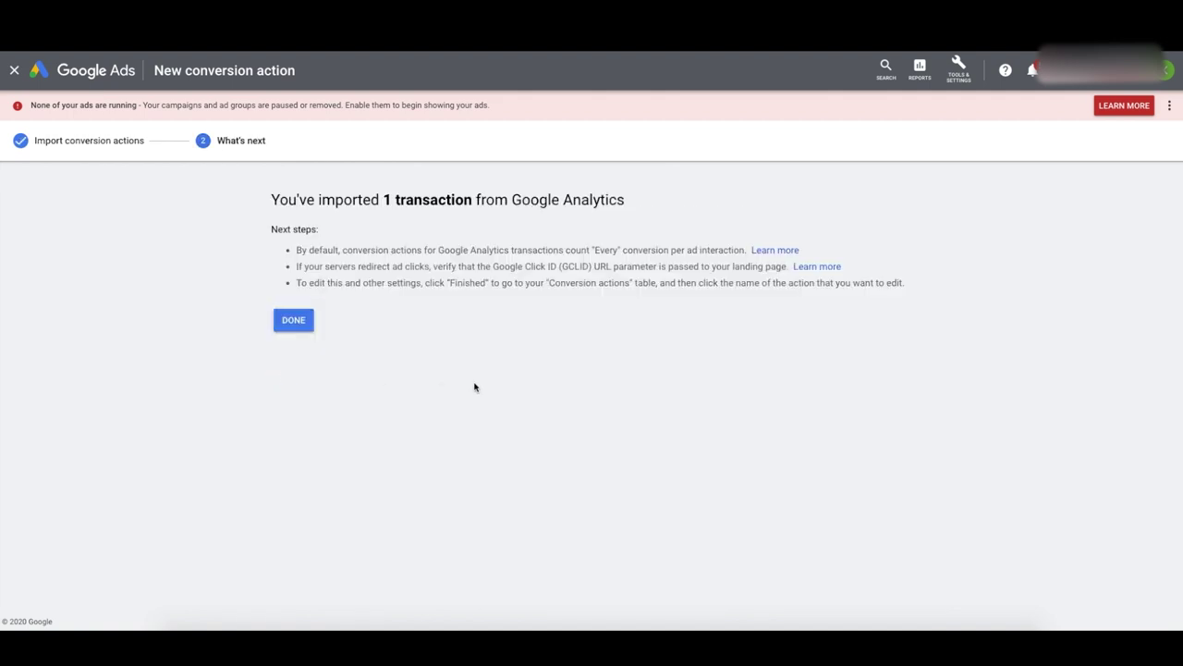
{"action": "left_click", "coordinate": [302, 326]}
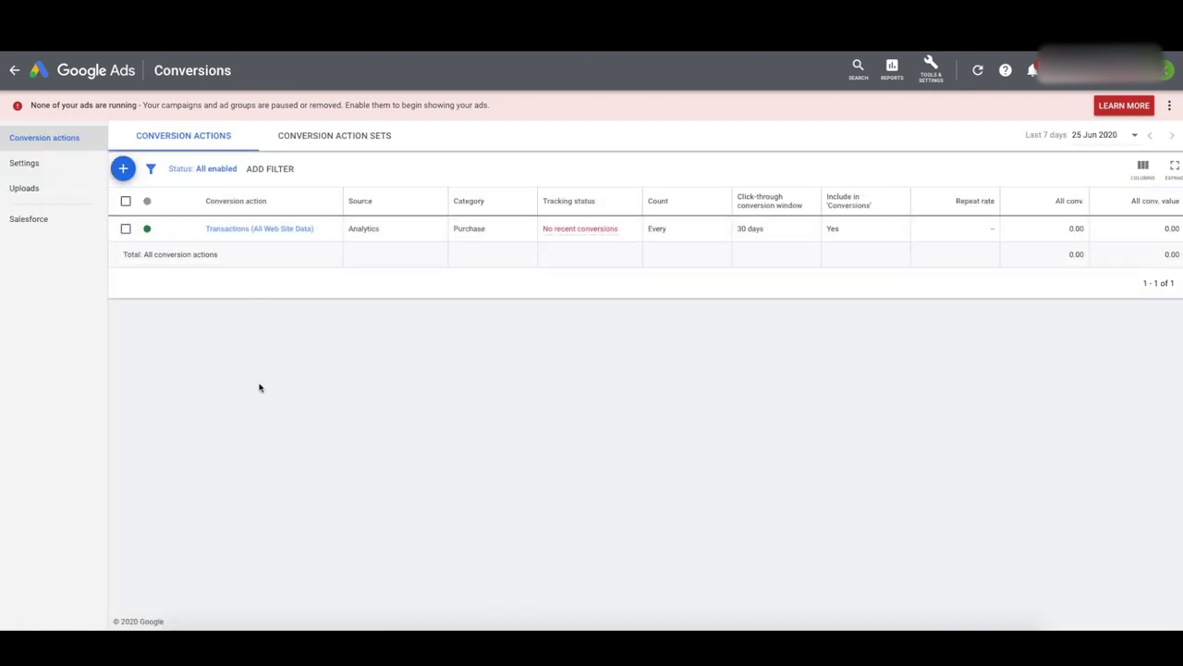
Open the settings of the Transactions (All Web Site Data) conversion action for editing and expand its attribution model
{"action": "left_click", "coordinate": [259, 230]}
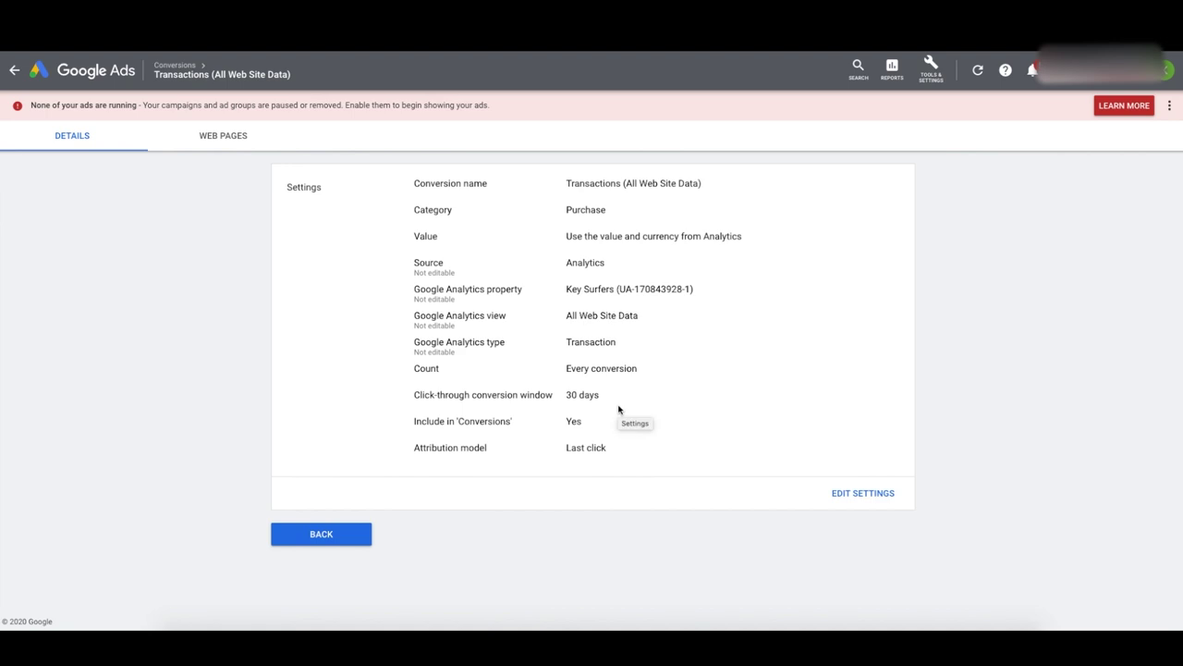
{"action": "left_click", "coordinate": [845, 494]}
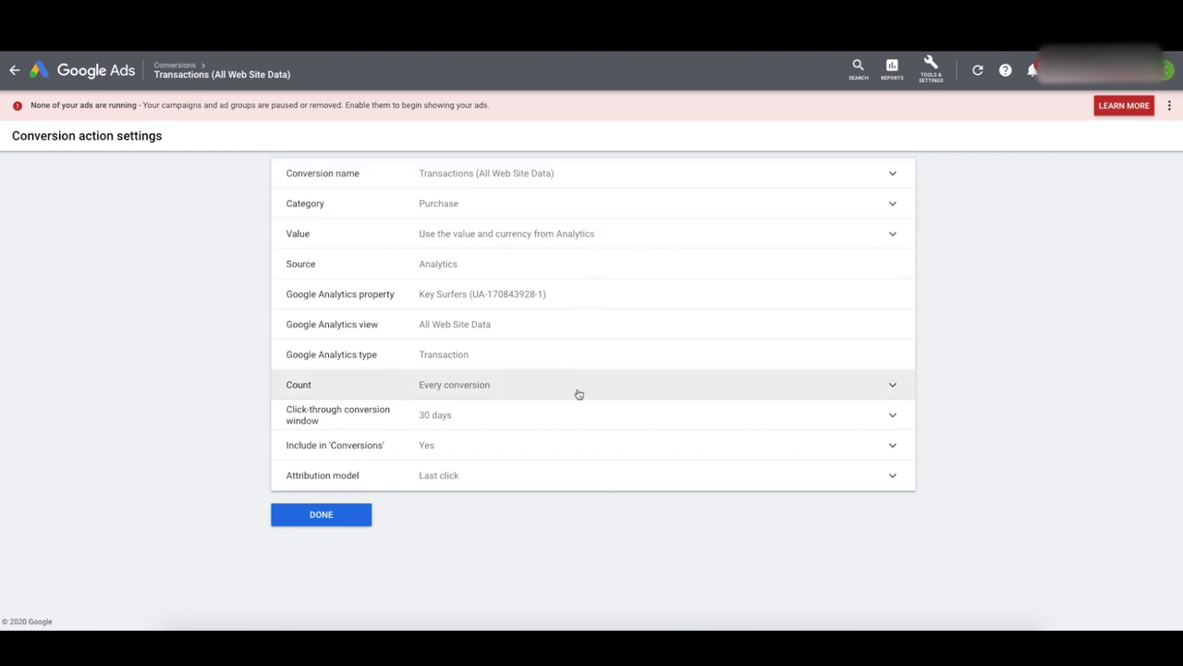
{"action": "left_click", "coordinate": [564, 475]}
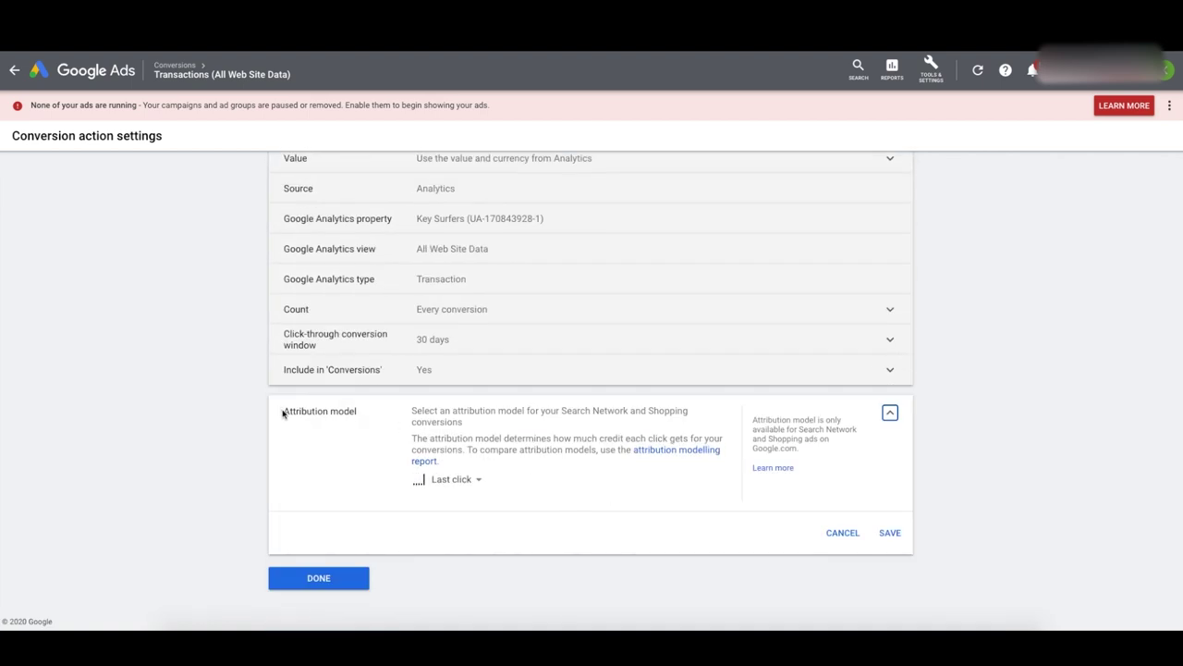
{"action": "left_click_drag", "start_coordinate": [283, 411], "coordinate": [358, 417]}
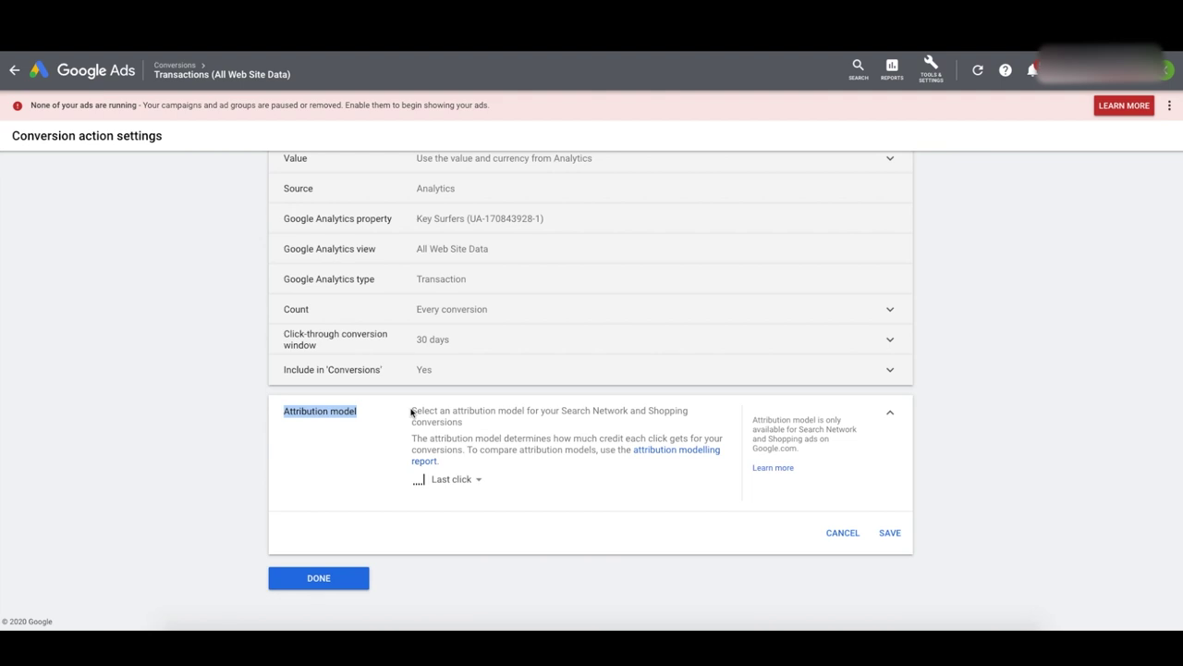
{"action": "left_click", "coordinate": [483, 446]}
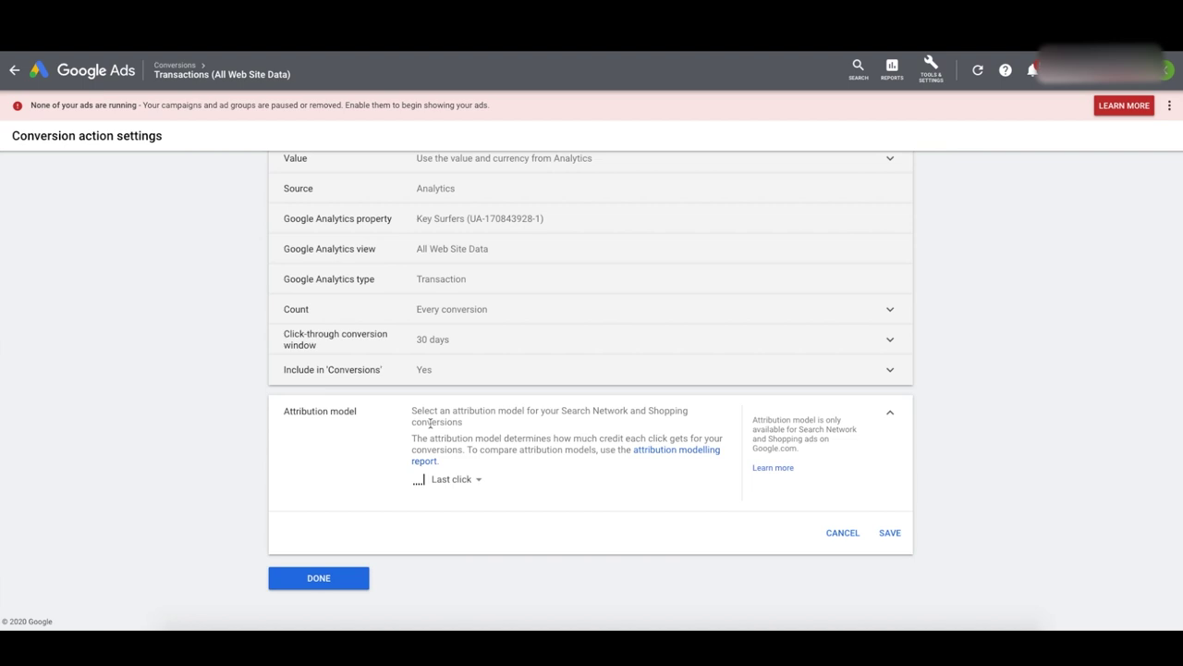
Set the conversion action's attribution model to Position-based, save it and leave the conversion settings
{"action": "left_click", "coordinate": [474, 482]}
{"action": "left_click", "coordinate": [472, 481]}
{"action": "left_click", "coordinate": [473, 483]}
{"action": "left_click", "coordinate": [472, 482]}
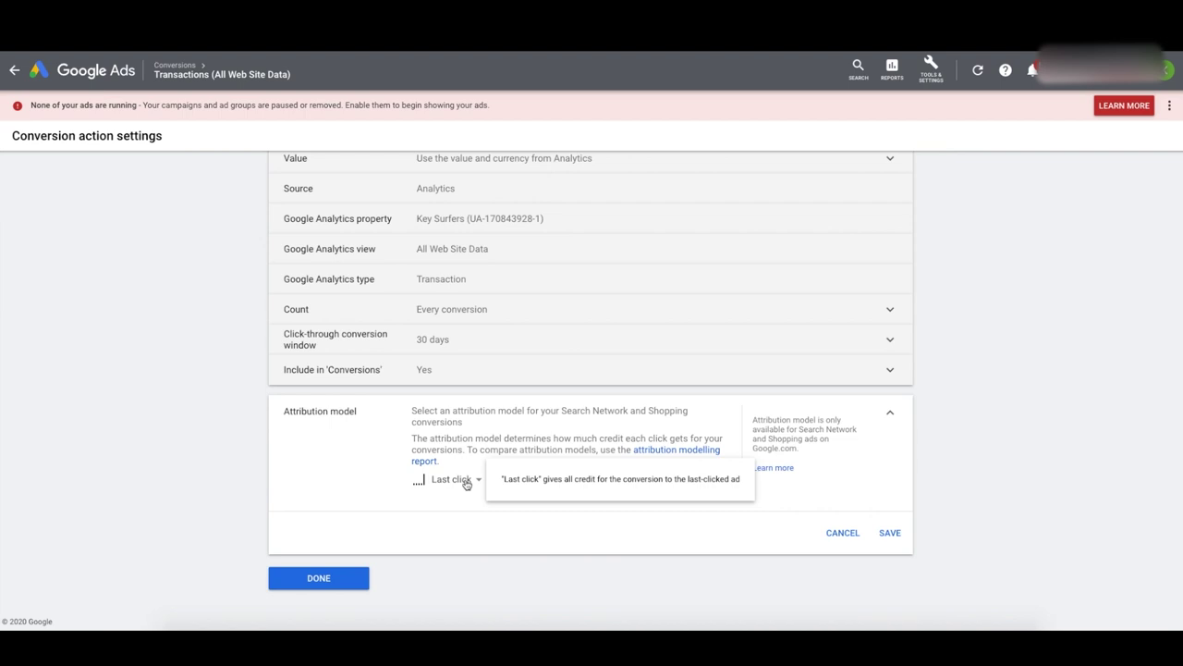
{"action": "left_click", "coordinate": [467, 482]}
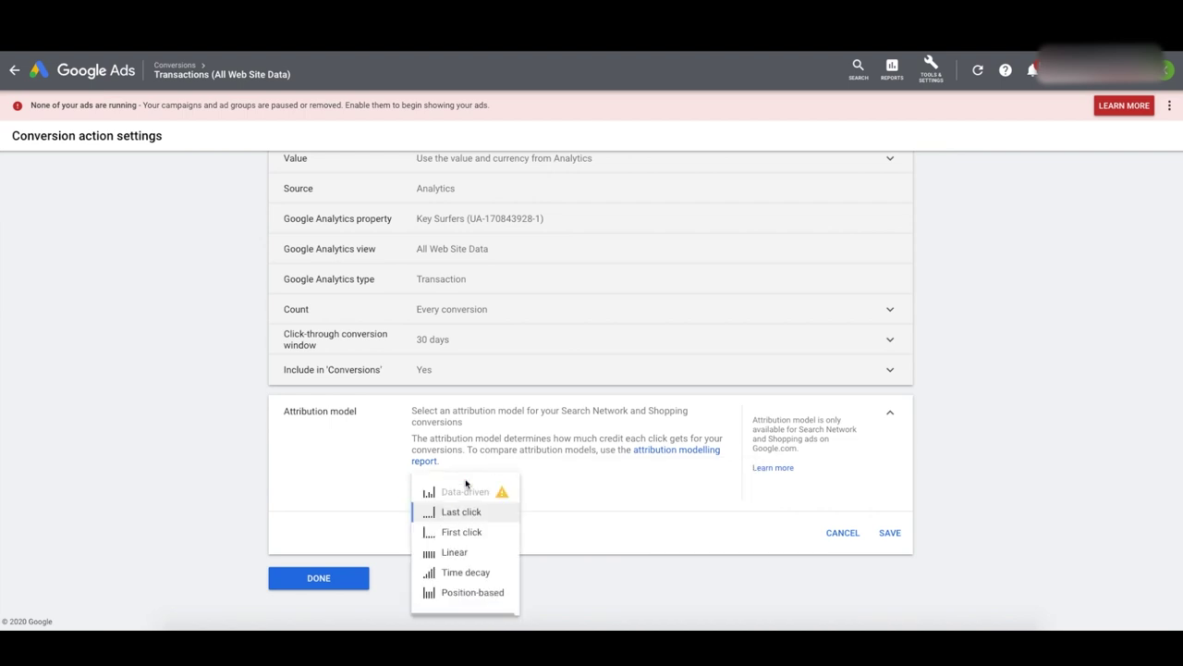
{"action": "mouse_move", "coordinate": [503, 495]}
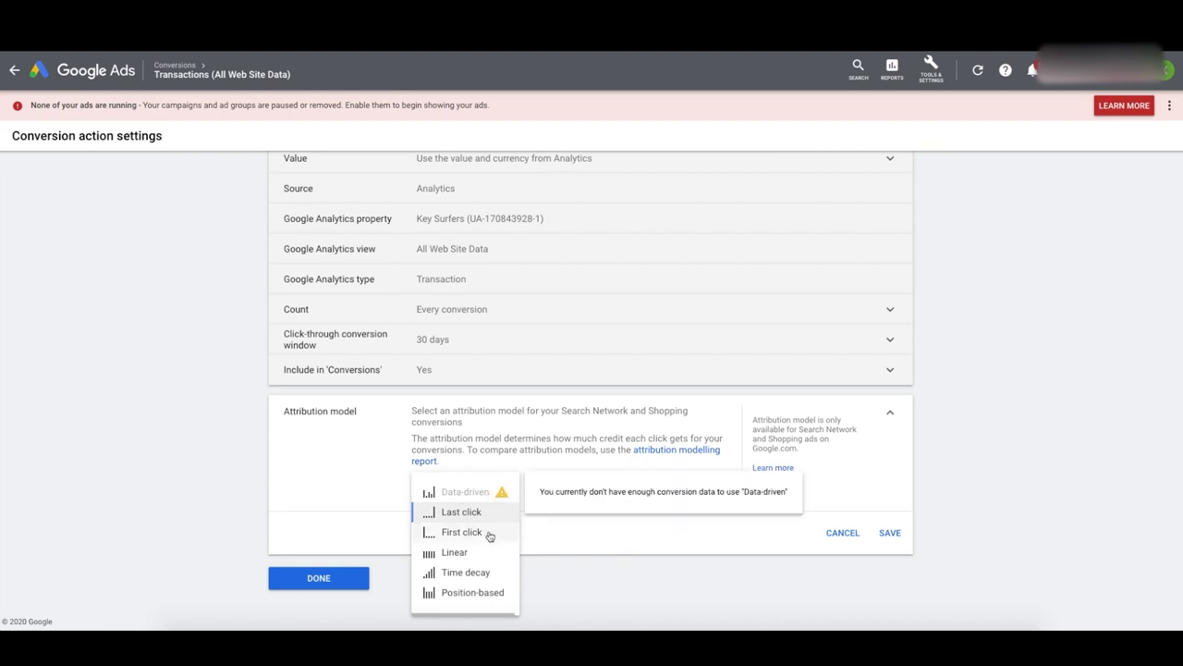
{"action": "mouse_move", "coordinate": [460, 599]}
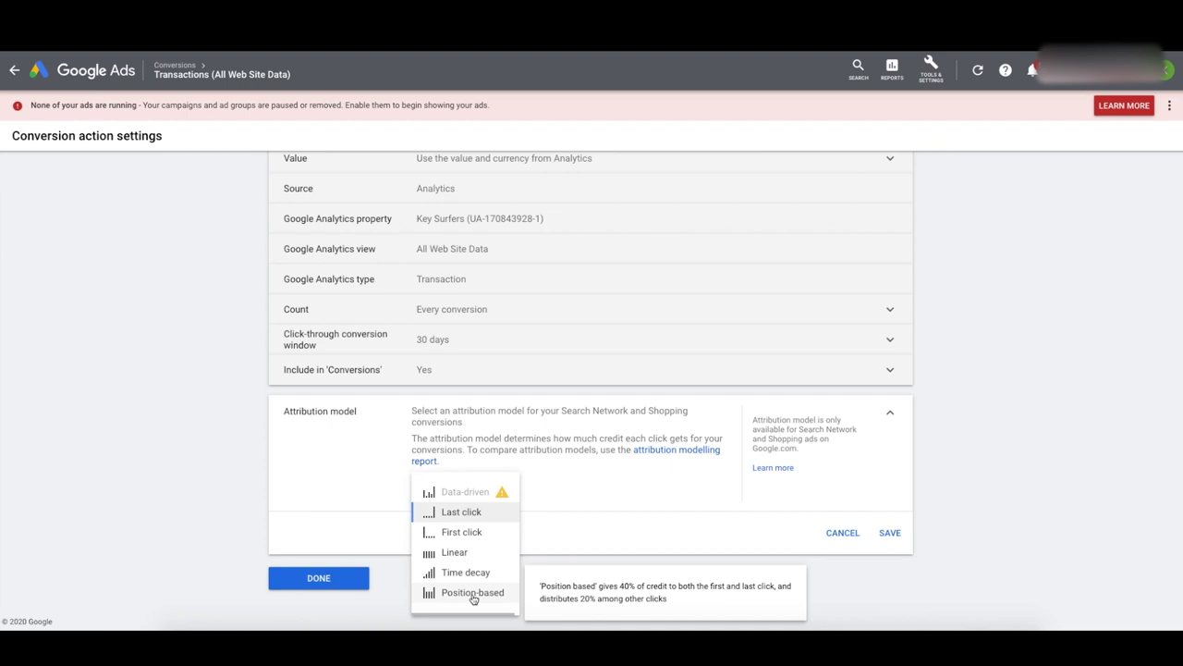
{"action": "left_click", "coordinate": [472, 595]}
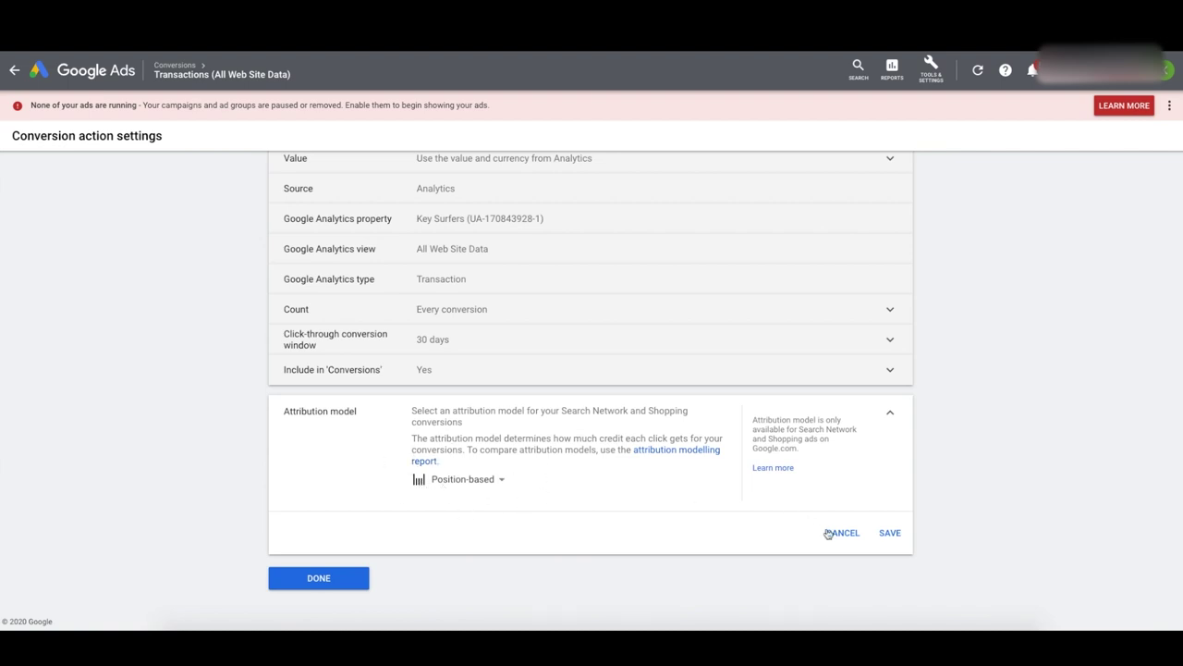
{"action": "left_click", "coordinate": [891, 533]}
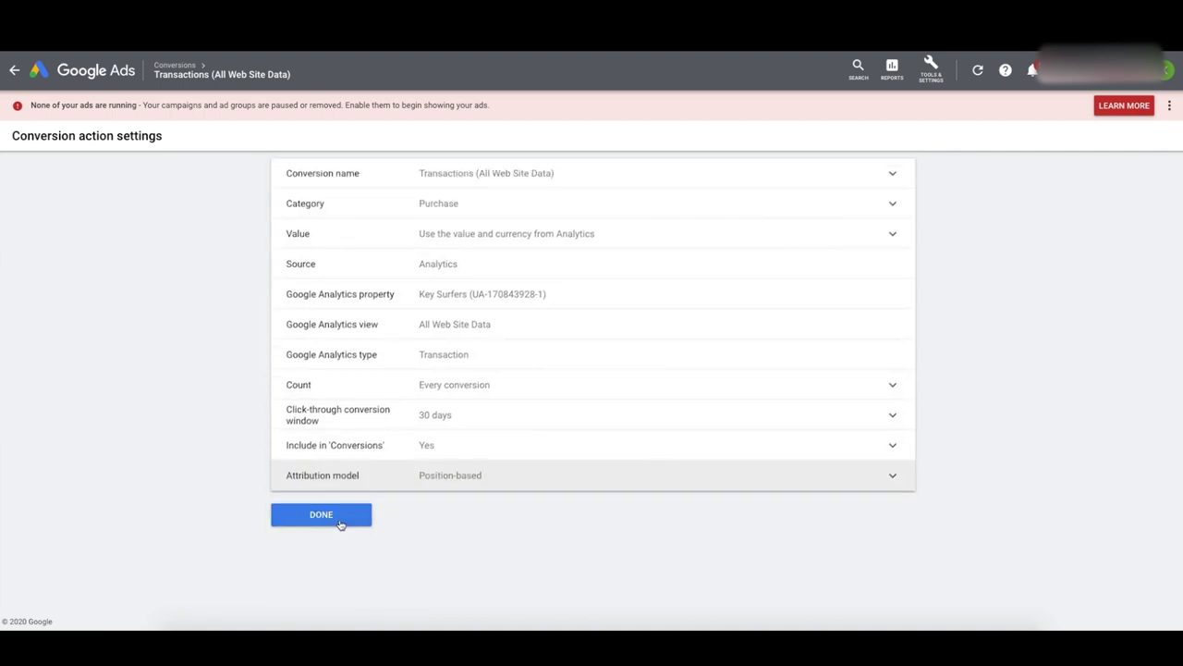
{"action": "left_click", "coordinate": [340, 525]}
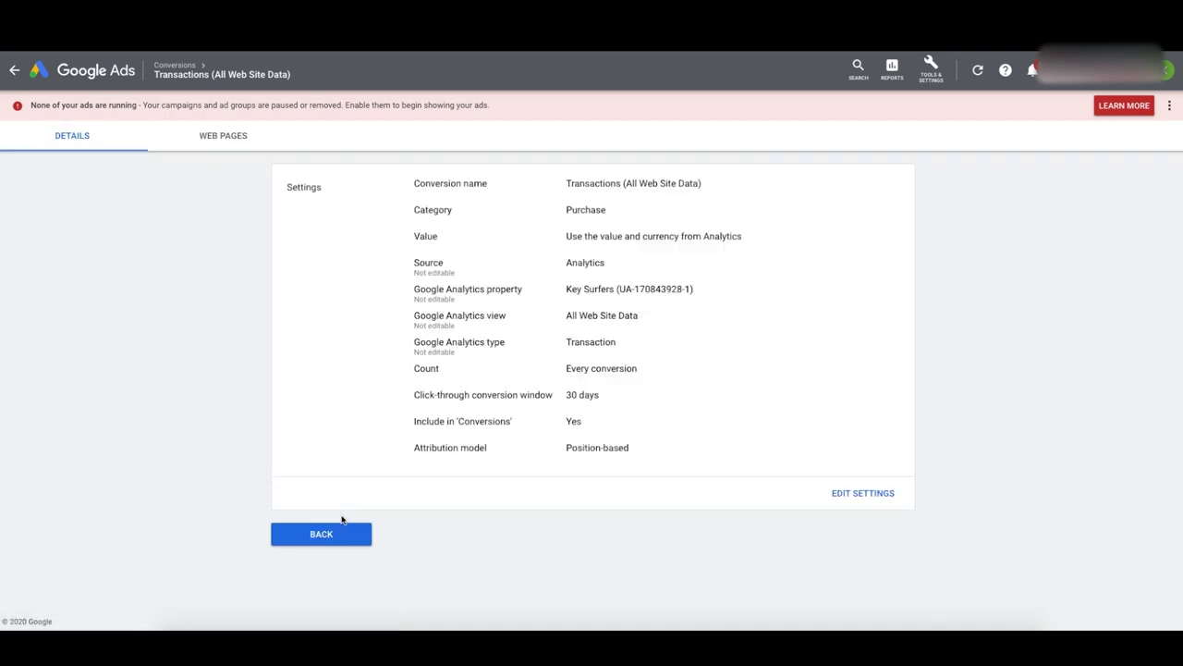
{"action": "left_click", "coordinate": [338, 522]}
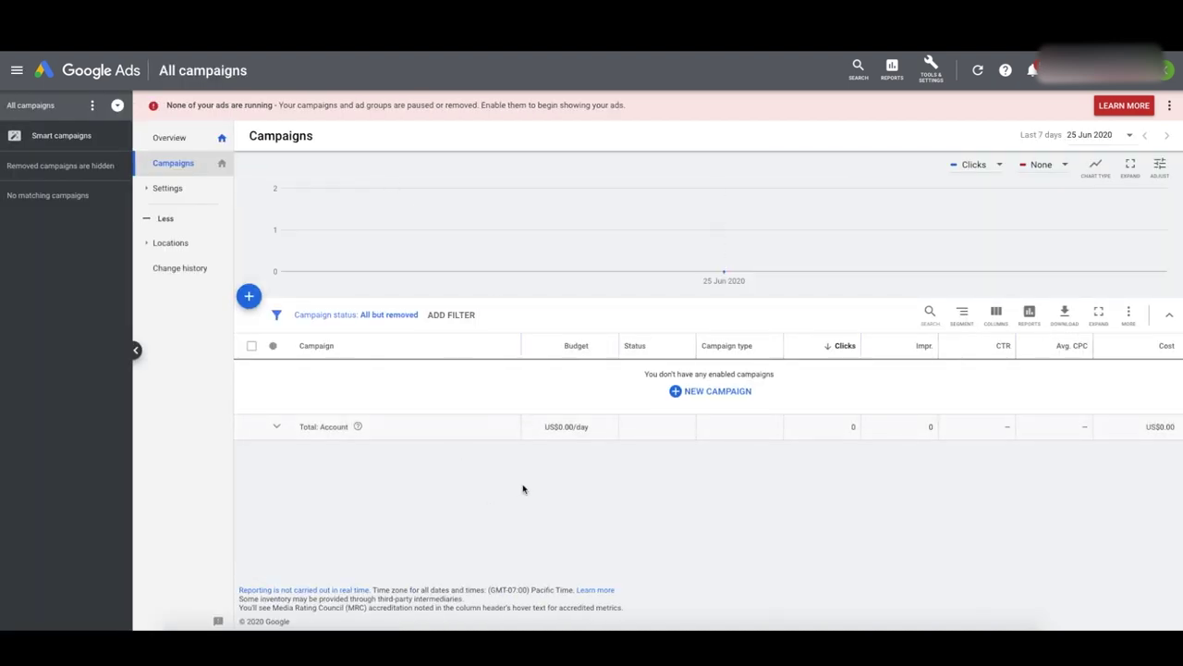
Start a new campaign with Sales as its goal and Shopping as its campaign type
{"action": "left_click", "coordinate": [691, 396]}
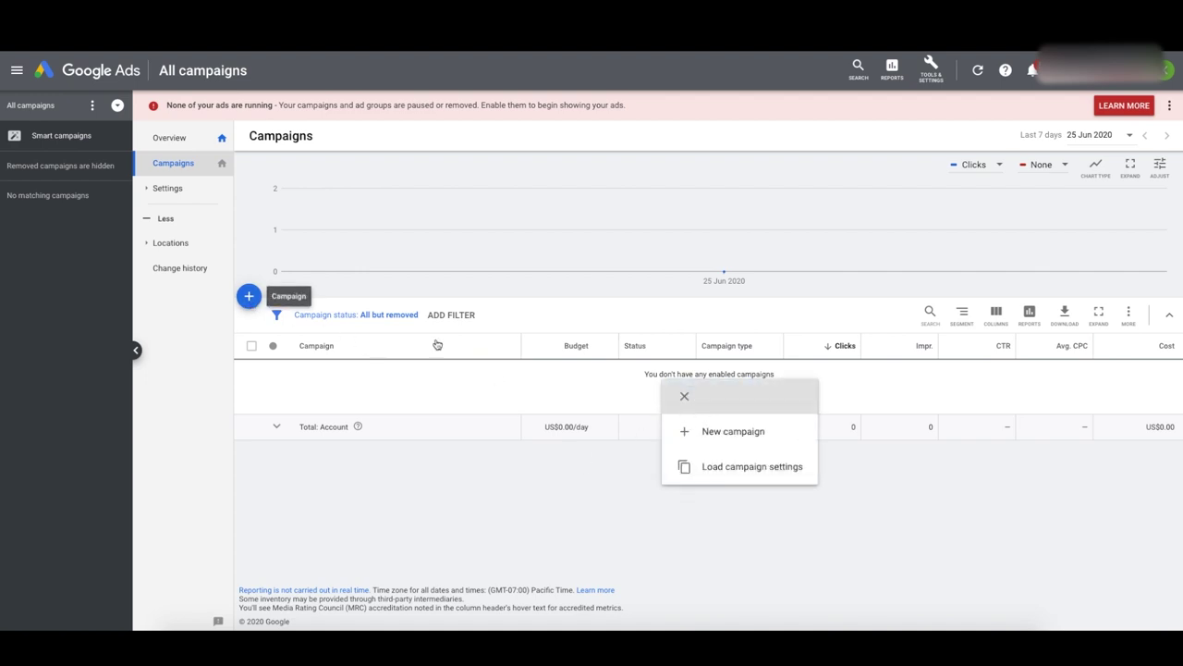
{"action": "left_click", "coordinate": [723, 433]}
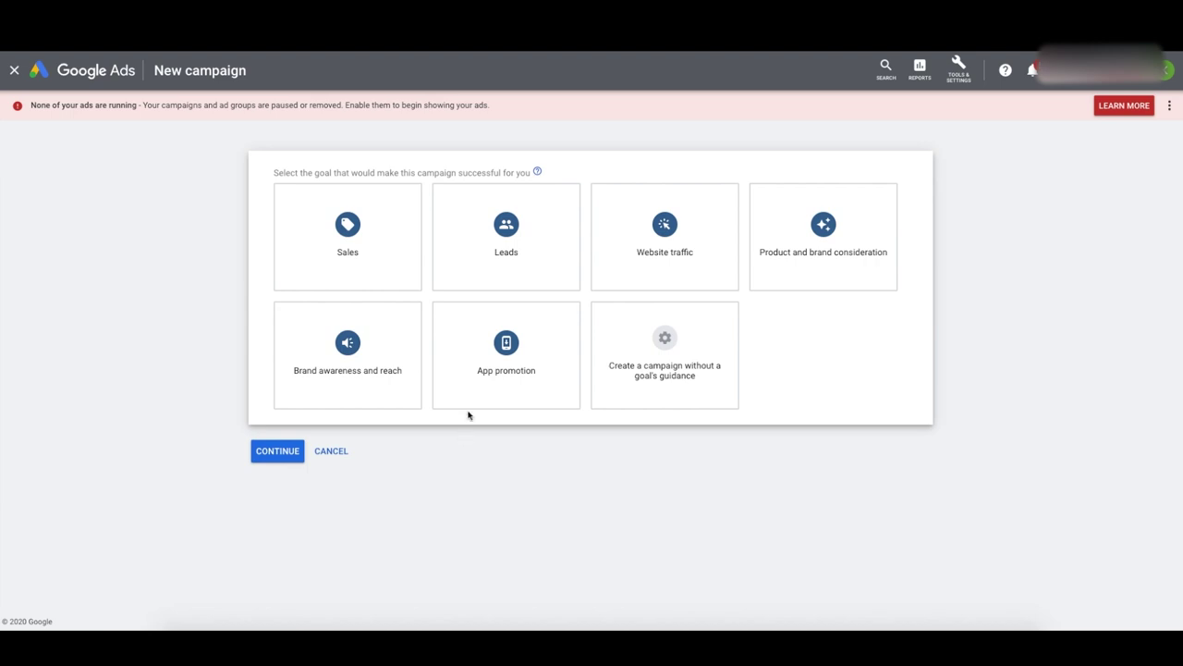
{"action": "mouse_move", "coordinate": [356, 255]}
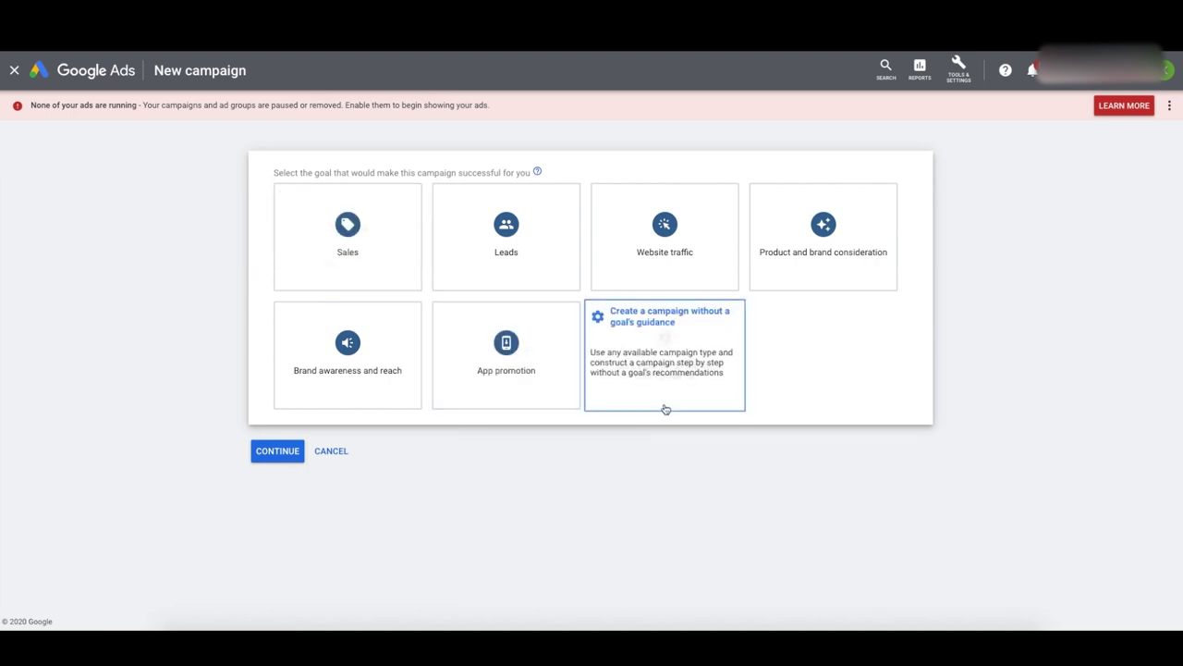
{"action": "left_click", "coordinate": [348, 258]}
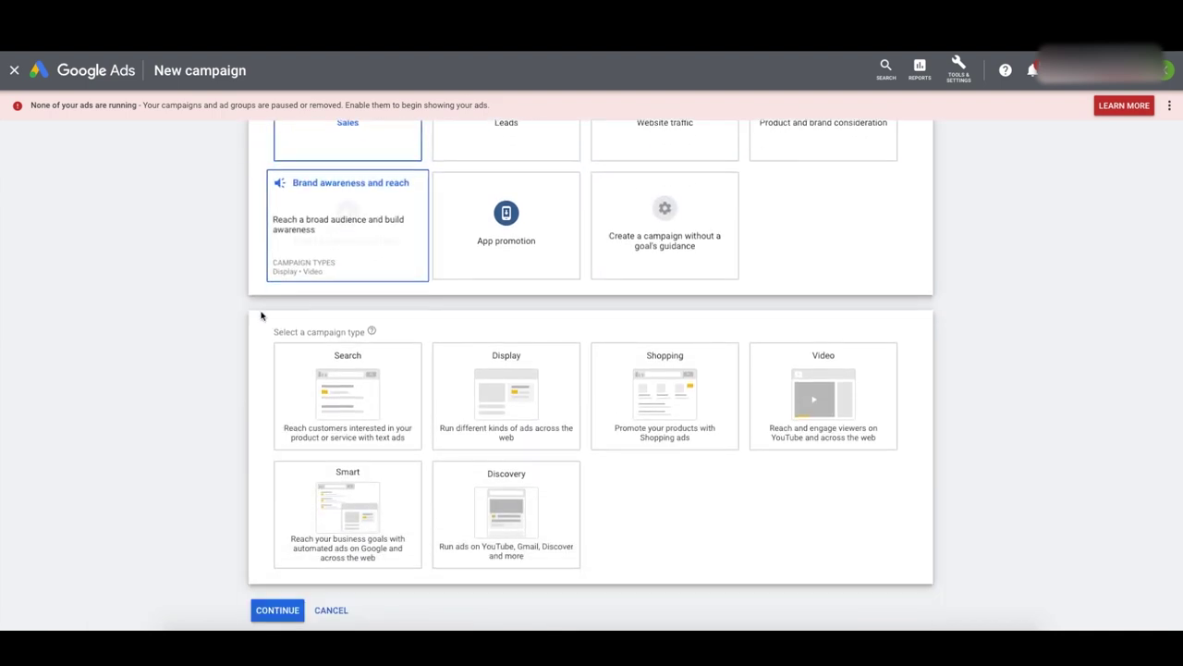
{"action": "left_click", "coordinate": [667, 381]}
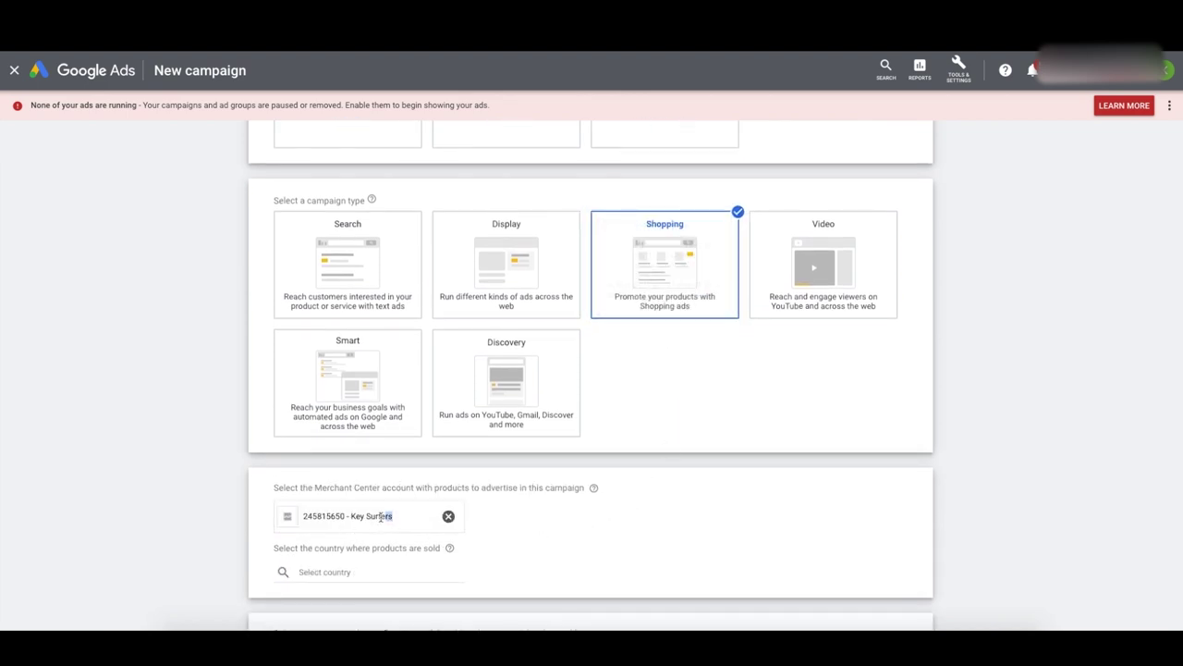
Set the country of sale to United States for the Key Surfers merchant account and continue with a Standard Shopping campaign
{"action": "left_click_drag", "start_coordinate": [394, 518], "coordinate": [300, 520]}
{"action": "scroll", "coordinate": [549, 518], "scroll_direction": "down", "scroll_amount": 1}
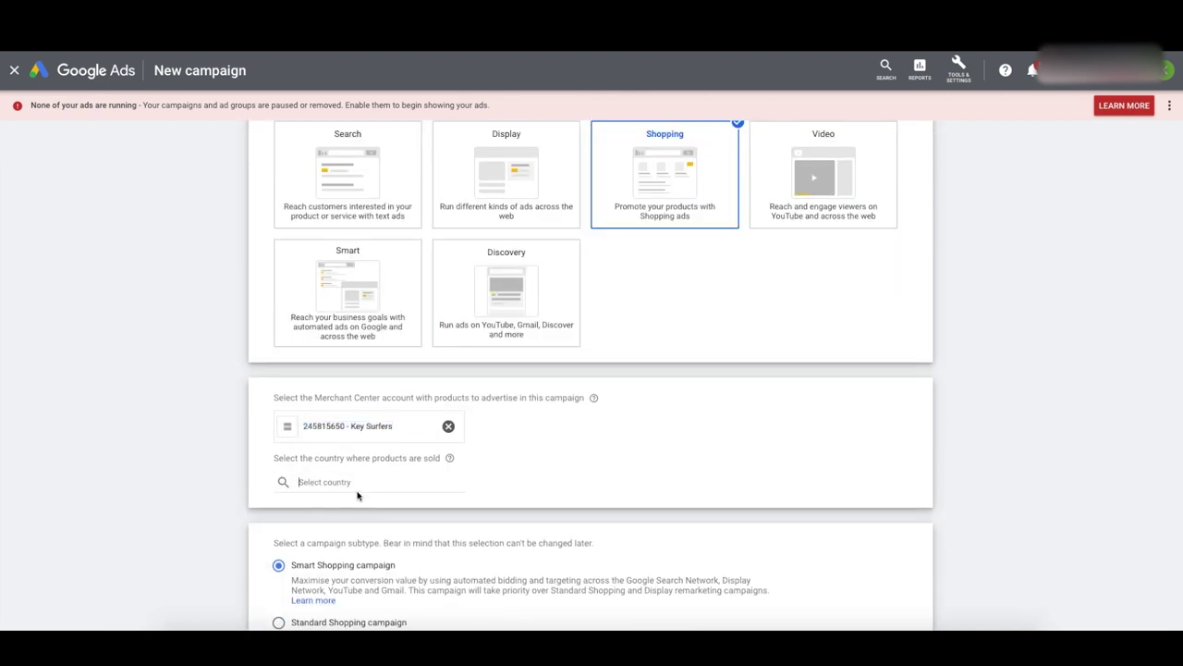
{"action": "left_click", "coordinate": [360, 485]}
{"action": "scroll", "coordinate": [345, 442], "scroll_direction": "down", "scroll_amount": 1}
{"action": "type", "text": "unit"}
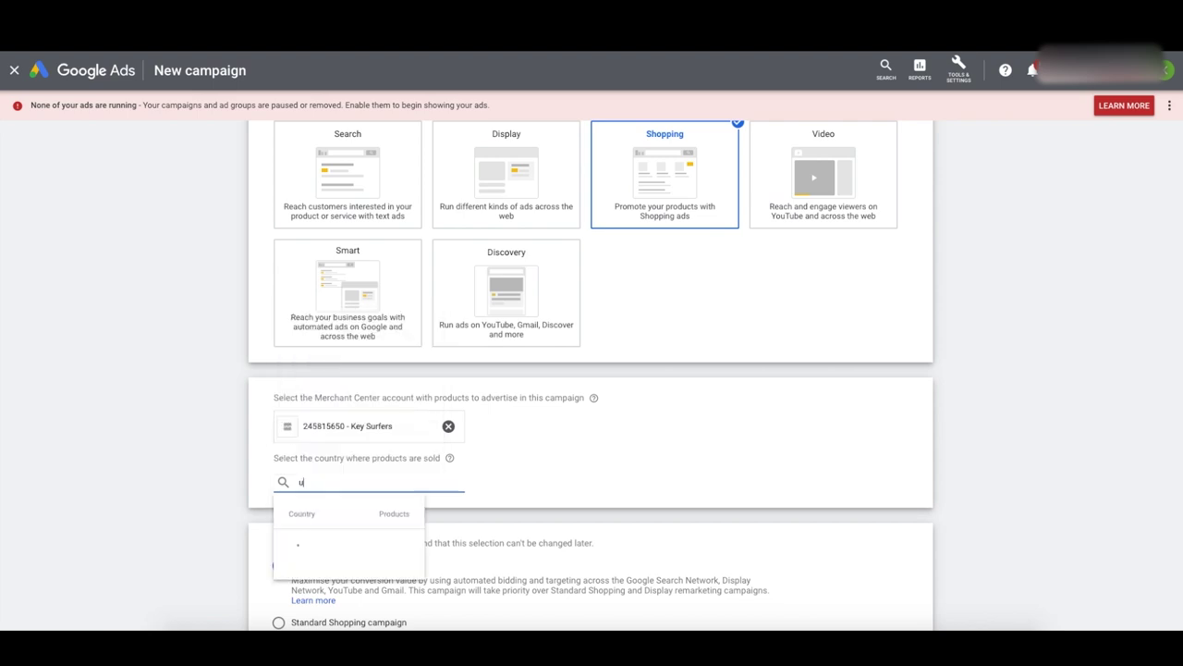
{"action": "left_click", "coordinate": [335, 577]}
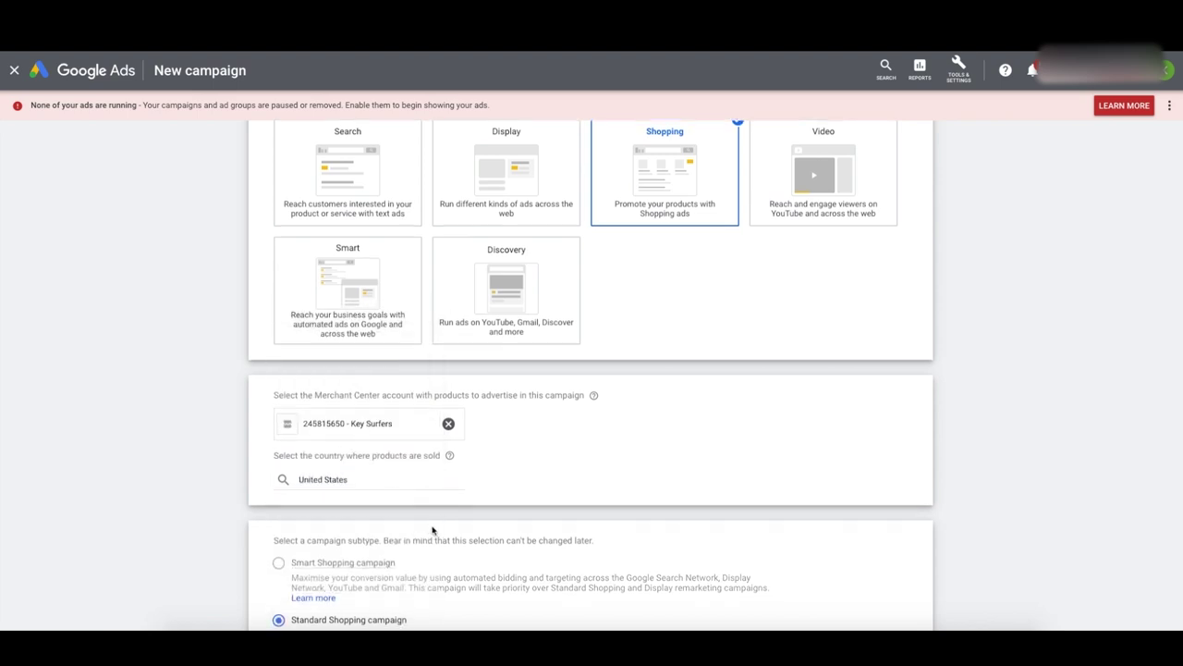
{"action": "scroll", "coordinate": [436, 528], "scroll_direction": "down", "scroll_amount": 1}
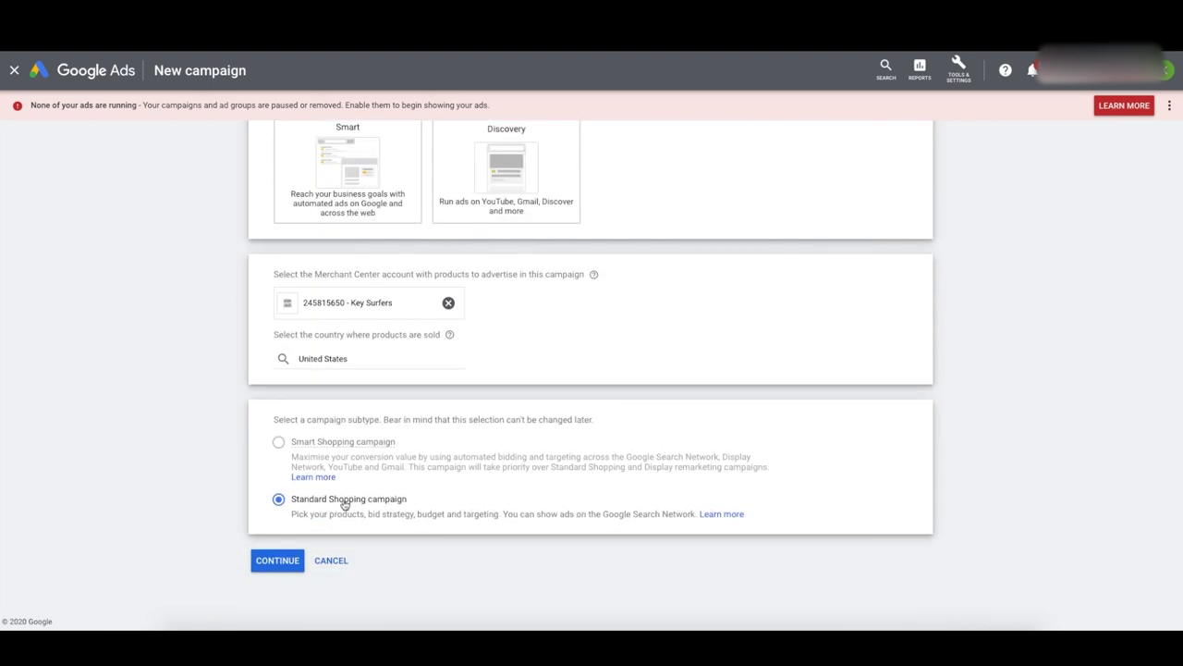
{"action": "left_click", "coordinate": [277, 560]}
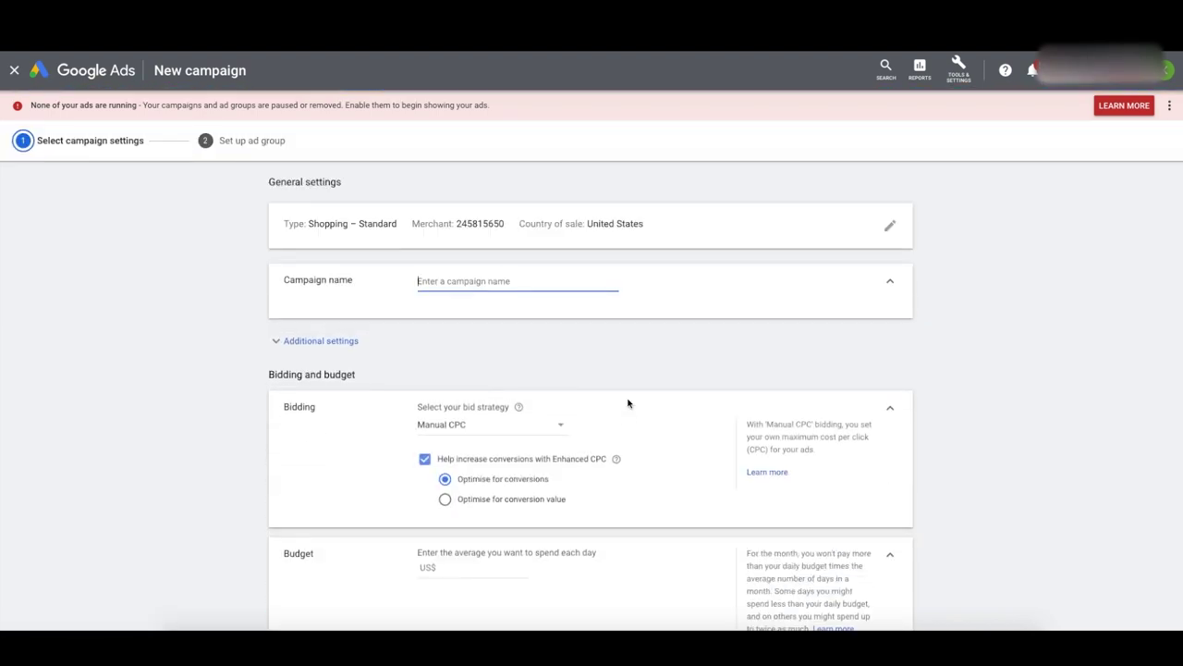
Name the campaign "Shopping Campaign - all products"
{"action": "type", "text": "Google S"}
{"action": "key", "text": "ctrl+a"}
{"action": "type", "text": "Shopping Campaign - A"}
{"action": "key", "text": "BackSpace"}
{"action": "key", "text": "BackSpace"}
{"action": "key", "text": "BackSpace"}
{"action": "key", "text": "BackSpace"}
{"action": "type", "text": "- D"}
{"action": "key", "text": "BackSpace"}
{"action": "key", "text": "BackSpace"}
{"action": "type", "text": "all products"}
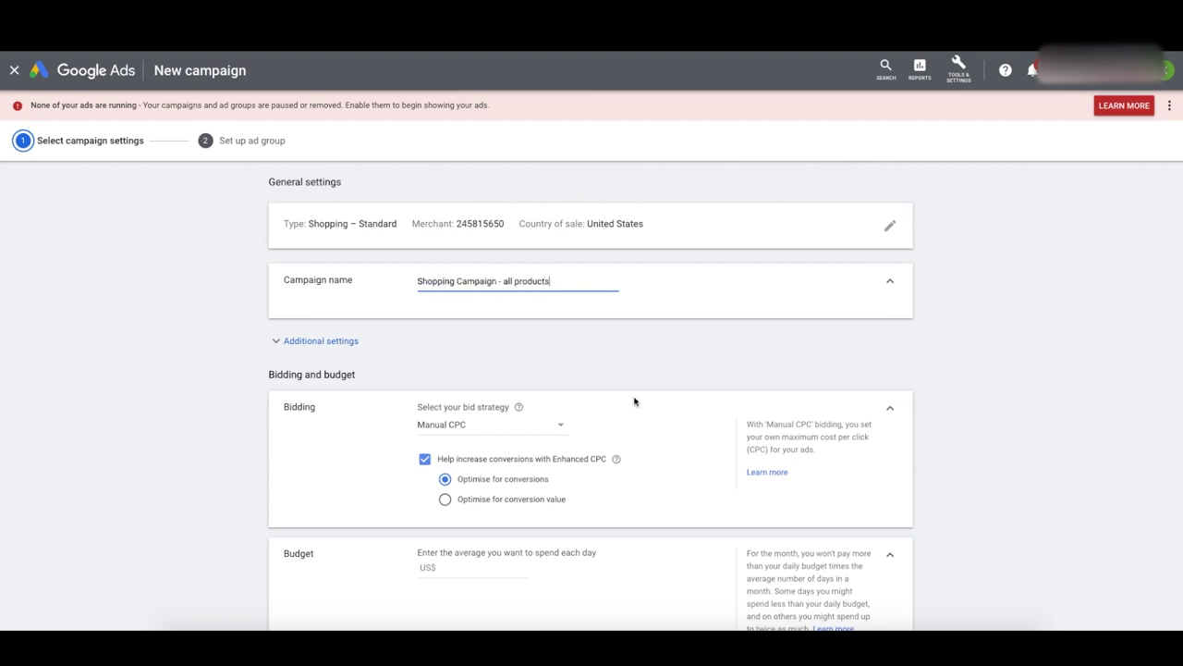
Review the available bid strategies for the campaign and keep Manual CPC
{"action": "scroll", "coordinate": [490, 437], "scroll_direction": "down", "scroll_amount": 1}
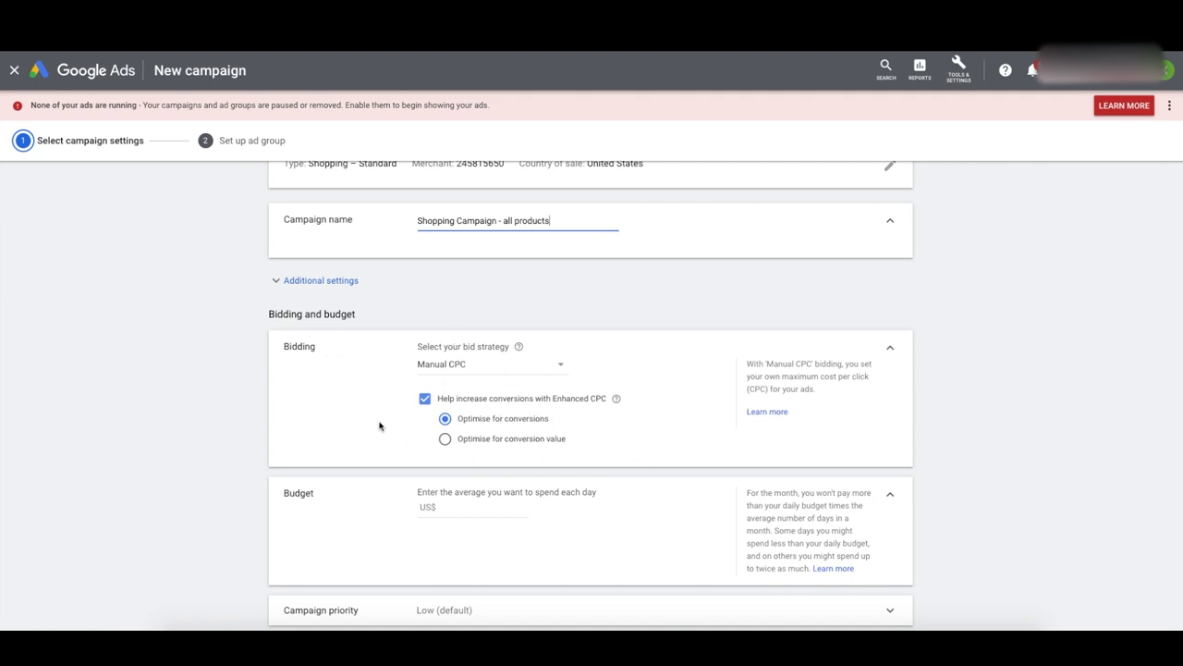
{"action": "left_click", "coordinate": [444, 374]}
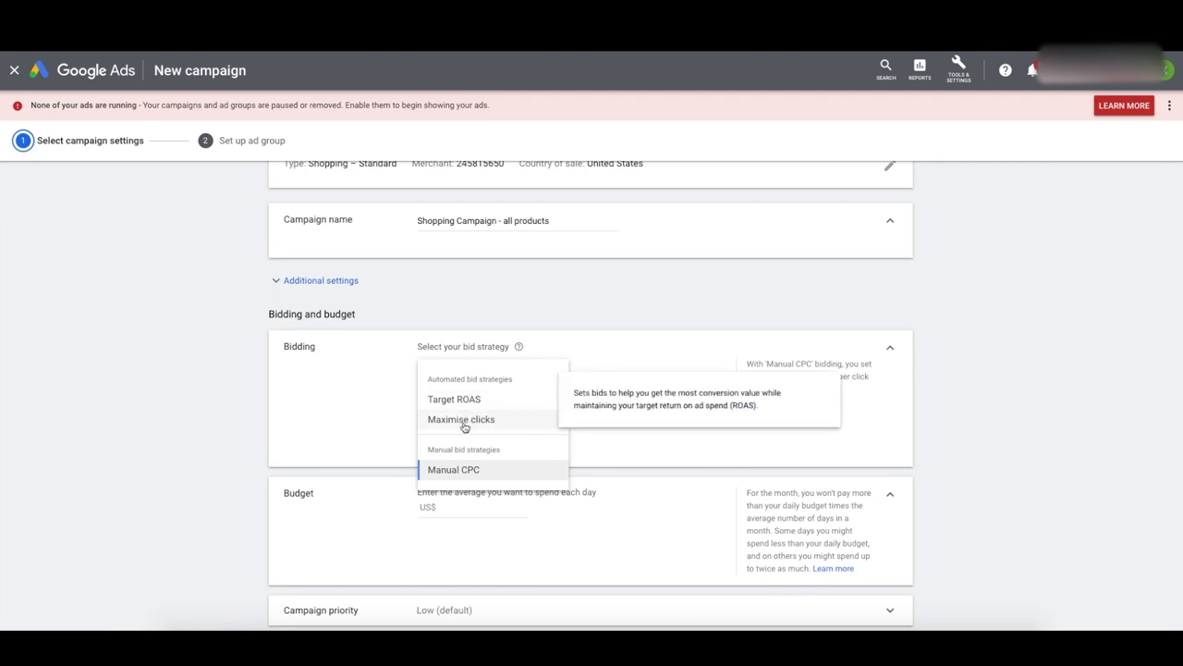
{"action": "left_click", "coordinate": [350, 416]}
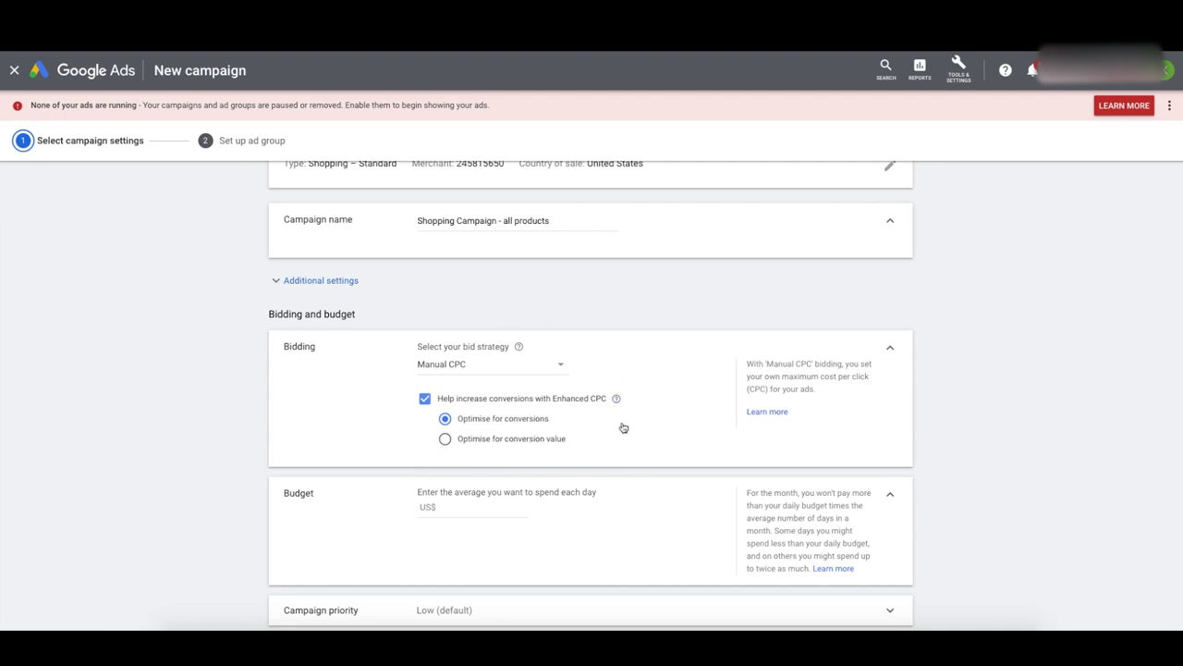
Set the campaign's average daily budget to US$5
{"action": "scroll", "coordinate": [620, 428], "scroll_direction": "down", "scroll_amount": 1}
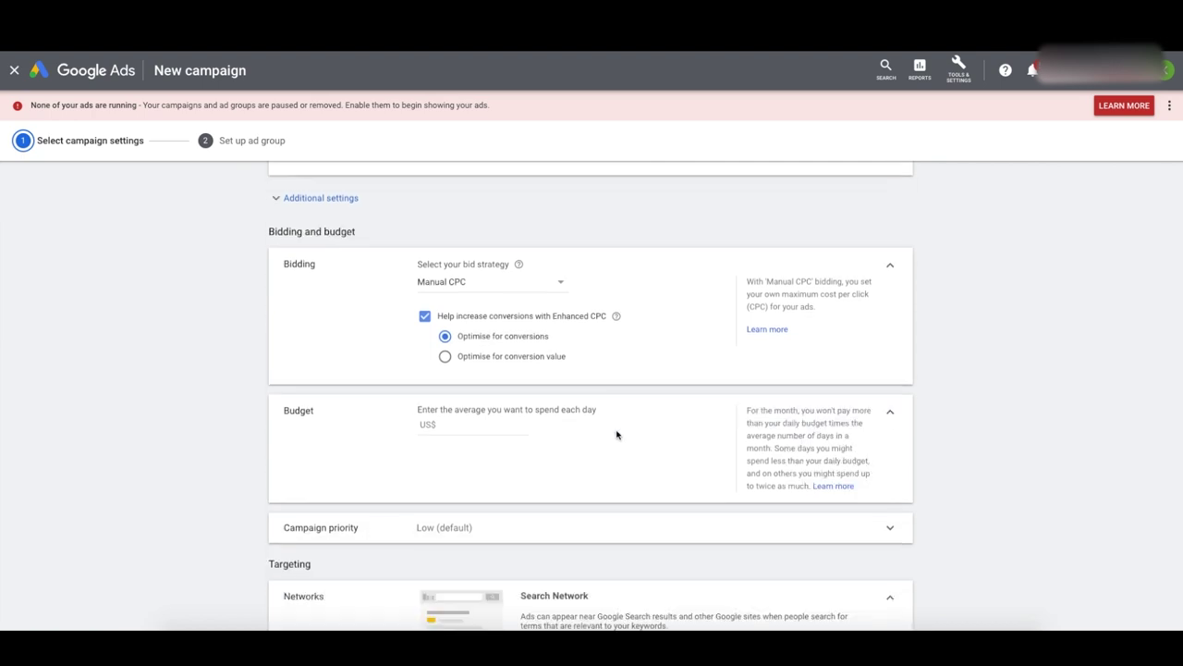
{"action": "scroll", "coordinate": [441, 445], "scroll_direction": "down", "scroll_amount": 1}
{"action": "left_click", "coordinate": [450, 373]}
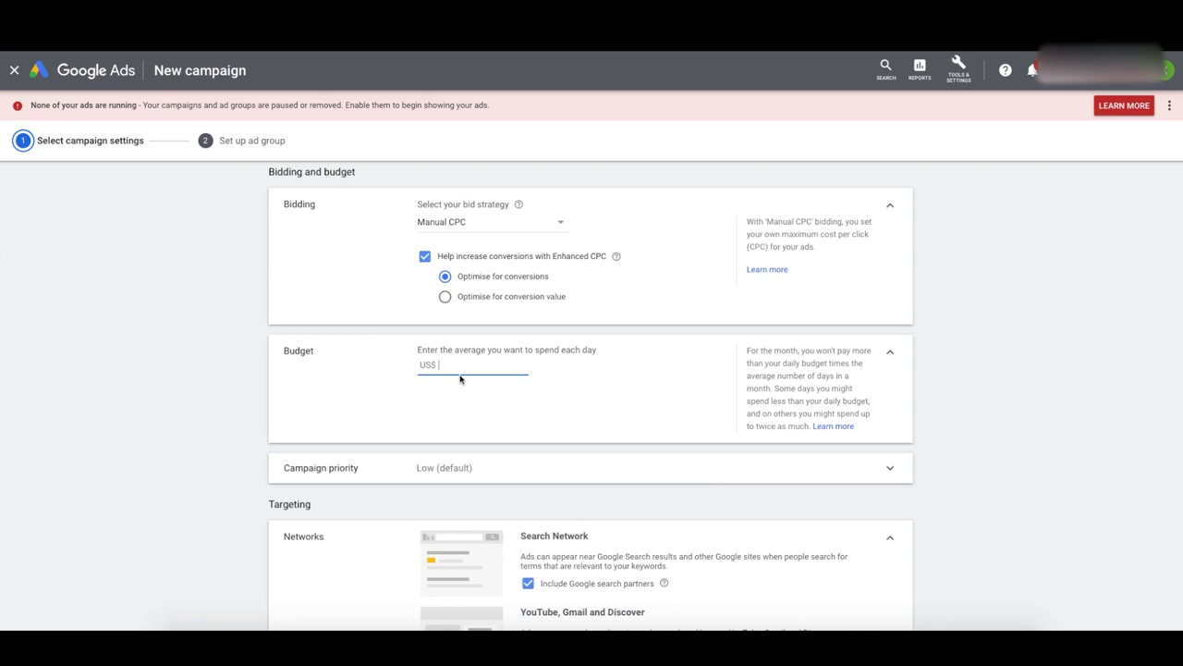
{"action": "type", "text": "5"}
{"action": "left_click", "coordinate": [523, 393]}
Review the campaign priority options and keep Low (default)
{"action": "scroll", "coordinate": [547, 387], "scroll_direction": "down", "scroll_amount": 1}
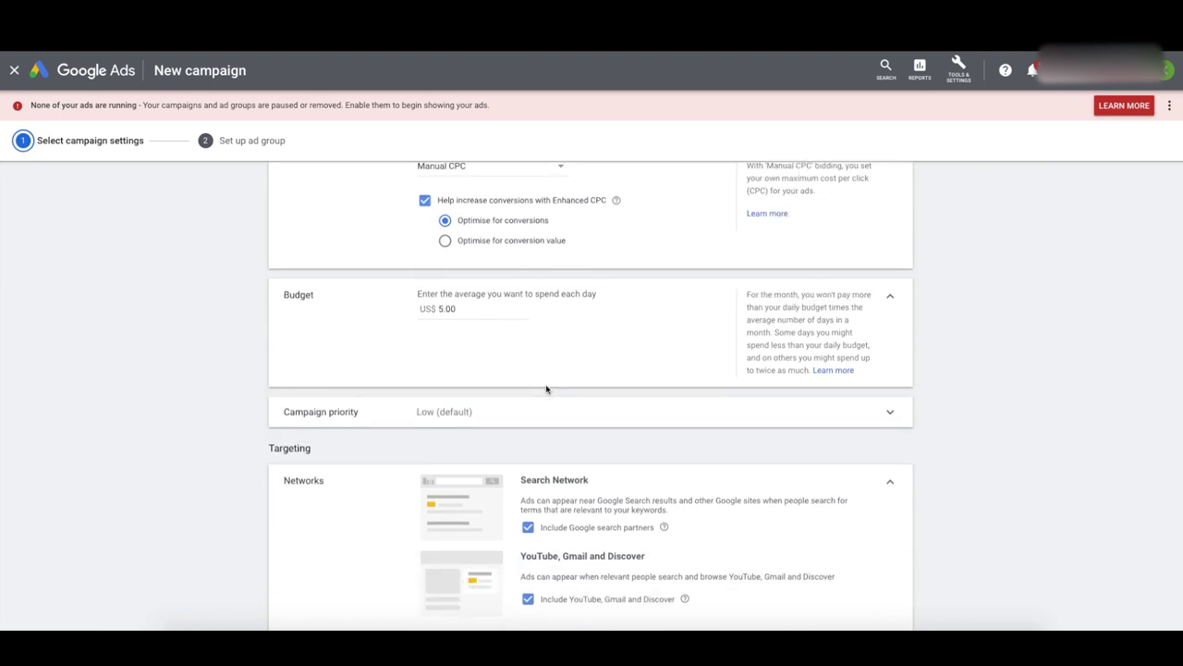
{"action": "left_click", "coordinate": [489, 416]}
{"action": "scroll", "coordinate": [508, 407], "scroll_direction": "down", "scroll_amount": 1}
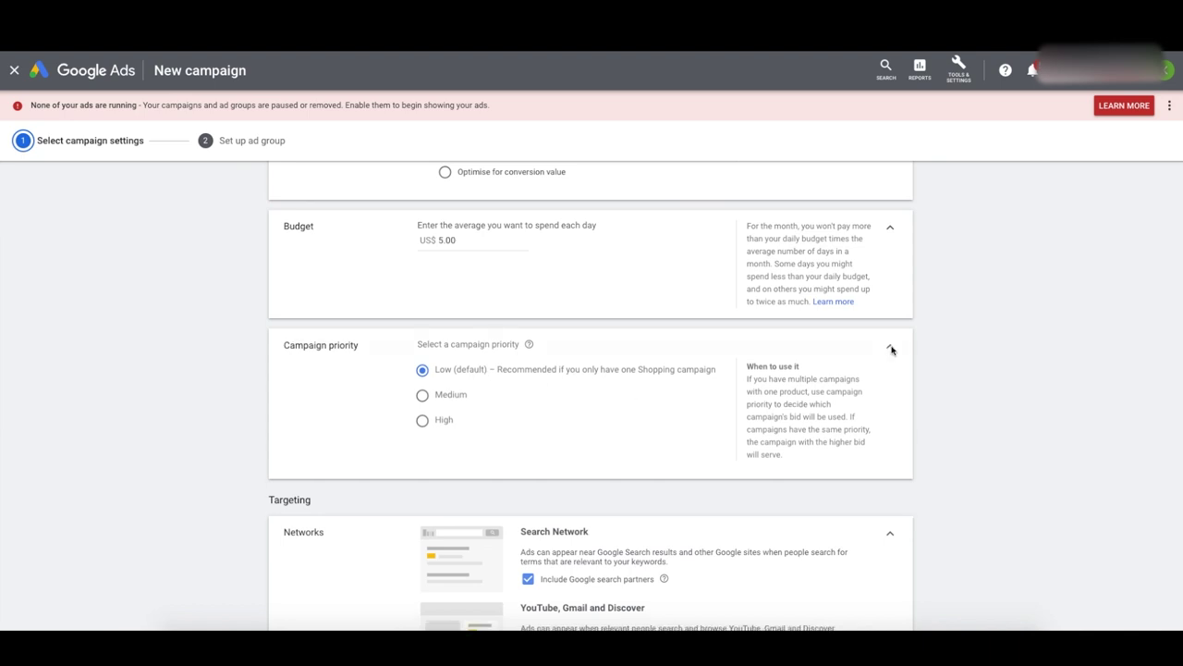
{"action": "left_click", "coordinate": [891, 349]}
Exclude Google search partners and YouTube, Gmail and Discover from the campaign's networks
{"action": "scroll", "coordinate": [601, 389], "scroll_direction": "down", "scroll_amount": 2}
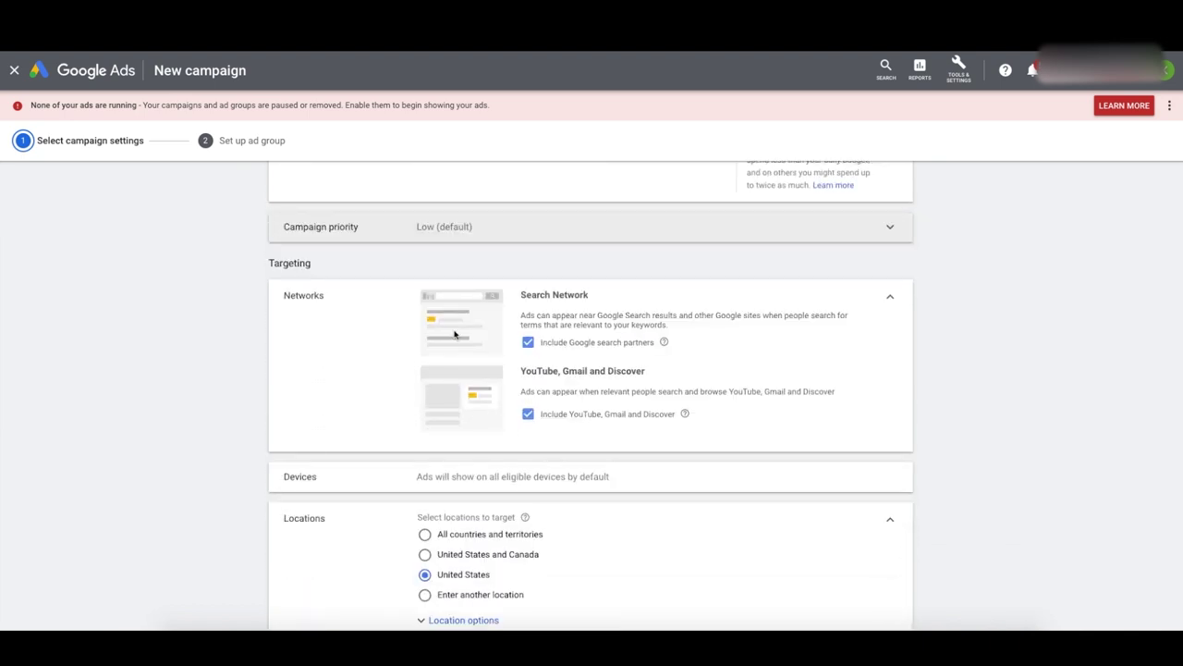
{"action": "left_click", "coordinate": [528, 342]}
{"action": "left_click", "coordinate": [528, 423]}
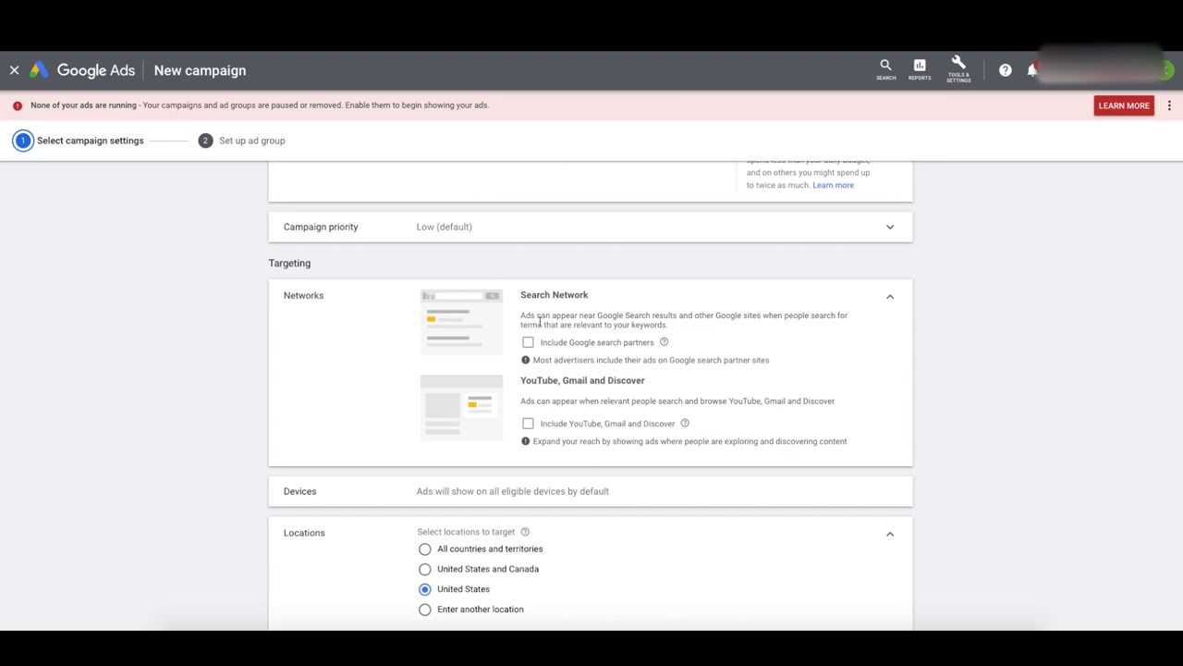
Read the descriptions of the Search Network, of YouTube, Gmail and Discover, and of the default device targeting
{"action": "left_click_drag", "start_coordinate": [522, 295], "coordinate": [597, 298]}
{"action": "left_click_drag", "start_coordinate": [522, 316], "coordinate": [672, 328]}
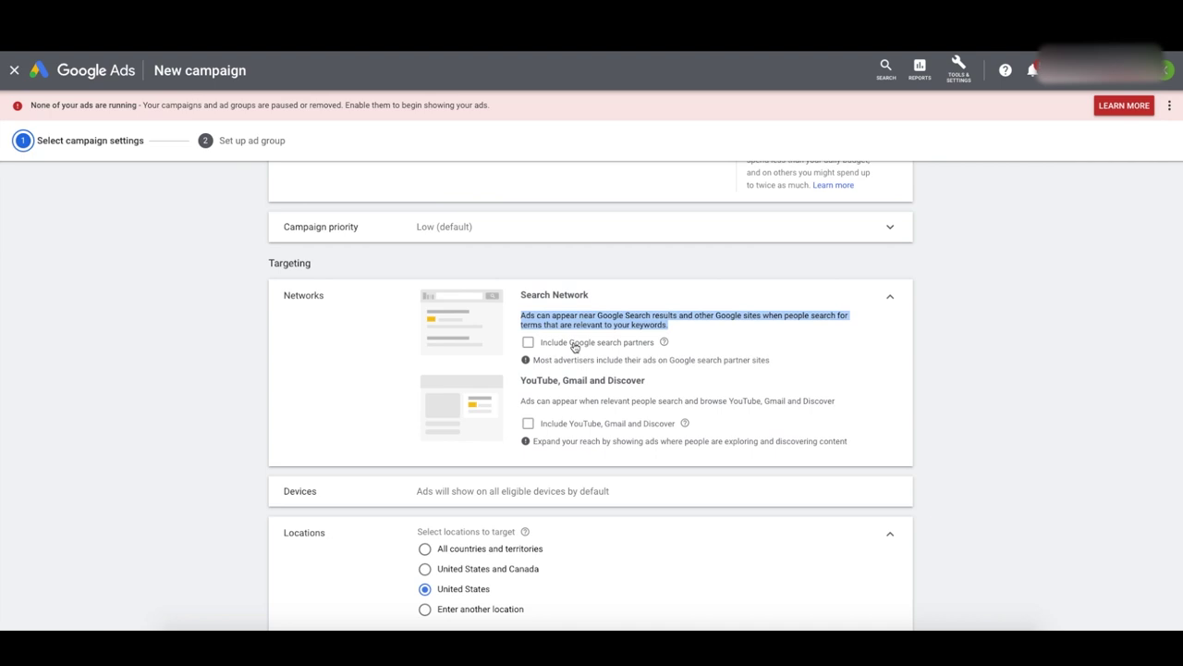
{"action": "left_click", "coordinate": [666, 324]}
{"action": "left_click_drag", "start_coordinate": [667, 326], "coordinate": [518, 316]}
{"action": "left_click", "coordinate": [605, 326]}
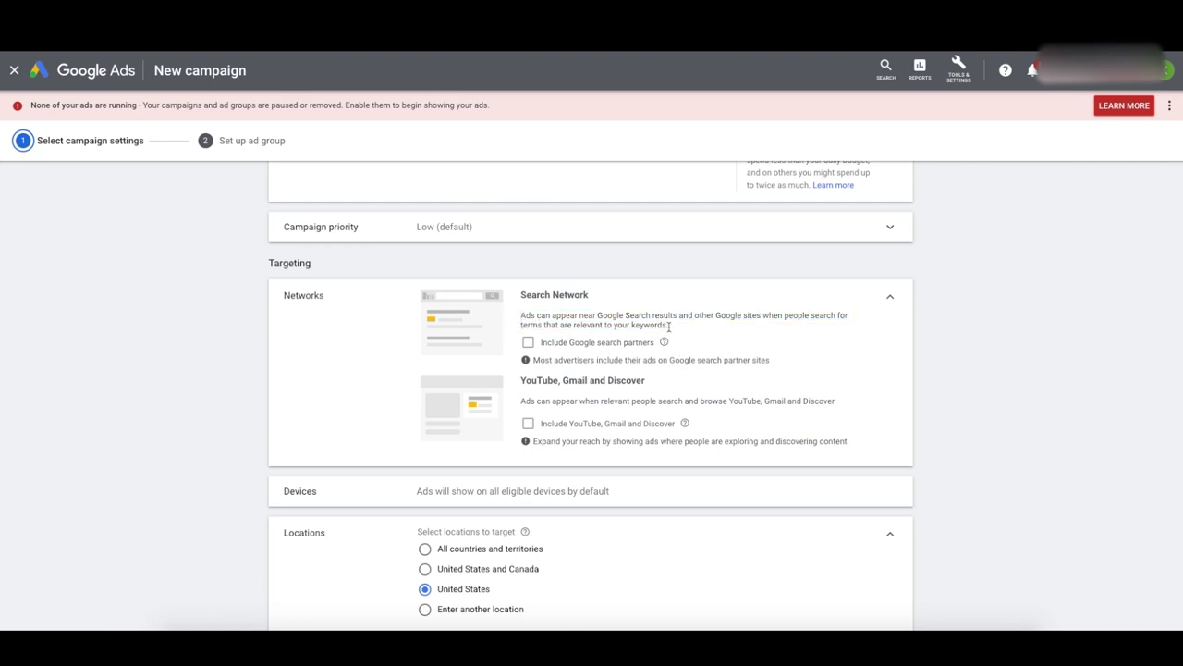
{"action": "left_click_drag", "start_coordinate": [668, 325], "coordinate": [515, 319]}
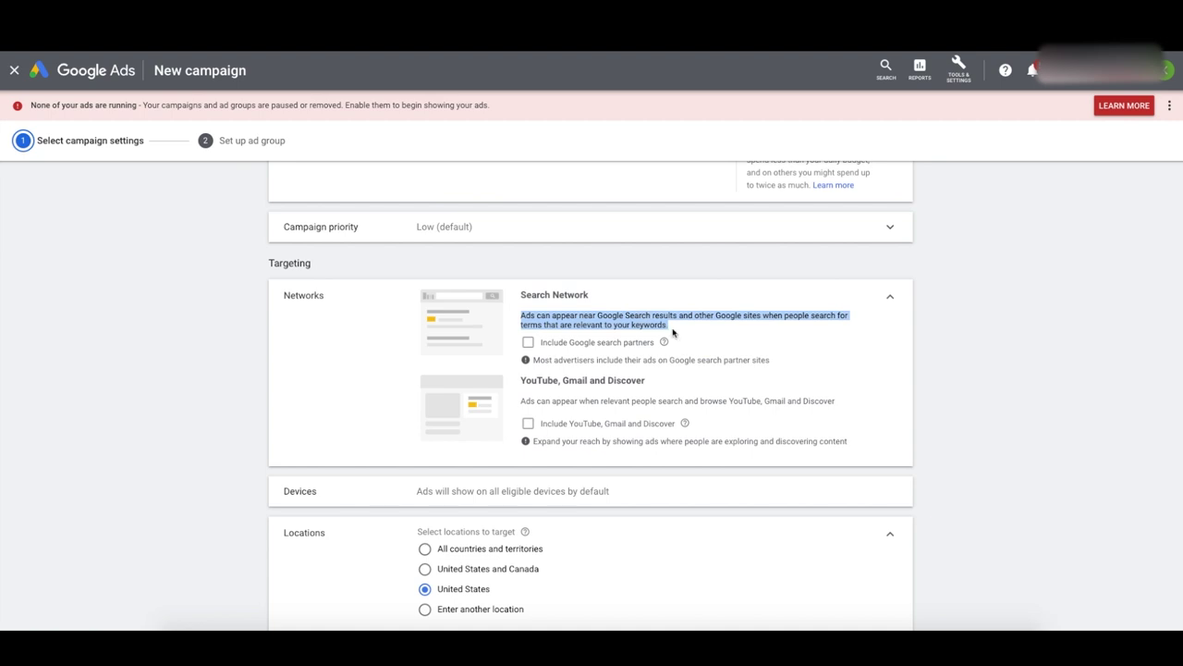
{"action": "left_click_drag", "start_coordinate": [673, 328], "coordinate": [518, 317]}
{"action": "mouse_move", "coordinate": [526, 380]}
{"action": "left_mouse_down"}
{"action": "mouse_move", "coordinate": [652, 382]}
{"action": "mouse_move", "coordinate": [522, 379]}
{"action": "left_mouse_up"}
{"action": "double_click", "coordinate": [533, 377]}
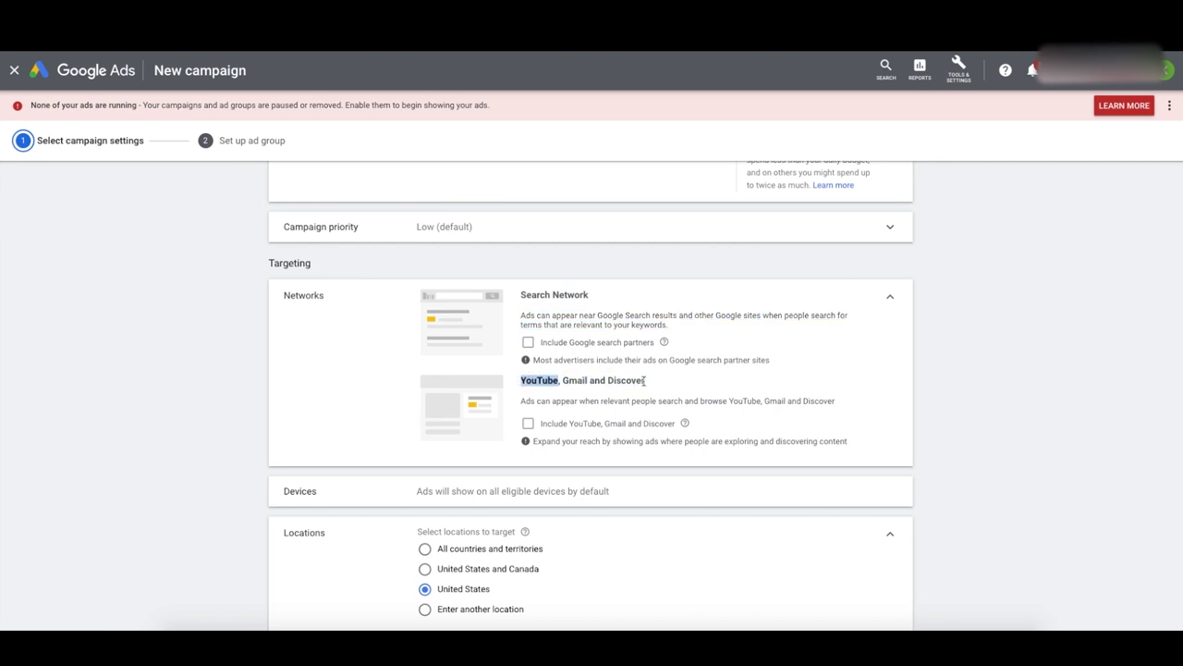
{"action": "left_click_drag", "start_coordinate": [645, 380], "coordinate": [520, 380]}
{"action": "scroll", "coordinate": [550, 379], "scroll_direction": "down", "scroll_amount": 1}
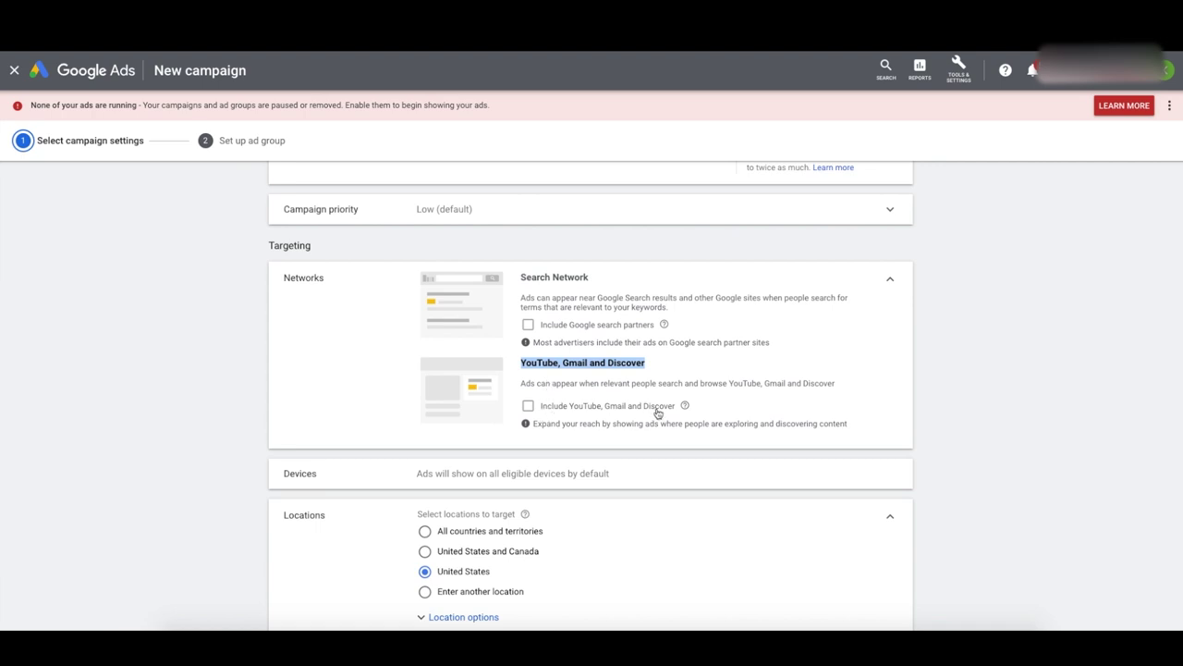
{"action": "scroll", "coordinate": [667, 417], "scroll_direction": "down", "scroll_amount": 1}
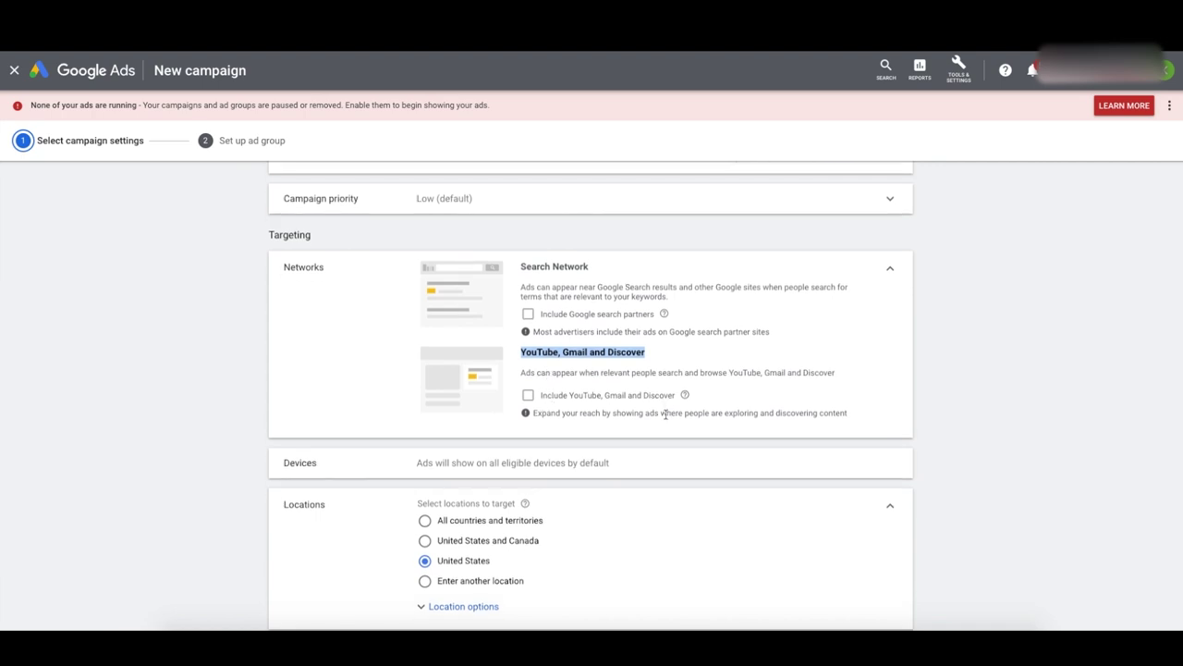
{"action": "scroll", "coordinate": [666, 414], "scroll_direction": "down", "scroll_amount": 2}
{"action": "left_click_drag", "start_coordinate": [434, 365], "coordinate": [611, 367]}
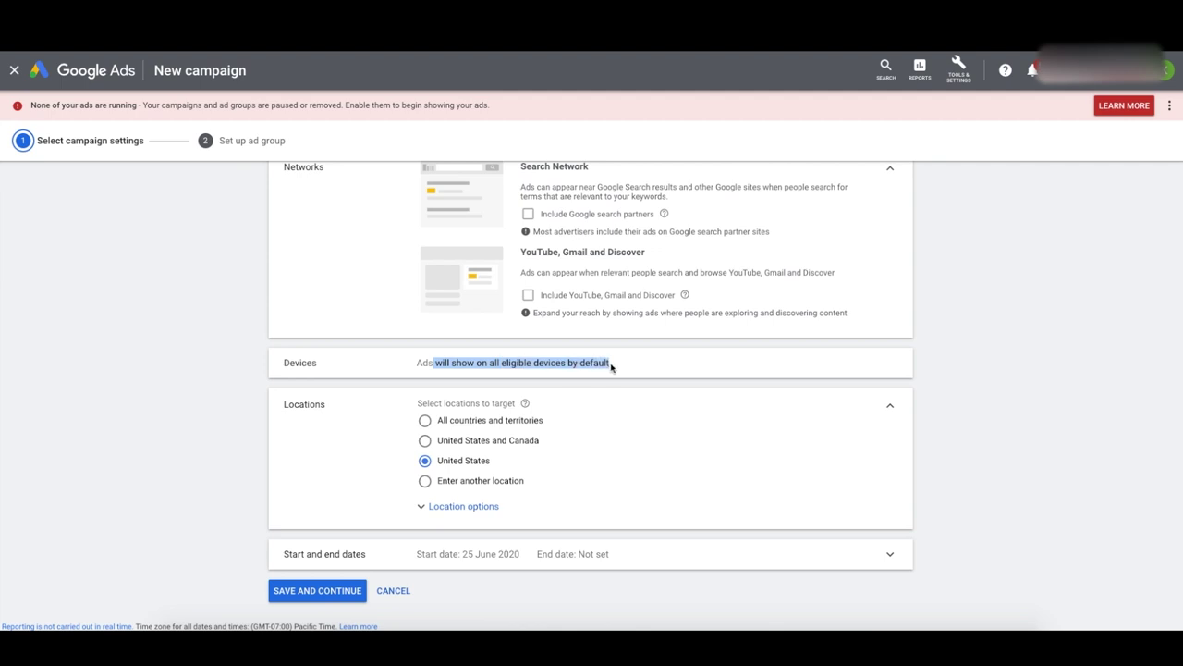
Keep United States as the location, target only people in or regularly in the targeted locations, and save the campaign settings
{"action": "scroll", "coordinate": [600, 393], "scroll_direction": "down", "scroll_amount": 1}
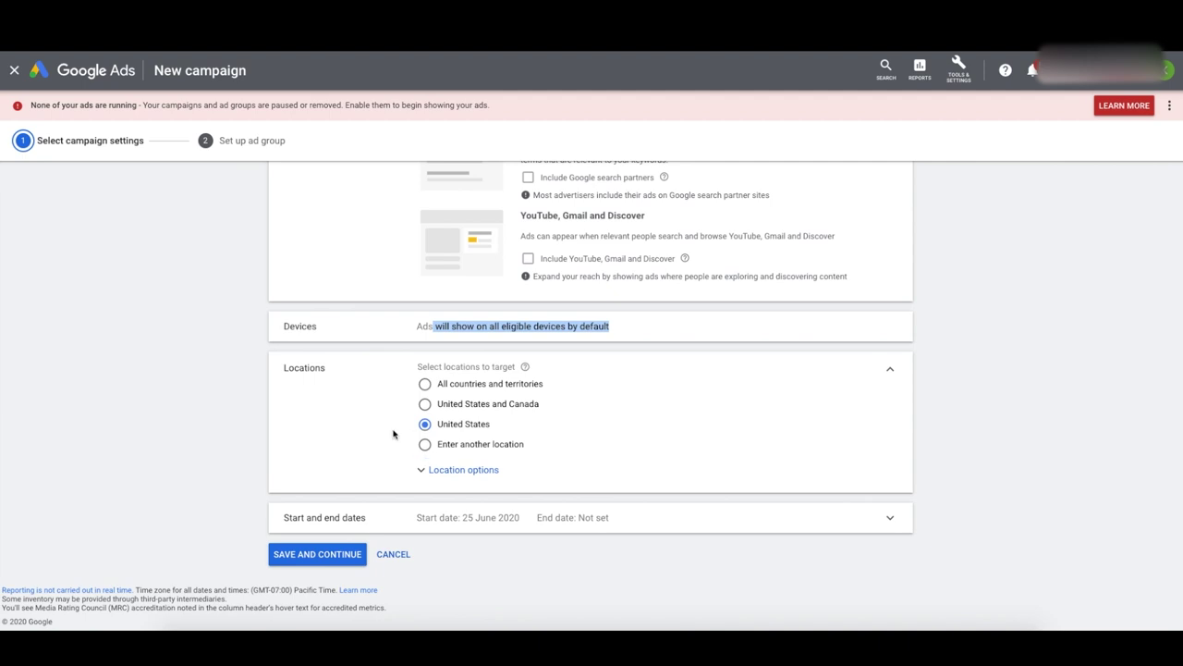
{"action": "left_click", "coordinate": [460, 470]}
{"action": "scroll", "coordinate": [448, 478], "scroll_direction": "down", "scroll_amount": 1}
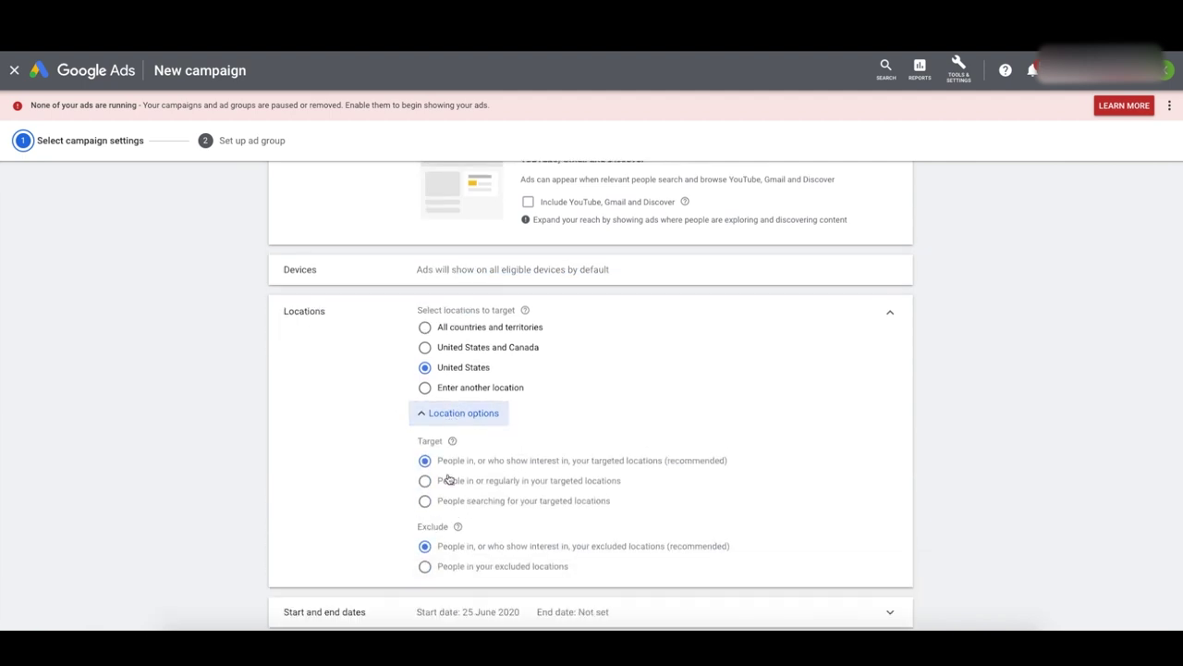
{"action": "scroll", "coordinate": [449, 478], "scroll_direction": "down", "scroll_amount": 1}
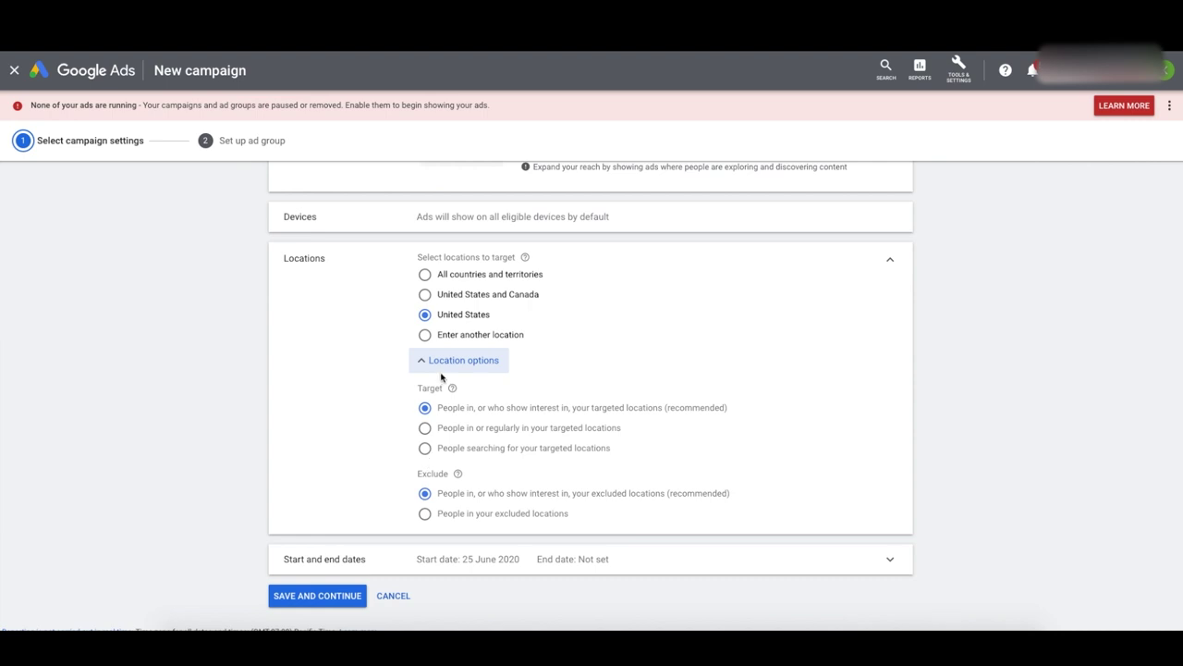
{"action": "left_click", "coordinate": [426, 428]}
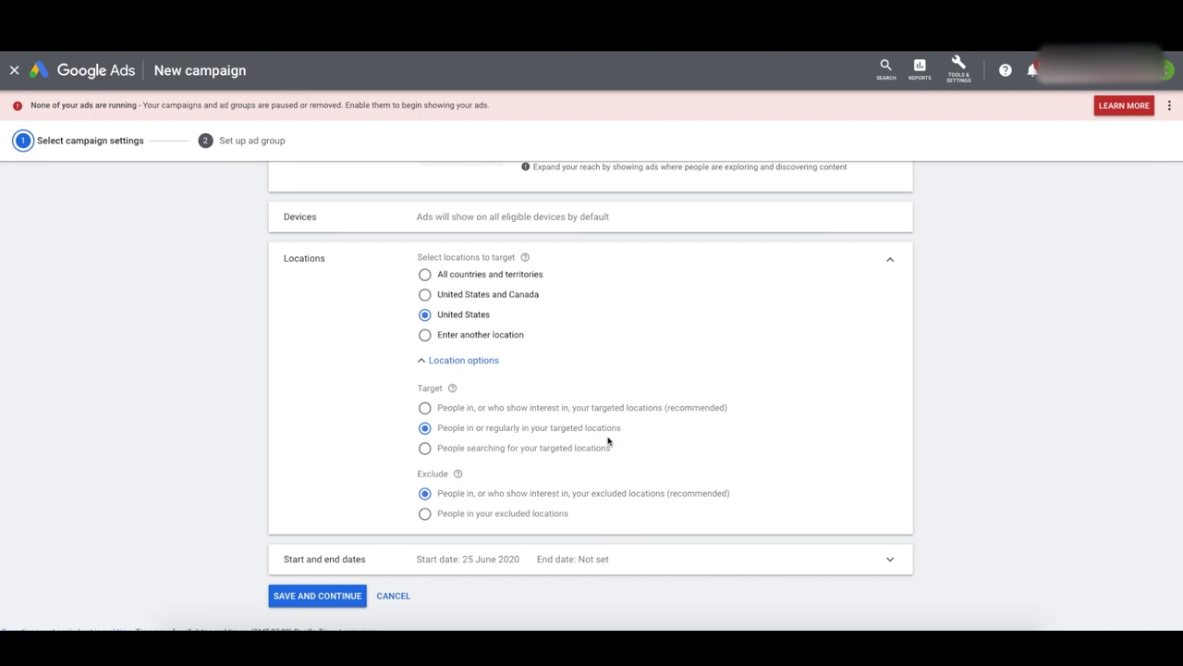
{"action": "scroll", "coordinate": [403, 428], "scroll_direction": "down", "scroll_amount": 1}
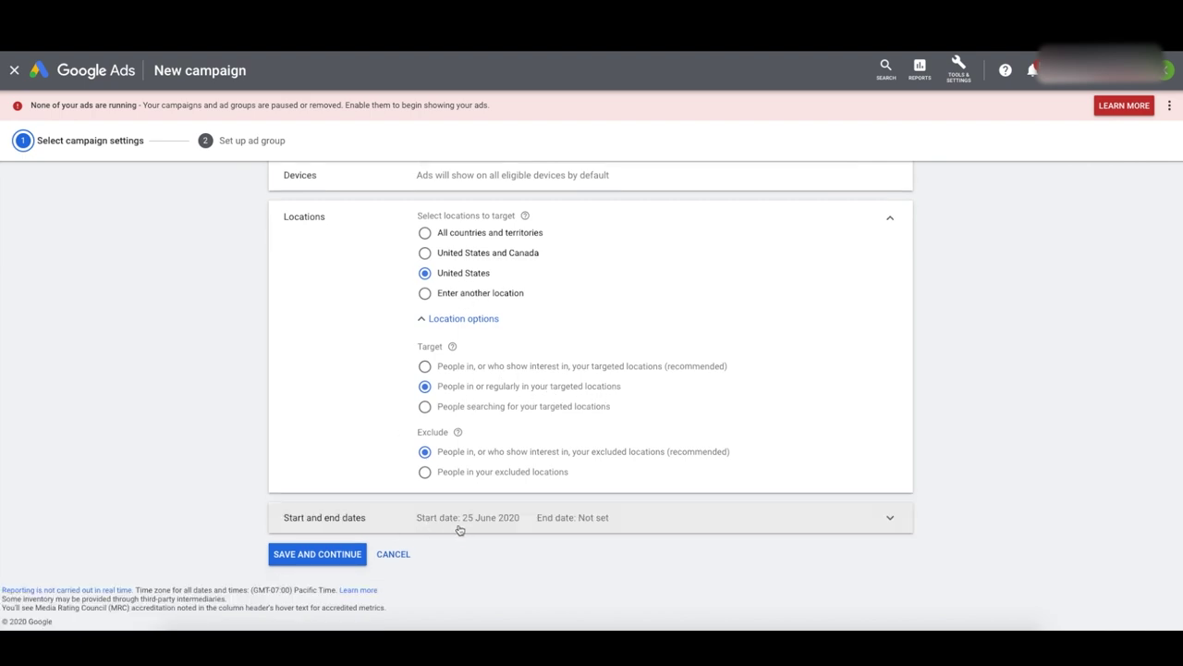
{"action": "left_click", "coordinate": [308, 555]}
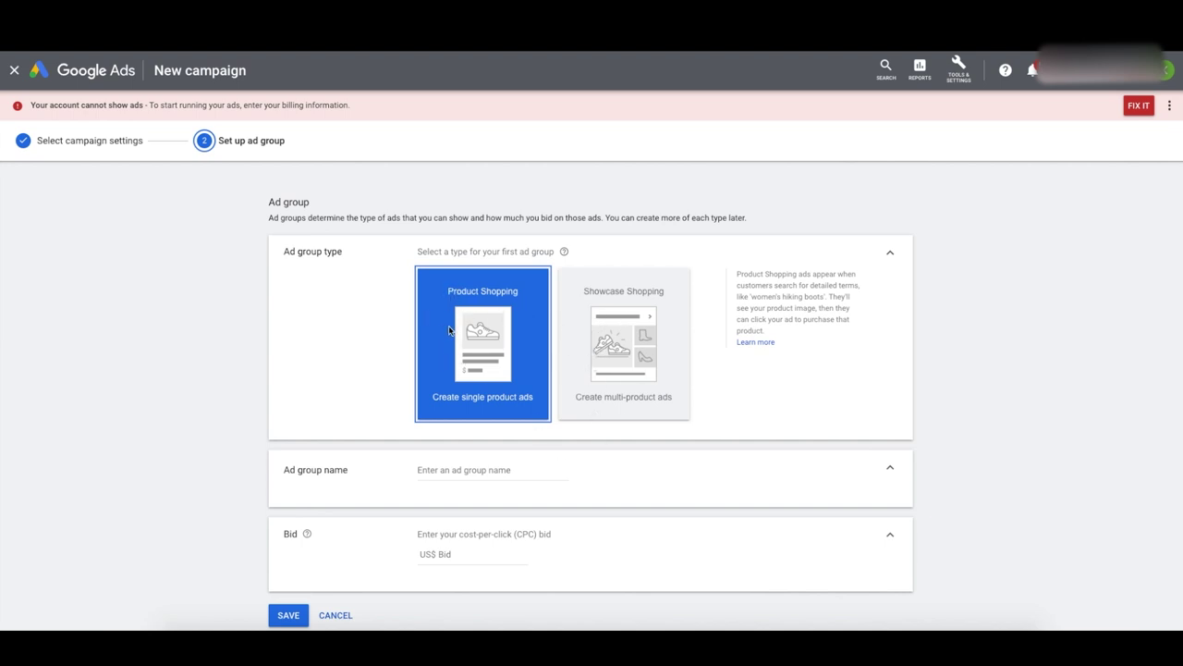
Name the Product Shopping ad group "All products", set its cost-per-click bid to US$0.50 and save the campaign
{"action": "scroll", "coordinate": [449, 330], "scroll_direction": "down", "scroll_amount": 1}
{"action": "left_click", "coordinate": [480, 398]}
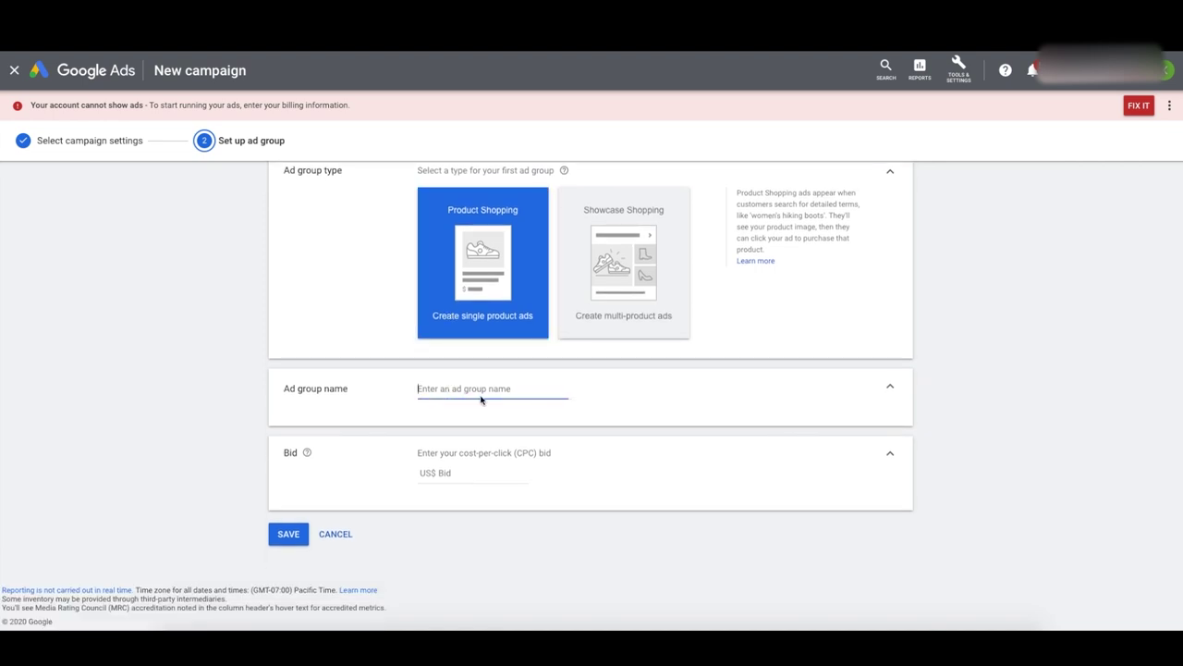
{"action": "type", "text": "All products"}
{"action": "left_click", "coordinate": [499, 471]}
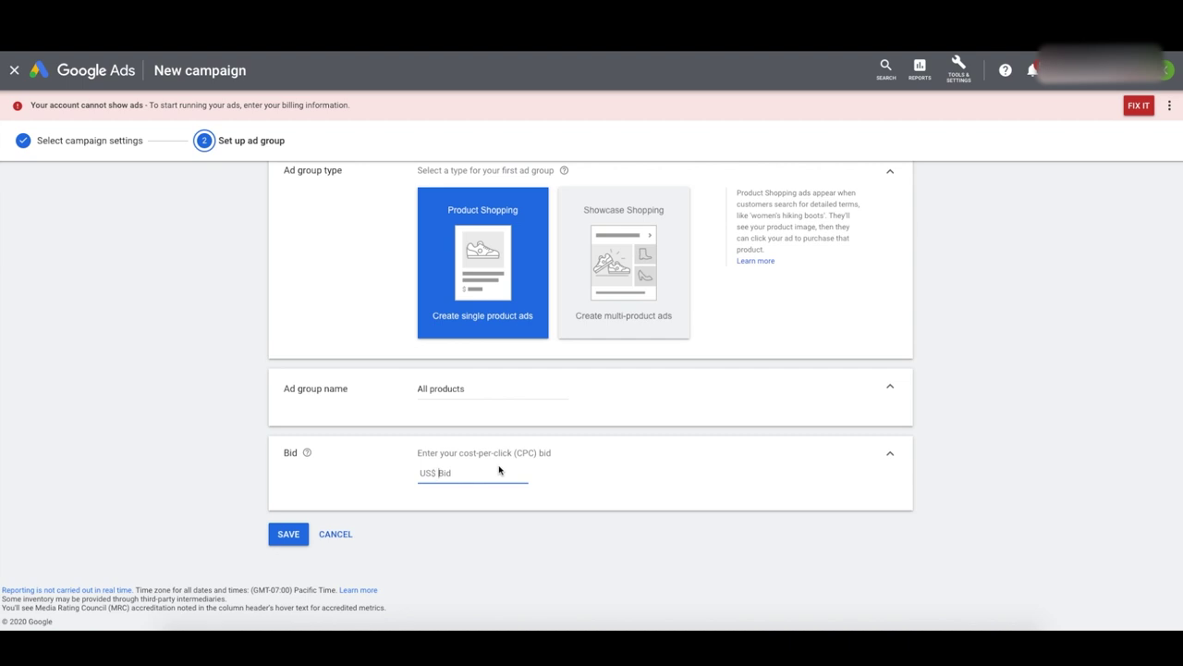
{"action": "type", "text": "0.5"}
{"action": "left_click", "coordinate": [465, 520]}
{"action": "left_click", "coordinate": [289, 536]}
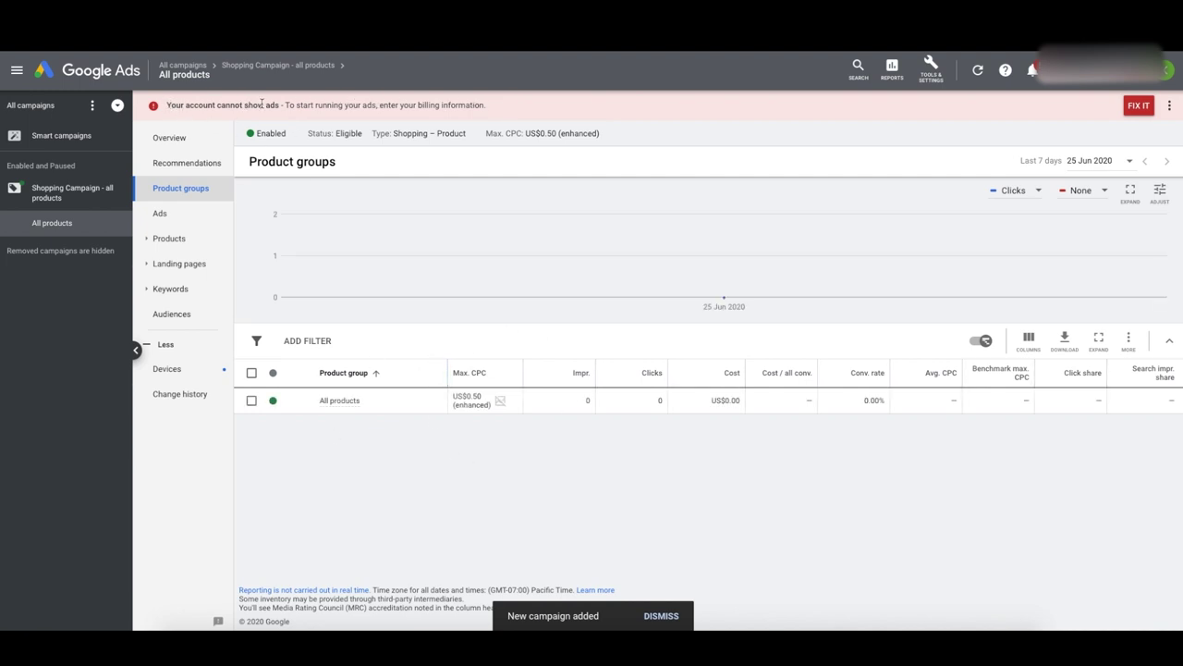
Open the billing setup from the account notice and examine the fields of the Payments Set-up form
{"action": "left_click_drag", "start_coordinate": [305, 105], "coordinate": [459, 106]}
{"action": "left_click", "coordinate": [969, 109]}
{"action": "left_click", "coordinate": [1138, 107]}
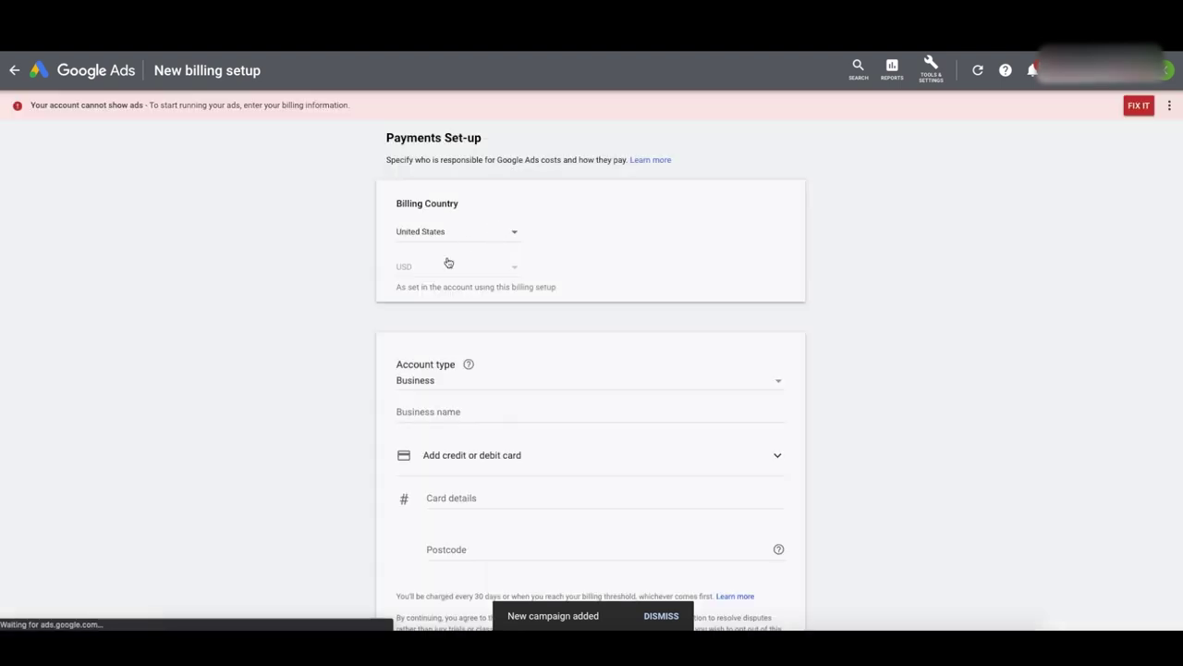
{"action": "scroll", "coordinate": [518, 370], "scroll_direction": "down", "scroll_amount": 2}
{"action": "scroll", "coordinate": [534, 408], "scroll_direction": "up", "scroll_amount": 2}
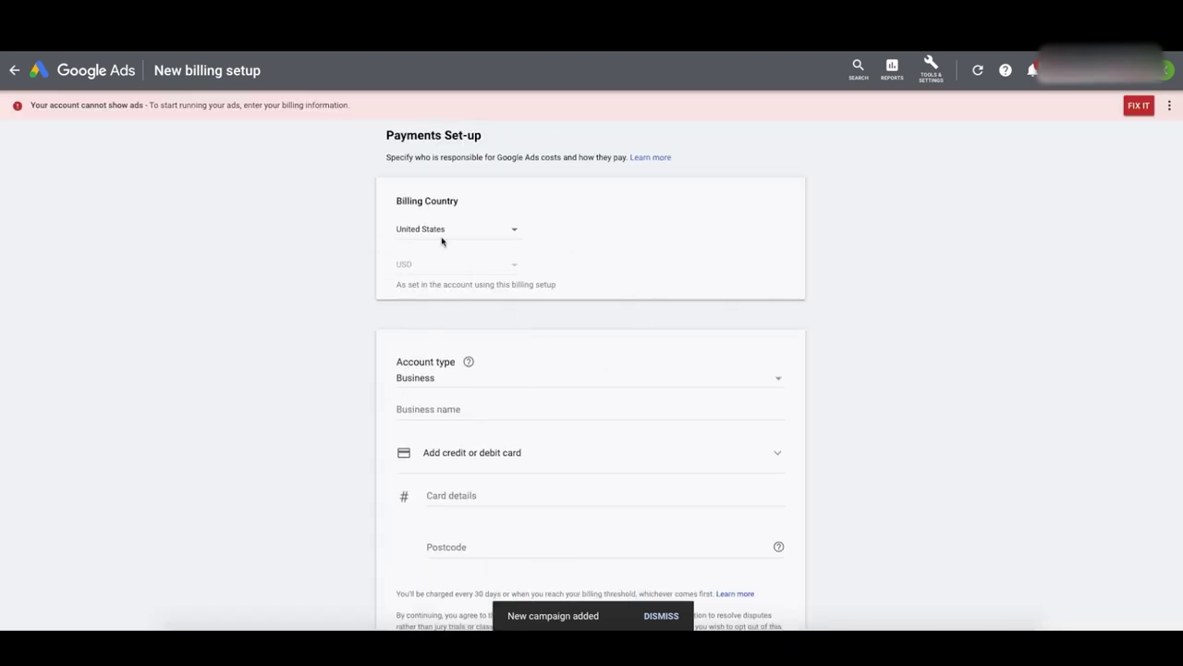
{"action": "scroll", "coordinate": [445, 348], "scroll_direction": "down", "scroll_amount": 2}
{"action": "scroll", "coordinate": [441, 219], "scroll_direction": "up", "scroll_amount": 2}
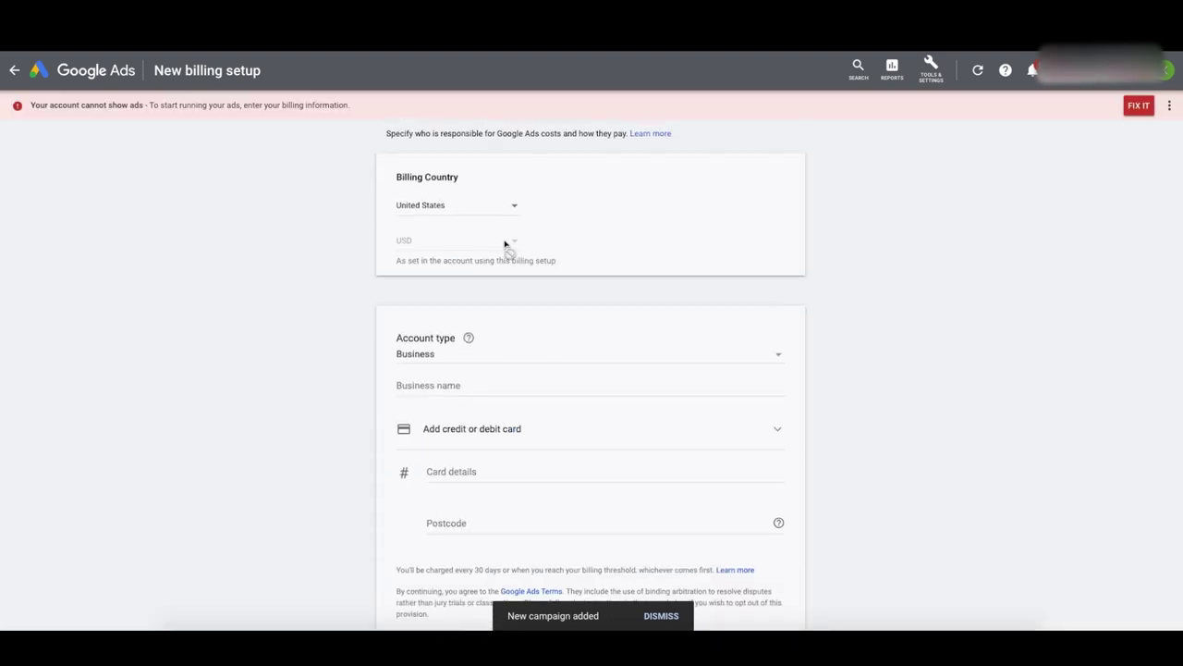
{"action": "scroll", "coordinate": [622, 305], "scroll_direction": "down", "scroll_amount": 2}
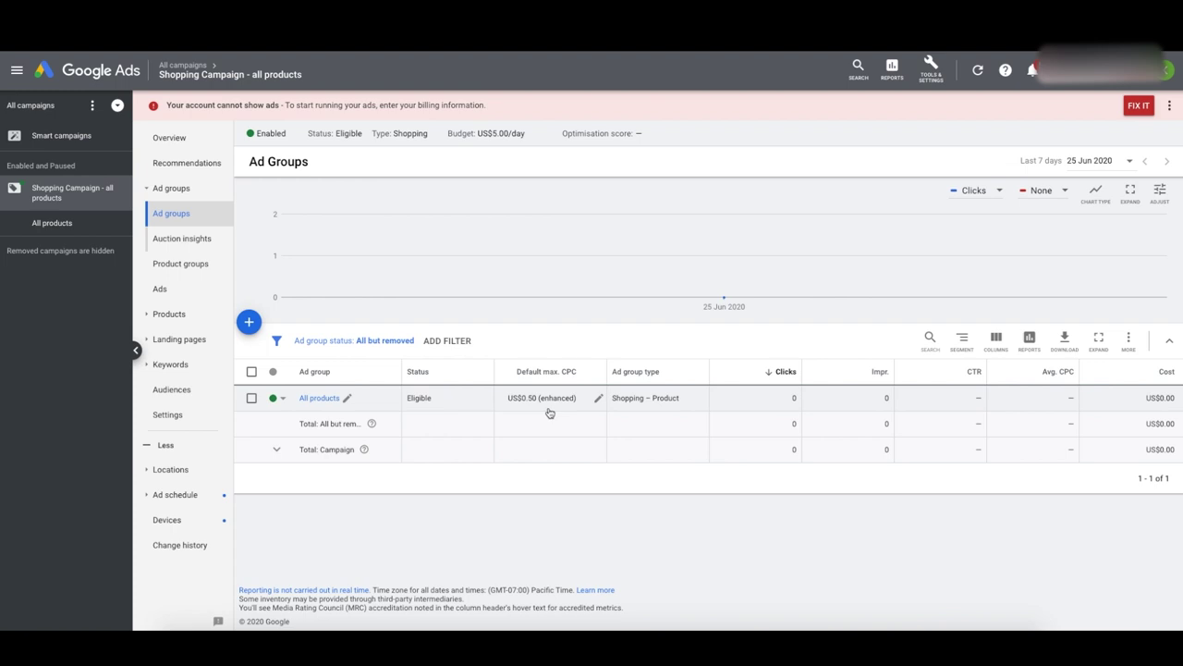
Subdivide the ad group's All products group by Item ID, including every listed product, and save with the suggested bids kept
{"action": "left_click", "coordinate": [318, 399]}
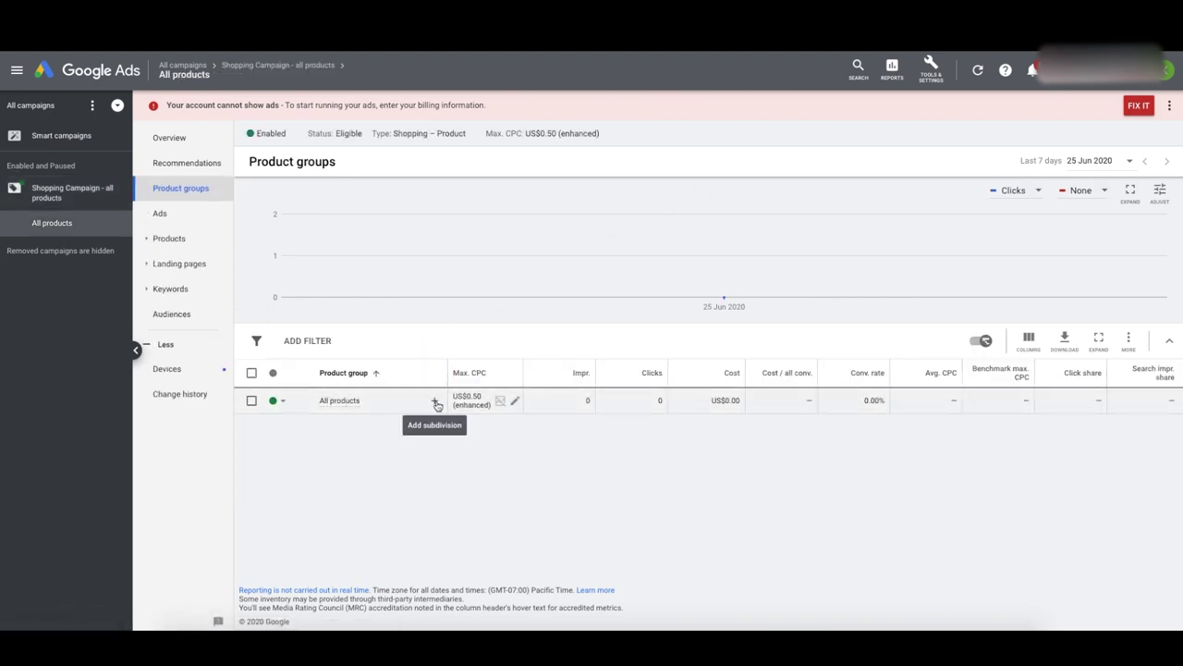
{"action": "left_click", "coordinate": [435, 403]}
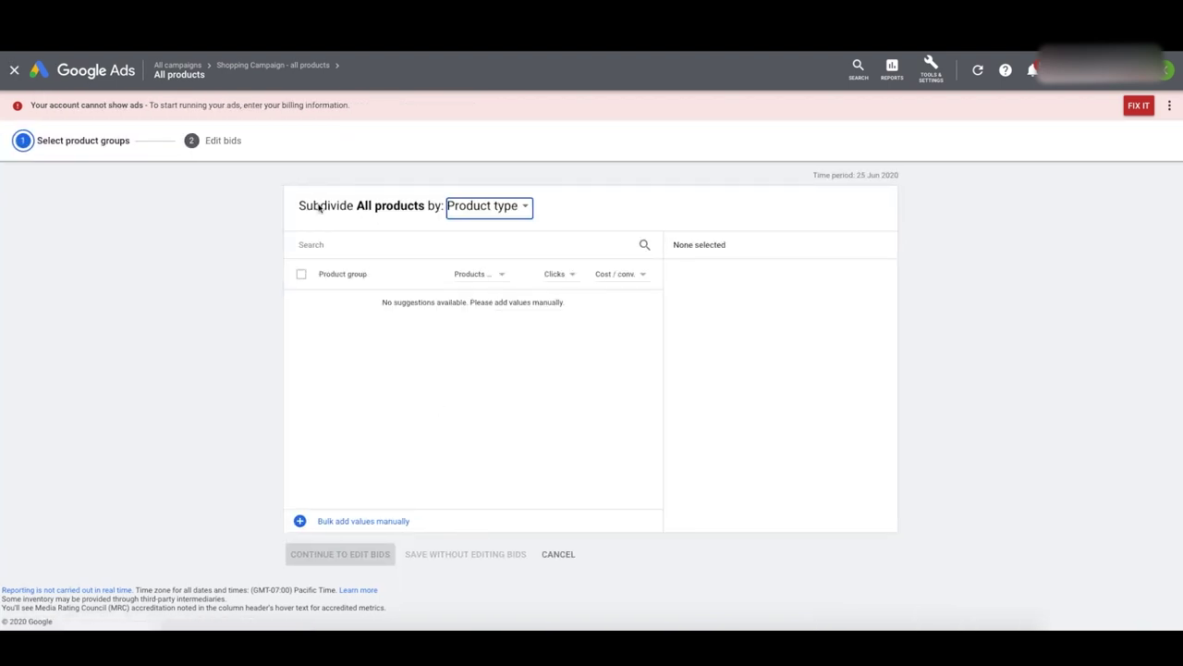
{"action": "left_click_drag", "start_coordinate": [299, 206], "coordinate": [450, 206]}
{"action": "left_click", "coordinate": [468, 207]}
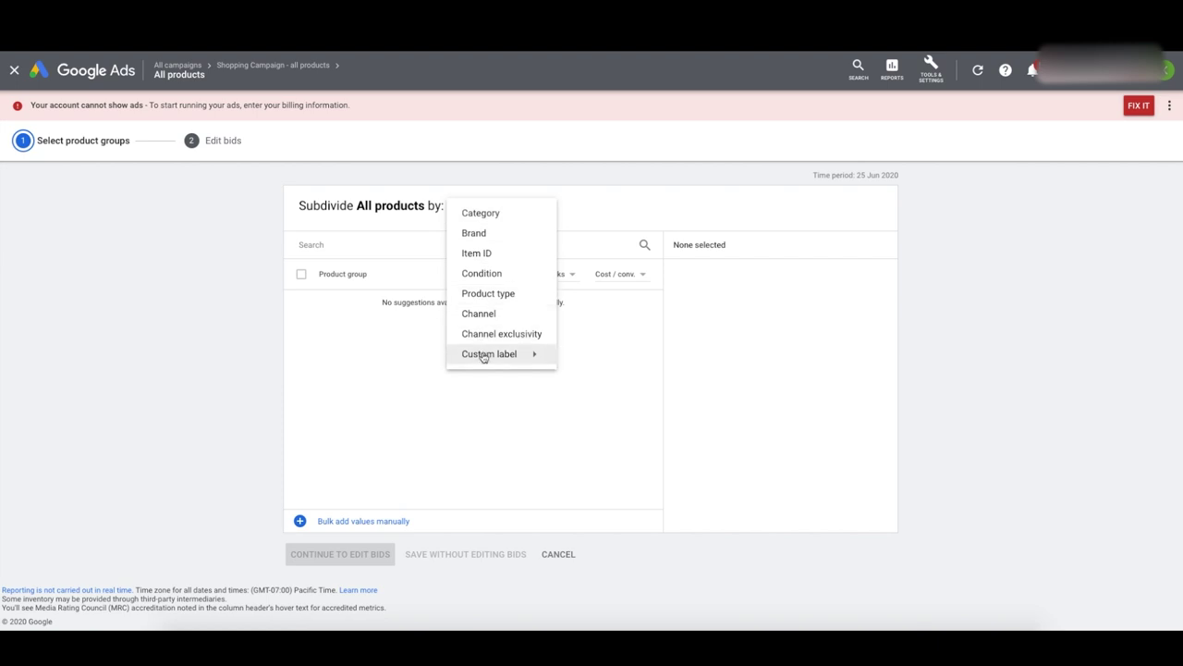
{"action": "left_click", "coordinate": [479, 253]}
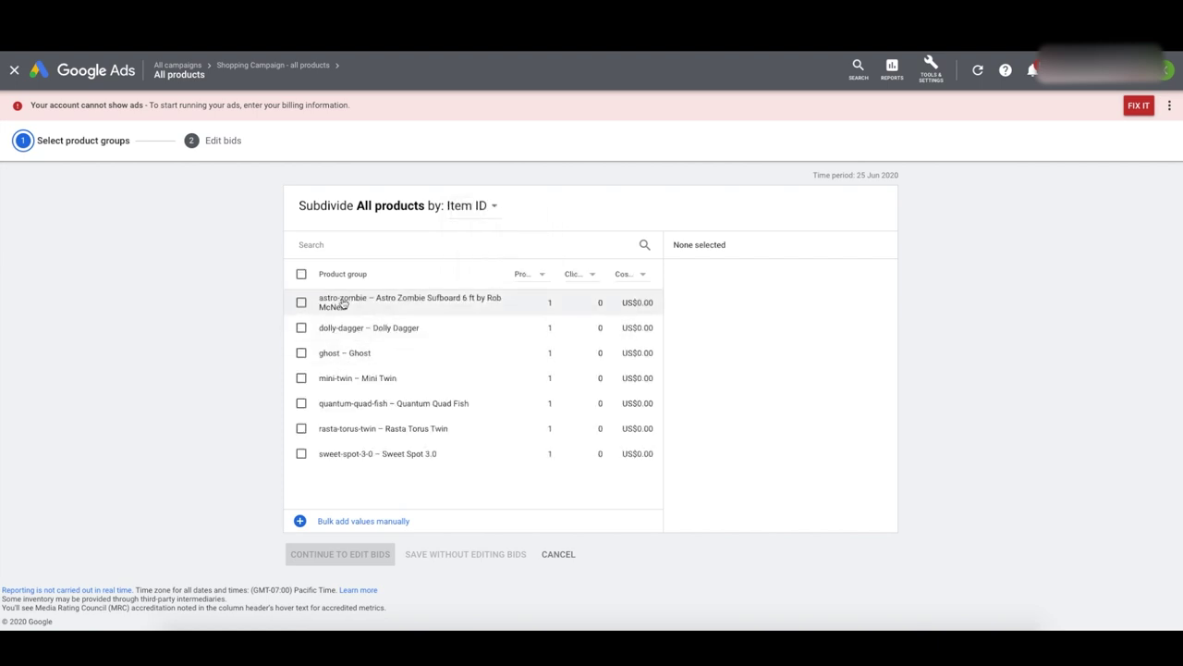
{"action": "left_click", "coordinate": [301, 273]}
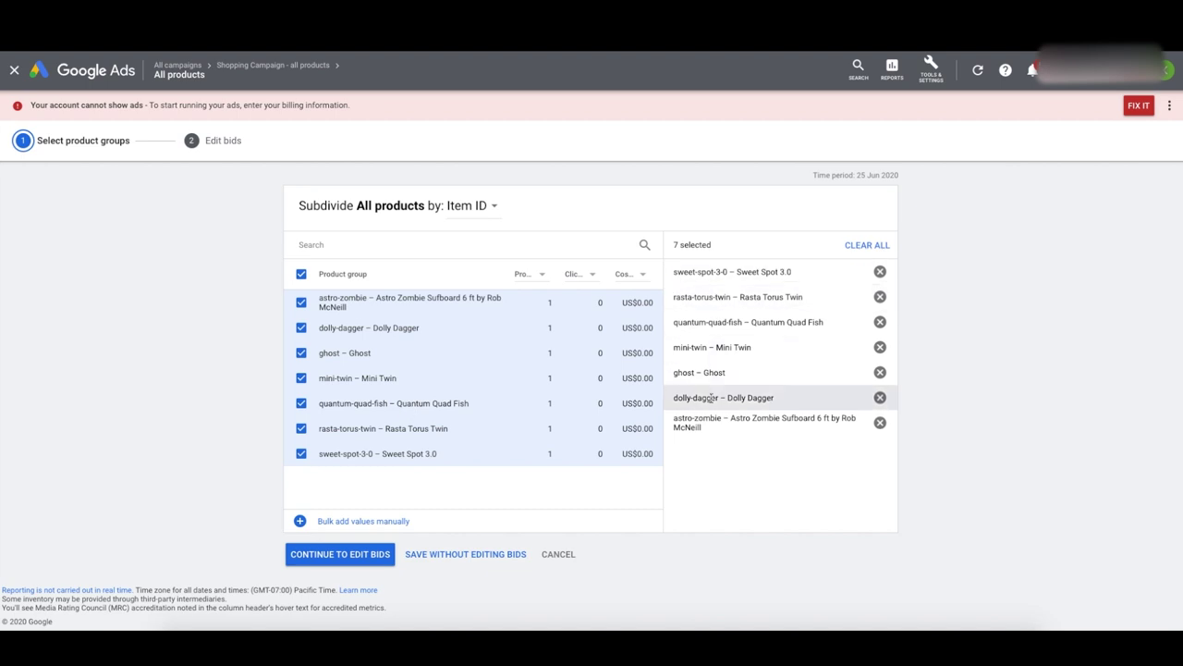
{"action": "left_click", "coordinate": [338, 557]}
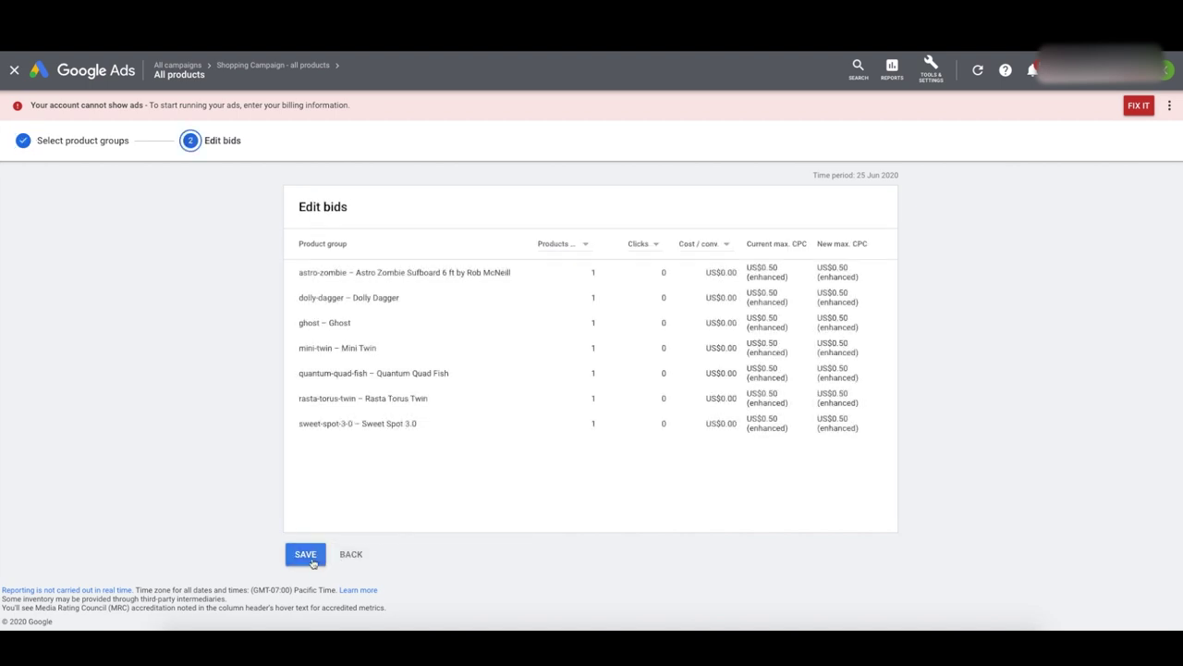
{"action": "left_click", "coordinate": [313, 560]}
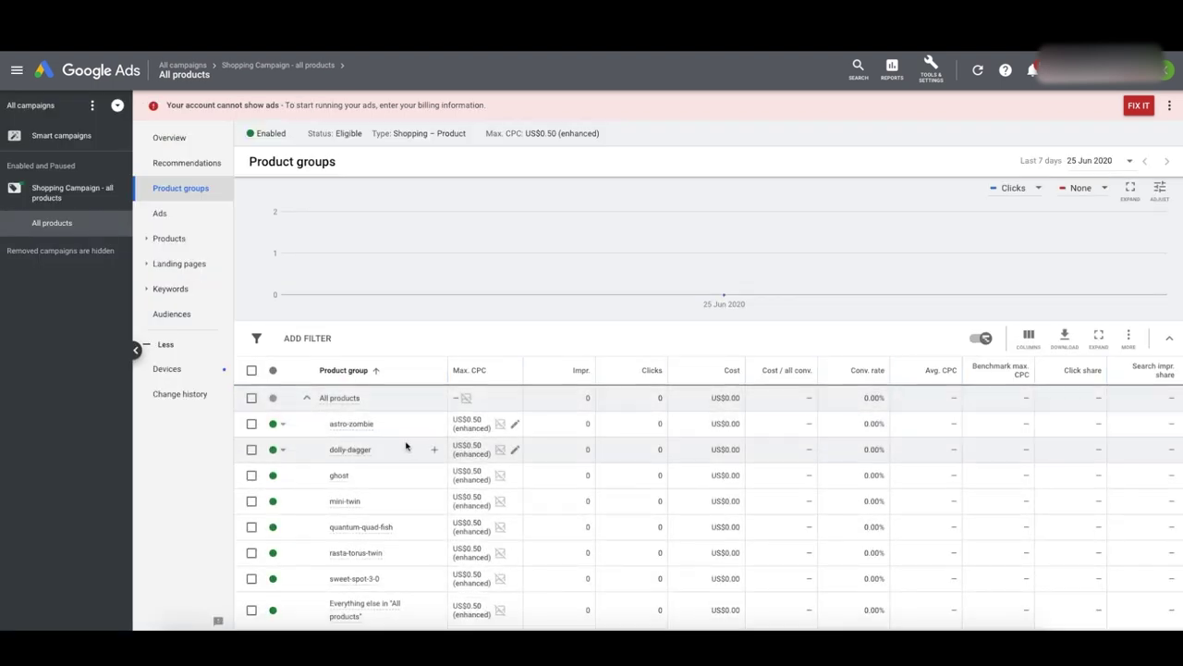
{"action": "mouse_move", "coordinate": [386, 559]}
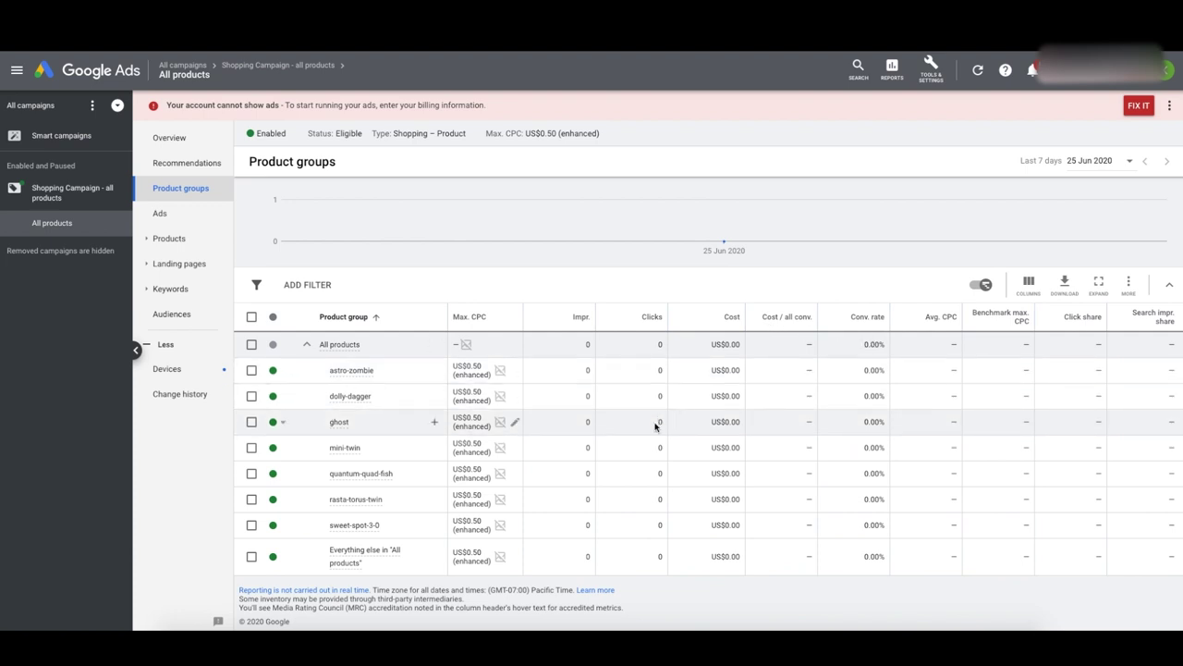
{"action": "mouse_move", "coordinate": [353, 375]}
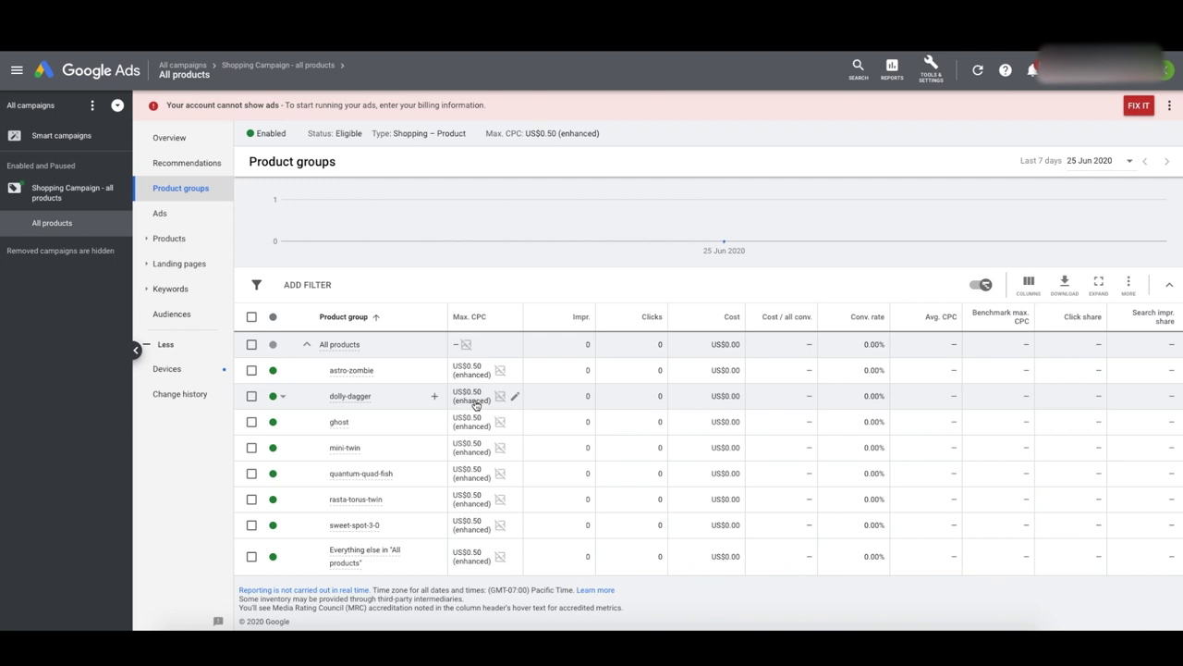
Add the CTR performance column to the product groups table and apply the change
{"action": "left_click", "coordinate": [1029, 283]}
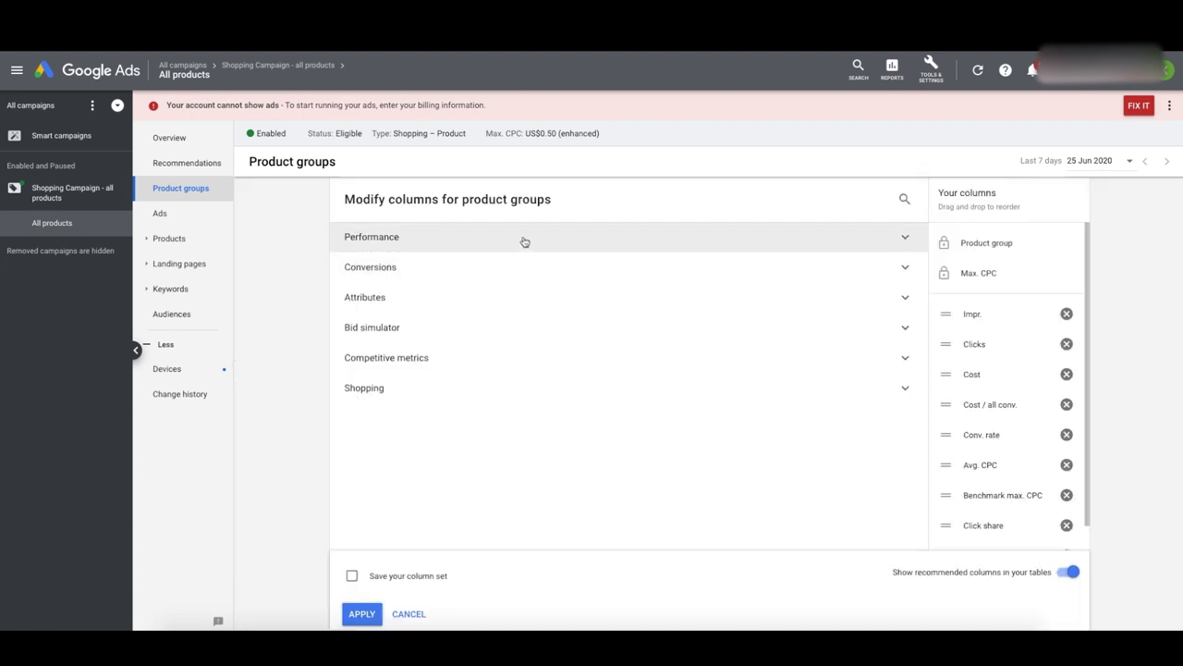
{"action": "left_click", "coordinate": [524, 241]}
{"action": "left_click", "coordinate": [745, 274]}
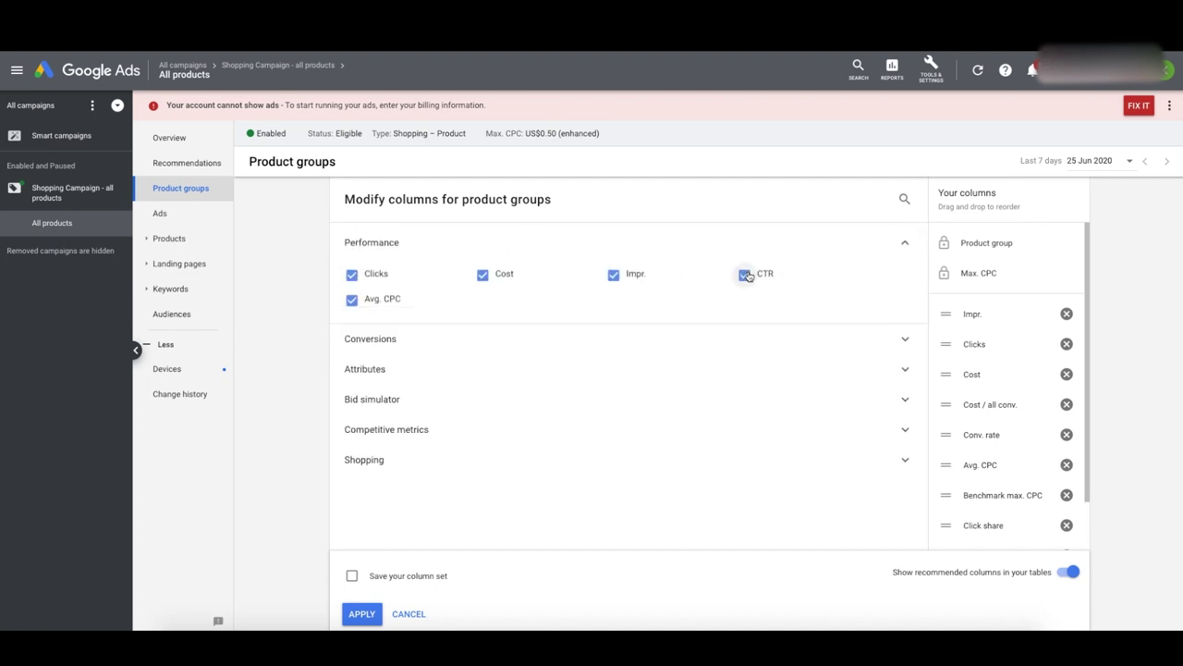
{"action": "left_click", "coordinate": [613, 238]}
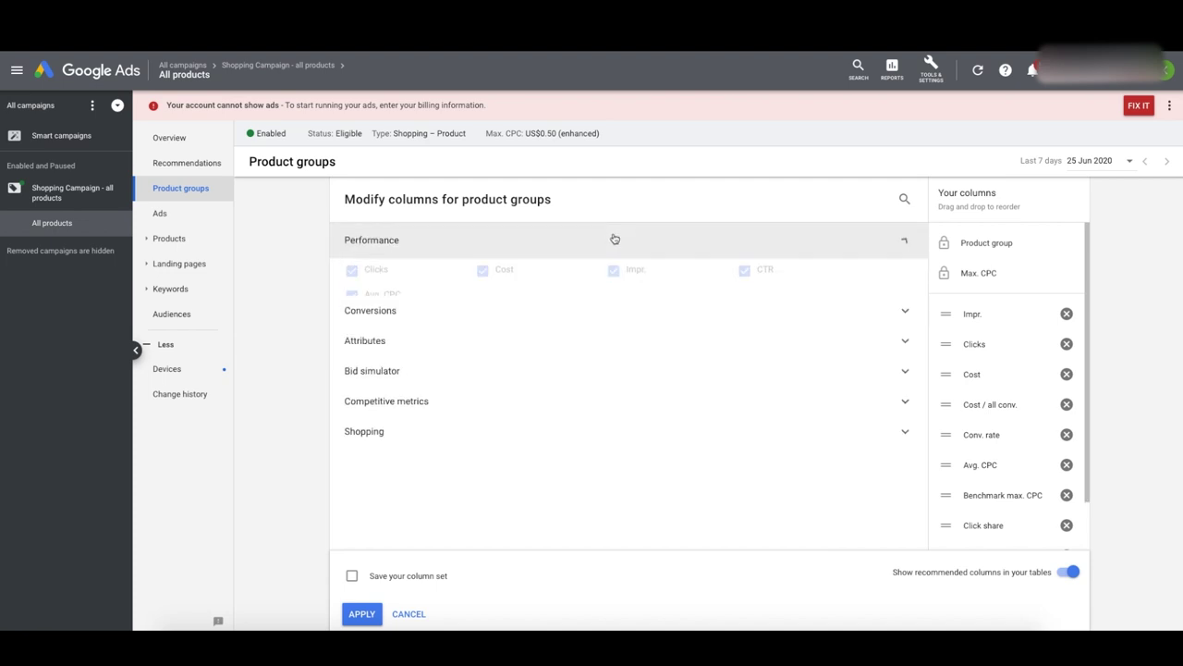
{"action": "left_click", "coordinate": [360, 614]}
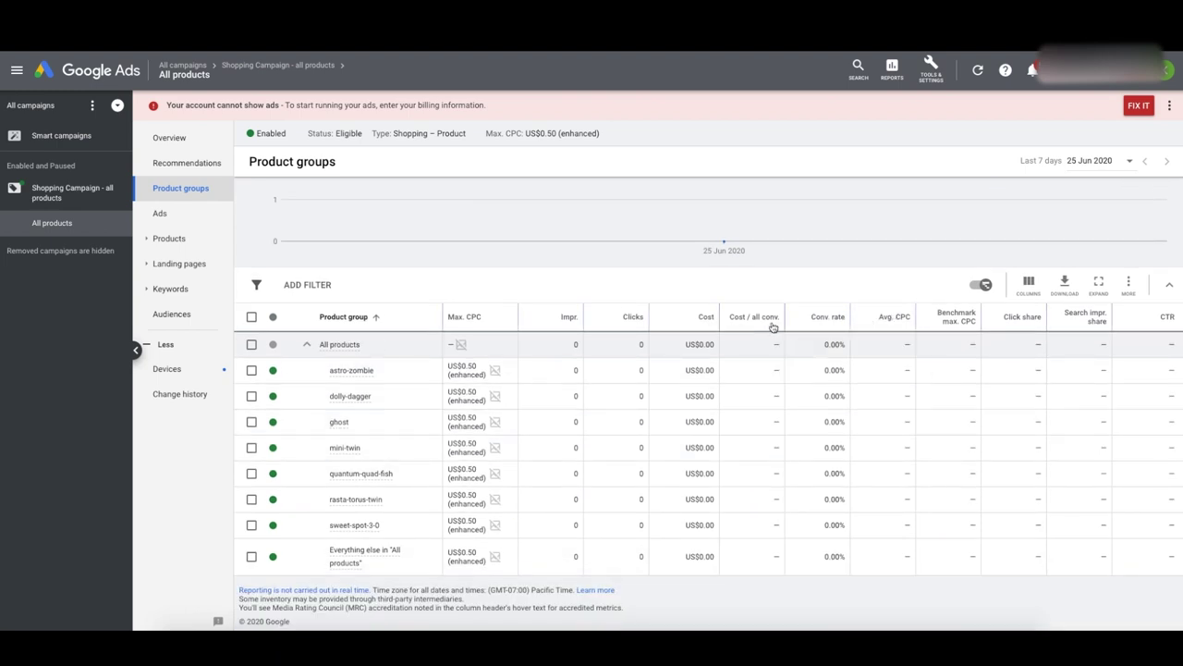
Add the Conversions, Conv. value and Conv. value / cost columns to the product groups table and apply them
{"action": "left_click", "coordinate": [1027, 279]}
{"action": "left_click", "coordinate": [1013, 317]}
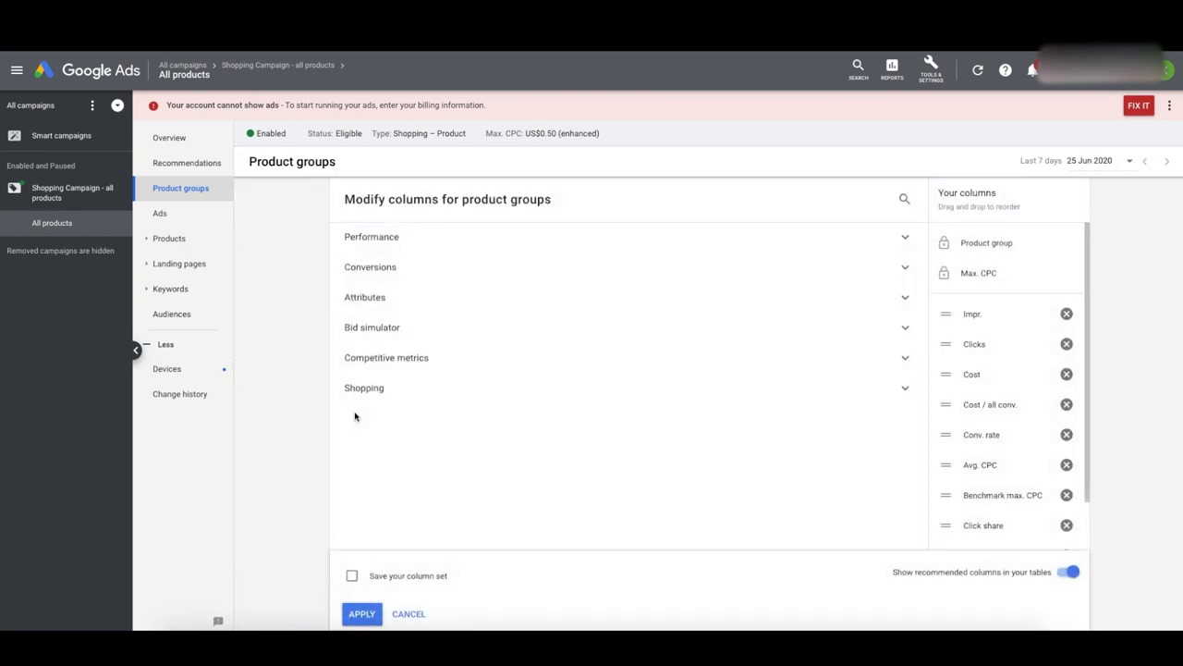
{"action": "left_click", "coordinate": [388, 270]}
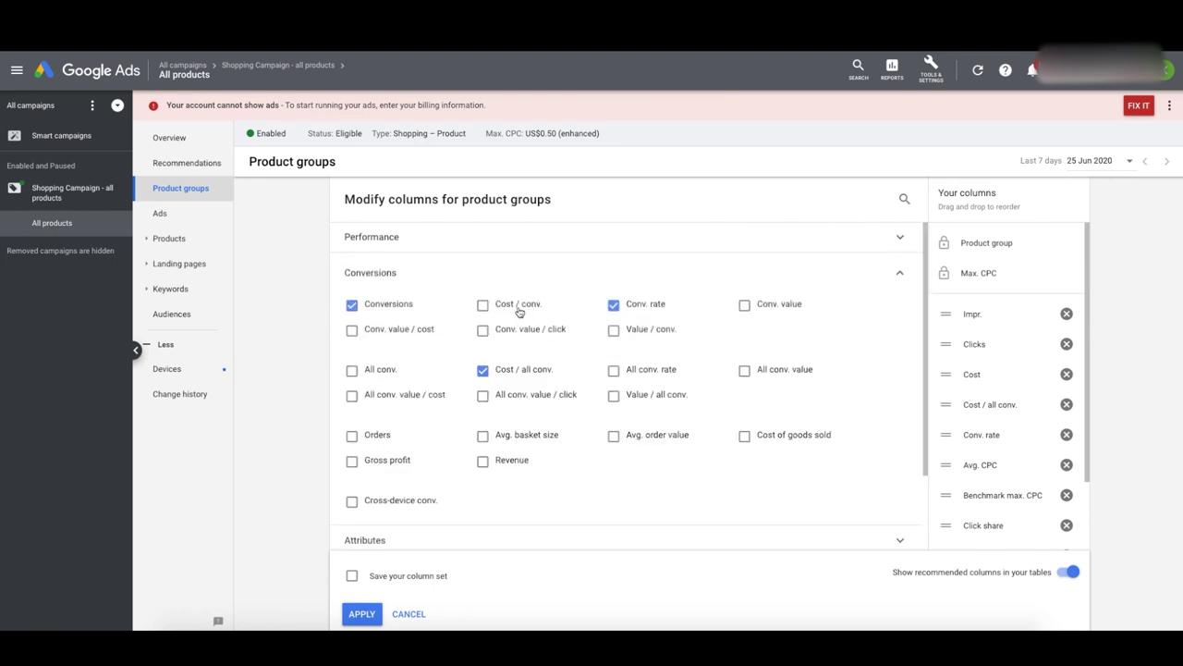
{"action": "left_click", "coordinate": [744, 304]}
{"action": "left_click", "coordinate": [352, 329]}
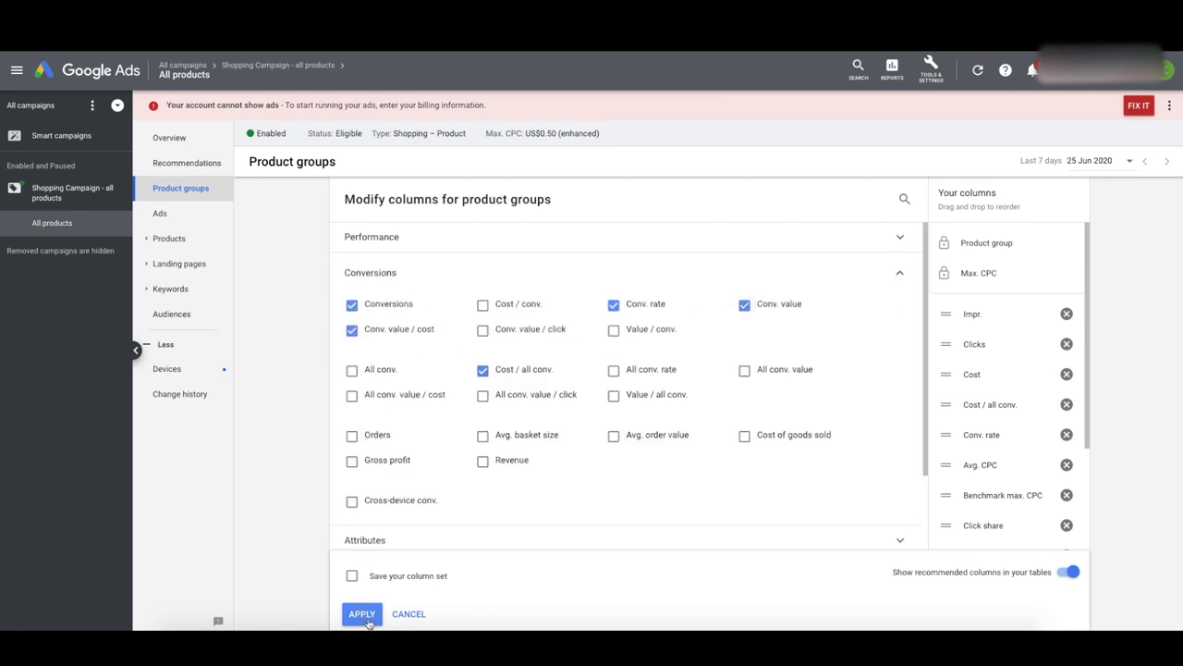
{"action": "left_click", "coordinate": [363, 616]}
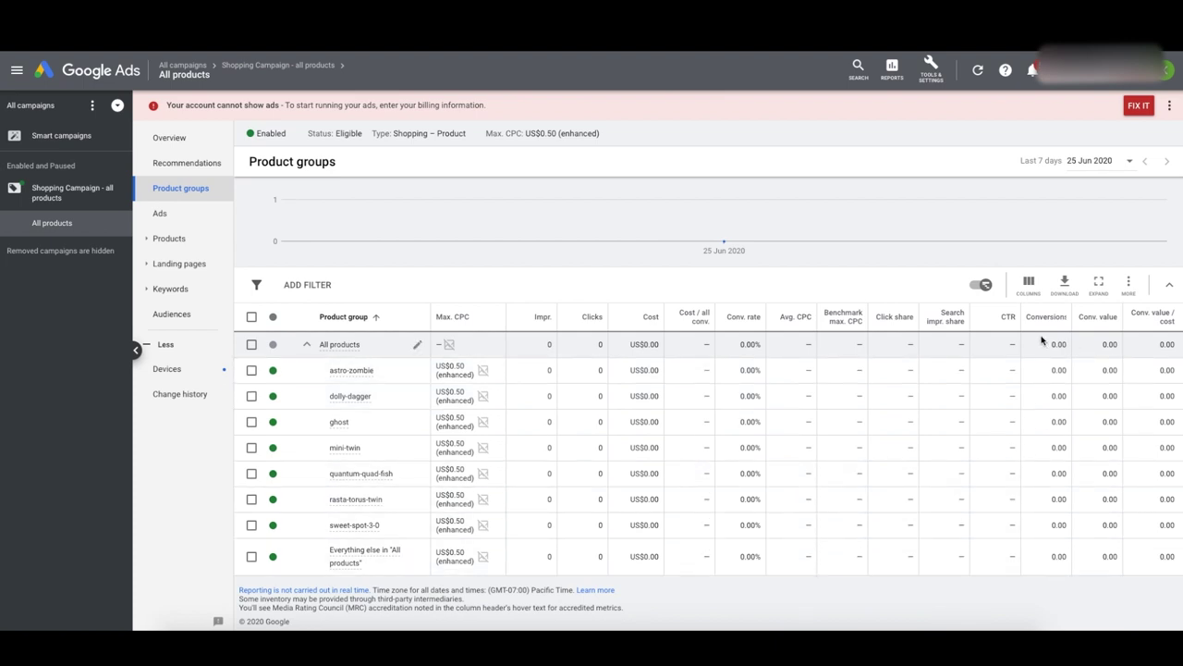
{"action": "left_click_drag", "start_coordinate": [1047, 344], "coordinate": [1117, 371]}
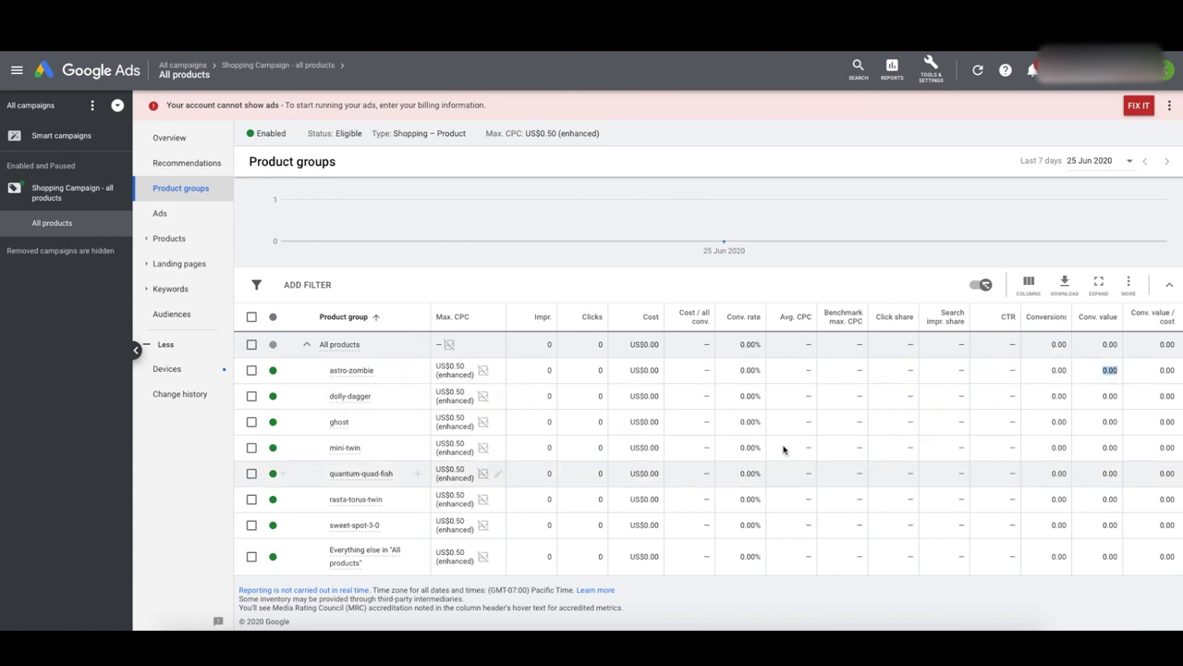
Open the account-level overview of all campaigns
{"action": "left_click", "coordinate": [37, 104]}
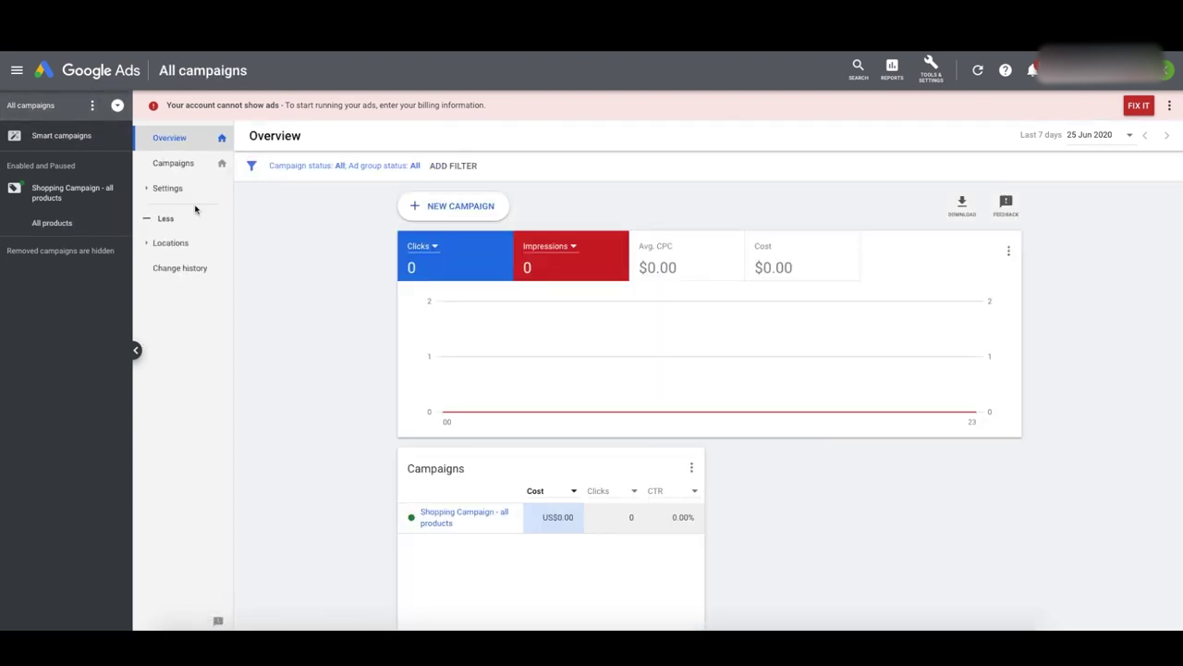